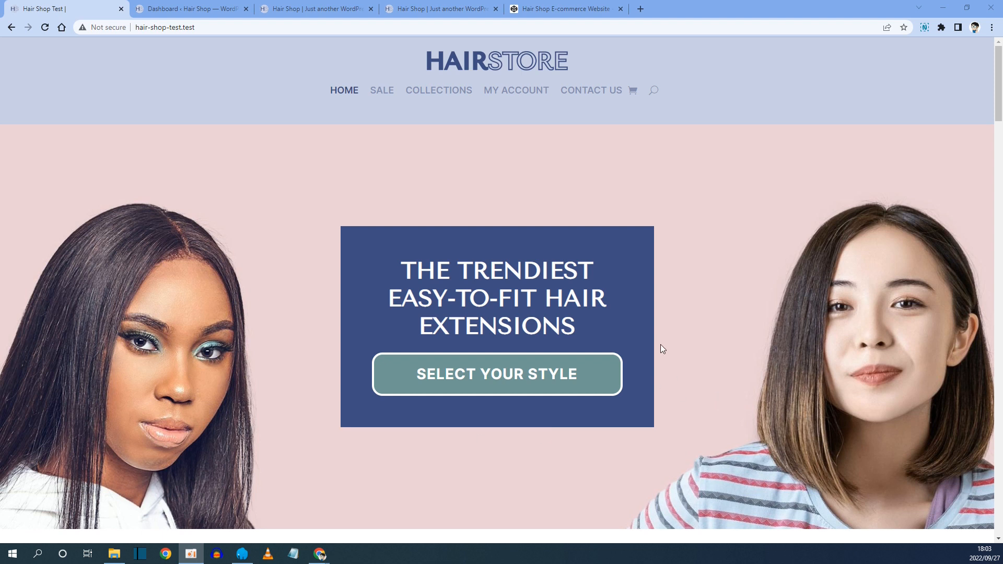
# Compare the reference homepage with the working site's homepage and dashboard.
pyautogui.scroll(-9, 552, 340)
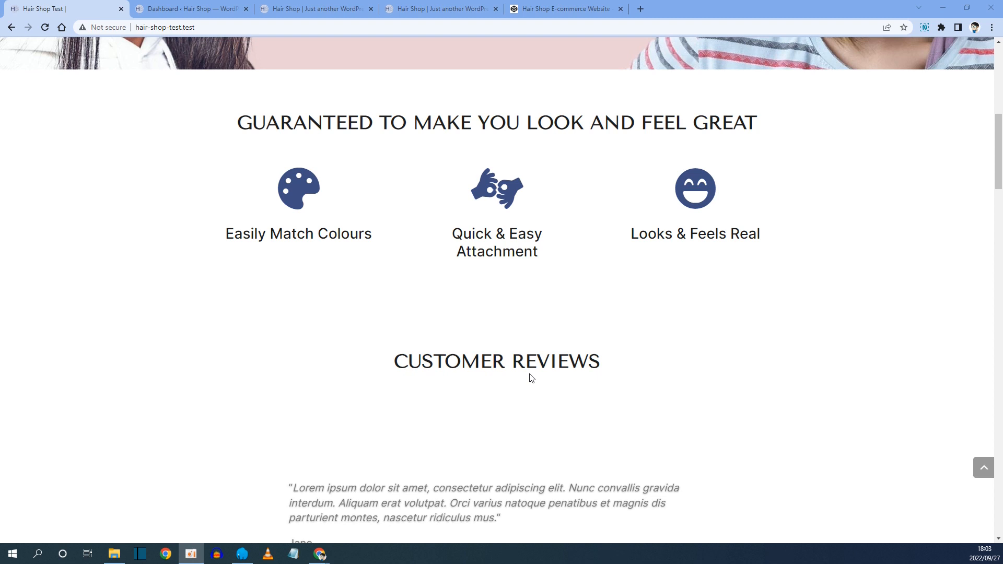
pyautogui.click(329, 9)
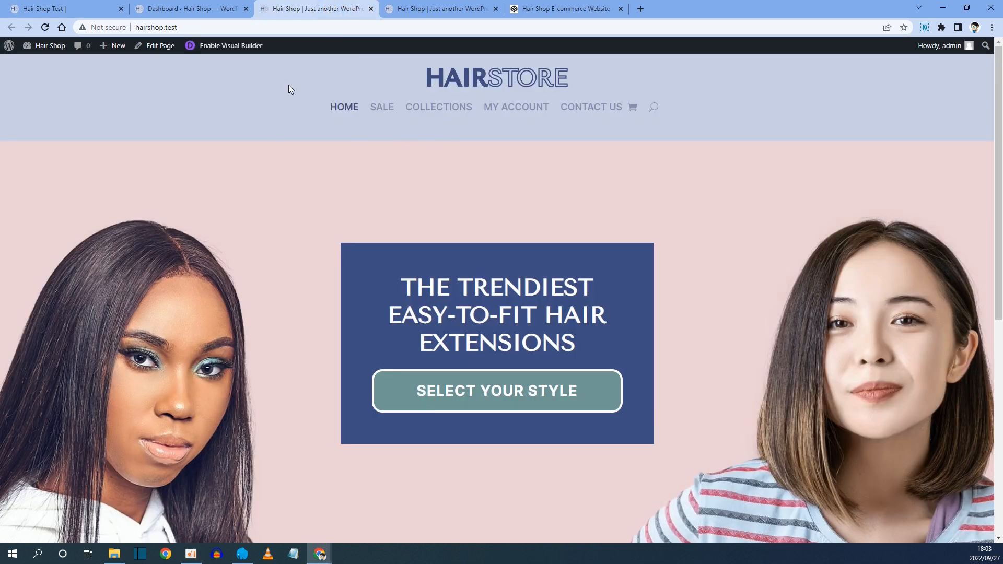
pyautogui.click(188, 9)
pyautogui.moveTo(50, 47)
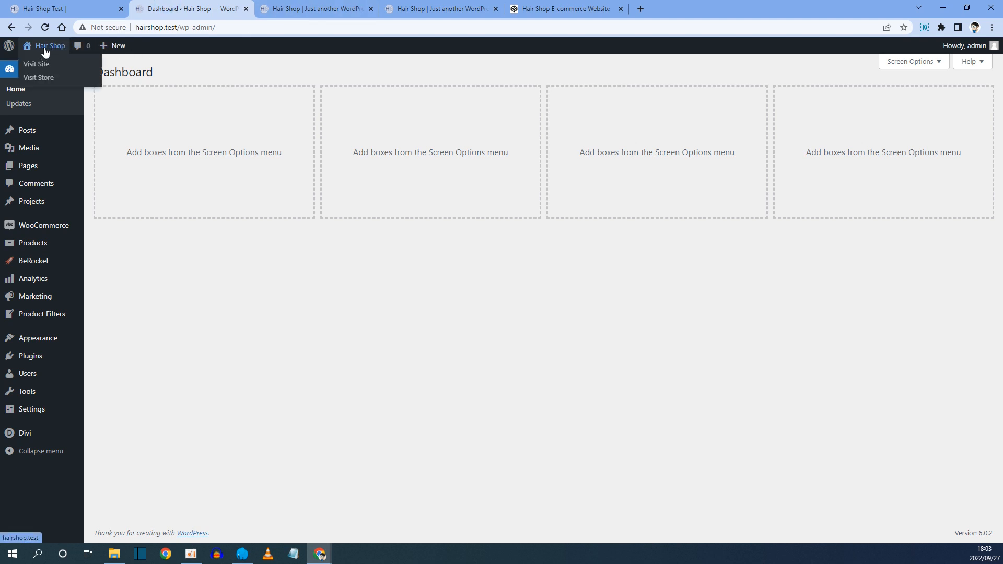
pyautogui.click(282, 10)
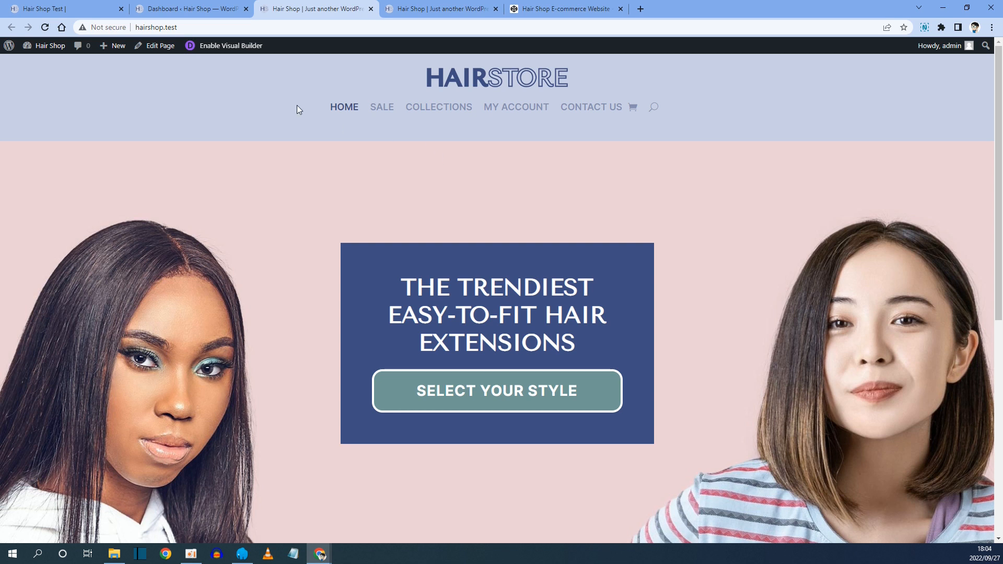
# Enable the Visual Builder and insert a new regular section below the hero section.
pyautogui.click(226, 48)
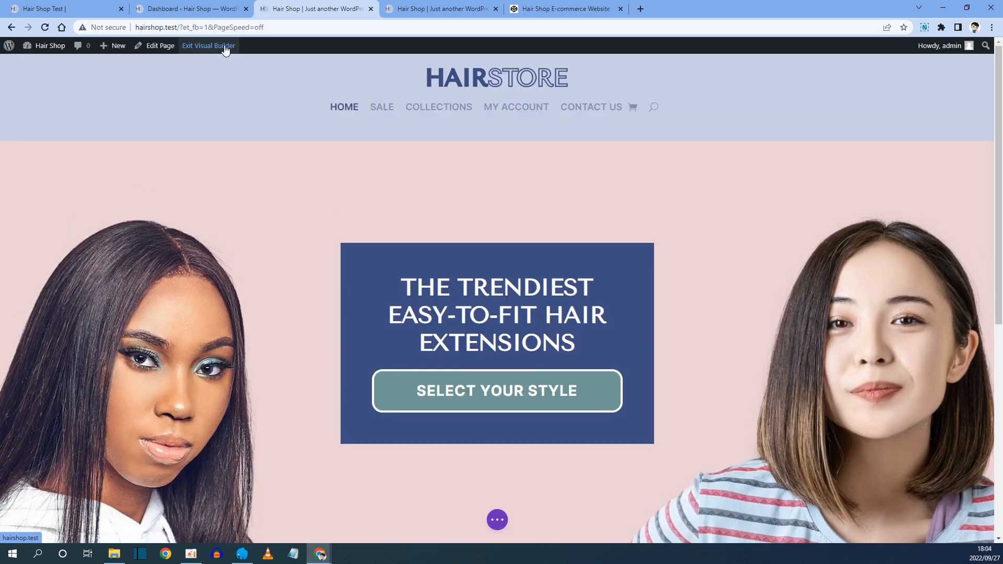
pyautogui.scroll(-5, 257, 110)
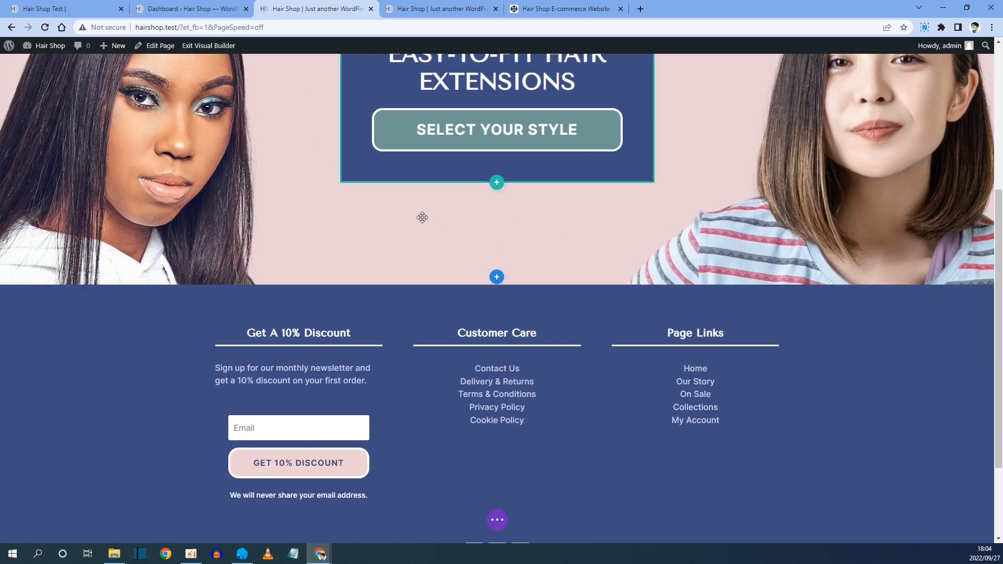
pyautogui.click(497, 279)
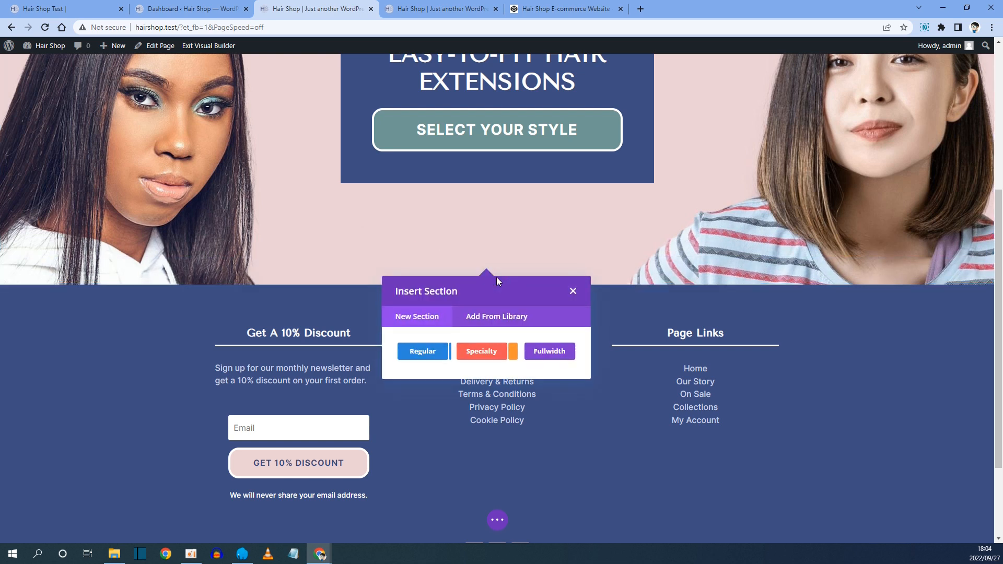
pyautogui.click(425, 353)
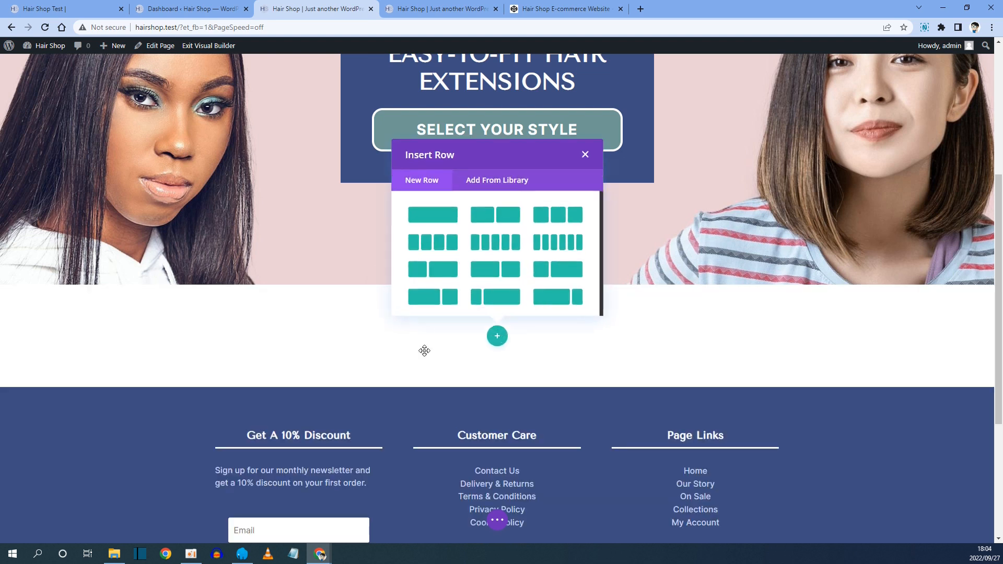
# Copy the heading text "GUARANTEED TO MAKE YOU LOOK AND FEEL GREAT" from the reference site.
pyautogui.click(114, 6)
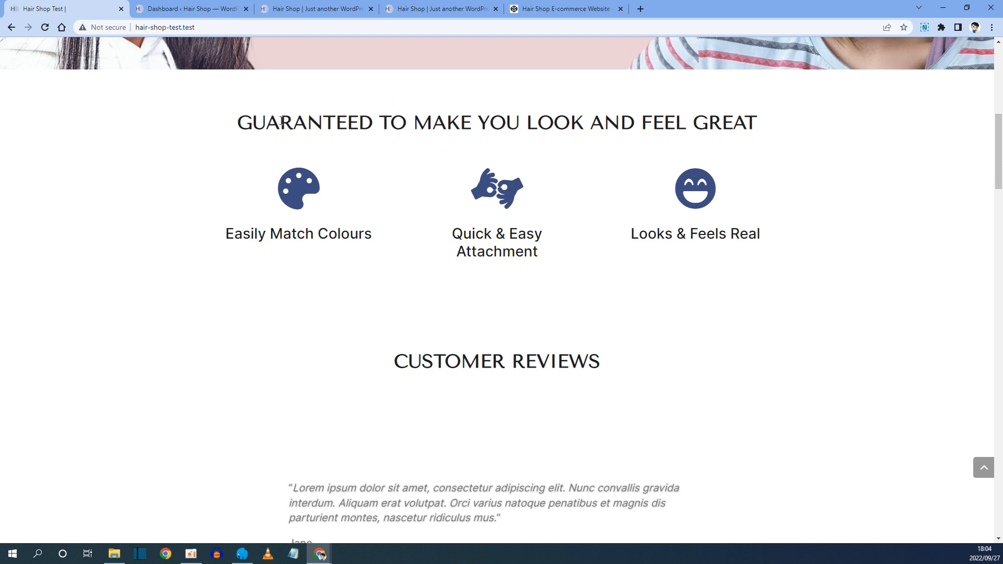
pyautogui.moveTo(244, 123); pyautogui.dragTo(764, 125)
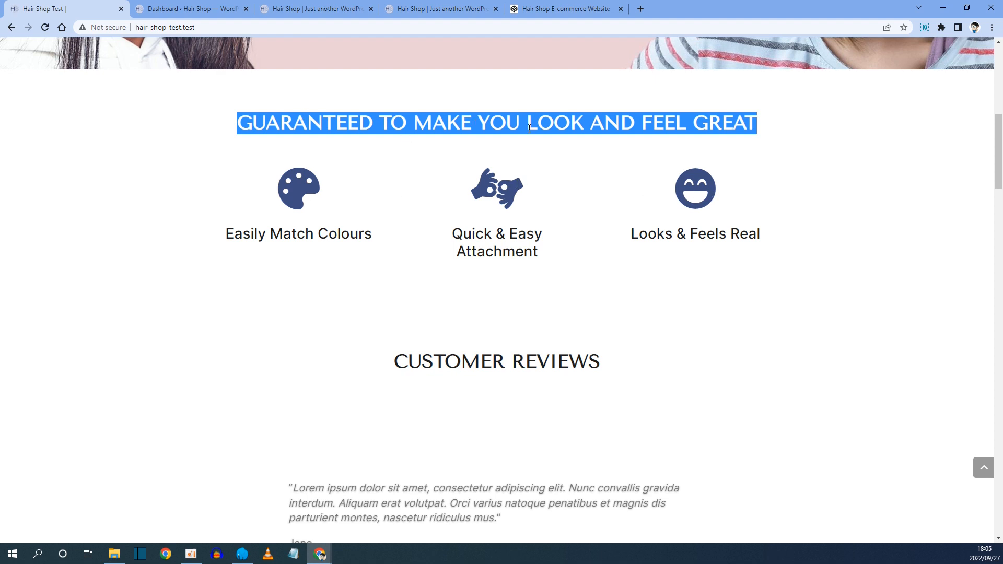
pyautogui.rightClick(330, 125)
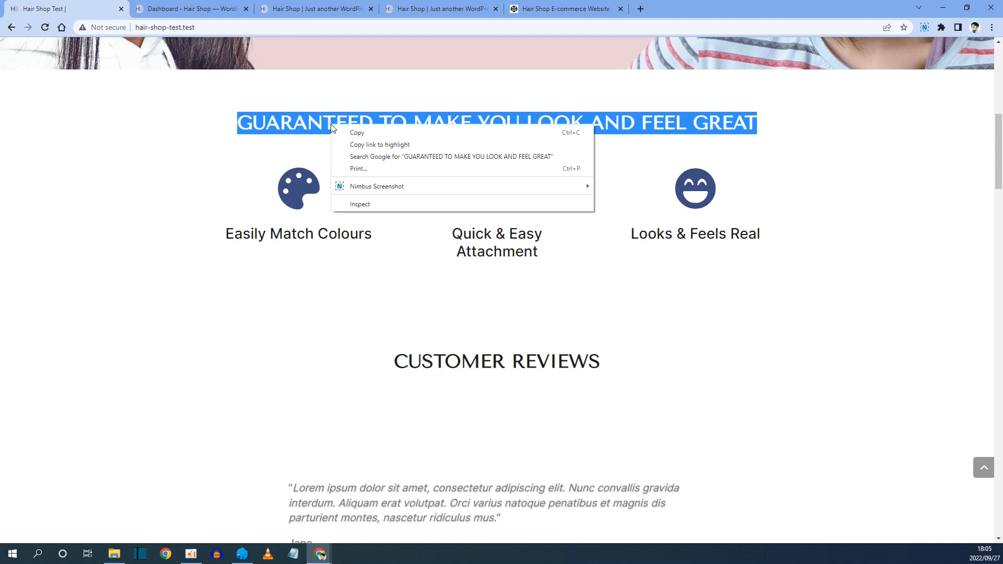
pyautogui.click(362, 135)
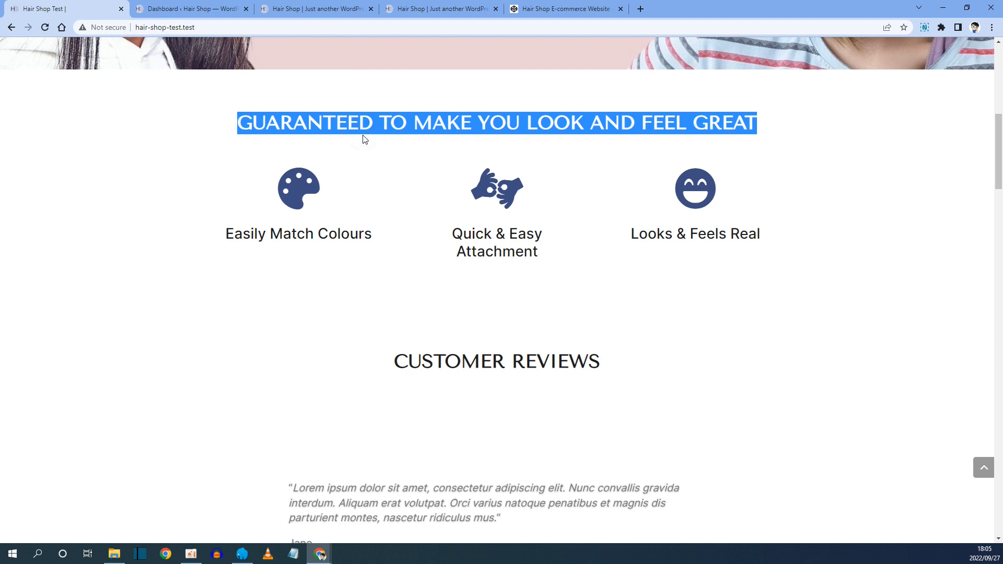
# Add a row to the new section and insert a Text module into it.
pyautogui.click(296, 13)
pyautogui.click(432, 145)
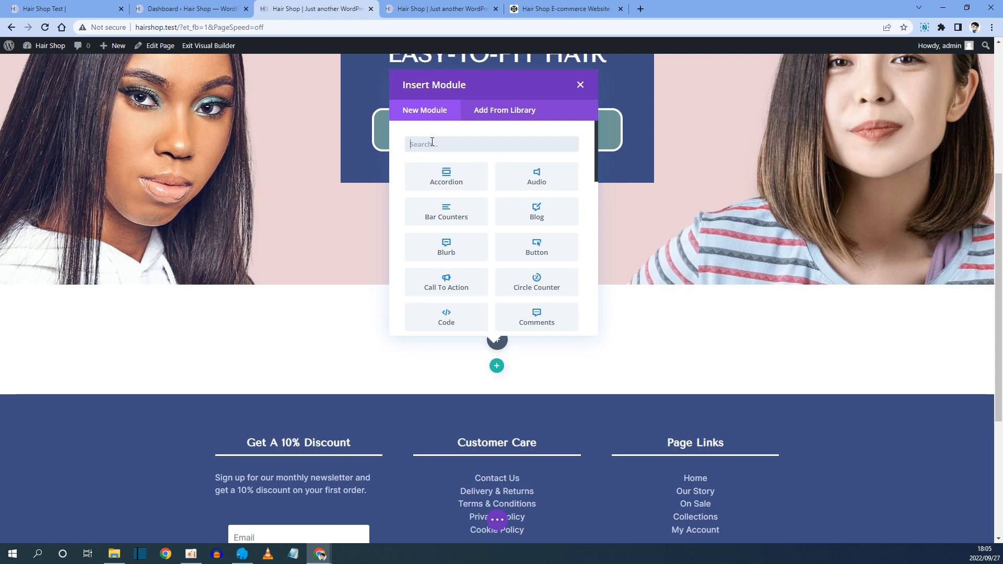
pyautogui.write('text')
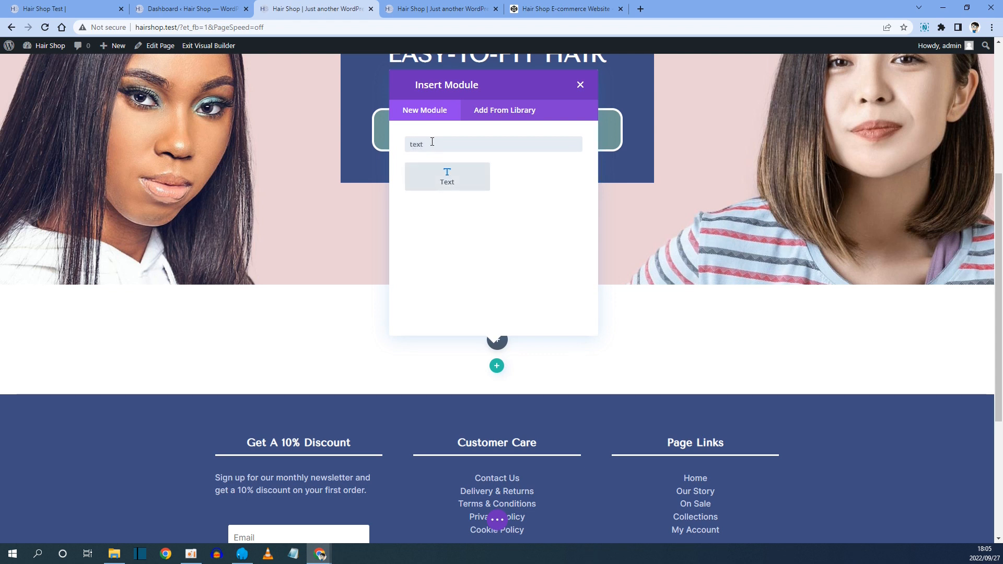
pyautogui.click(450, 179)
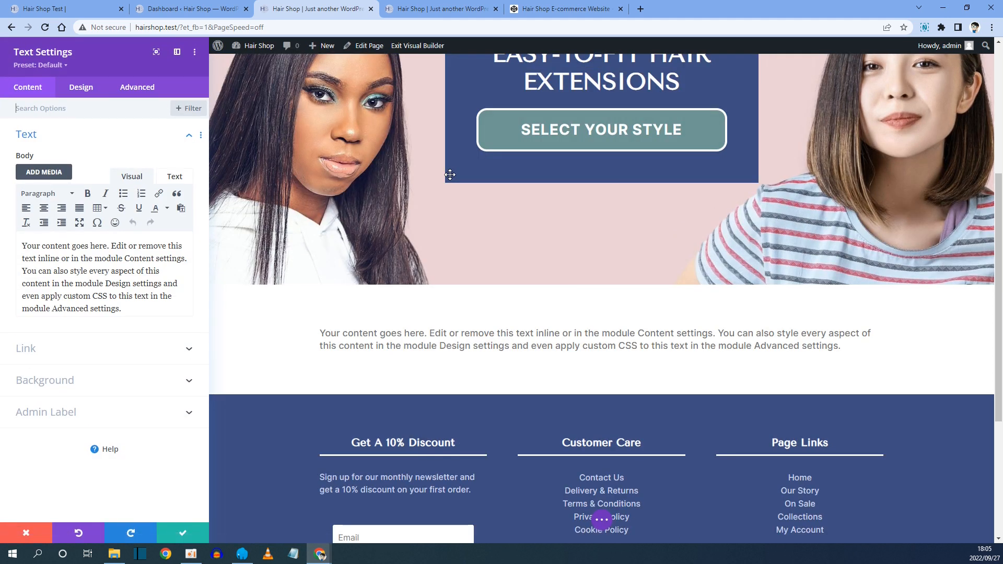
# Replace the Text module's default body with the copied heading text and format it as Heading 2.
pyautogui.moveTo(128, 308); pyautogui.dragTo(20, 244)
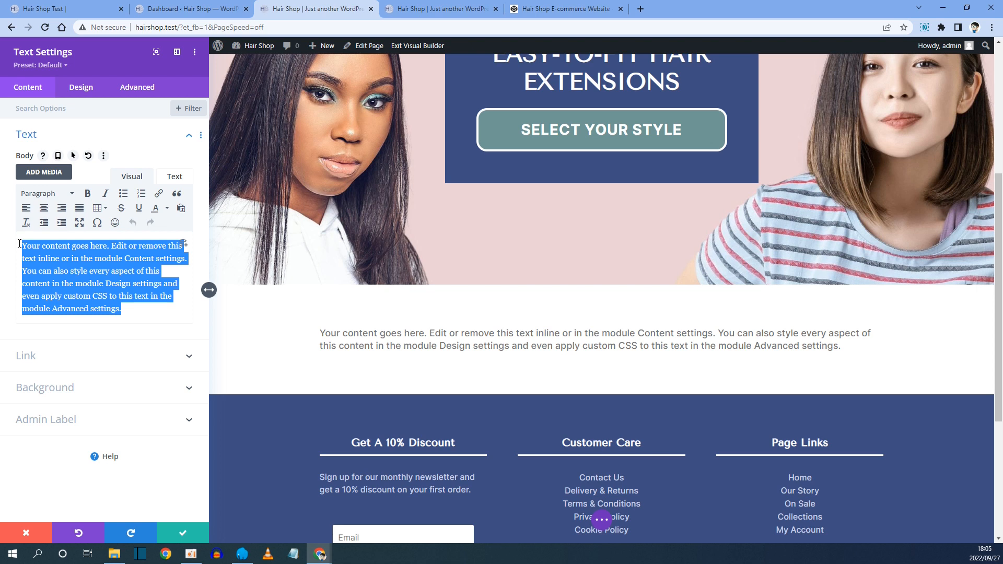
pyautogui.hotkey('ctrl', 'v')
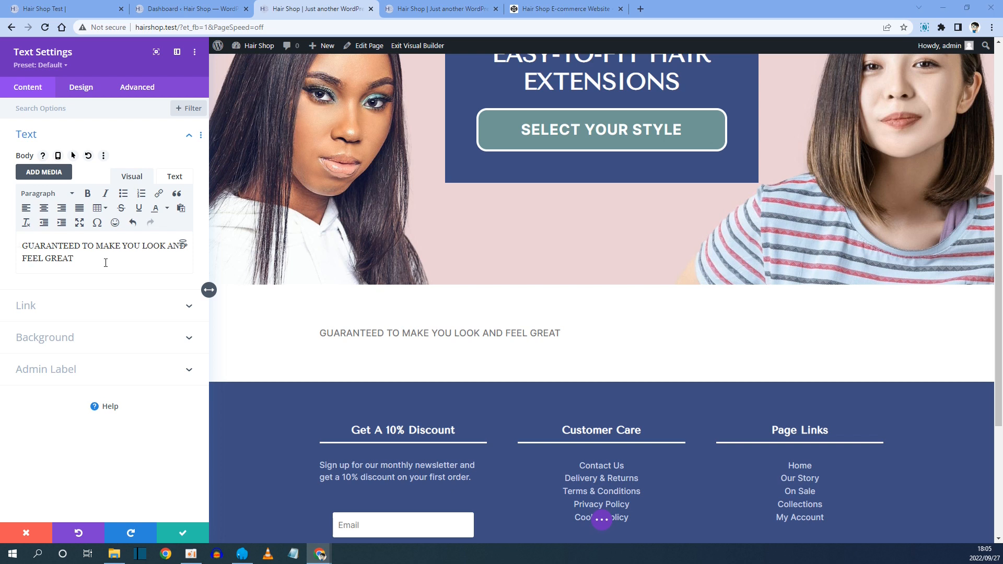
pyautogui.moveTo(100, 262); pyautogui.dragTo(22, 244)
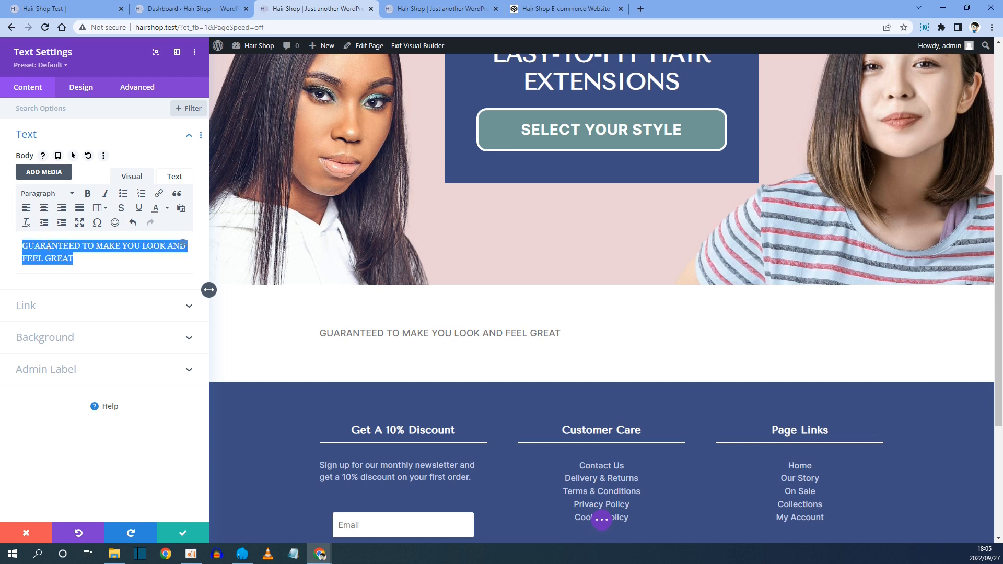
pyautogui.click(44, 195)
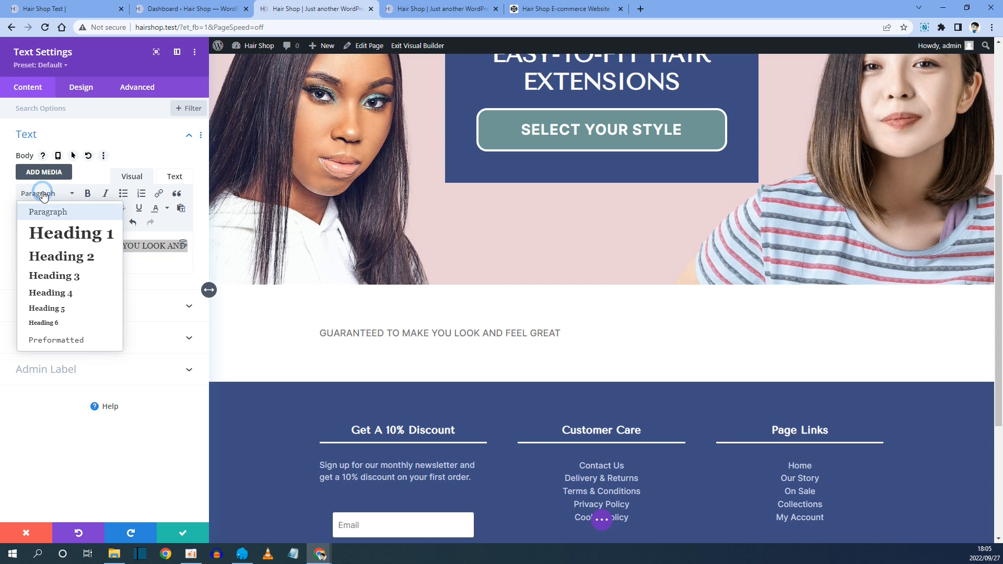
pyautogui.click(57, 257)
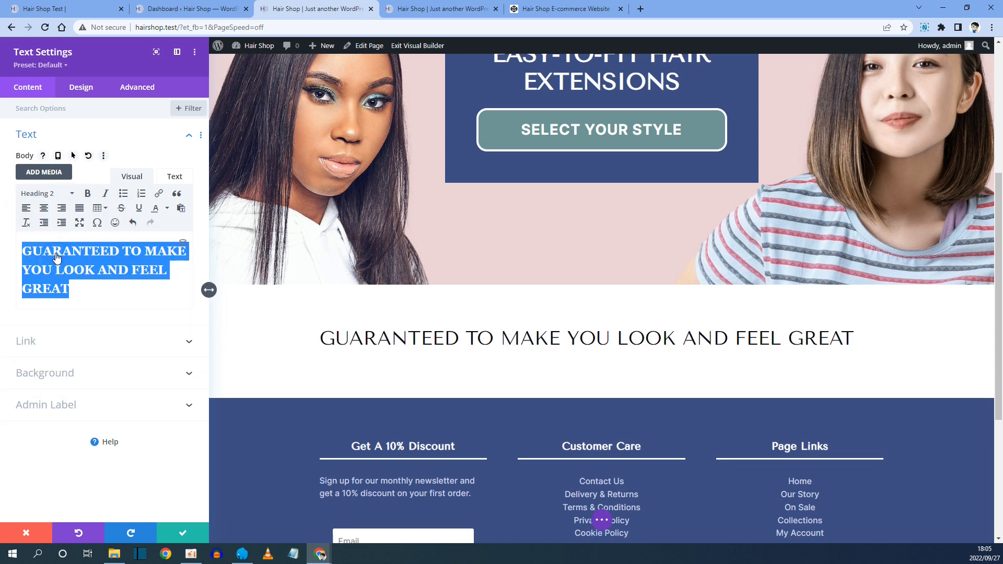
# Set the Heading 2 design to Bold weight, uppercase font style and centered text alignment.
pyautogui.click(319, 328)
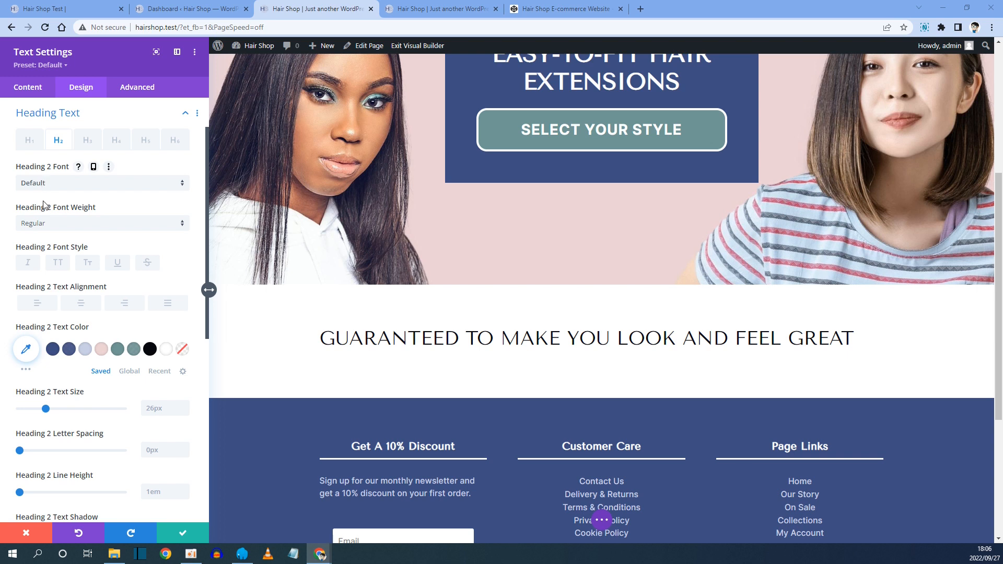
pyautogui.click(59, 224)
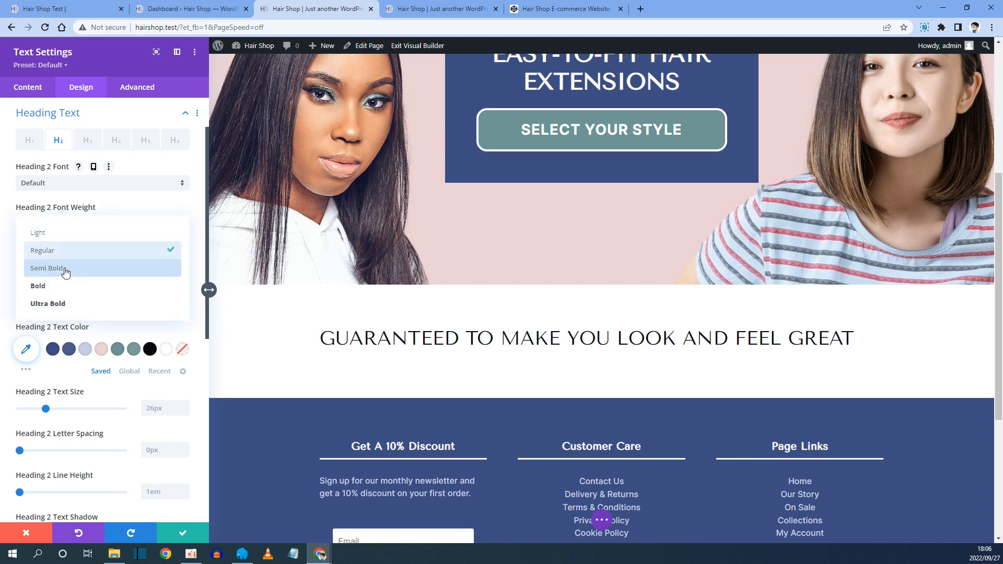
pyautogui.click(65, 286)
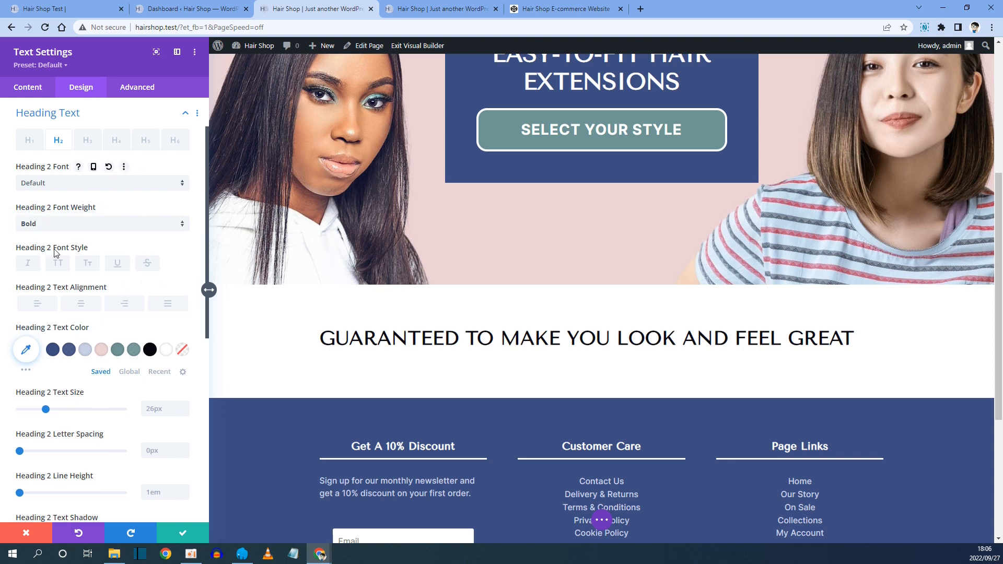
pyautogui.click(47, 9)
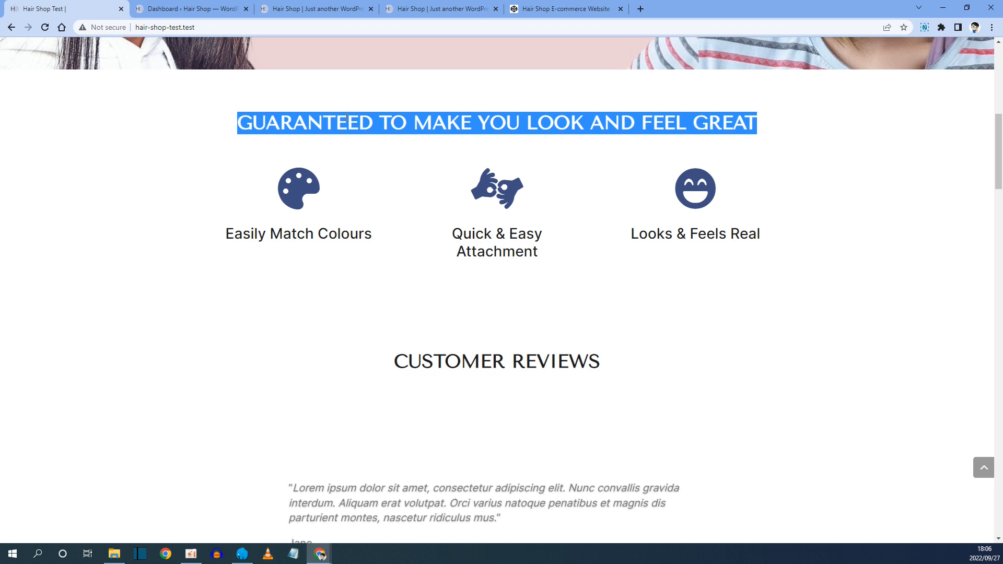
pyautogui.click(314, 9)
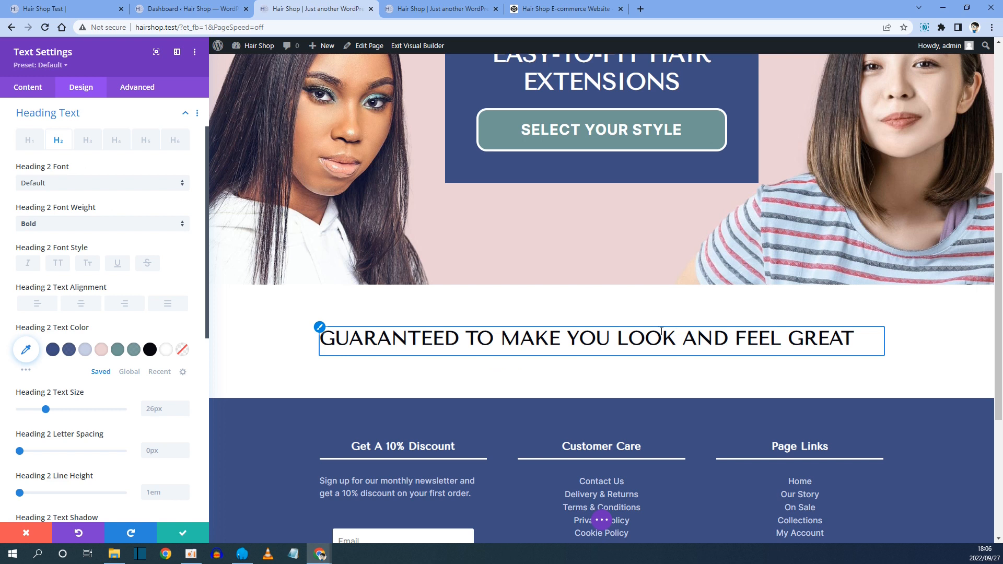
pyautogui.click(57, 265)
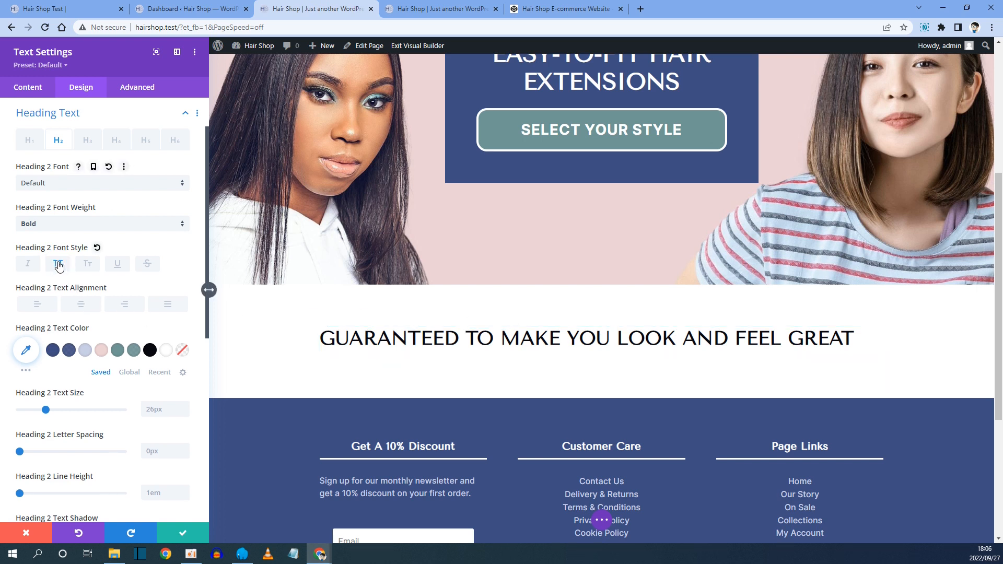
pyautogui.click(81, 304)
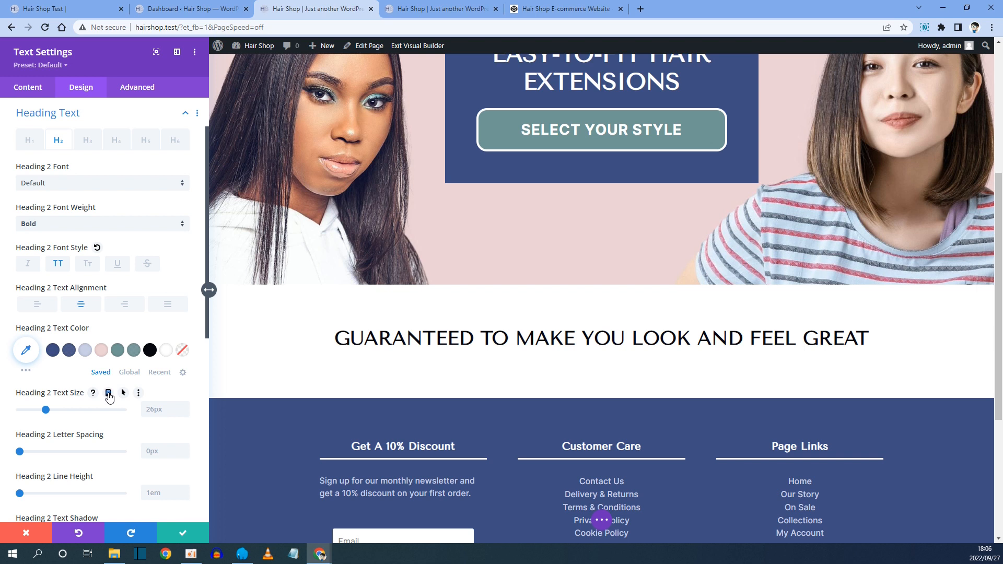
# Enable responsive Heading 2 text sizes and set the desktop size to 36px.
pyautogui.click(109, 394)
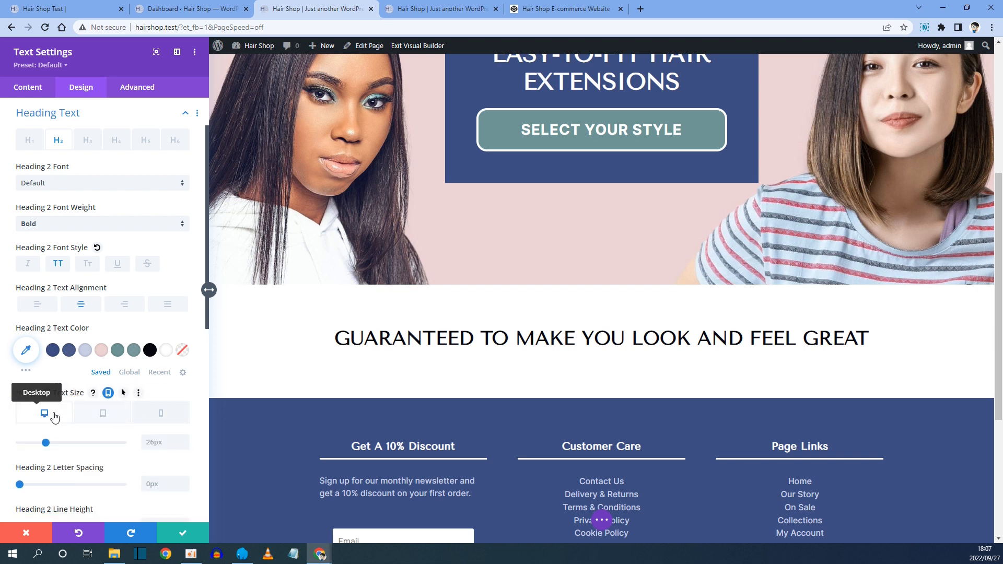
pyautogui.click(154, 441)
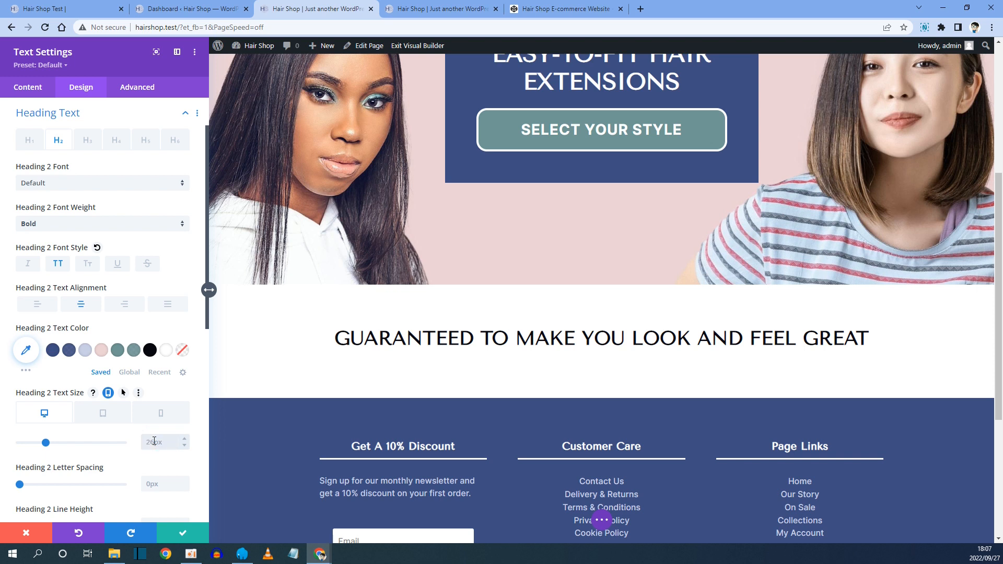
pyautogui.write('36')
# Set the Heading 2 text size to 28px for tablet and 24px for phone.
pyautogui.click(103, 413)
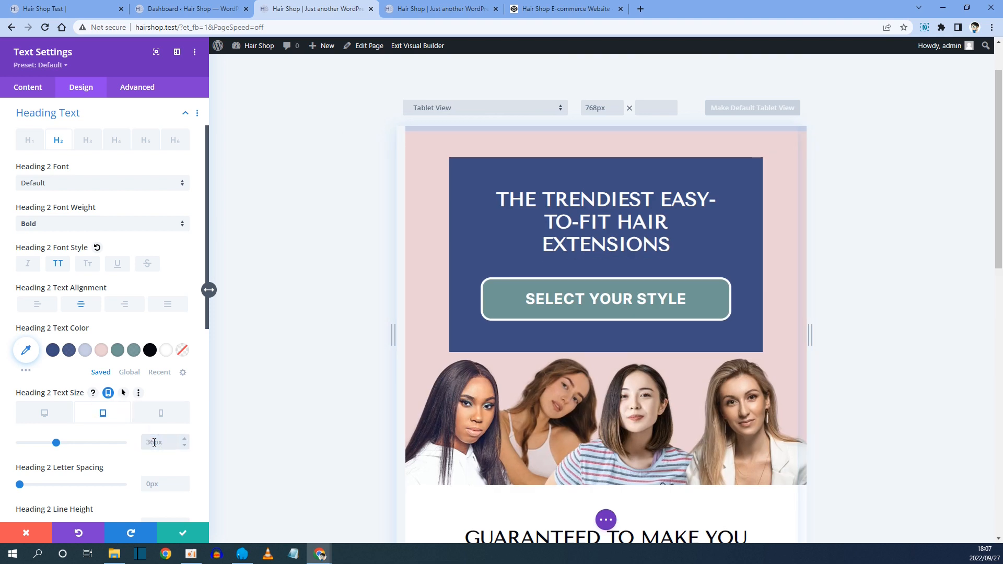
pyautogui.write('28')
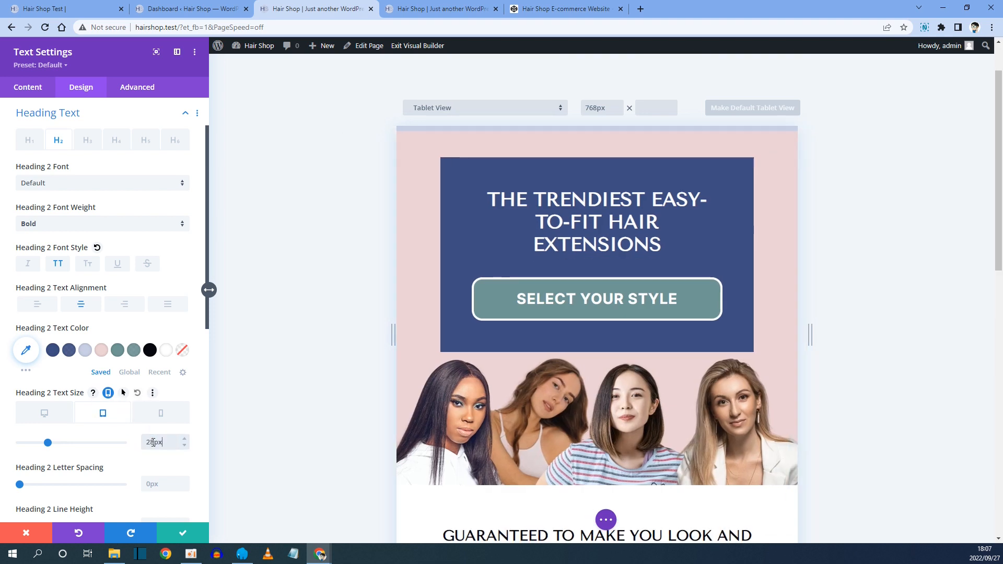
pyautogui.click(162, 414)
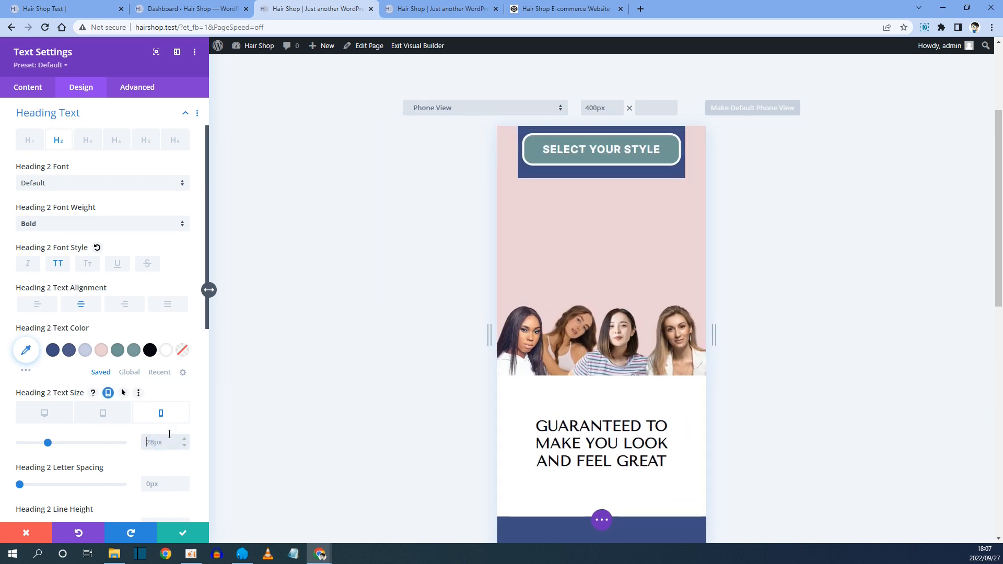
pyautogui.click(169, 434)
pyautogui.write('24px')
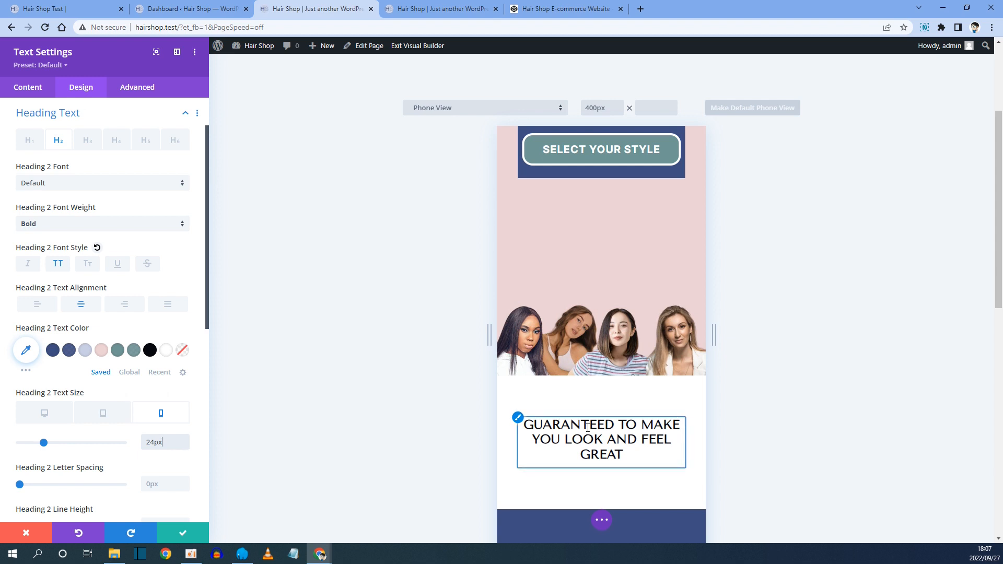
pyautogui.click(104, 414)
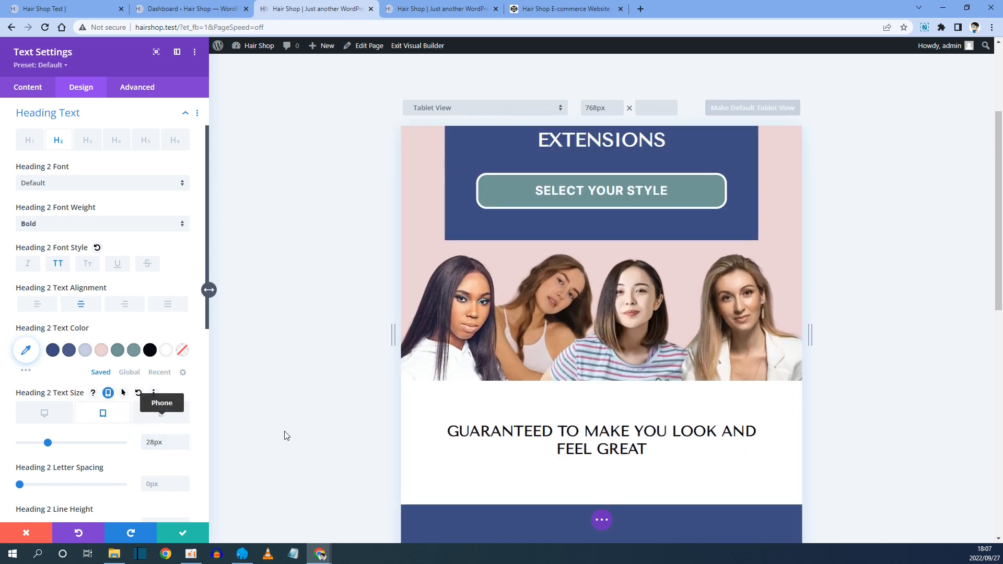
# Return to the desktop preview and save the heading Text module's settings.
pyautogui.click(48, 414)
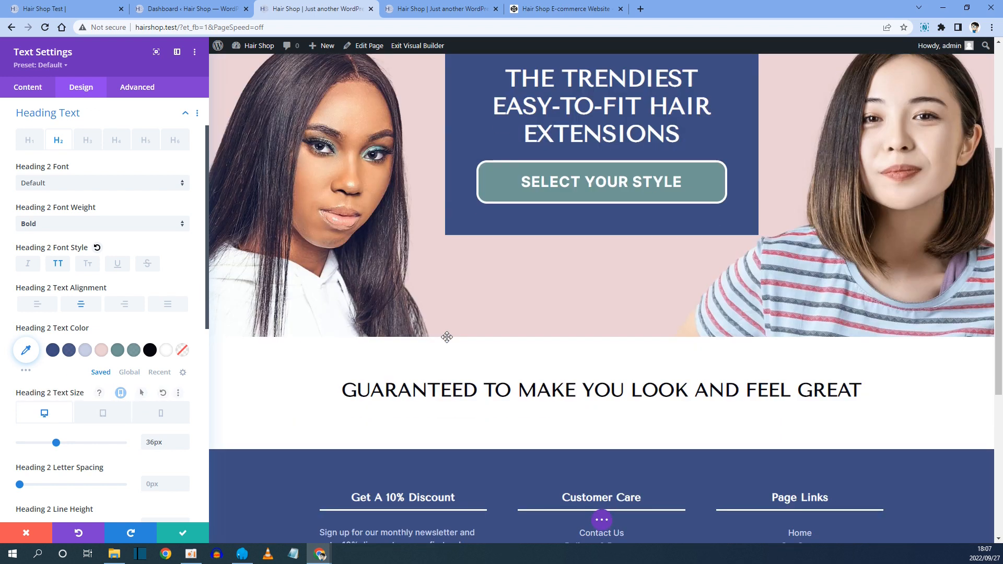
pyautogui.scroll(-3, 446, 337)
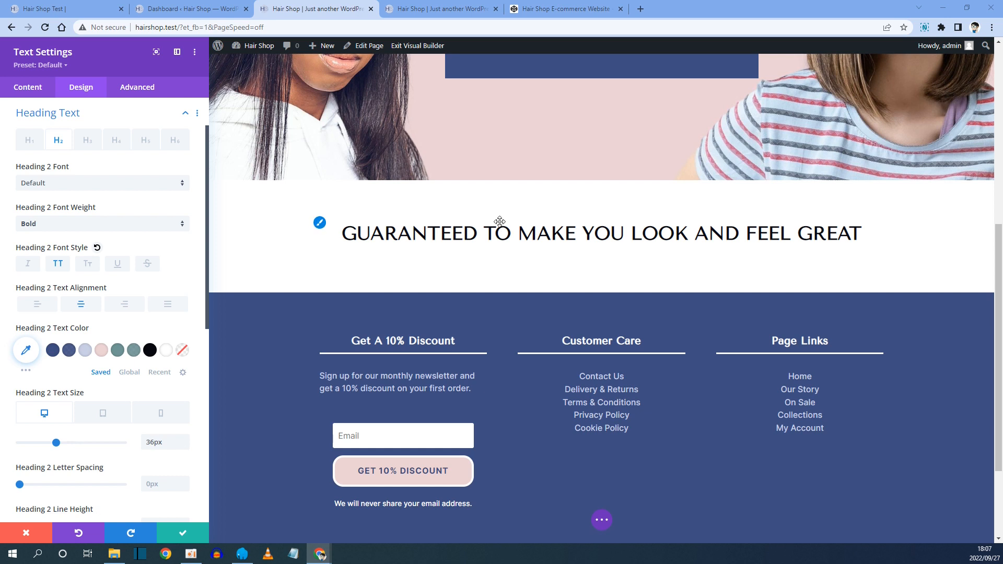
pyautogui.click(185, 536)
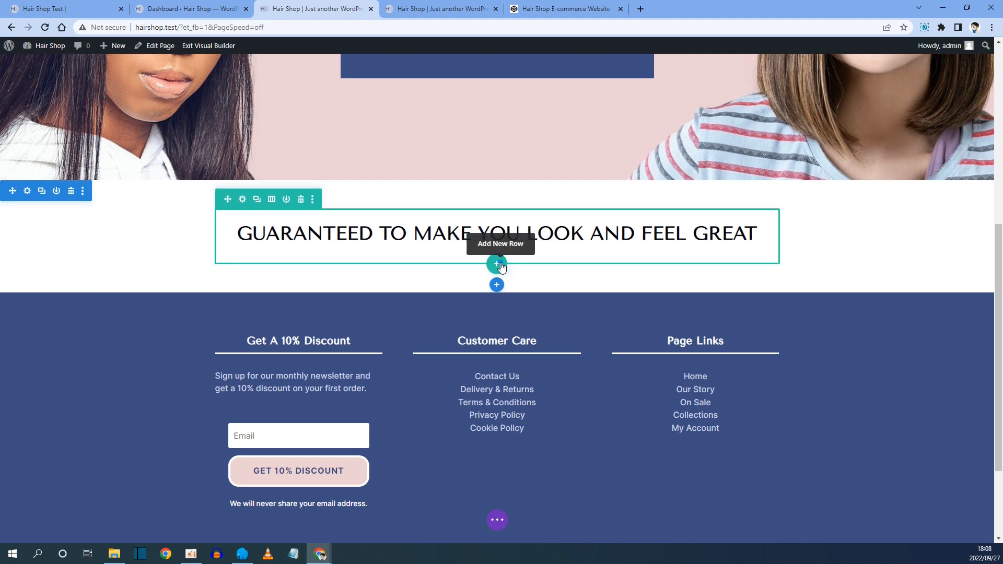
# Add a three-column row below the heading and insert a Blurb module in its first column.
pyautogui.click(499, 265)
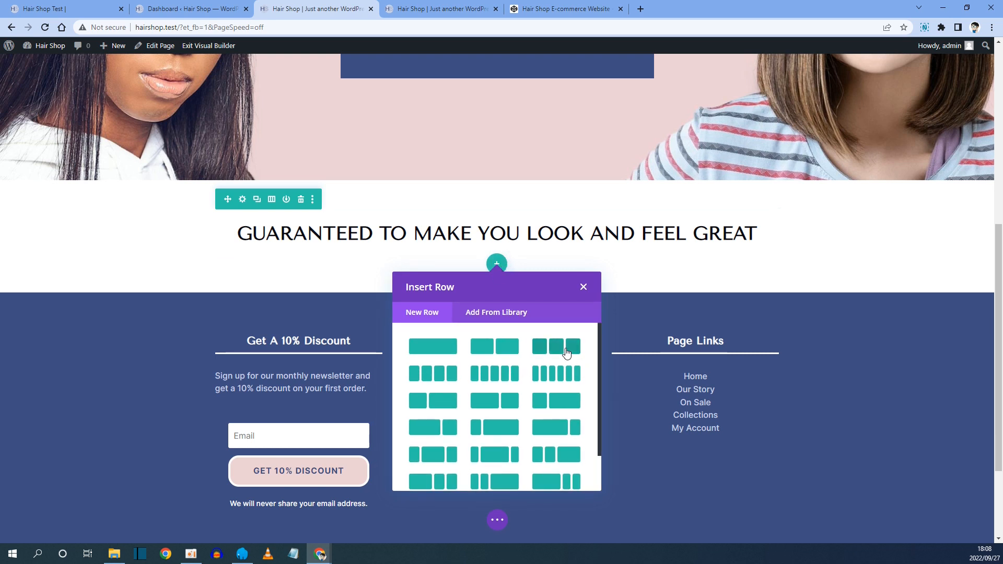
pyautogui.click(566, 354)
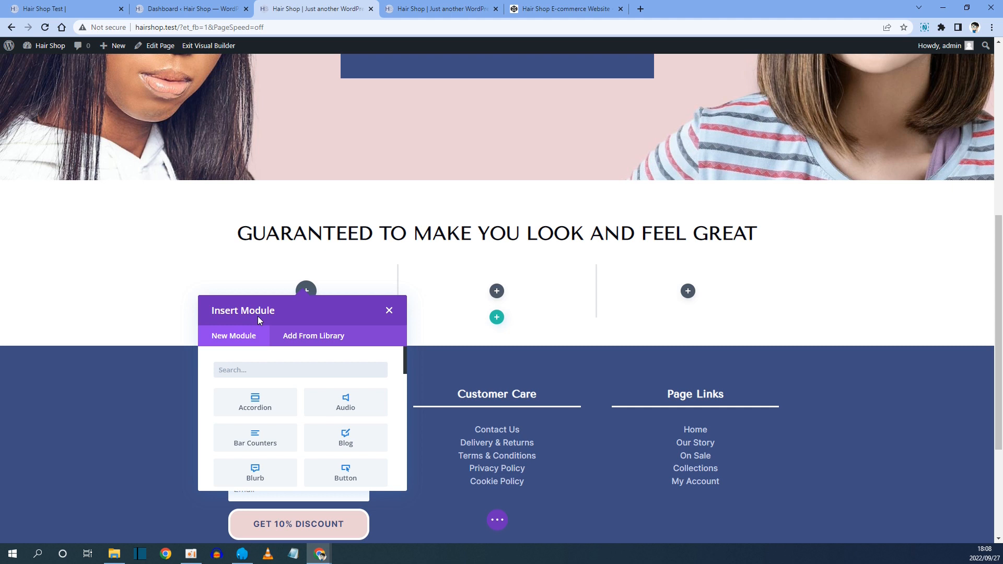
pyautogui.write('blurb')
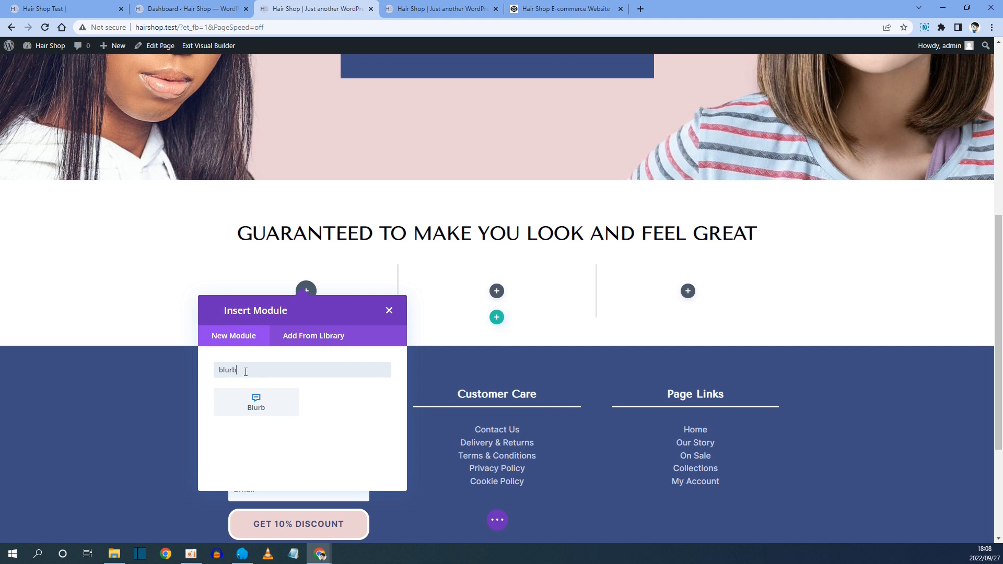
pyautogui.click(261, 410)
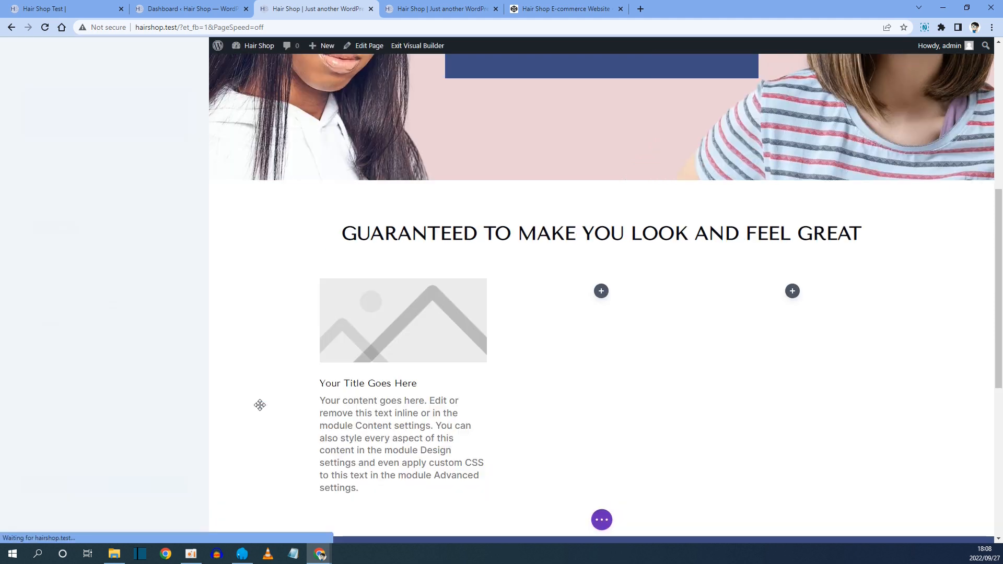
# Copy the 'Easily Match Colours' feature title from the reference homepage.
pyautogui.click(82, 12)
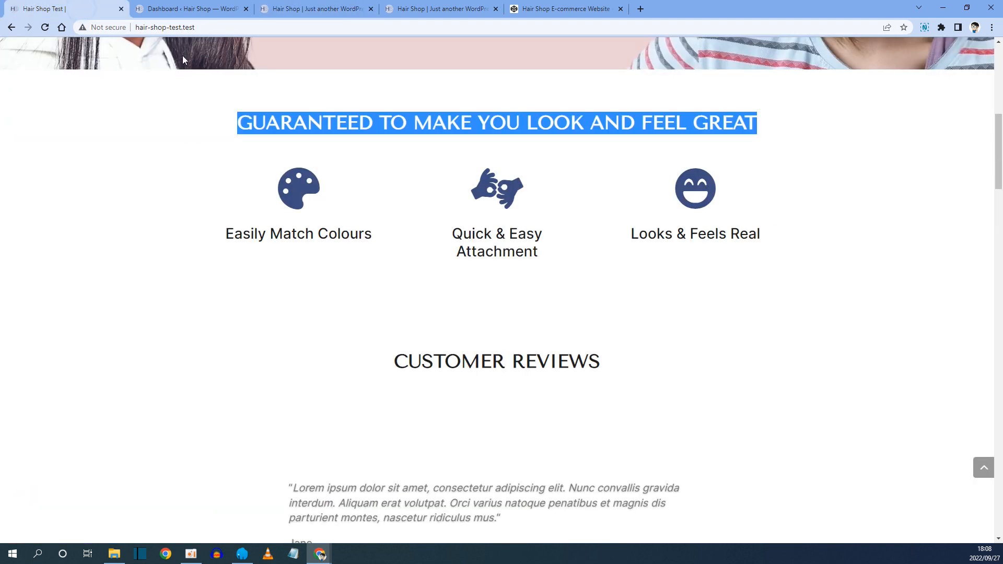
pyautogui.click(322, 169)
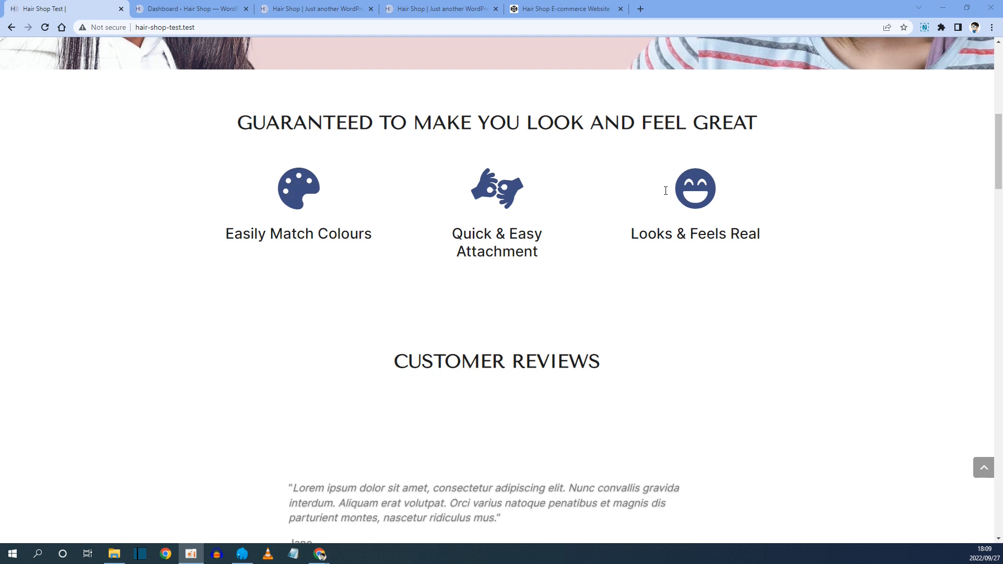
pyautogui.moveTo(225, 233); pyautogui.dragTo(375, 235)
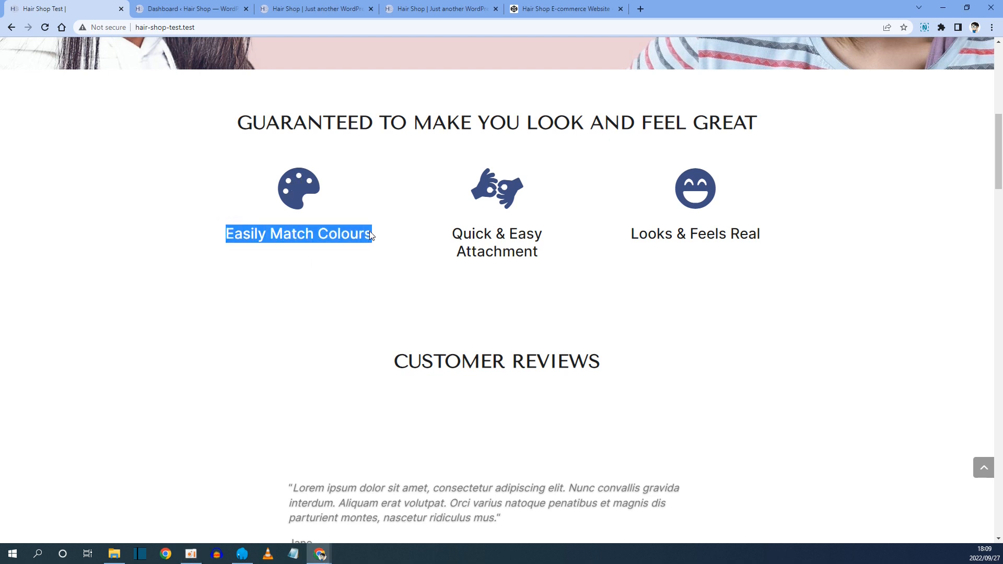
pyautogui.moveTo(381, 236); pyautogui.dragTo(228, 234)
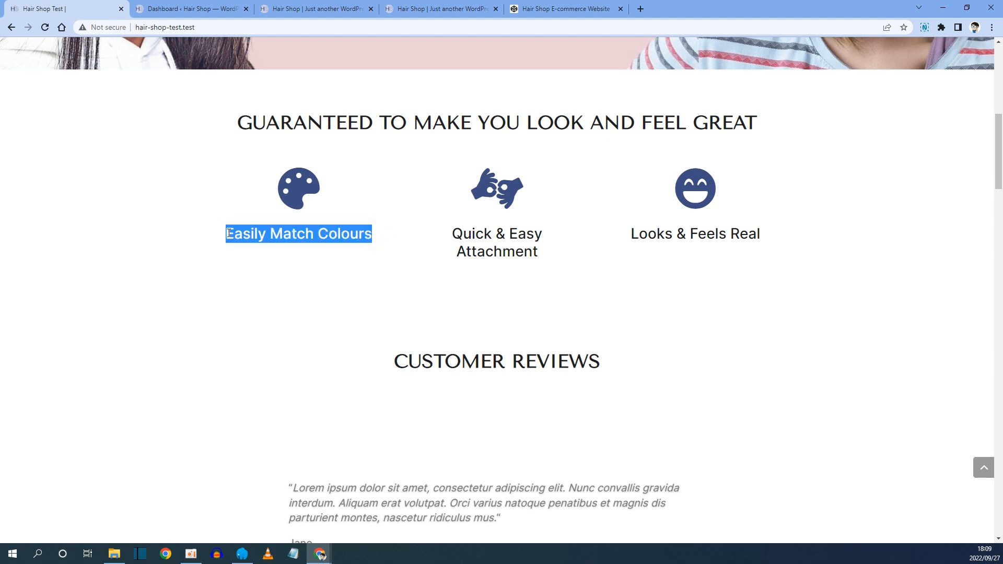
pyautogui.rightClick(262, 236)
pyautogui.click(285, 241)
pyautogui.click(298, 8)
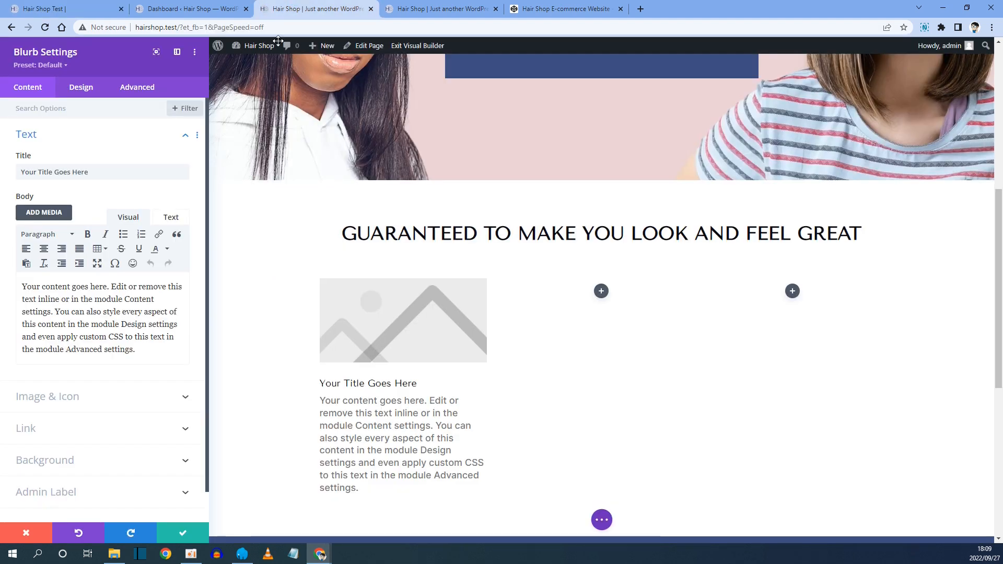
# Paste the copied text as the Blurb's title and delete the default body text.
pyautogui.moveTo(90, 173); pyautogui.dragTo(13, 178)
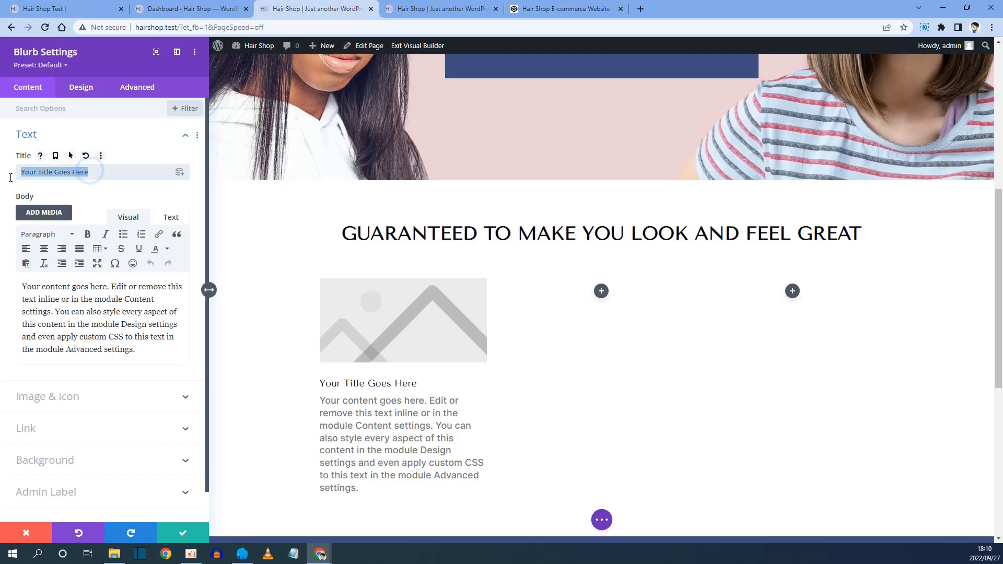
pyautogui.hotkey('ctrl', 'v')
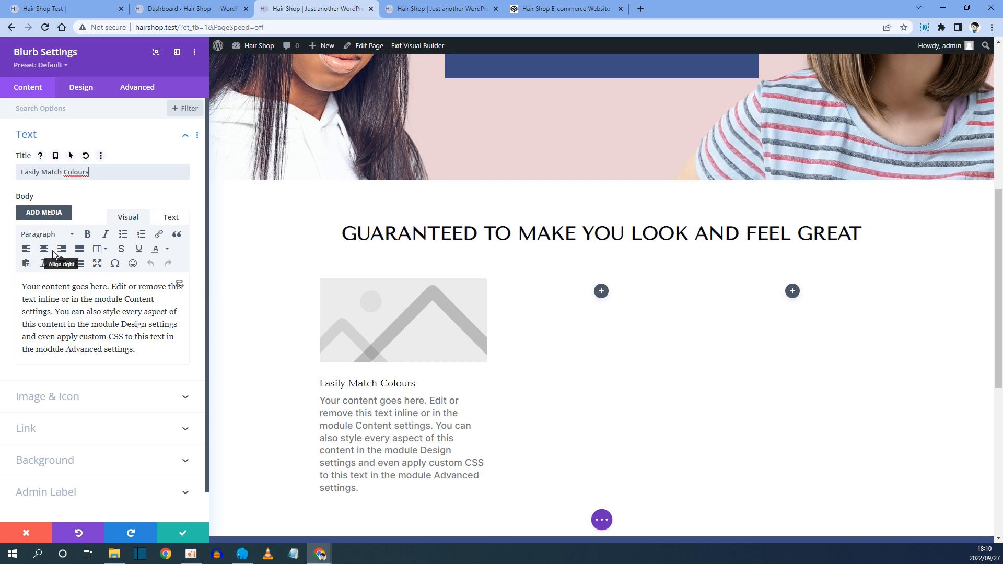
pyautogui.moveTo(144, 350); pyautogui.dragTo(4, 282)
pyautogui.press('BackSpace')
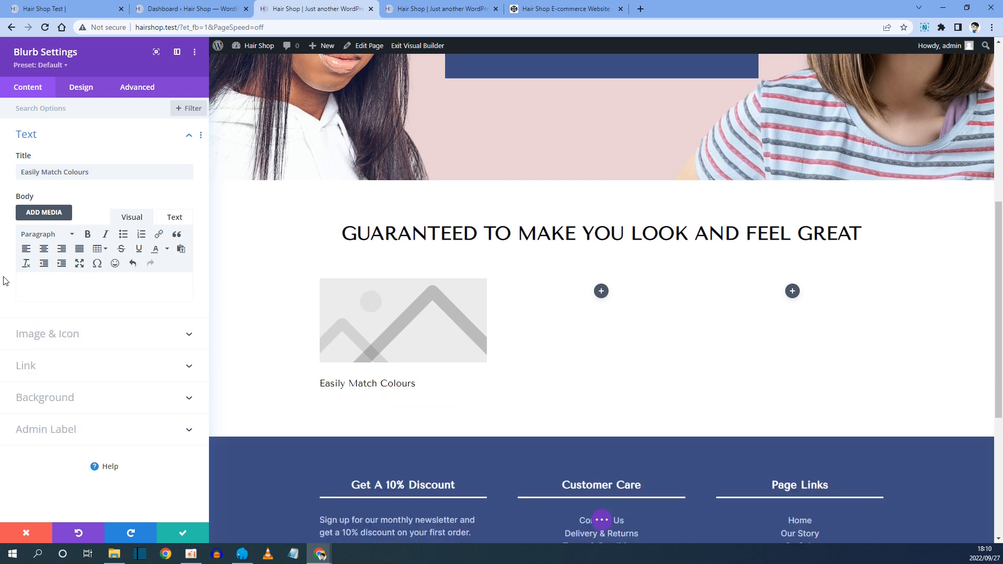
# Enable the Blurb's icon option and choose the paint palette icon by searching for paint.
pyautogui.click(50, 333)
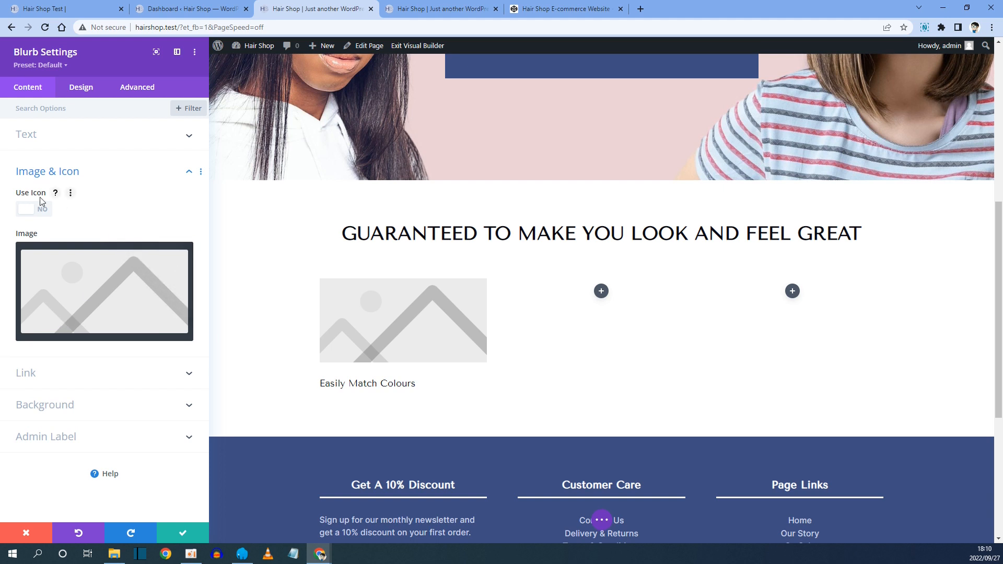
pyautogui.click(31, 214)
pyautogui.scroll(-10, 73, 295)
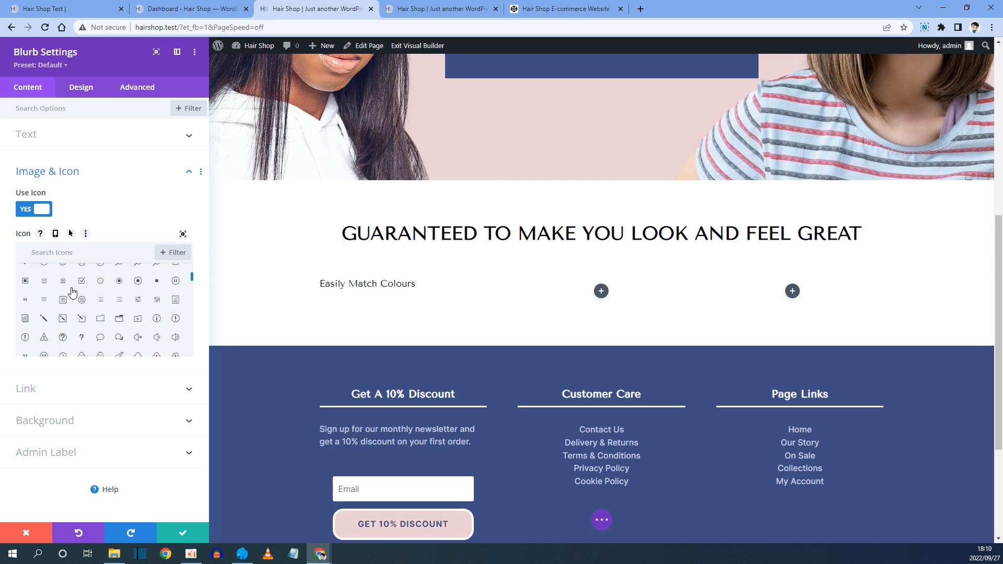
pyautogui.scroll(-10, 73, 292)
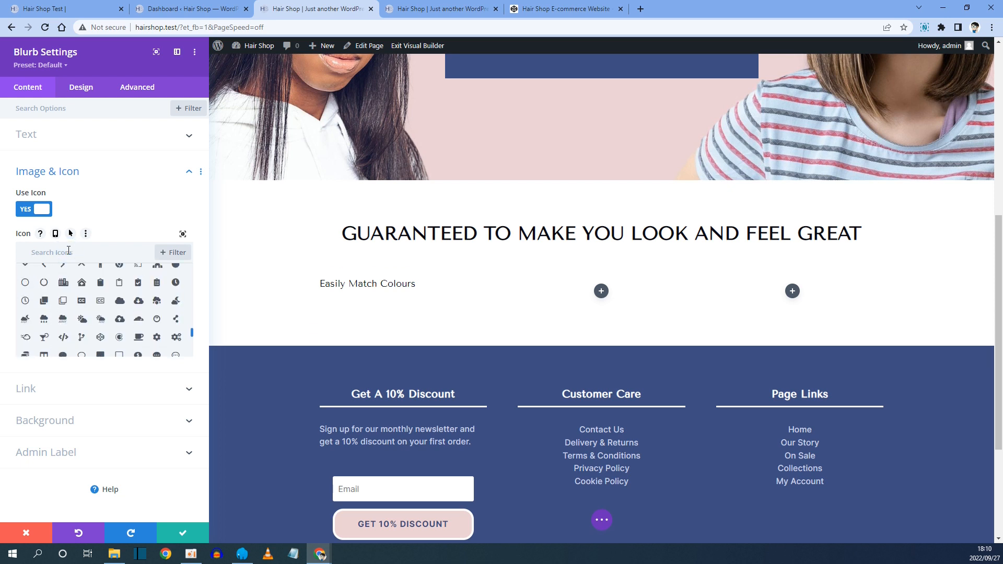
pyautogui.click(68, 252)
pyautogui.write('paint')
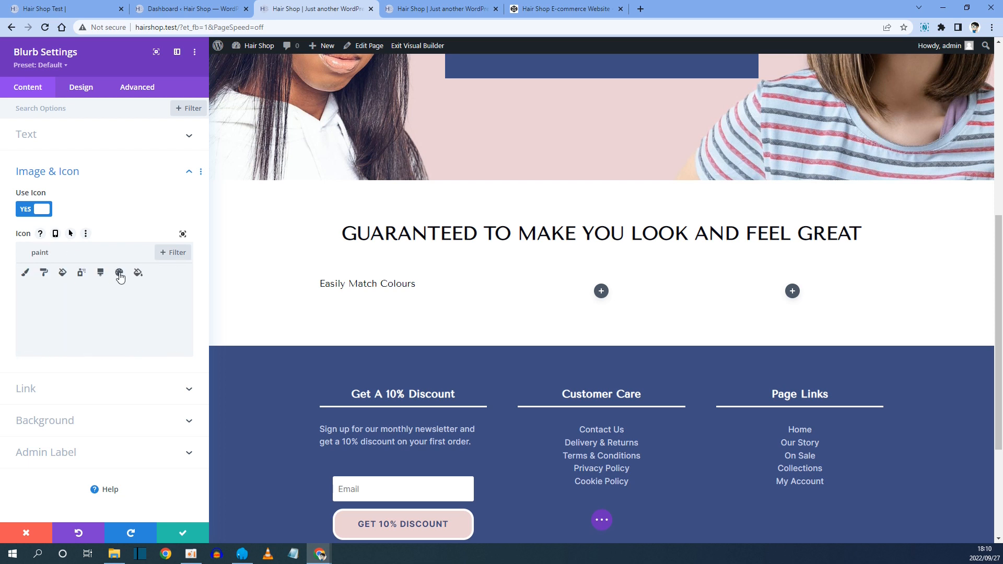
pyautogui.click(119, 273)
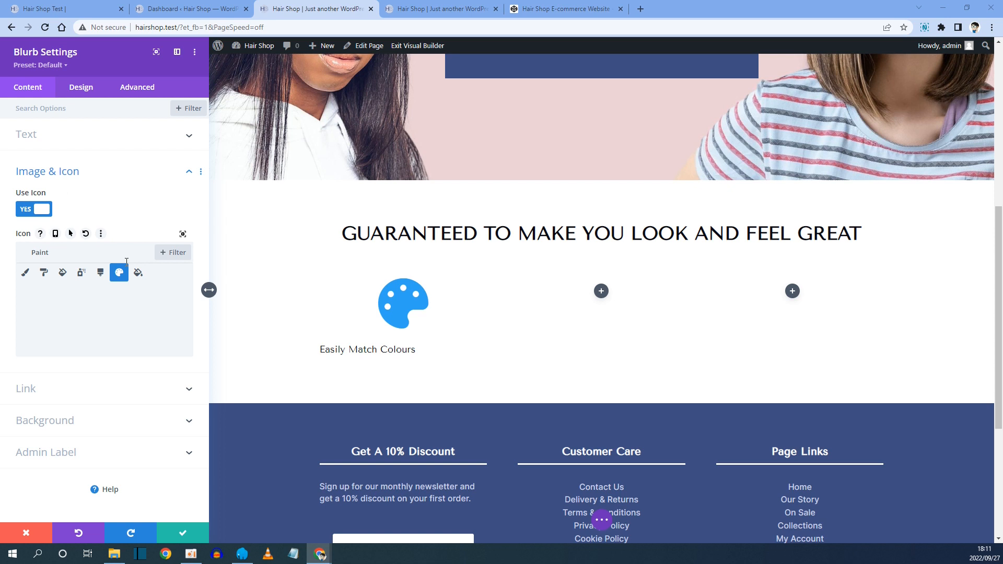
# Set the Blurb icon colour to the saved dark blue swatch, leaving the icon background unset.
pyautogui.click(378, 280)
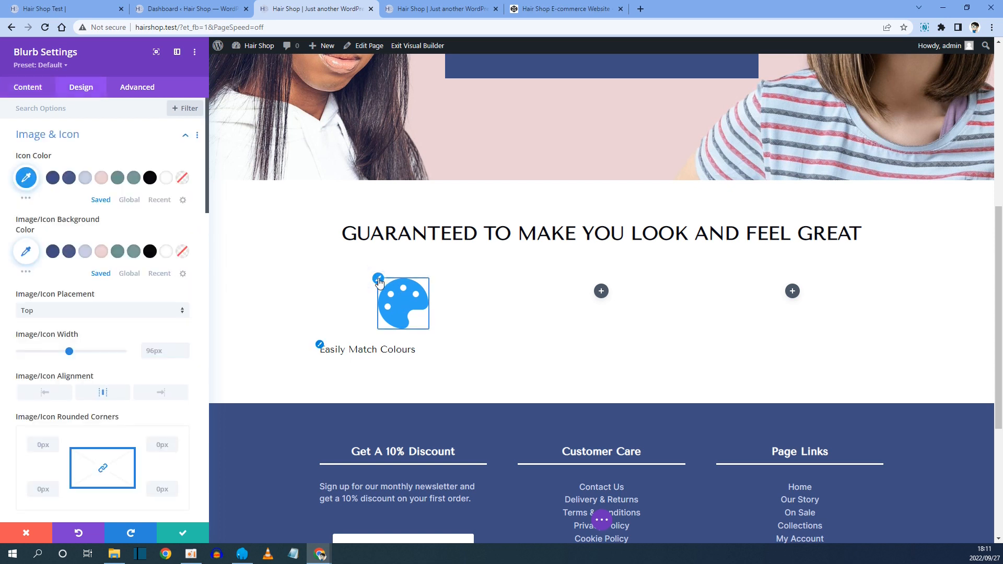
pyautogui.click(53, 178)
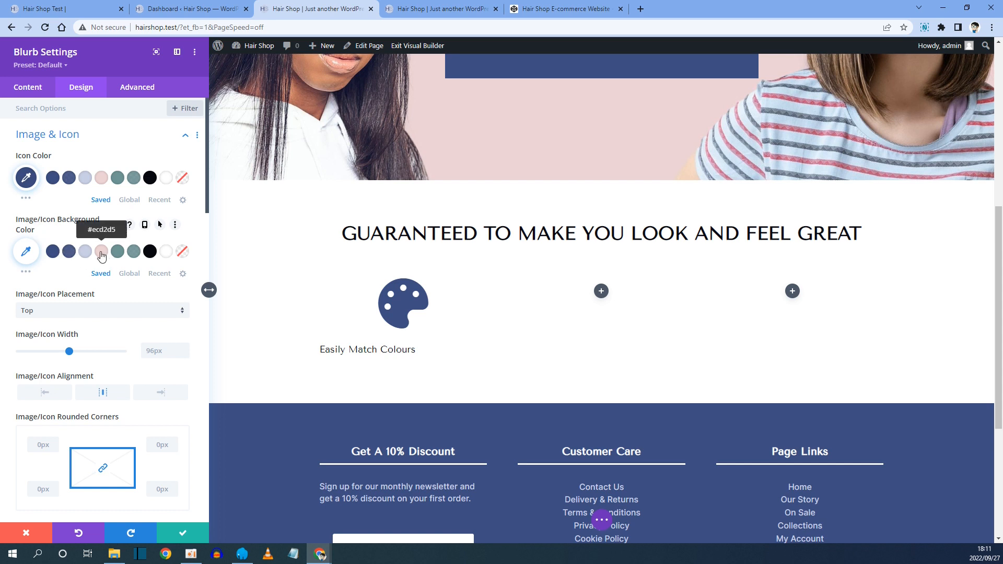
pyautogui.click(101, 251)
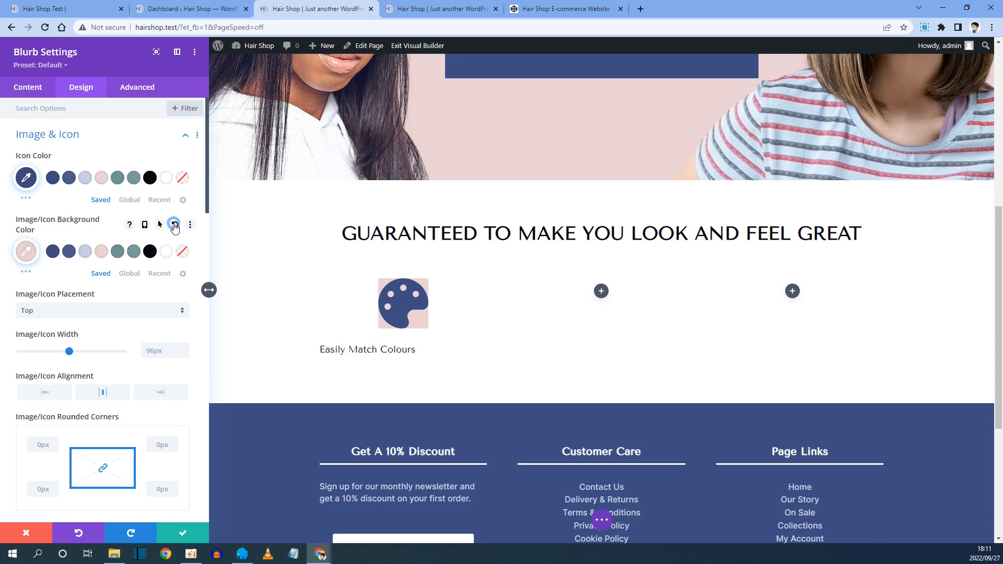
pyautogui.click(182, 225)
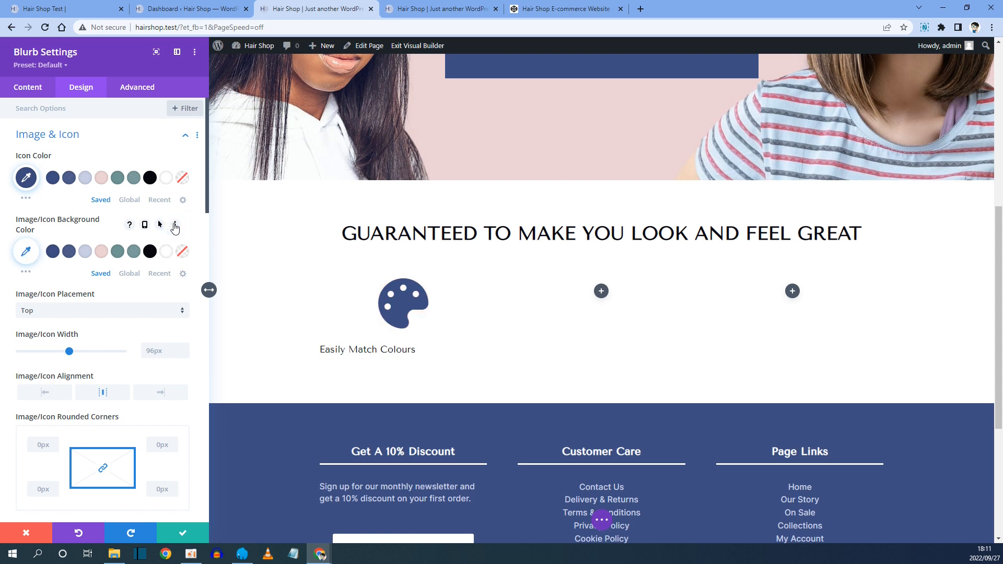
# Keep the icon placement at Top, set the icon width to 80px and centre its alignment.
pyautogui.click(54, 311)
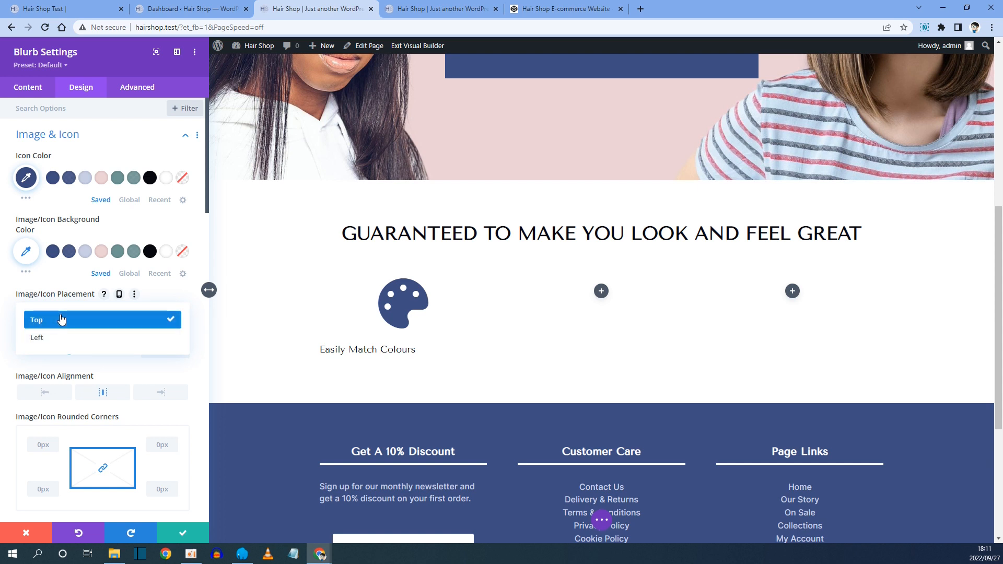
pyautogui.click(62, 319)
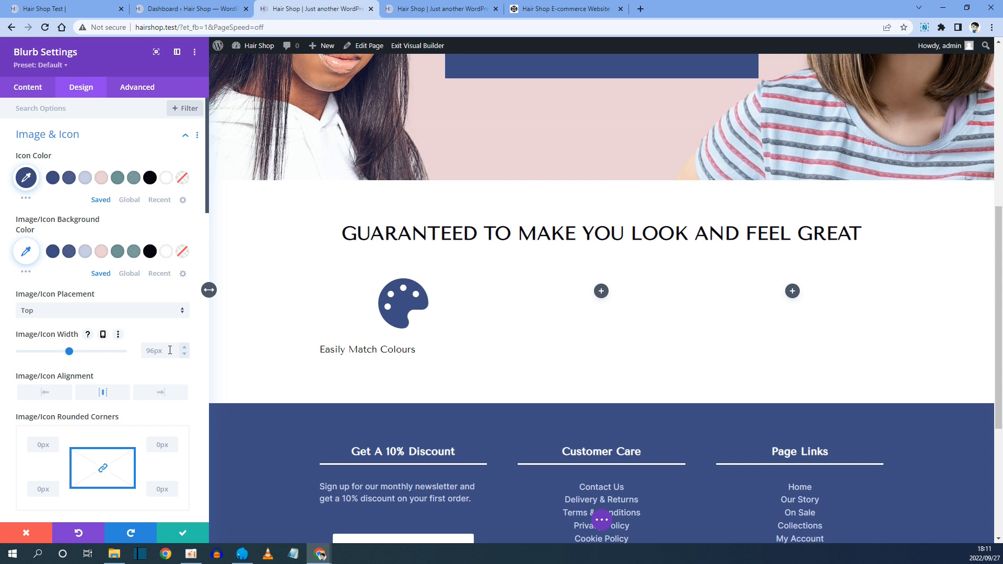
pyautogui.click(170, 350)
pyautogui.write('80')
pyautogui.moveTo(170, 350); pyautogui.dragTo(147, 350)
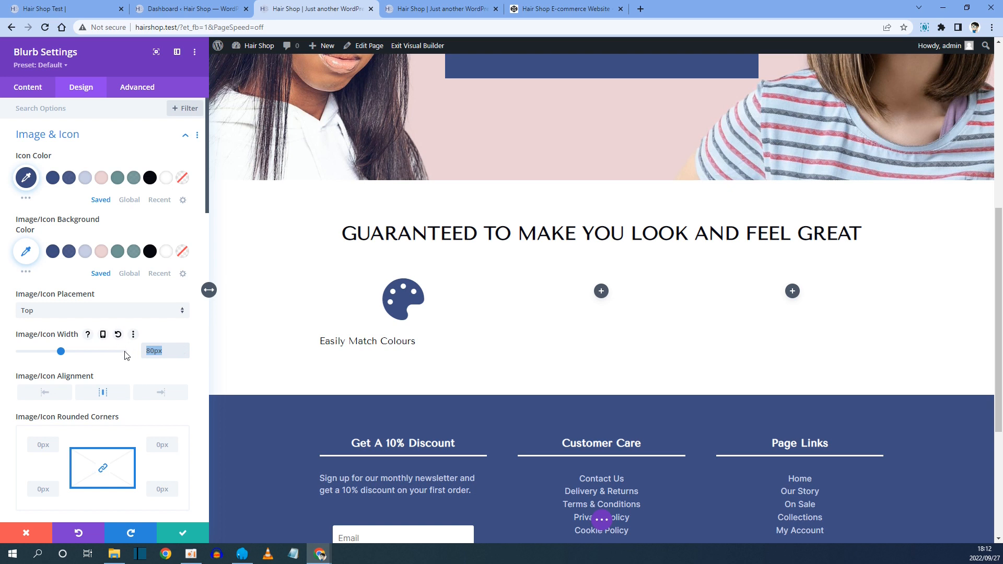
pyautogui.click(169, 348)
pyautogui.moveTo(169, 349); pyautogui.dragTo(137, 349)
pyautogui.click(176, 351)
pyautogui.click(105, 395)
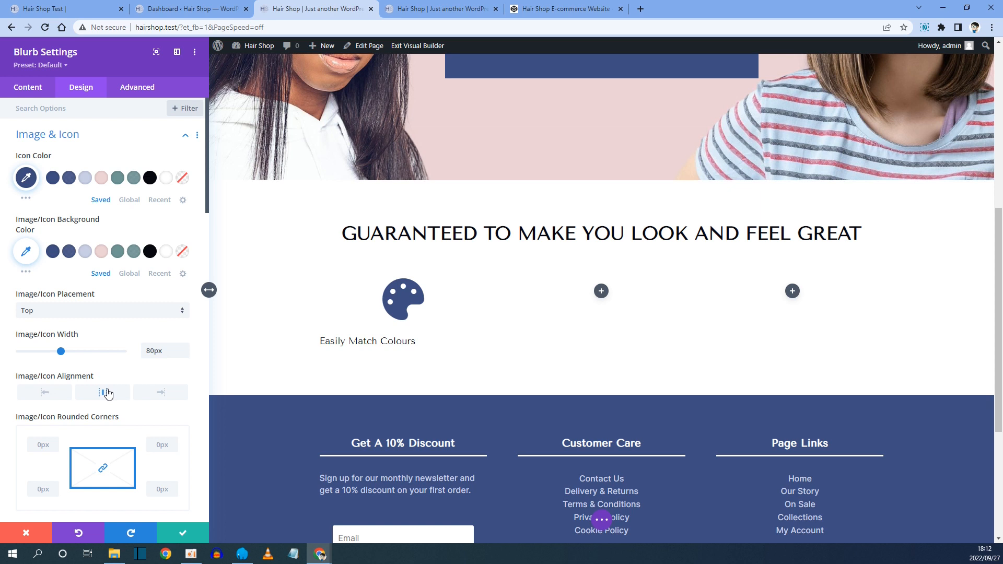
# Set the Blurb title font to Inter with Medium weight.
pyautogui.scroll(-8, 108, 392)
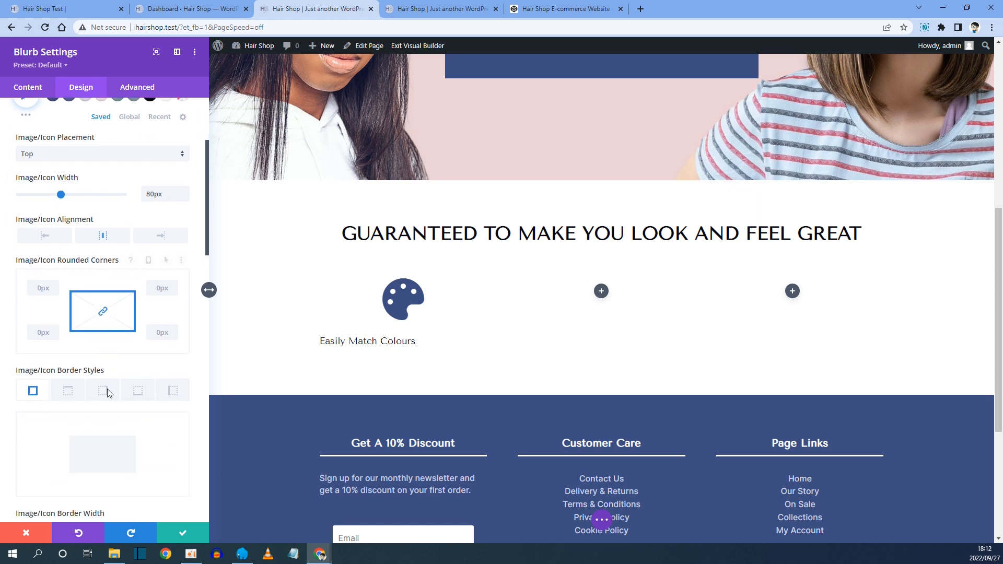
pyautogui.scroll(-8, 104, 381)
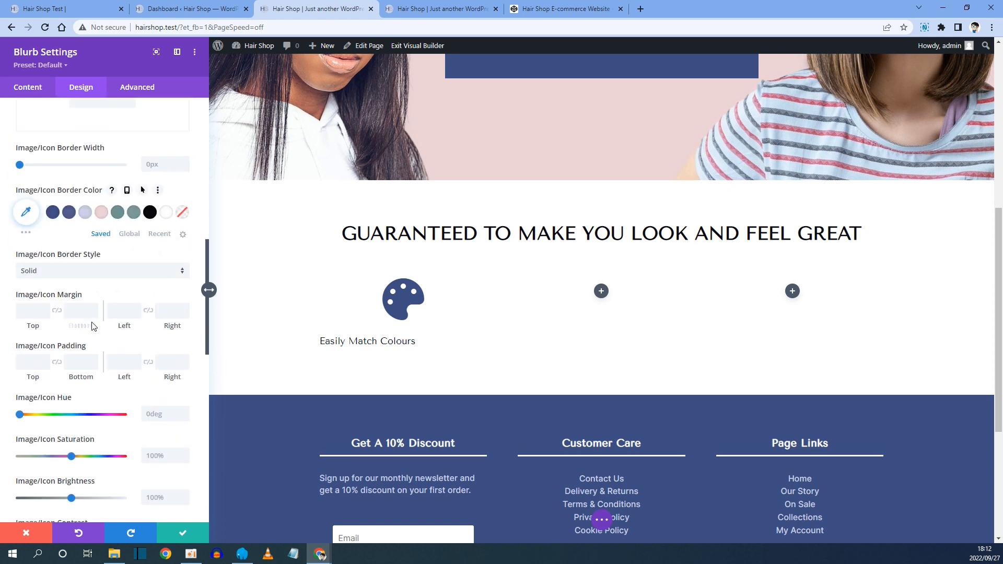
pyautogui.scroll(-1, 93, 326)
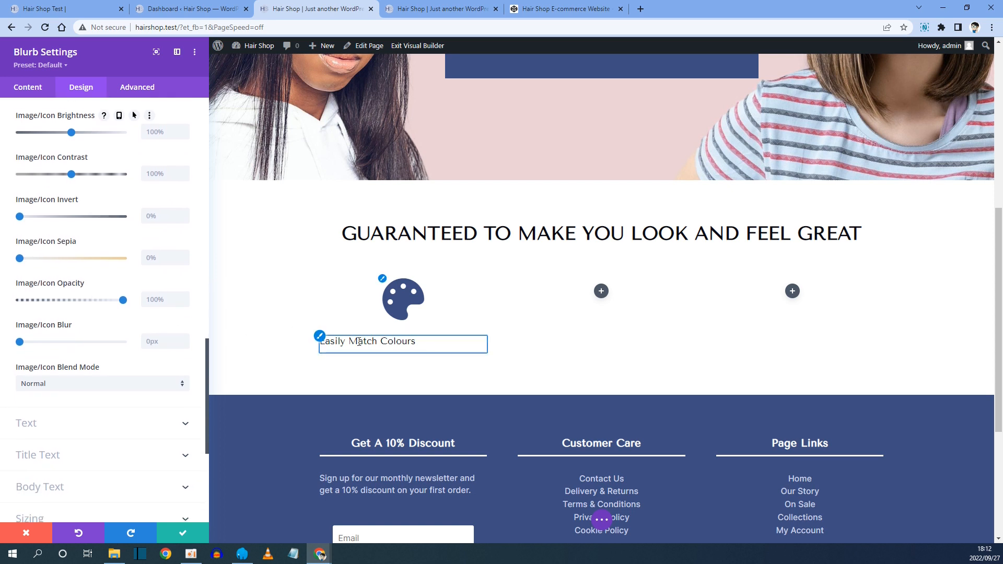
pyautogui.click(320, 338)
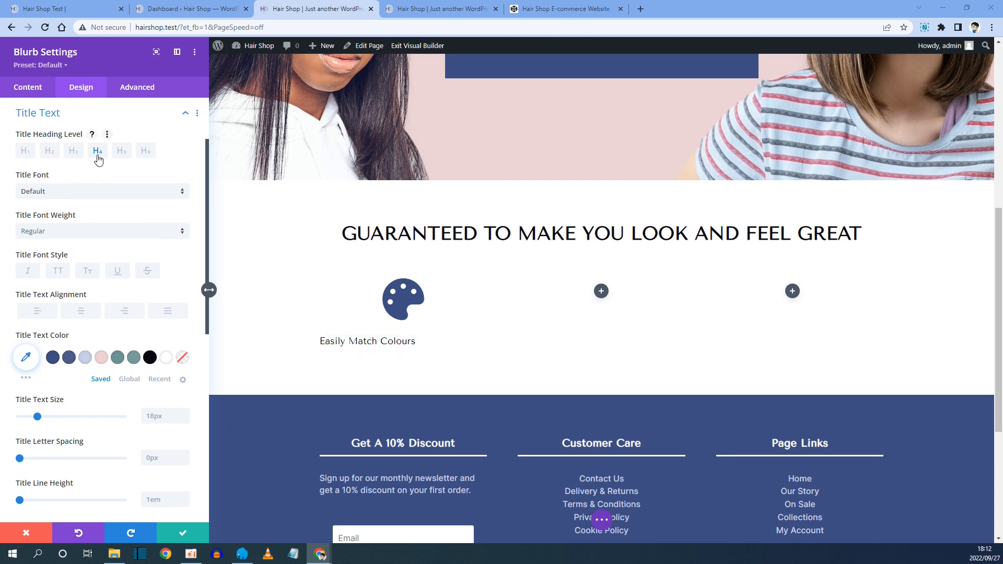
pyautogui.click(50, 192)
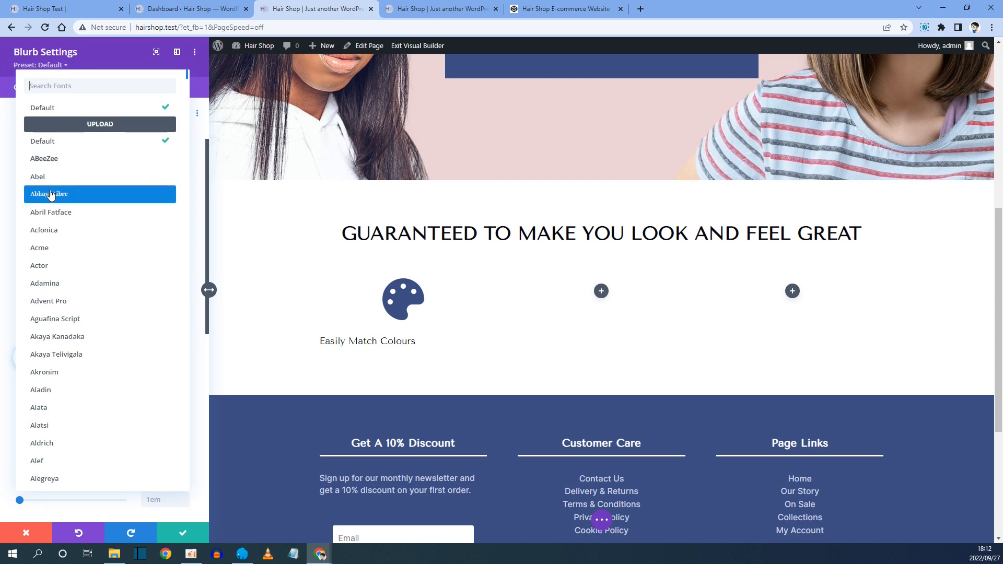
pyautogui.write('inter')
pyautogui.press('Return')
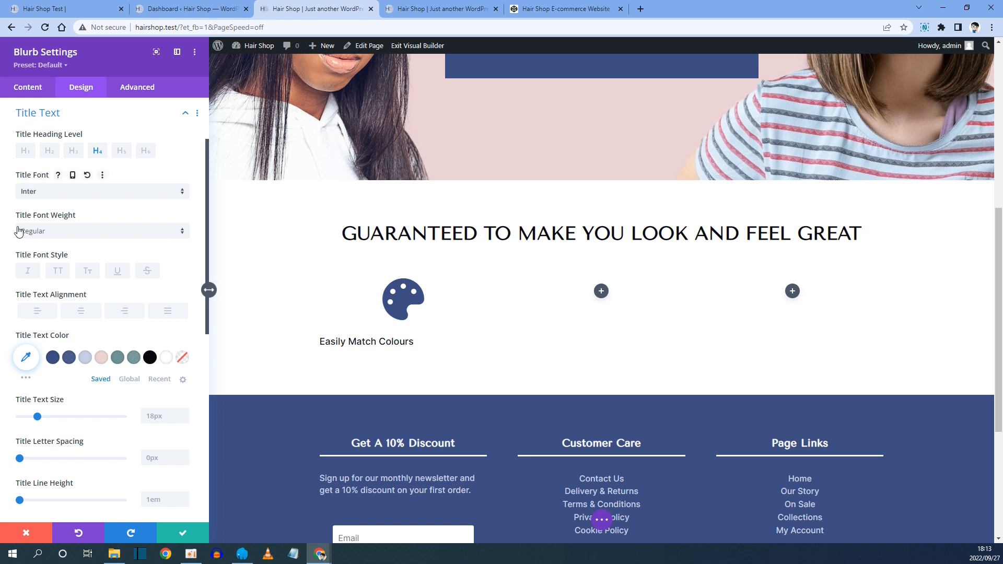
pyautogui.click(338, 342)
pyautogui.click(48, 237)
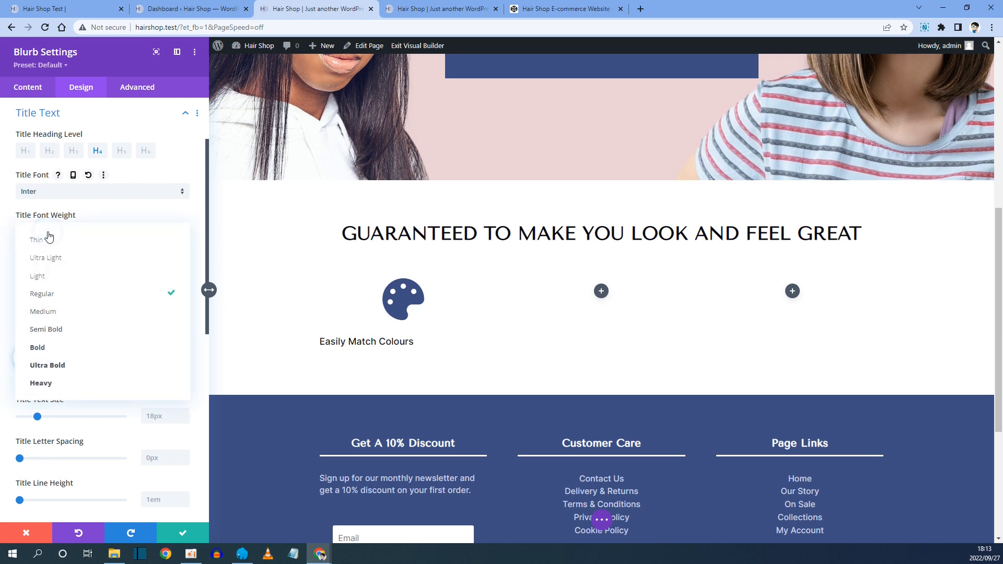
pyautogui.click(52, 316)
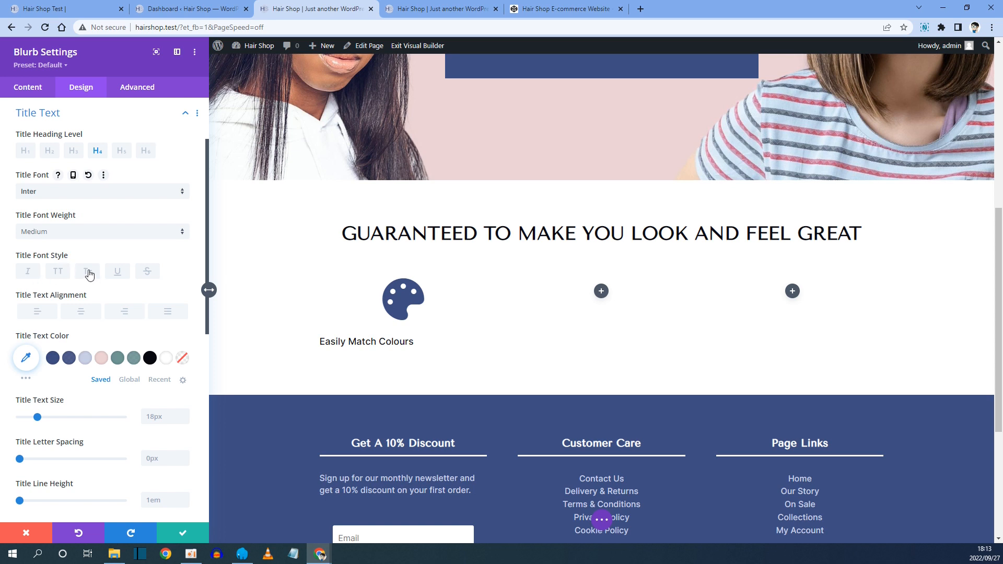
# Centre the Blurb title text and set its size to 28px on desktop, 24px on tablet and 20px on phone, then save the Blurb.
pyautogui.scroll(-2, 86, 274)
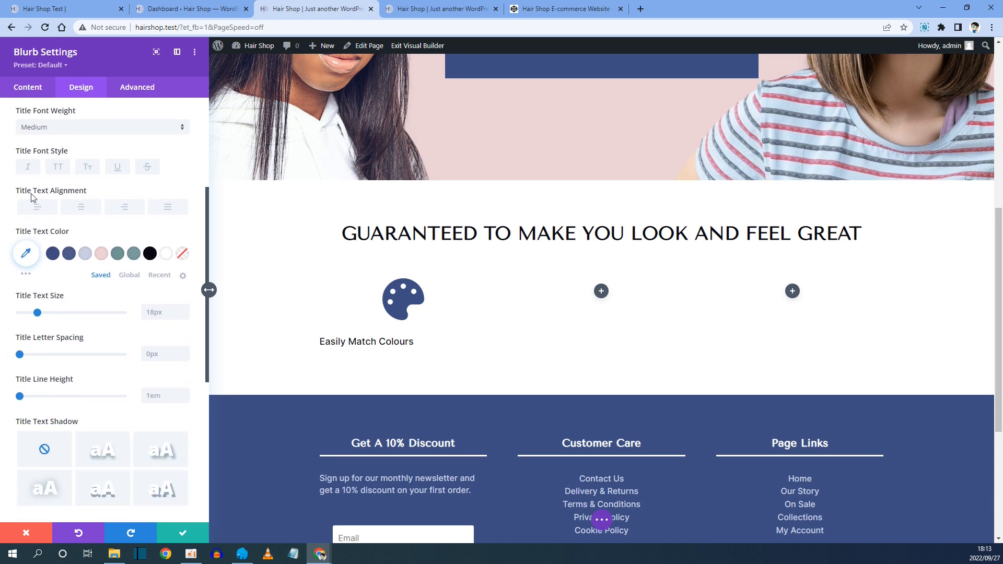
pyautogui.click(81, 213)
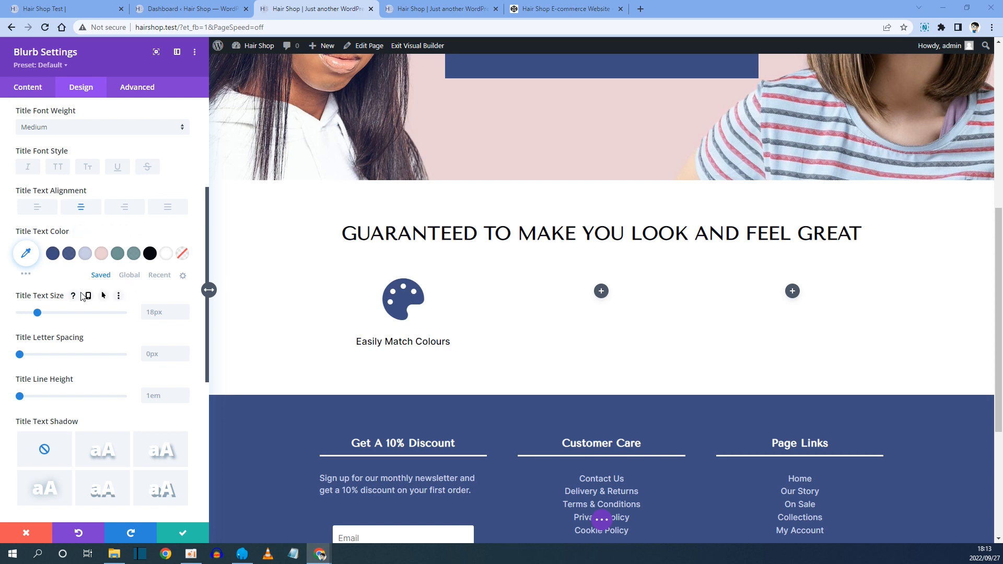
pyautogui.click(88, 296)
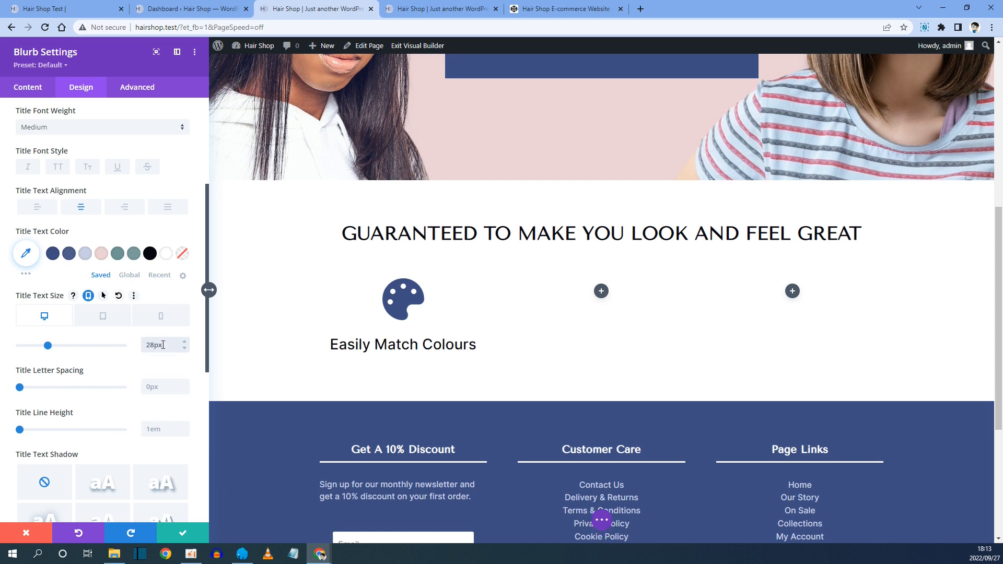
pyautogui.click(132, 325)
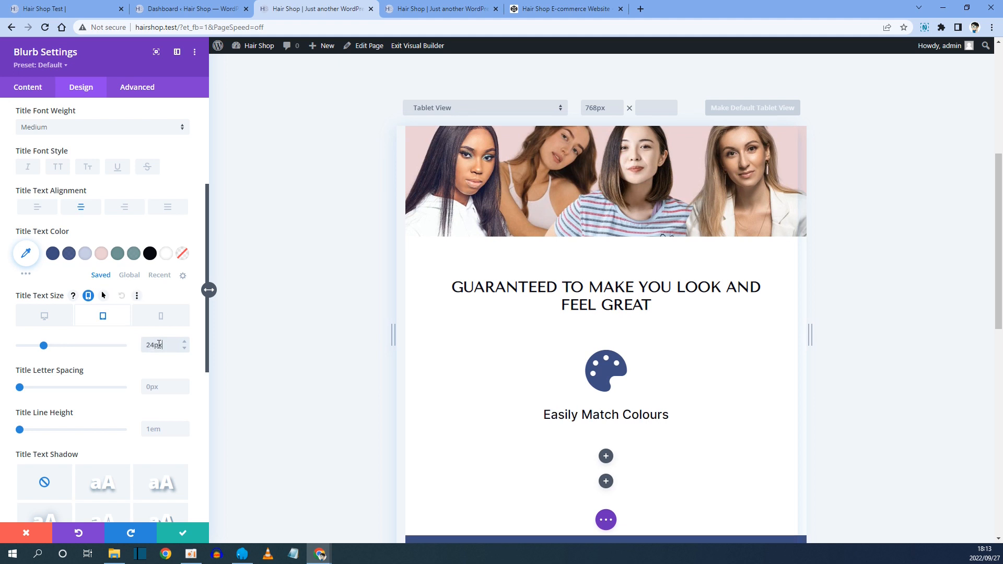
pyautogui.click(161, 316)
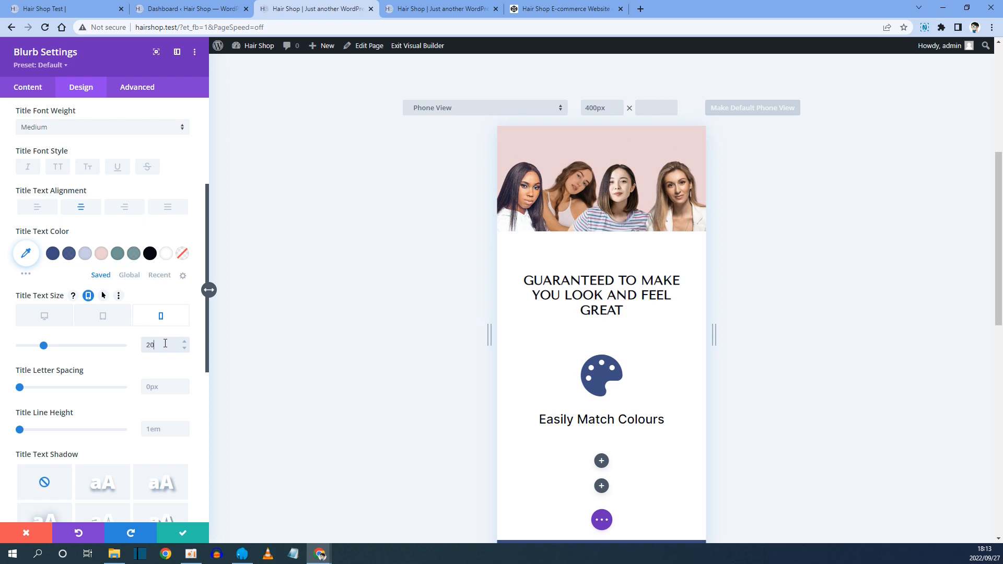
pyautogui.click(50, 316)
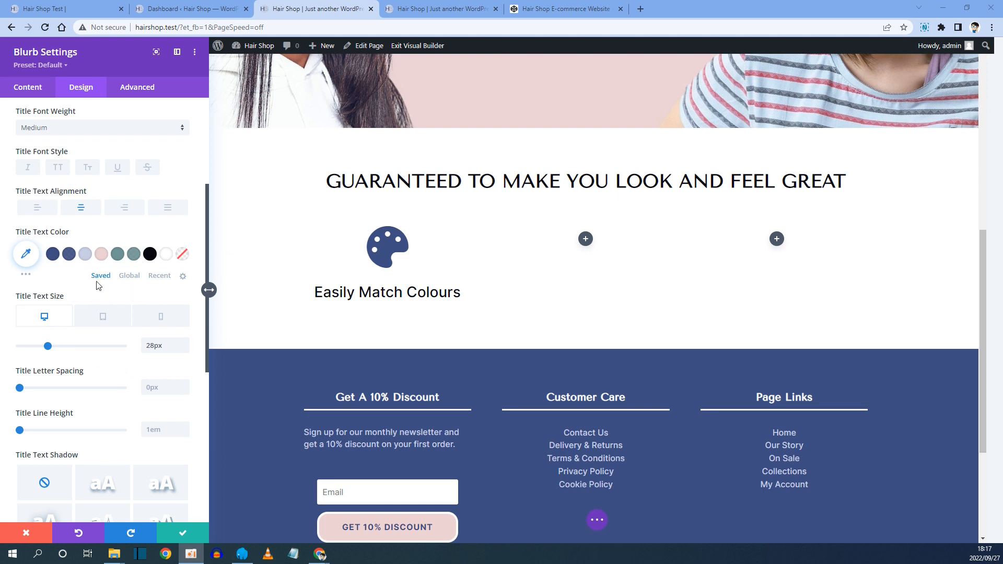
pyautogui.click(186, 533)
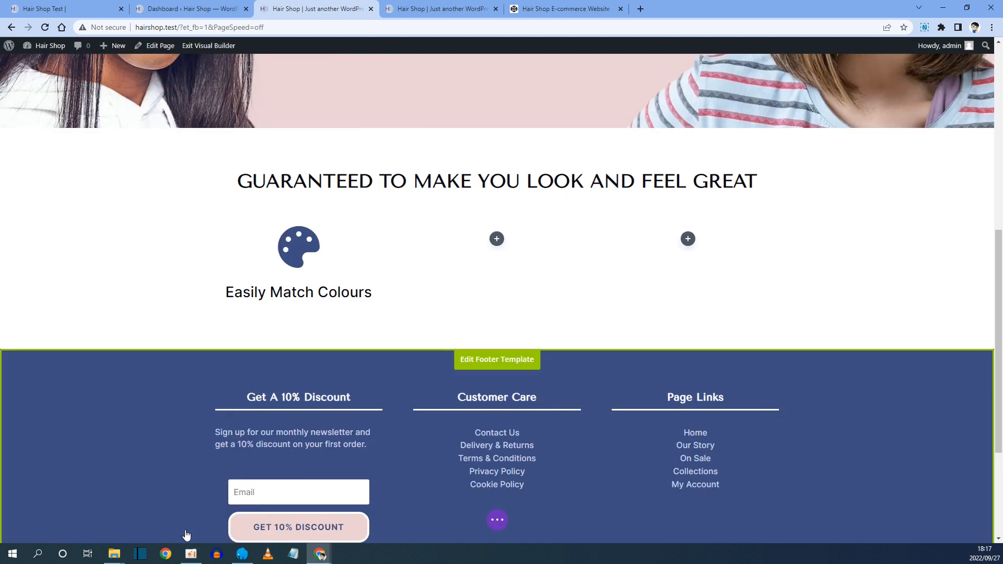
# Duplicate the Blurb twice and move the copies into the empty second and third columns.
pyautogui.moveTo(306, 258)
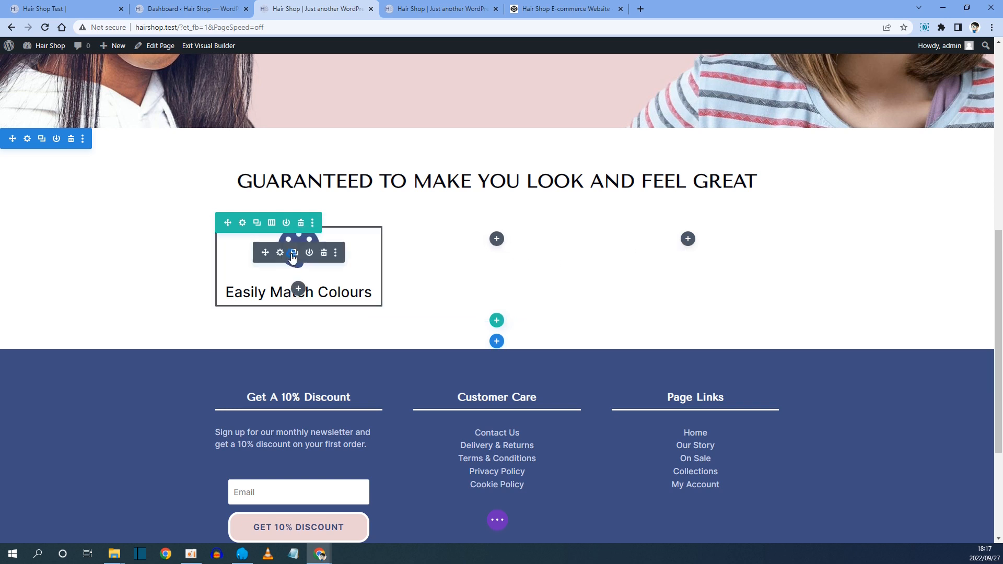
pyautogui.click(293, 256)
pyautogui.click(293, 255)
pyautogui.moveTo(267, 253); pyautogui.dragTo(696, 247)
pyautogui.moveTo(267, 249); pyautogui.dragTo(497, 243)
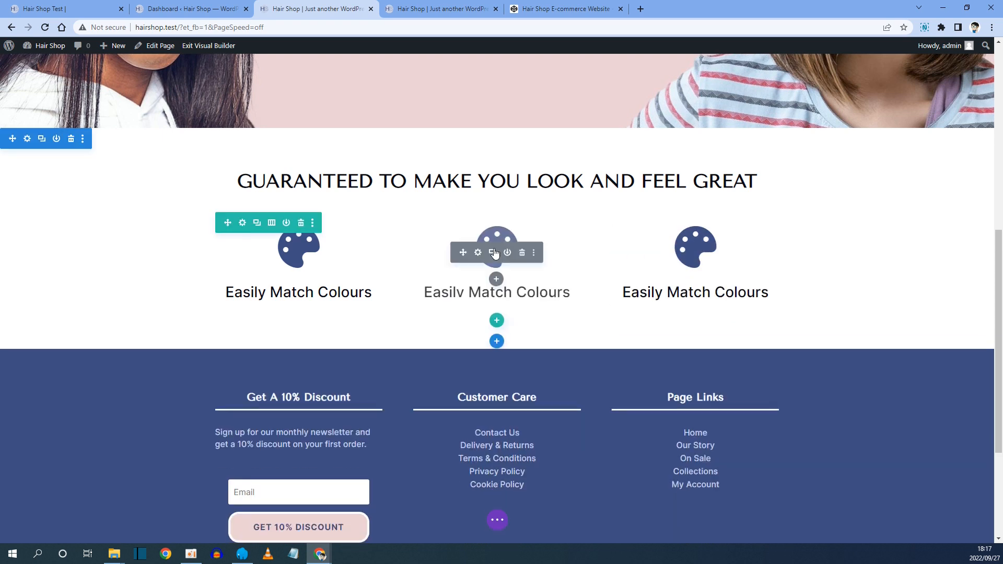
# Copy the second feature title from the reference site and set the middle Blurb's title to Quick & Easy Attachment.
pyautogui.click(94, 6)
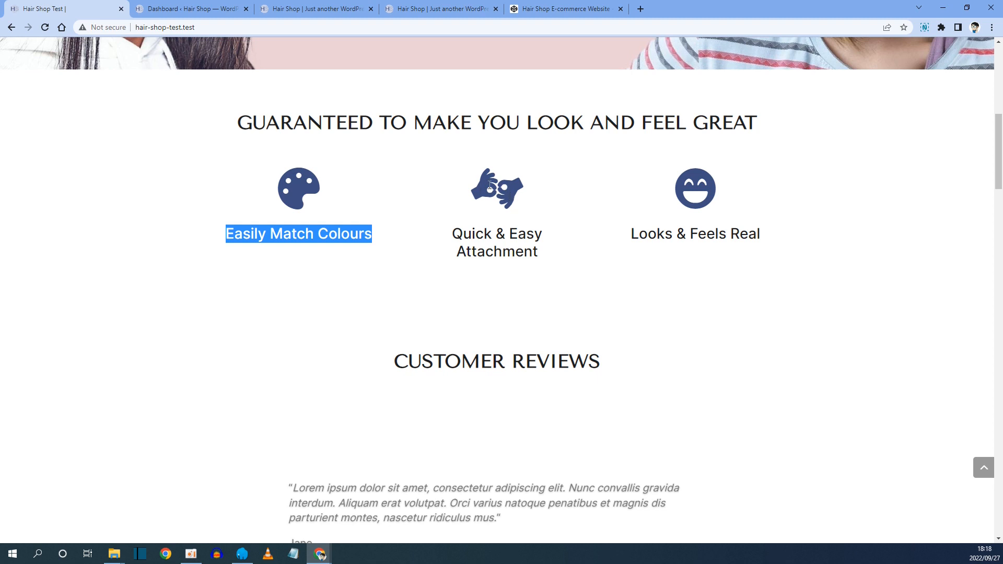
pyautogui.moveTo(538, 253); pyautogui.dragTo(457, 235)
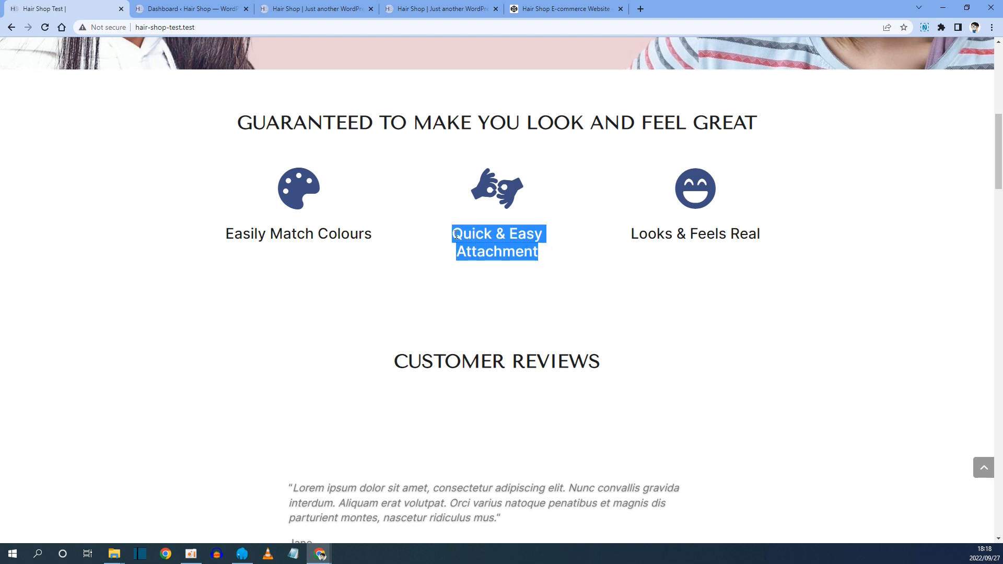
pyautogui.rightClick(466, 236)
pyautogui.click(486, 243)
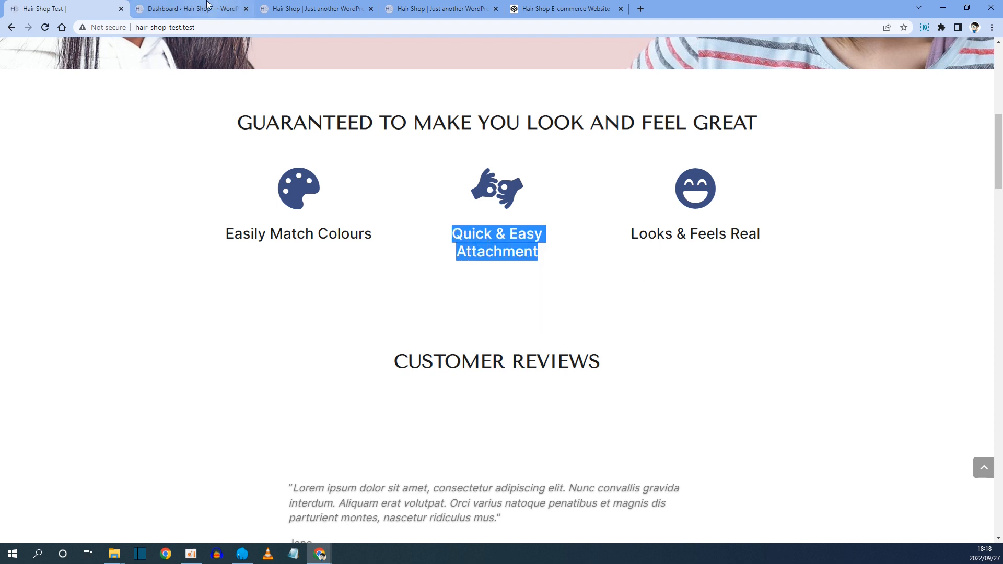
pyautogui.click(282, 9)
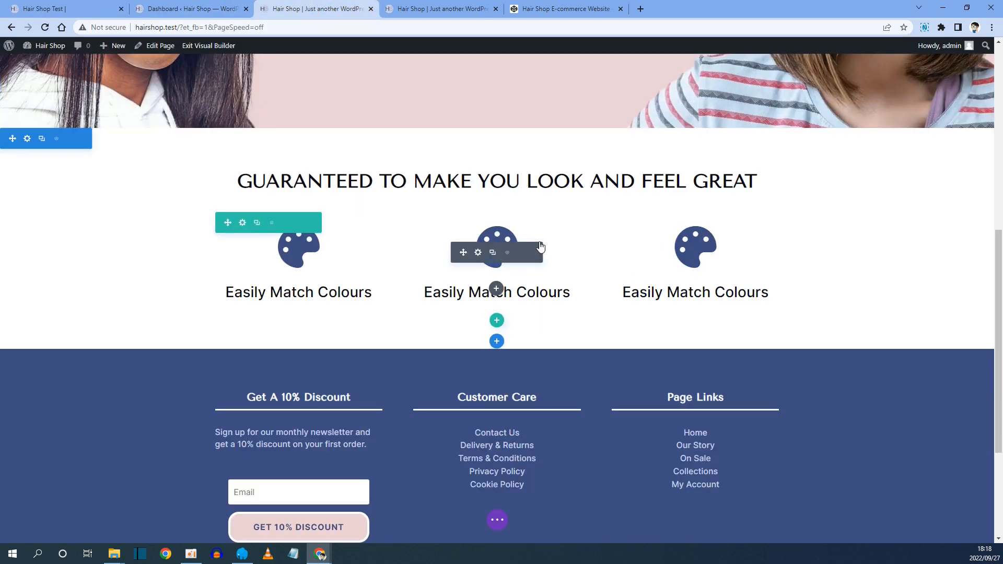
pyautogui.click(478, 253)
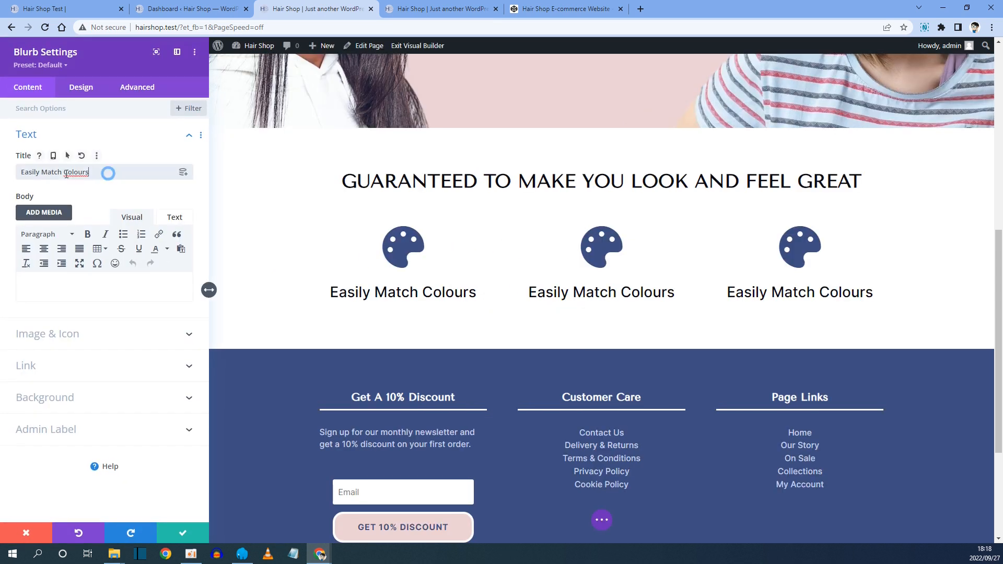
pyautogui.moveTo(105, 172); pyautogui.dragTo(4, 172)
pyautogui.write('Quick & Easy Attachment')
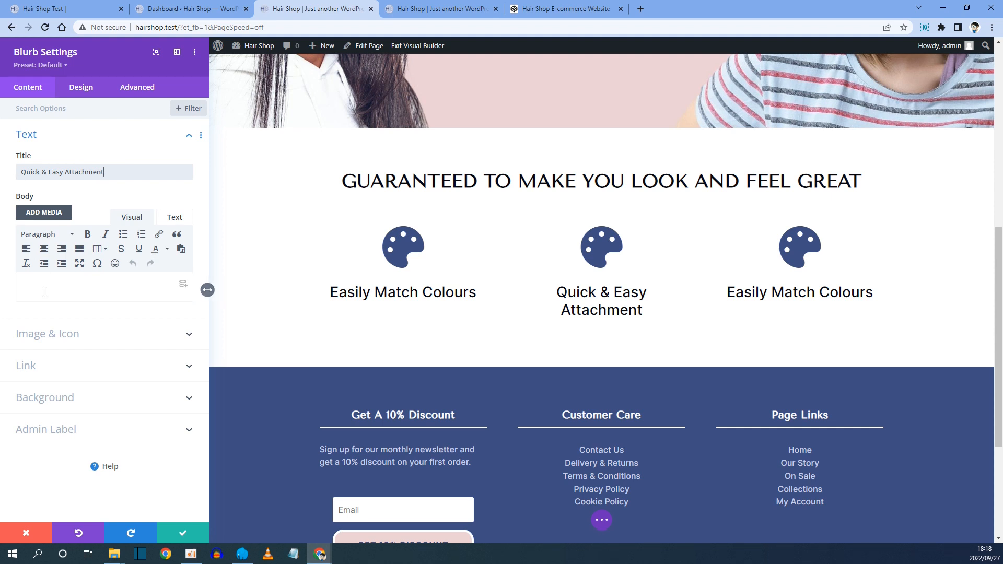
# Change the middle Blurb's icon to the hands icon, searching for hands, and save the Blurb.
pyautogui.click(59, 336)
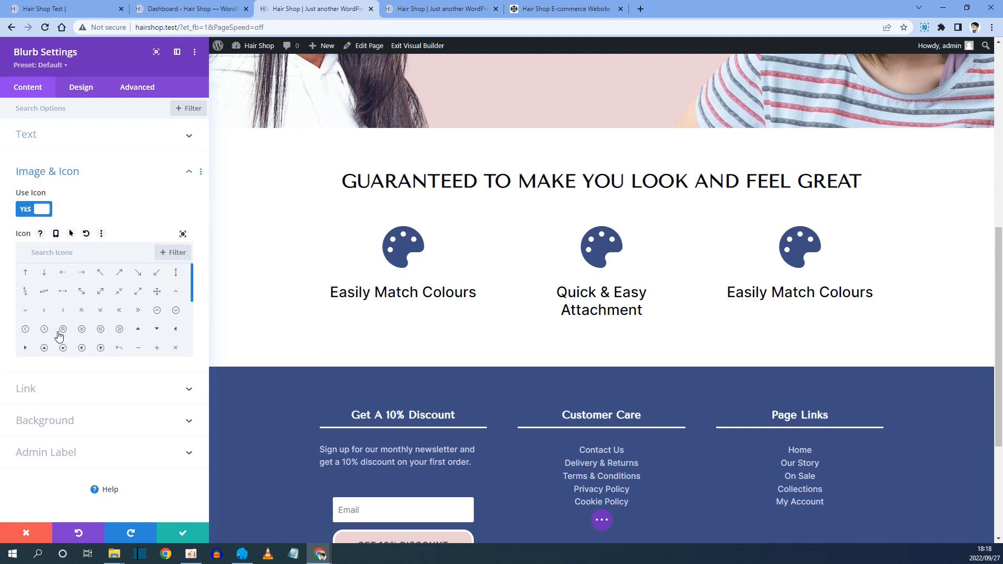
pyautogui.write('hands')
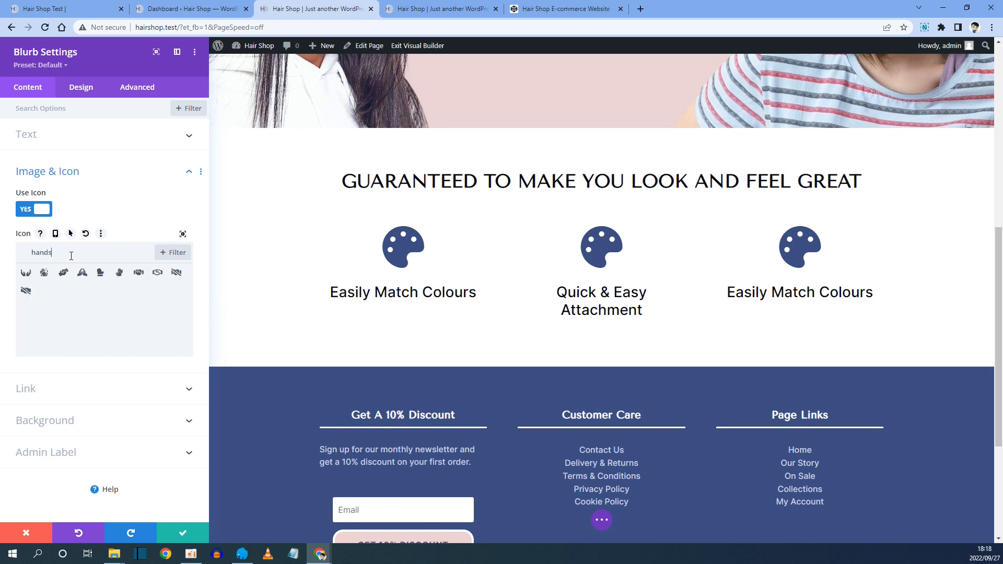
pyautogui.moveTo(80, 254); pyautogui.dragTo(24, 251)
pyautogui.press('BackSpace')
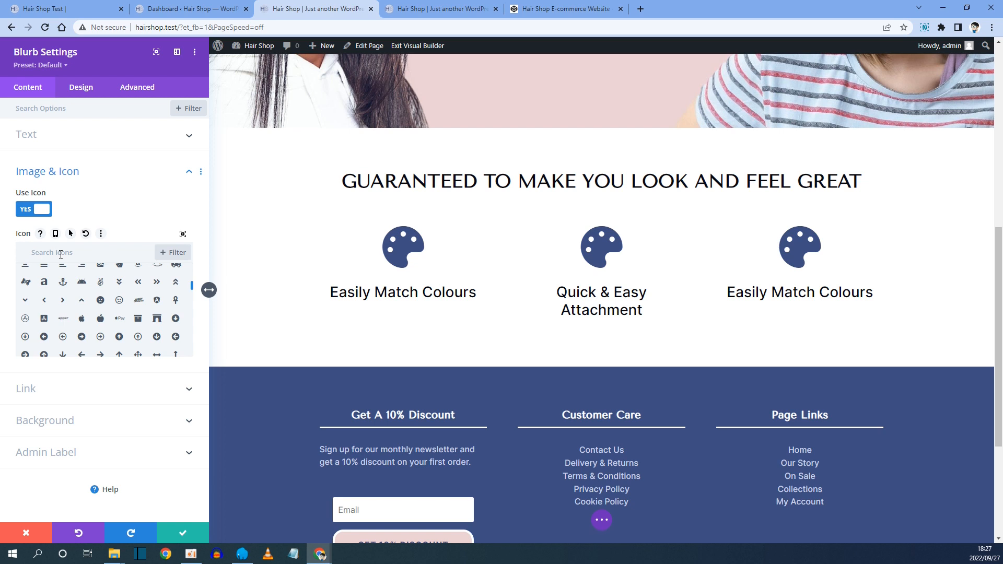
pyautogui.click(26, 283)
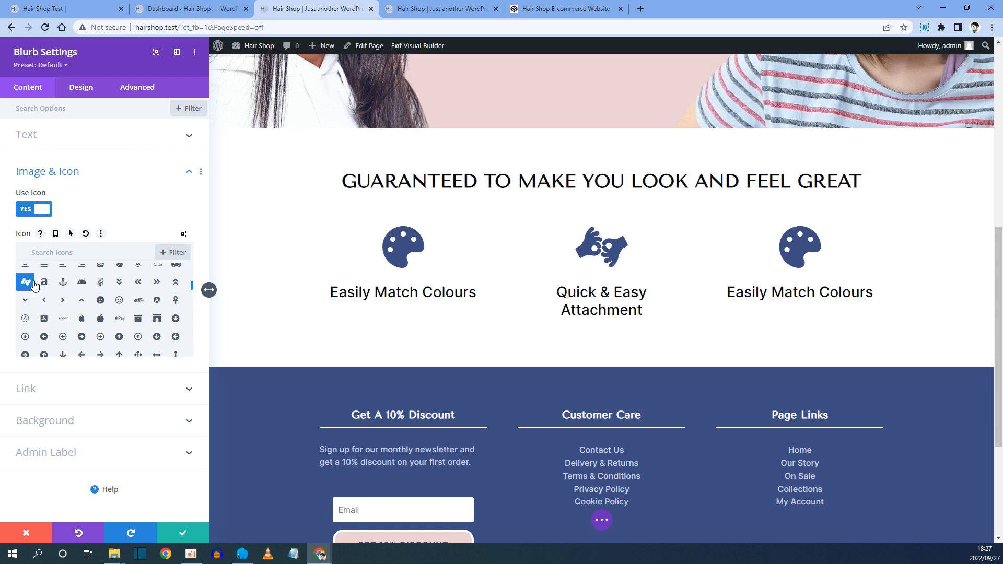
pyautogui.scroll(3, 24, 322)
pyautogui.scroll(-2, 27, 321)
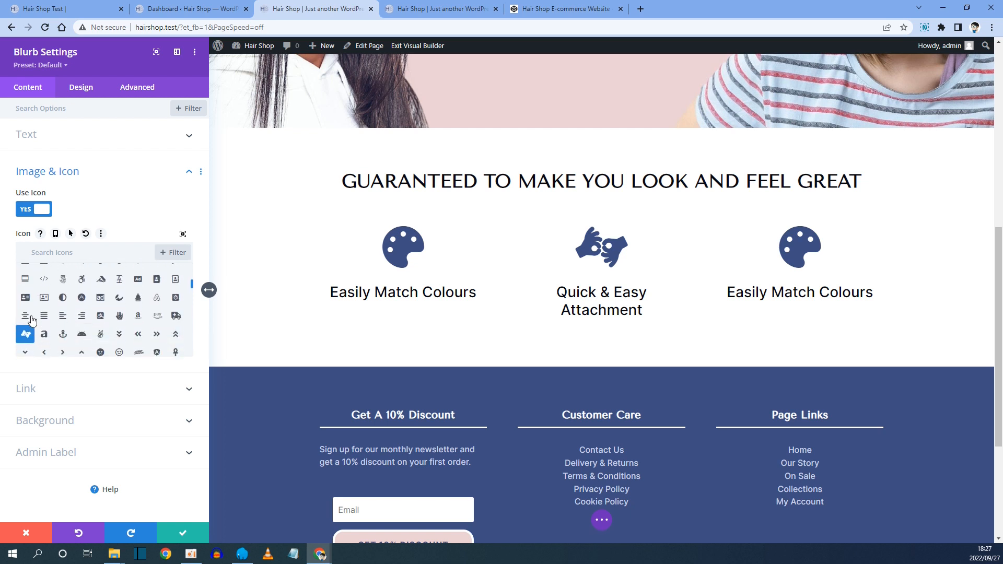
pyautogui.scroll(-2, 29, 305)
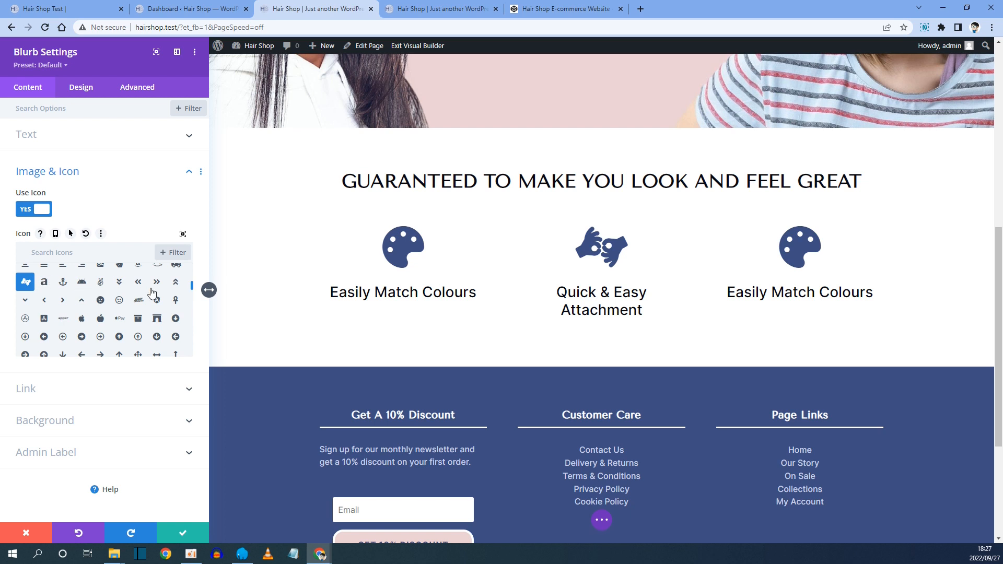
pyautogui.click(183, 533)
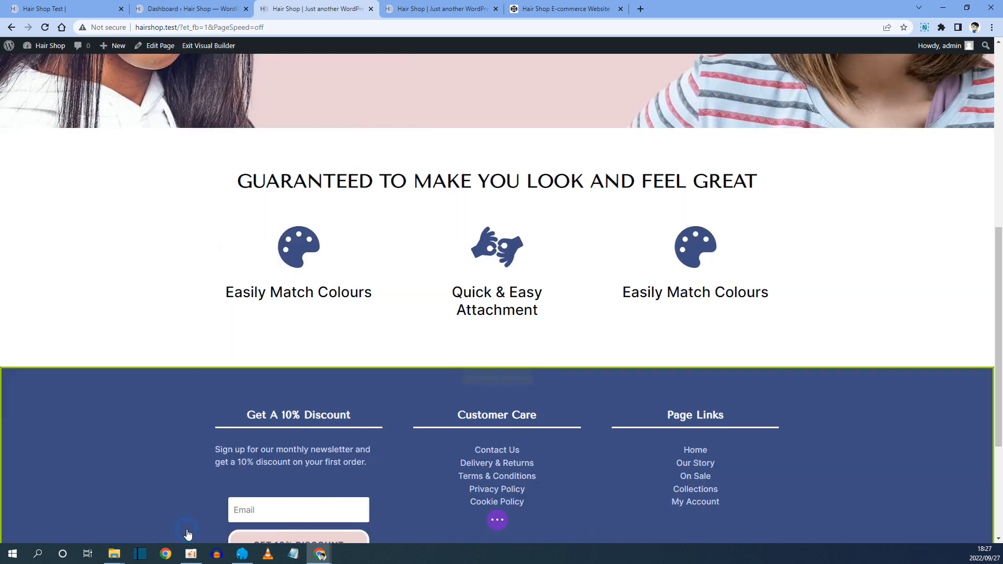
# Copy the third feature title from the reference site and paste it as the third Blurb's title, Looks & Feels Real.
pyautogui.click(76, 8)
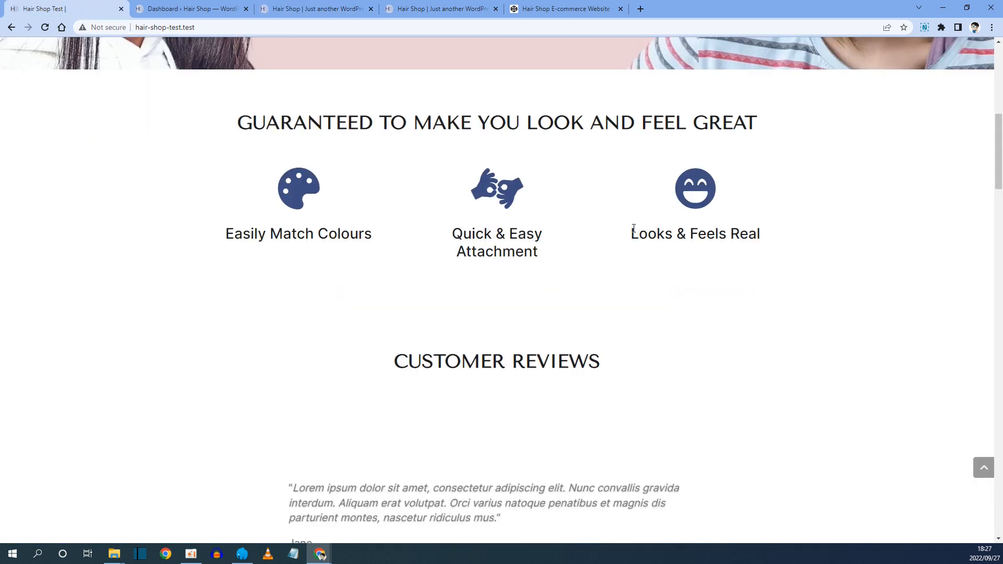
pyautogui.moveTo(632, 233); pyautogui.dragTo(770, 234)
pyautogui.rightClick(744, 236)
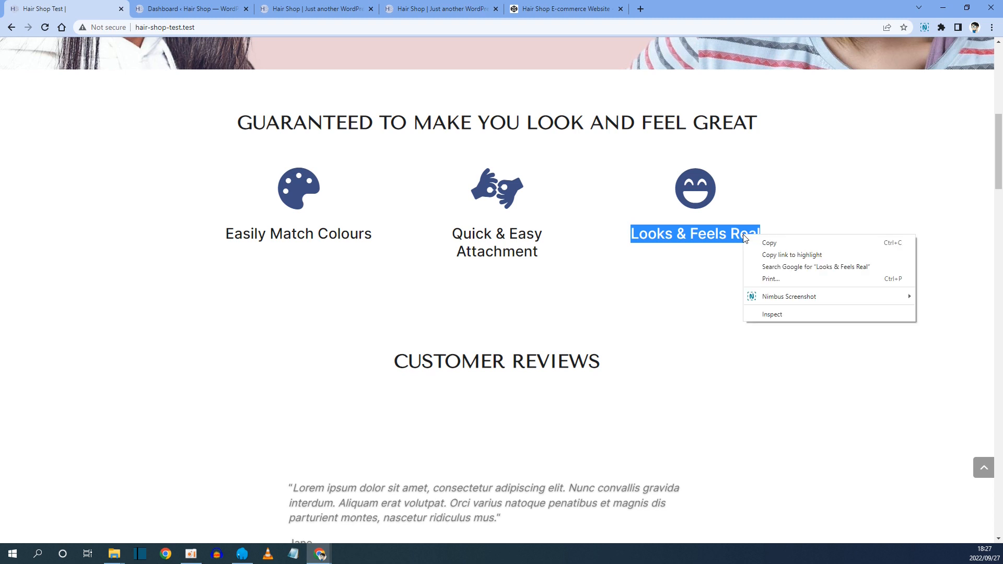
pyautogui.click(769, 243)
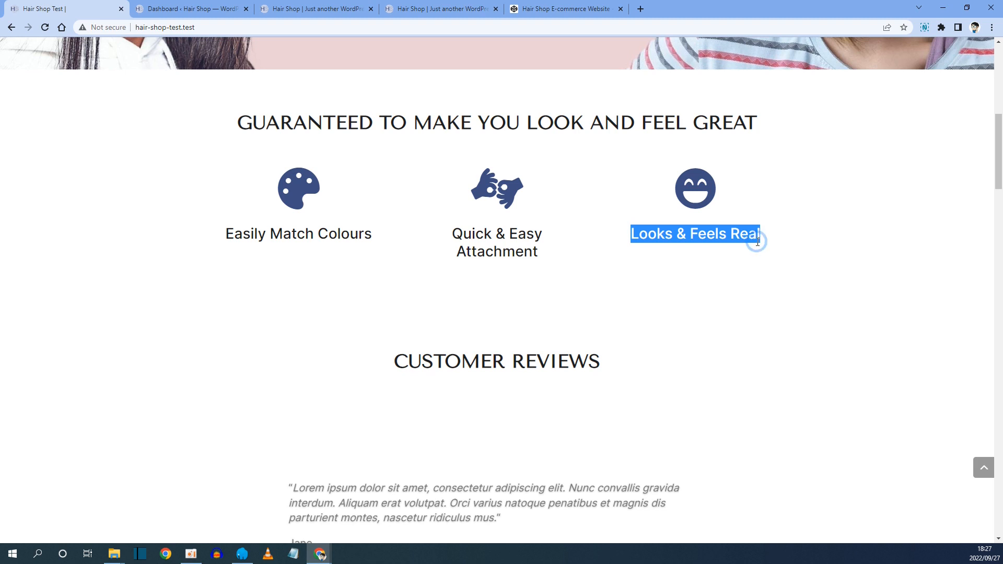
pyautogui.click(320, 7)
pyautogui.moveTo(679, 253)
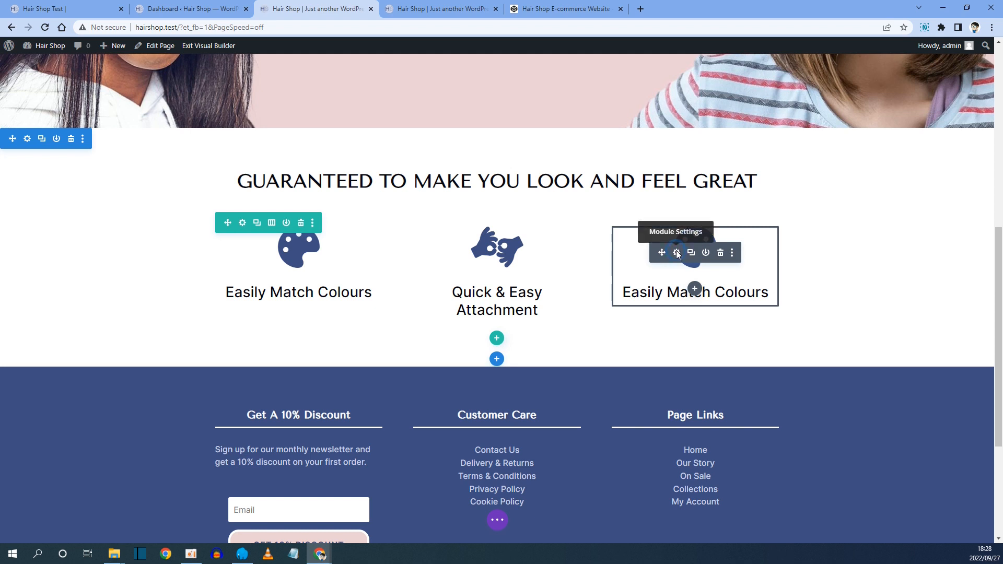
pyautogui.click(676, 253)
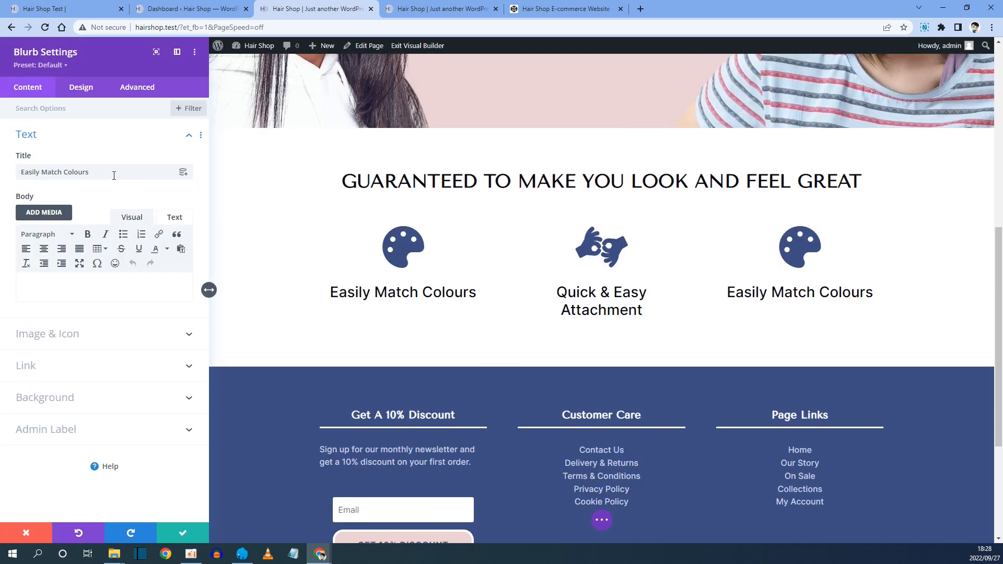
pyautogui.moveTo(114, 173); pyautogui.dragTo(20, 172)
pyautogui.hotkey('ctrl', 'v')
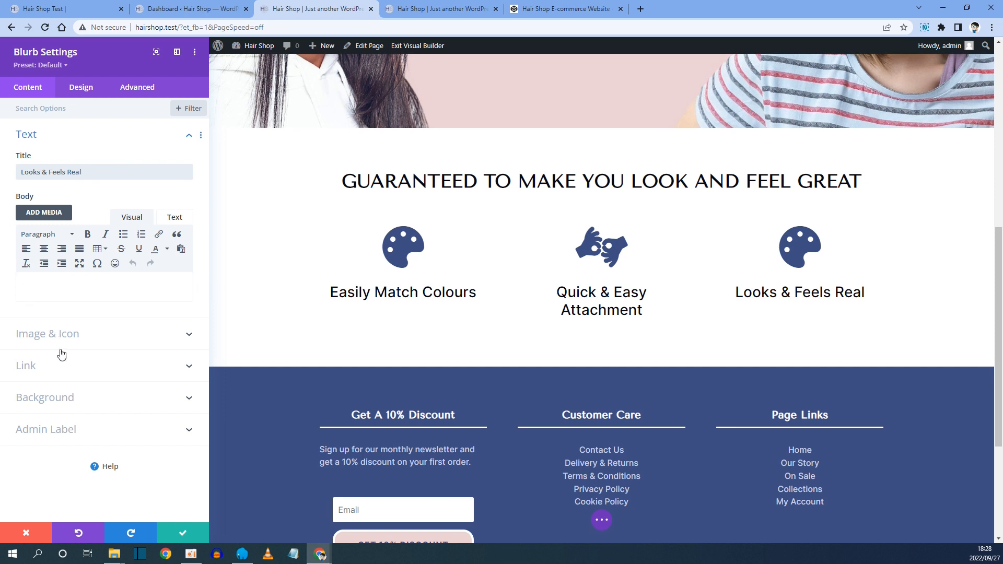
# Search icons for smile, set the third Blurb's icon to the grinning face, compare with the reference, and save the Blurb.
pyautogui.click(58, 333)
pyautogui.click(60, 254)
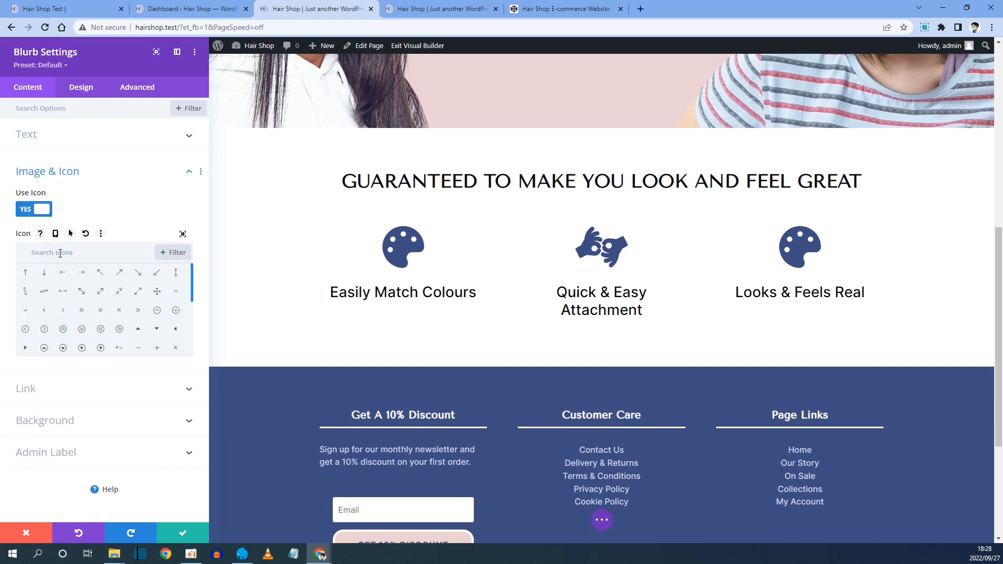
pyautogui.write('smile')
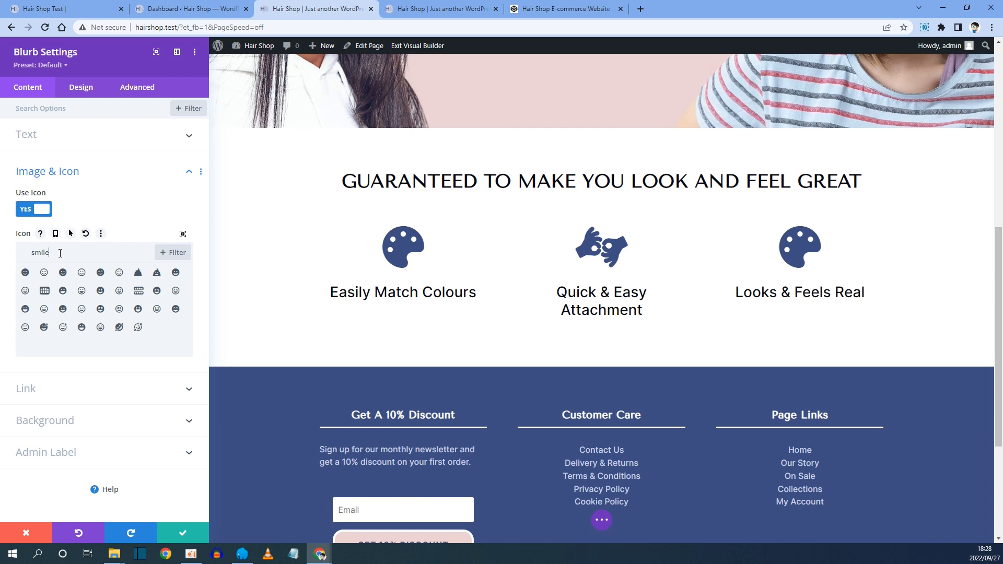
pyautogui.click(176, 309)
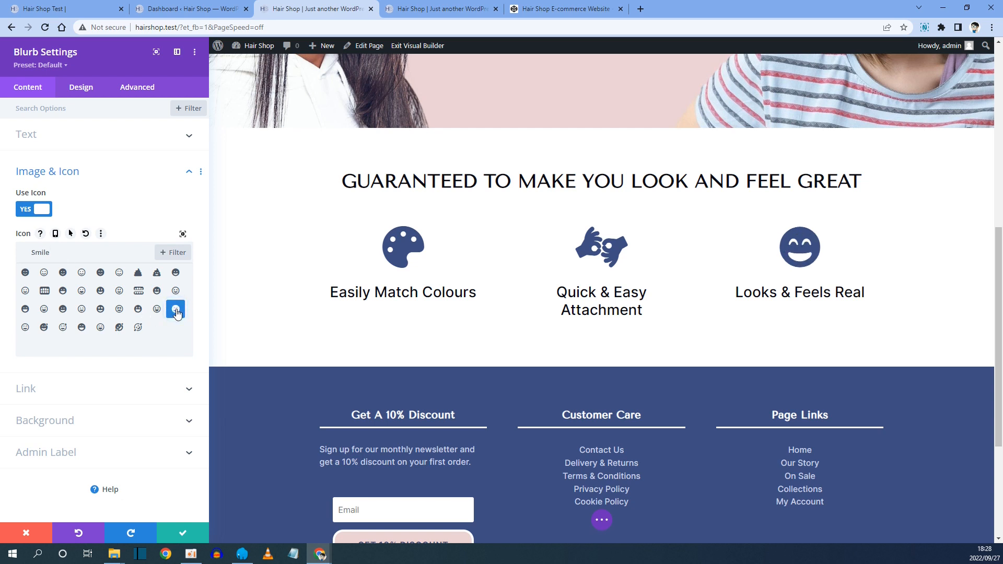
pyautogui.click(23, 8)
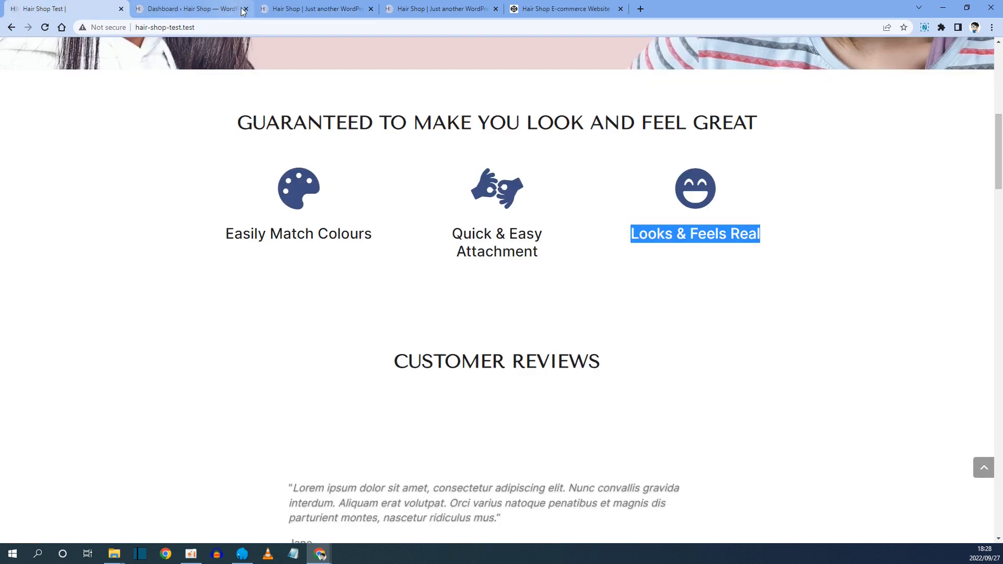
pyautogui.click(280, 7)
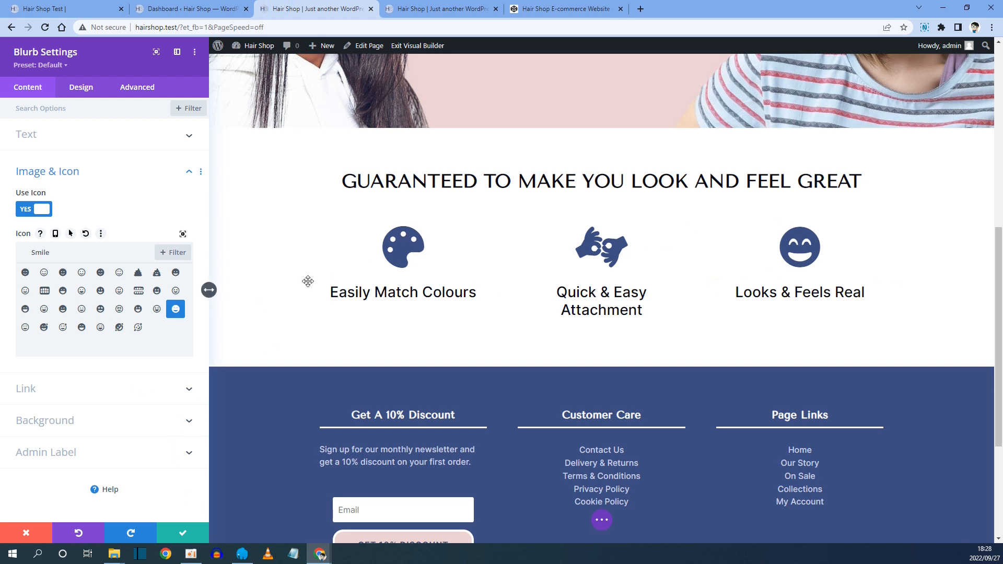
pyautogui.click(184, 534)
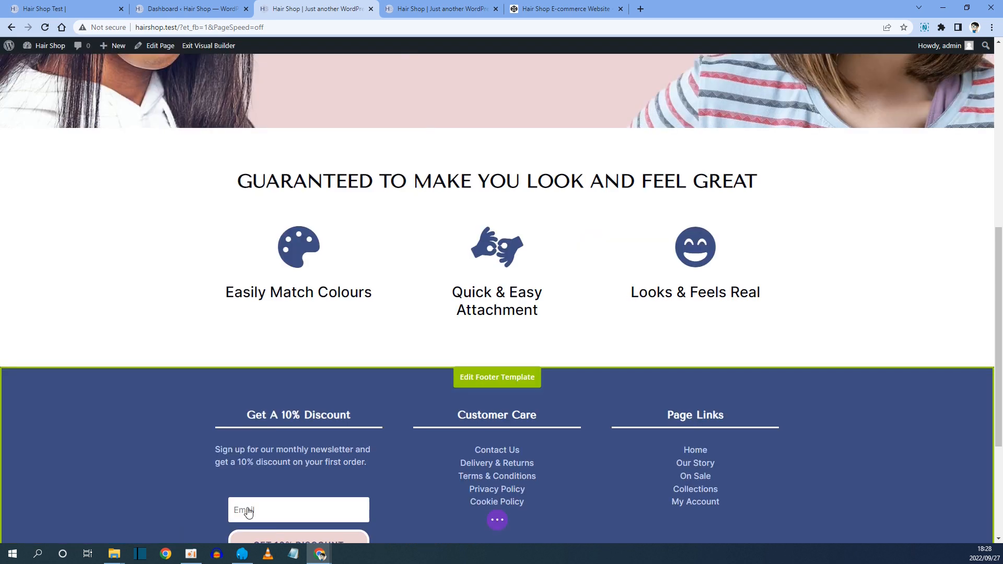
# Preview the Blurb section in tablet and phone views, then return to desktop view.
pyautogui.click(497, 520)
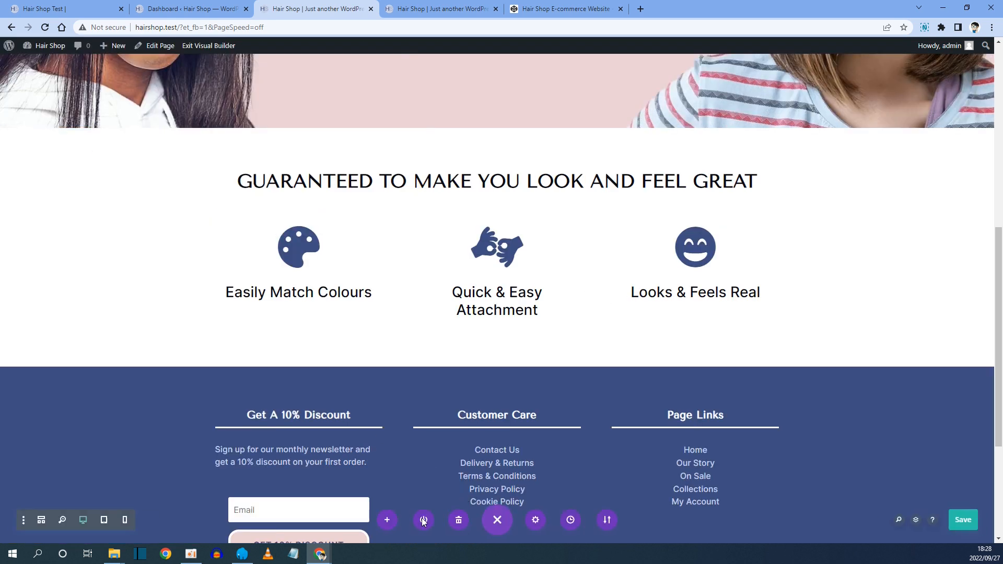
pyautogui.click(103, 521)
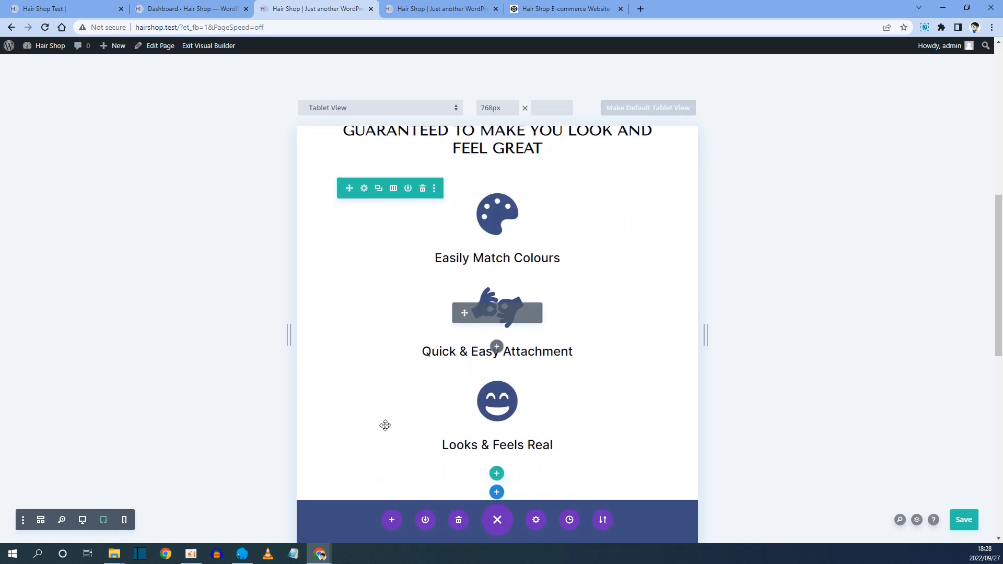
pyautogui.click(125, 522)
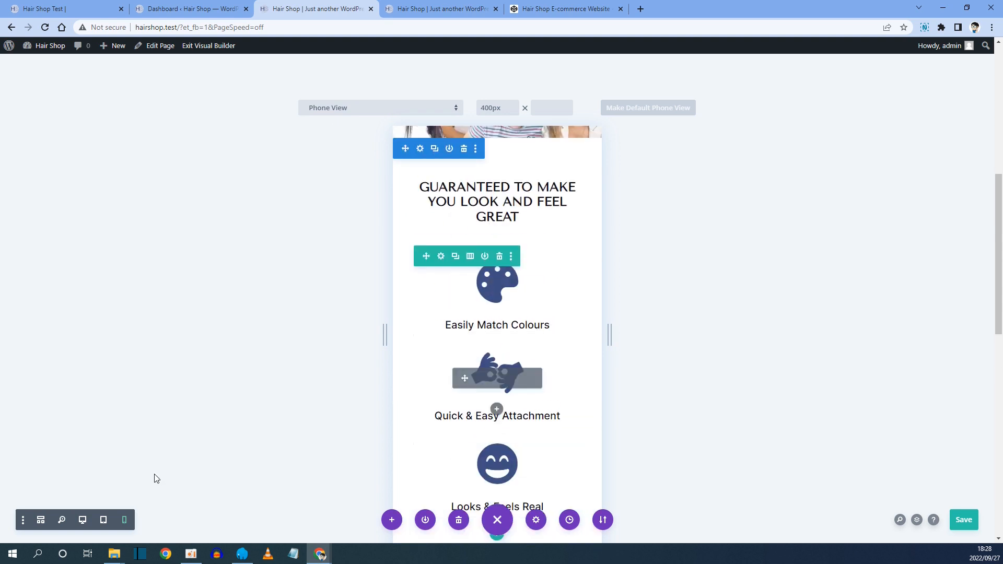
pyautogui.click(87, 520)
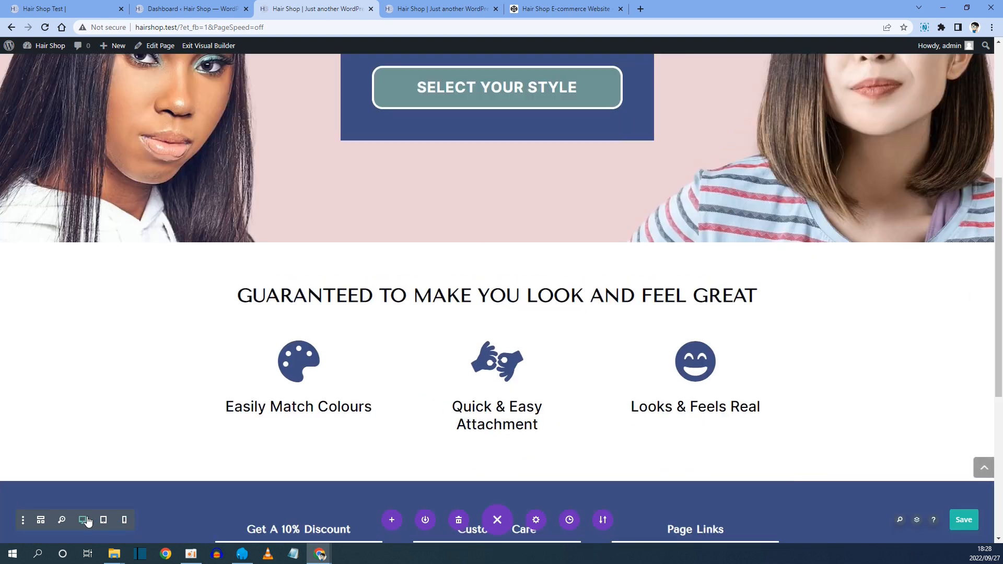
# Examine the Customer Reviews heading below the features on the reference site.
pyautogui.click(52, 8)
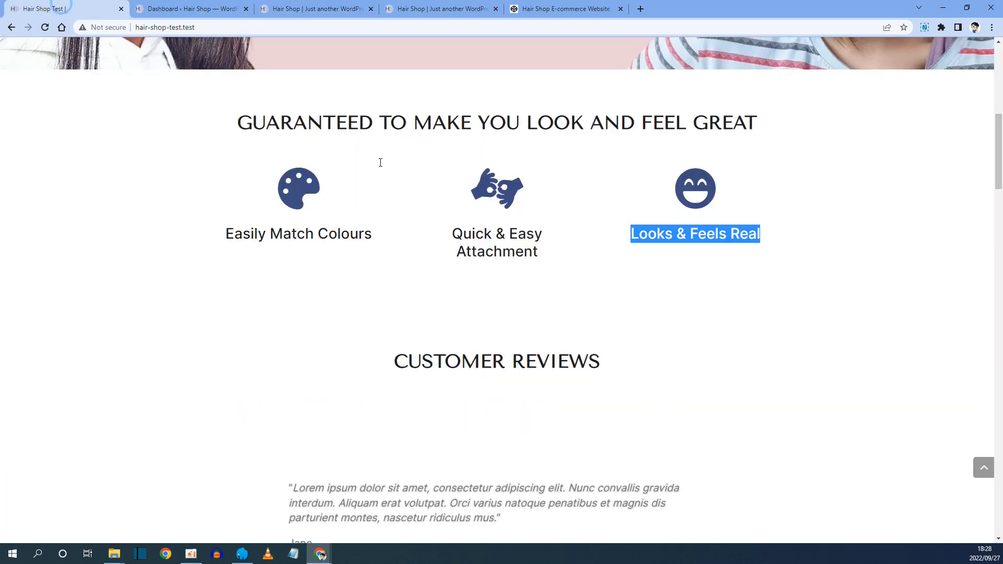
pyautogui.scroll(-2, 483, 268)
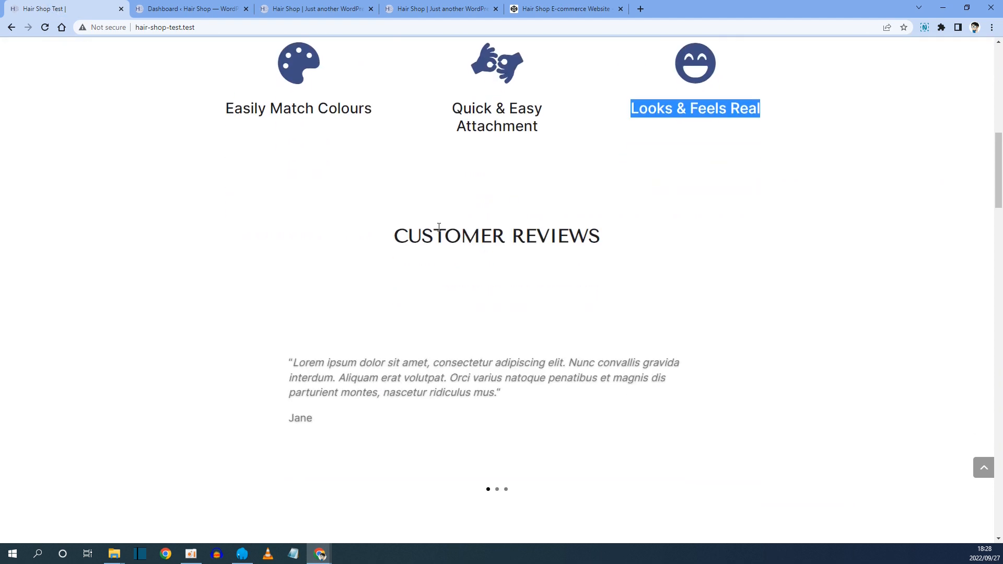
pyautogui.moveTo(400, 233); pyautogui.dragTo(598, 234)
pyautogui.hotkey('ctrl', 'c')
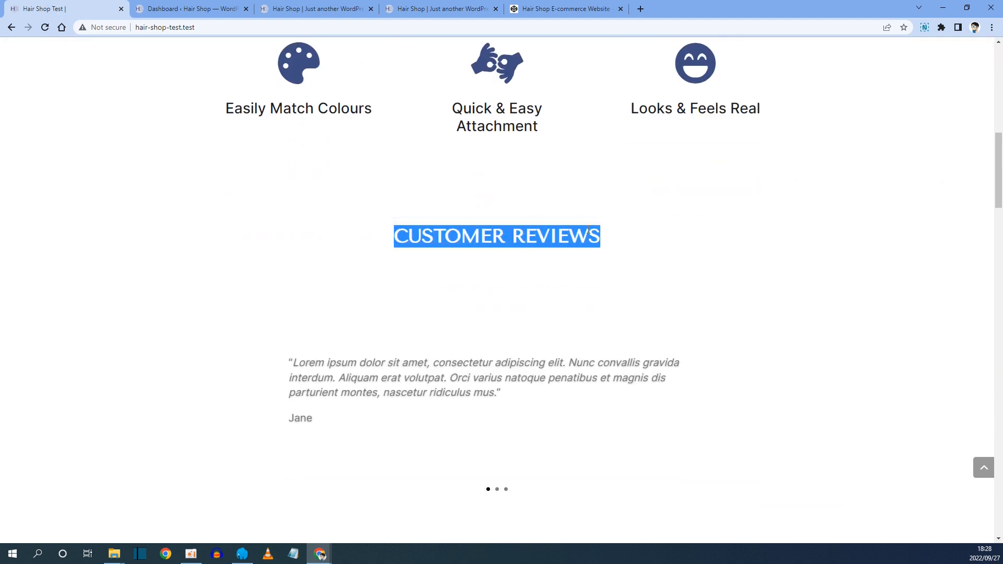
pyautogui.click(323, 10)
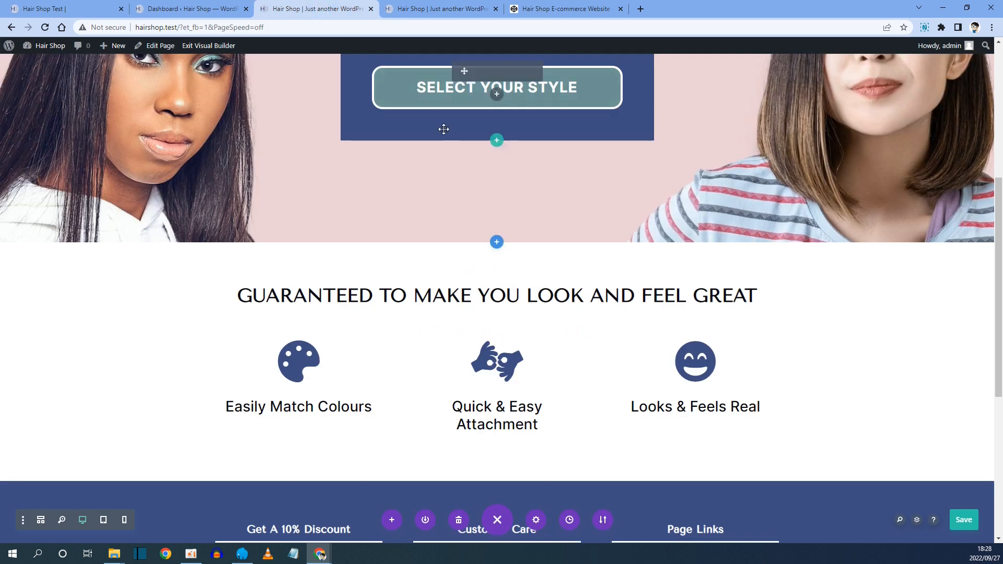
# Duplicate the section heading text module and move the copy below the row of three Blurbs.
pyautogui.scroll(-2, 312, 169)
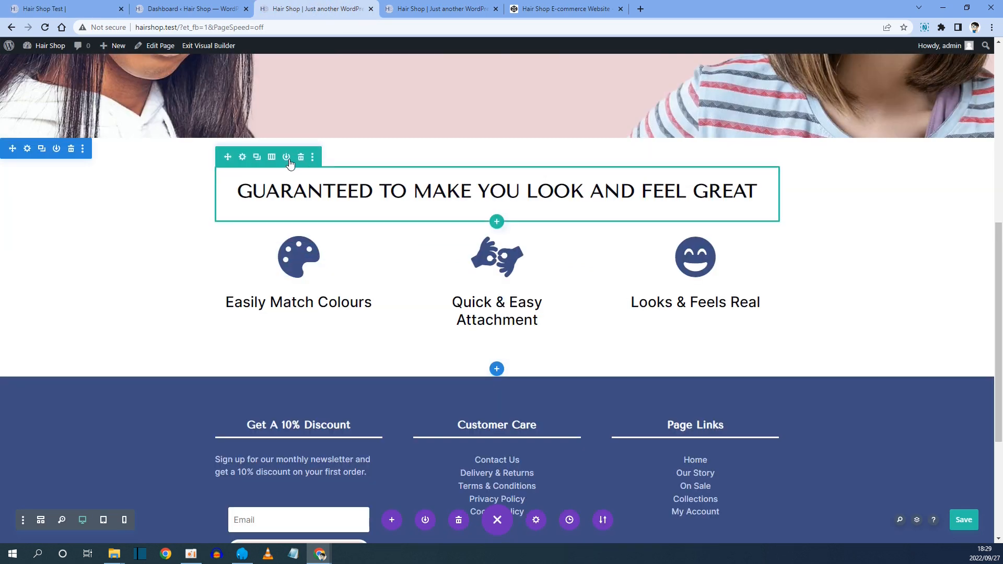
pyautogui.click(256, 157)
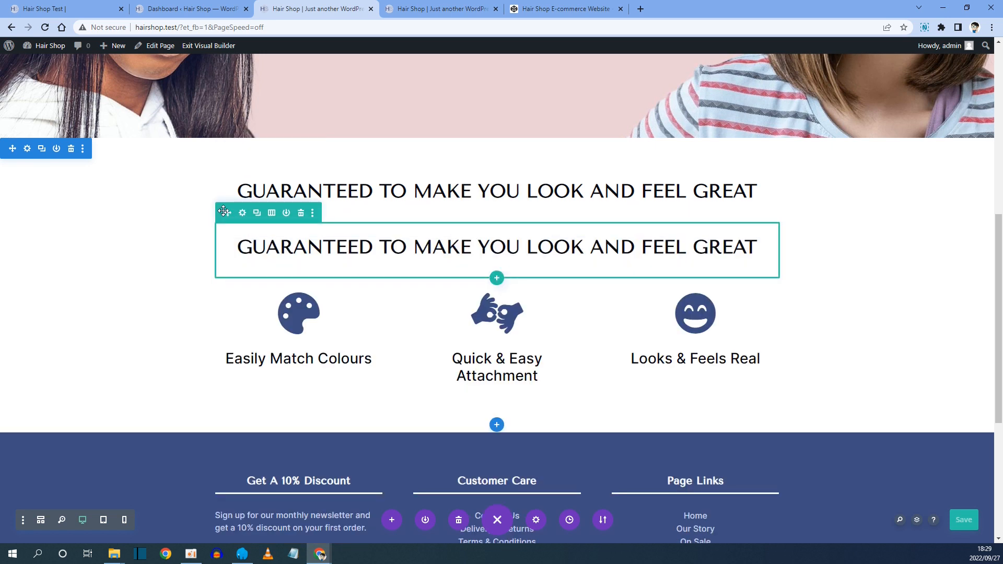
pyautogui.moveTo(230, 214); pyautogui.dragTo(436, 358)
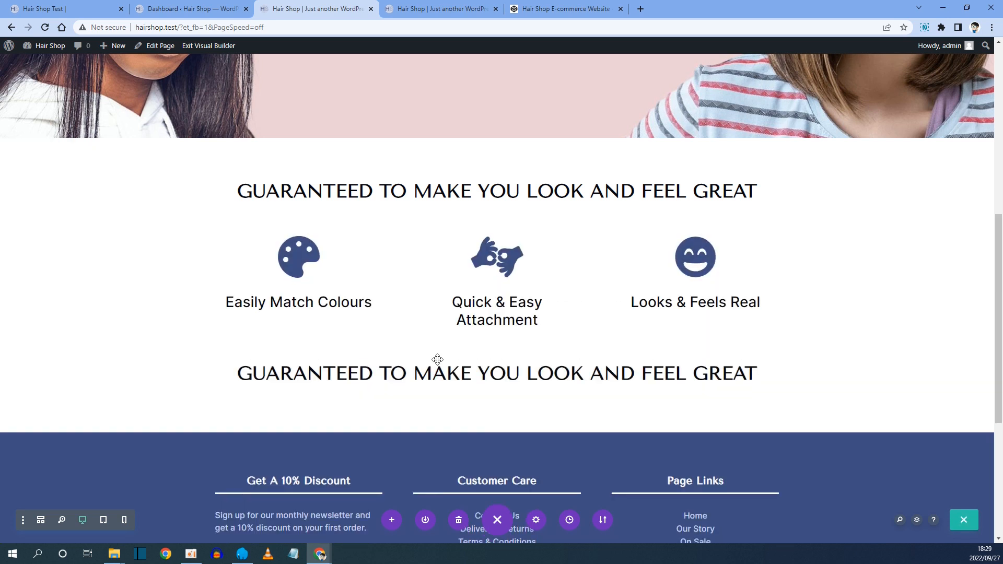
# Copy the CUSTOMER REVIEWS heading from the reference site and paste it as the duplicated heading's text, then save.
pyautogui.click(60, 4)
pyautogui.rightClick(501, 233)
pyautogui.click(513, 239)
pyautogui.click(339, 8)
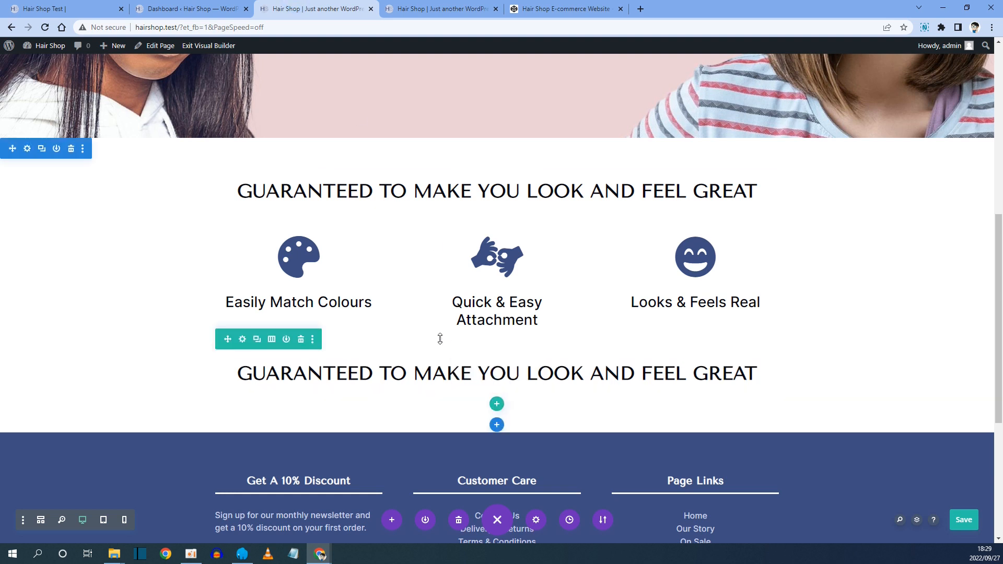
pyautogui.click(479, 370)
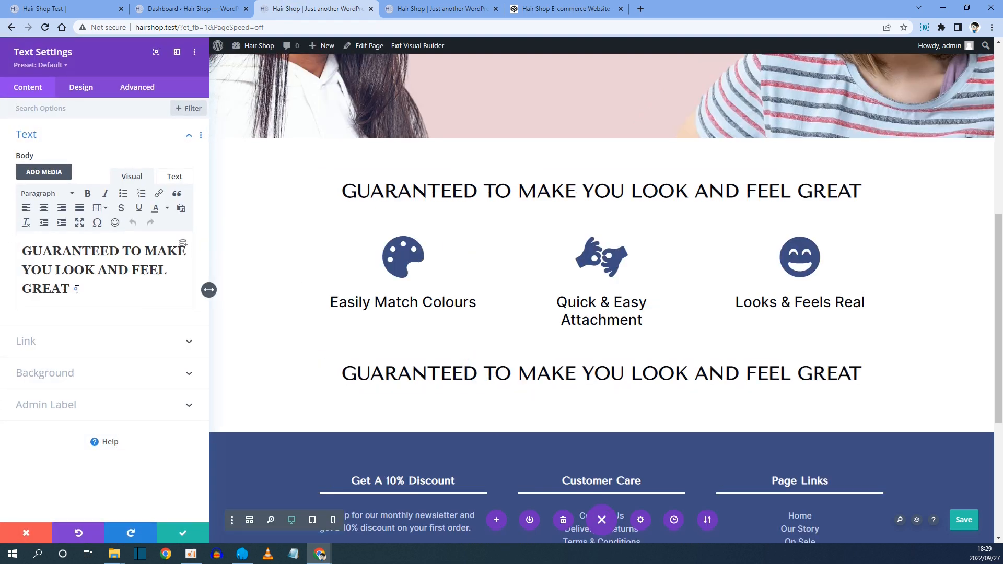
pyautogui.moveTo(77, 289); pyautogui.dragTo(8, 248)
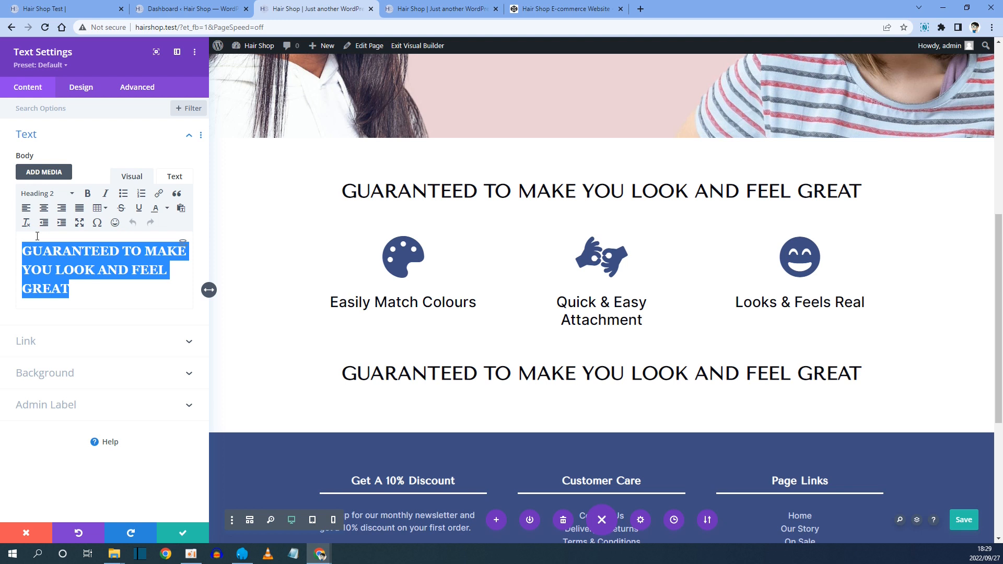
pyautogui.hotkey('ctrl', 'v')
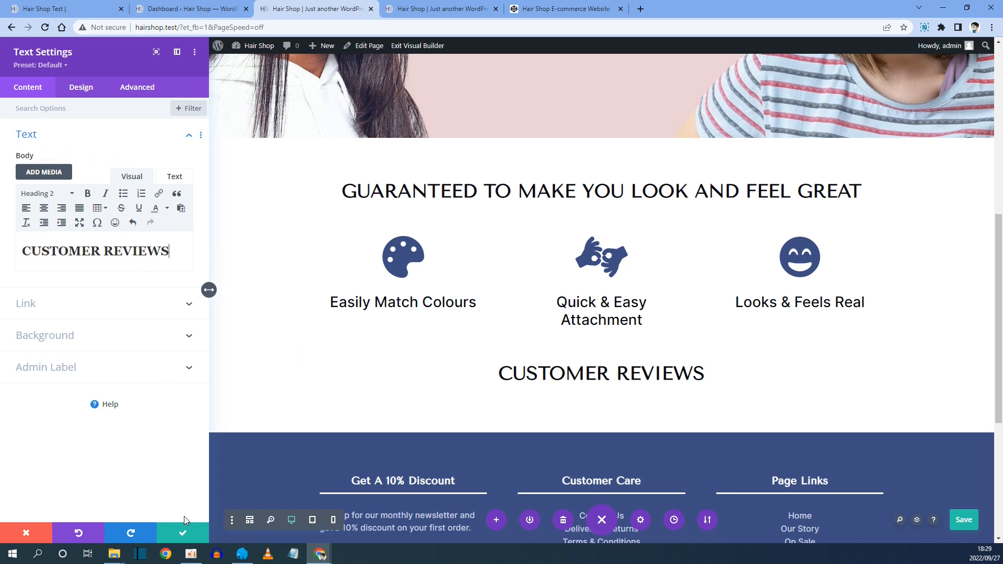
pyautogui.click(184, 534)
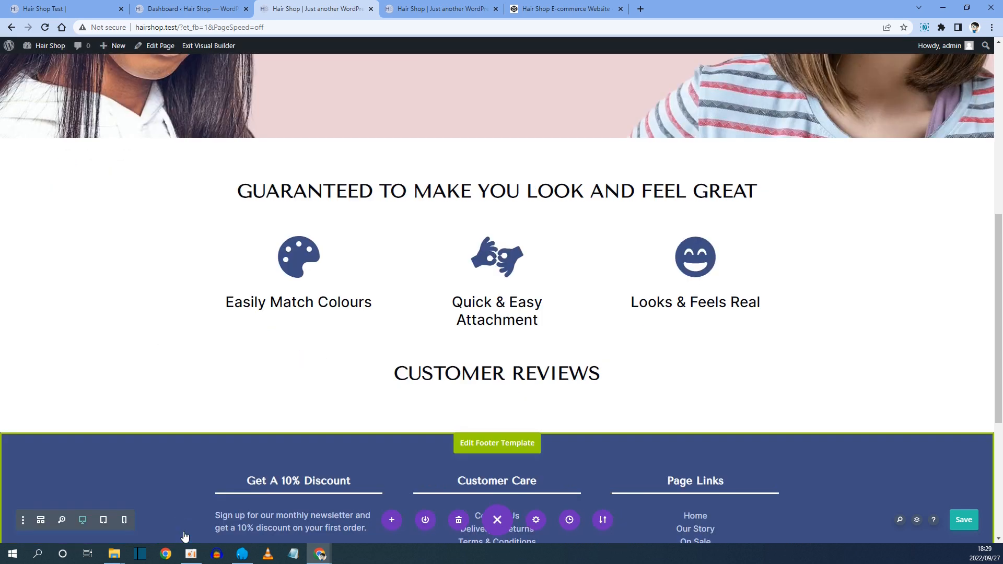
# Browse the testimonial slides on the reference site's Customer Reviews slider.
pyautogui.click(97, 9)
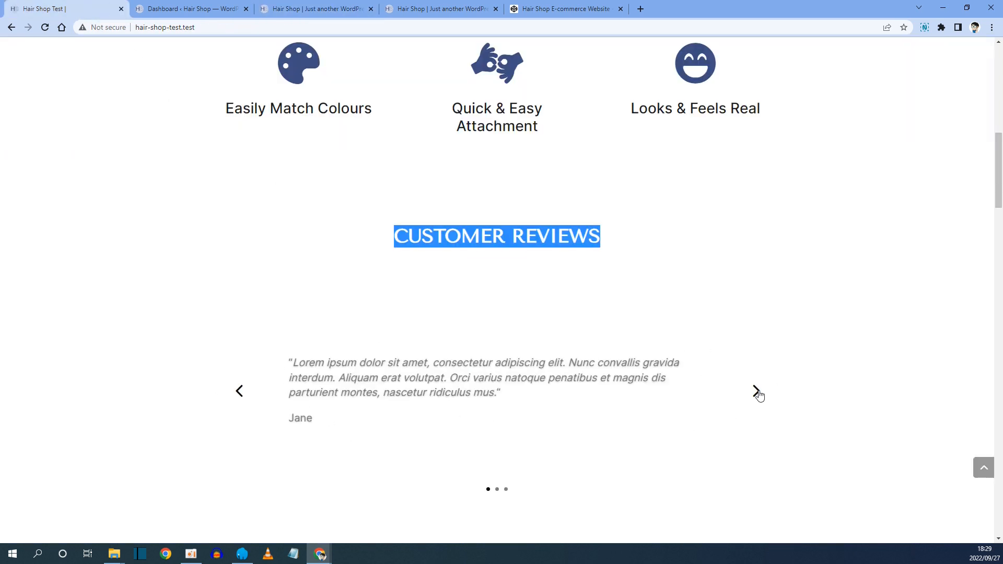
pyautogui.click(757, 392)
pyautogui.click(757, 392)
pyautogui.click(757, 392)
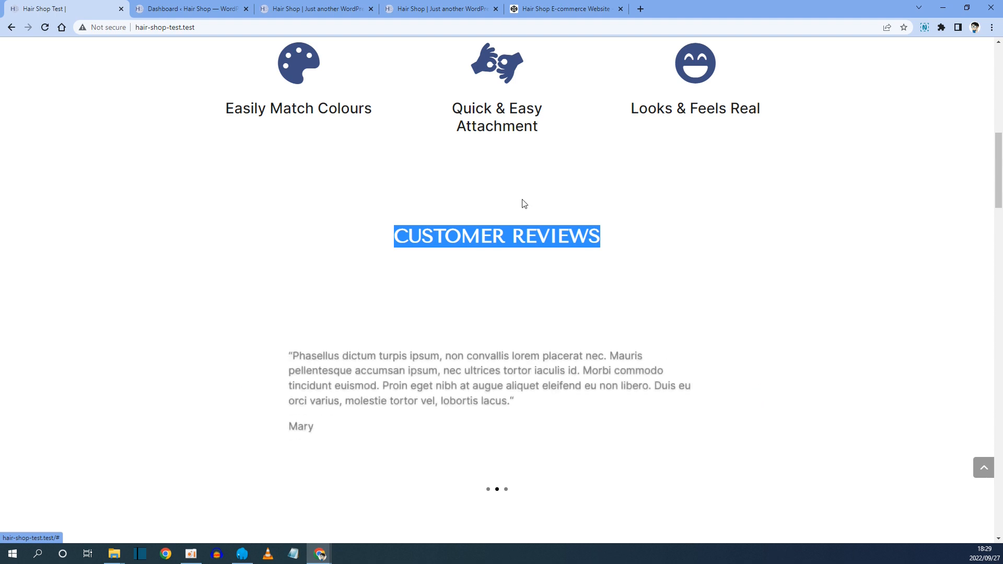
pyautogui.click(305, 6)
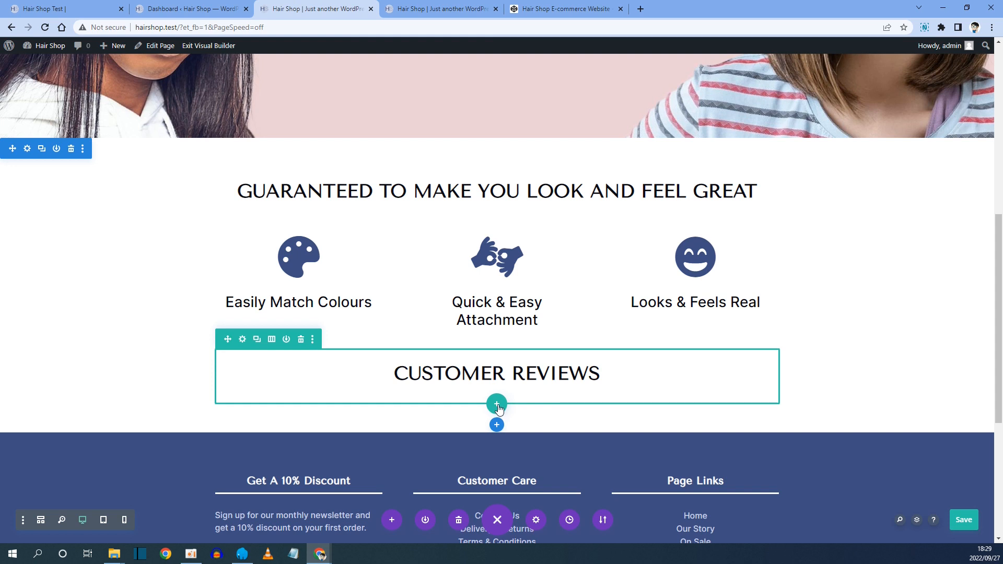
# Add a one-column row below the Customer Reviews heading and insert a Slider module, searching for slider.
pyautogui.click(497, 405)
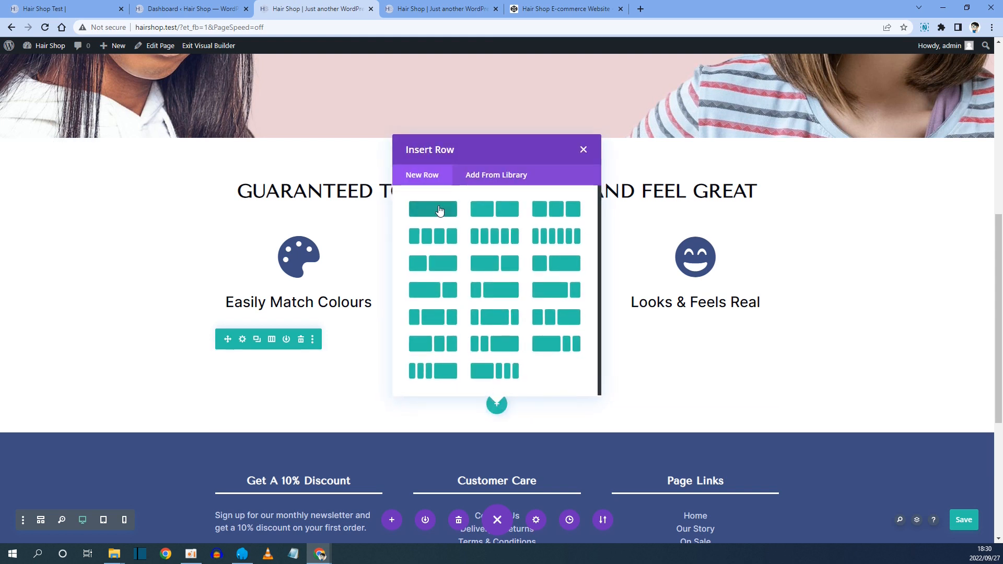
pyautogui.click(437, 210)
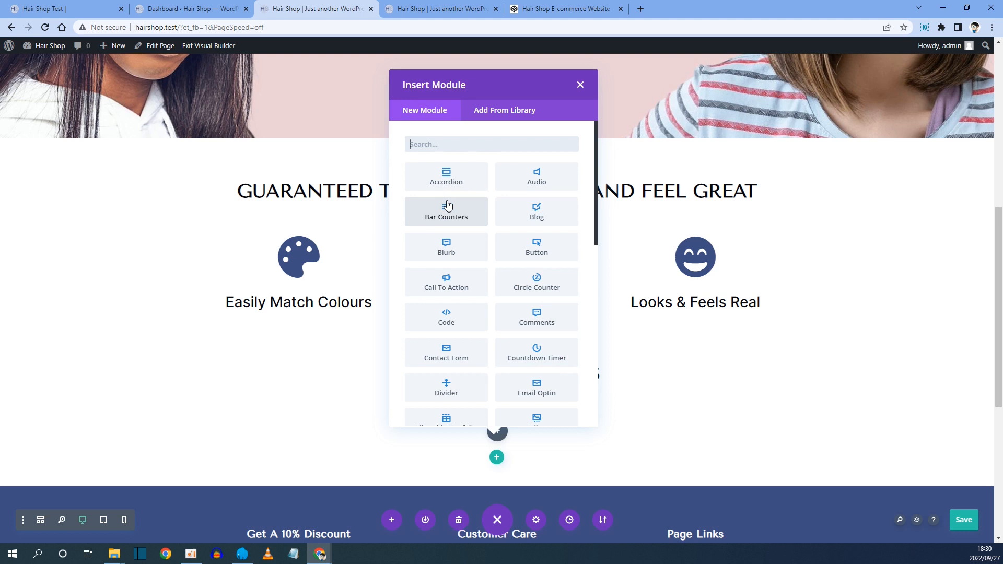
pyautogui.write('slider')
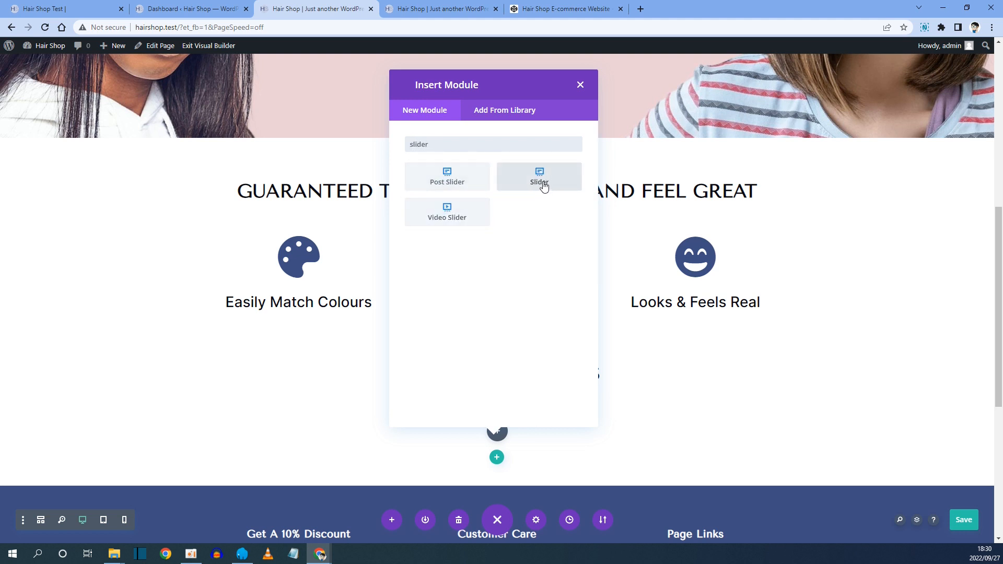
pyautogui.click(540, 177)
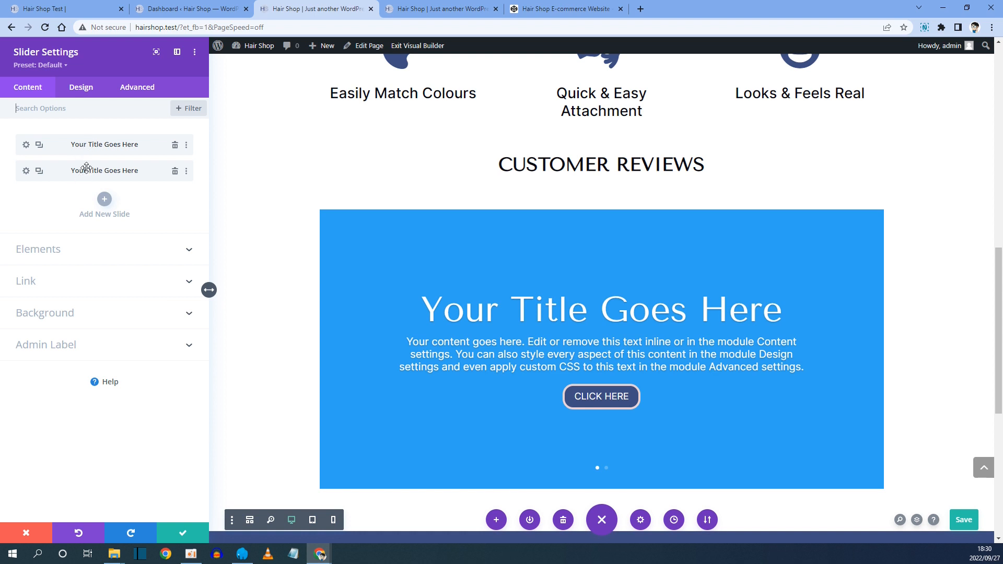
# Open the first slide's settings and clear its title and button text.
pyautogui.click(26, 144)
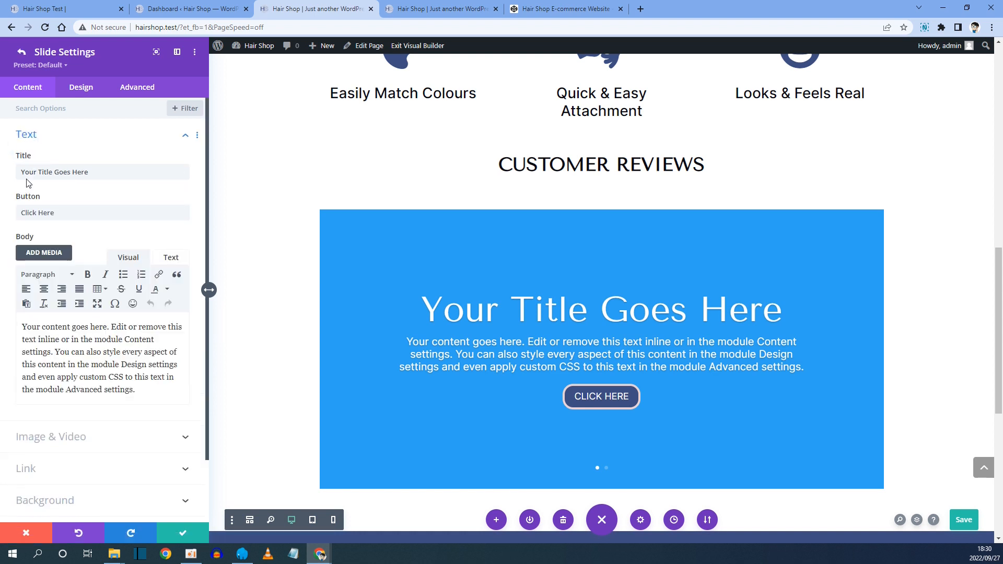
pyautogui.moveTo(104, 171); pyautogui.dragTo(1, 173)
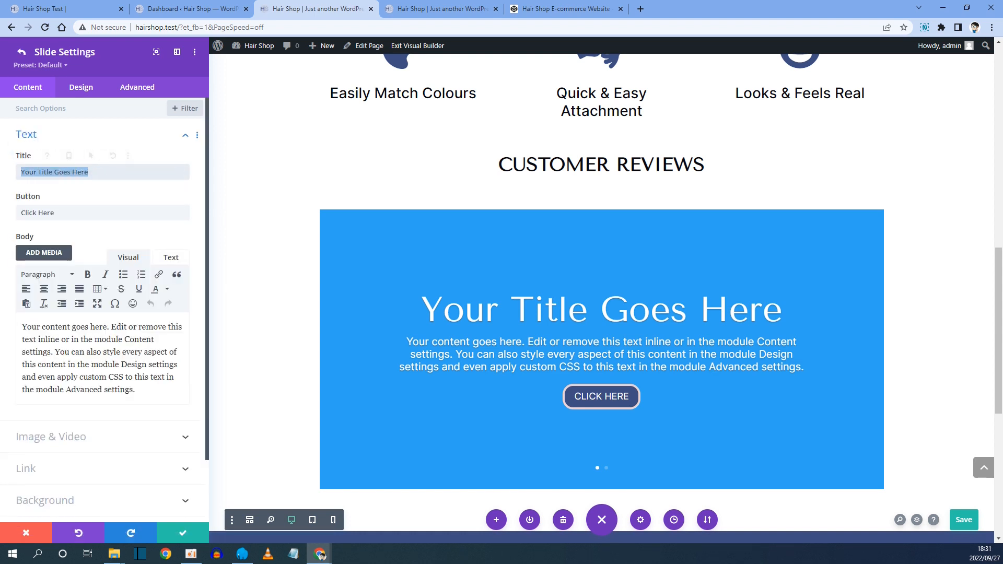
pyautogui.press('BackSpace')
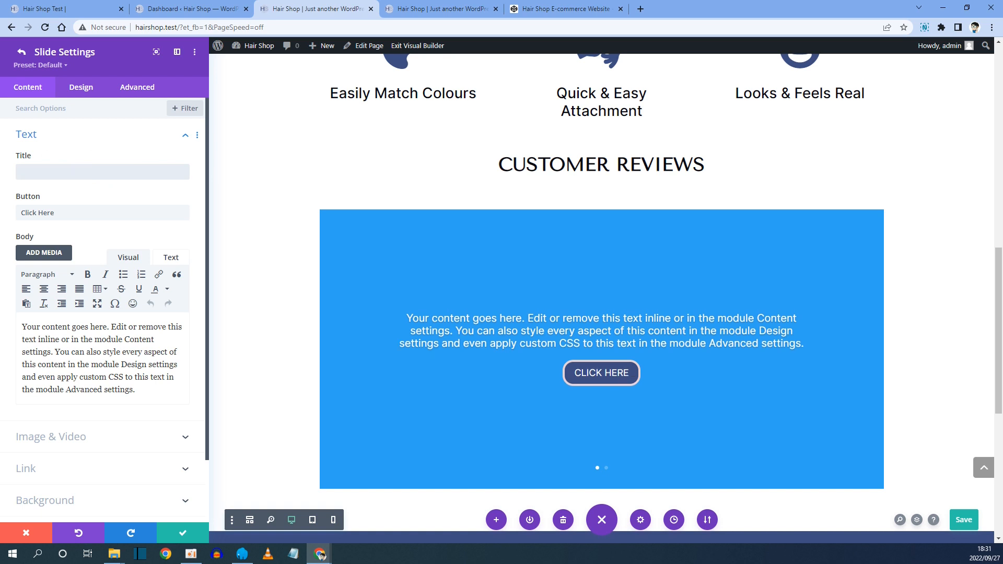
pyautogui.moveTo(63, 212); pyautogui.dragTo(3, 215)
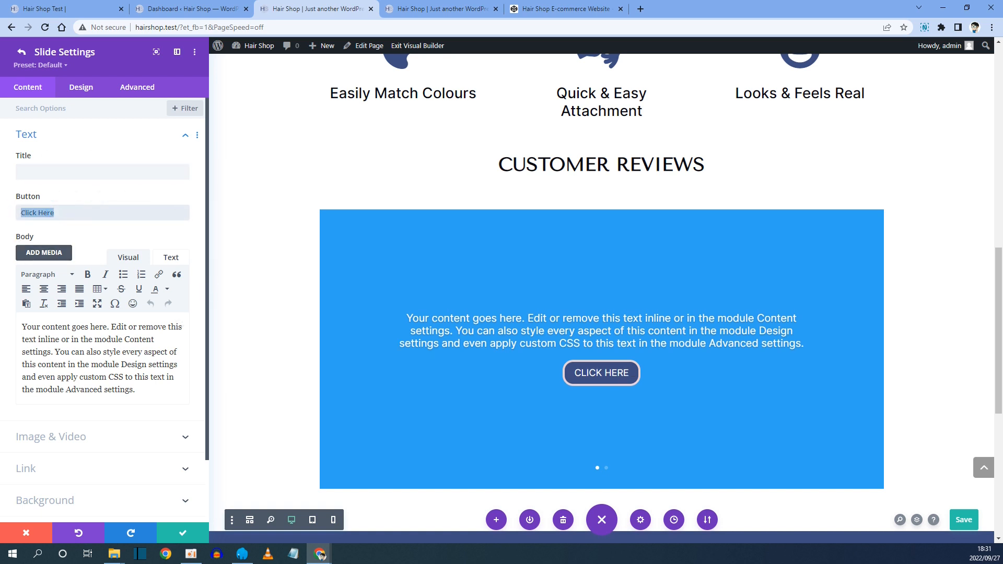
pyautogui.press('BackSpace')
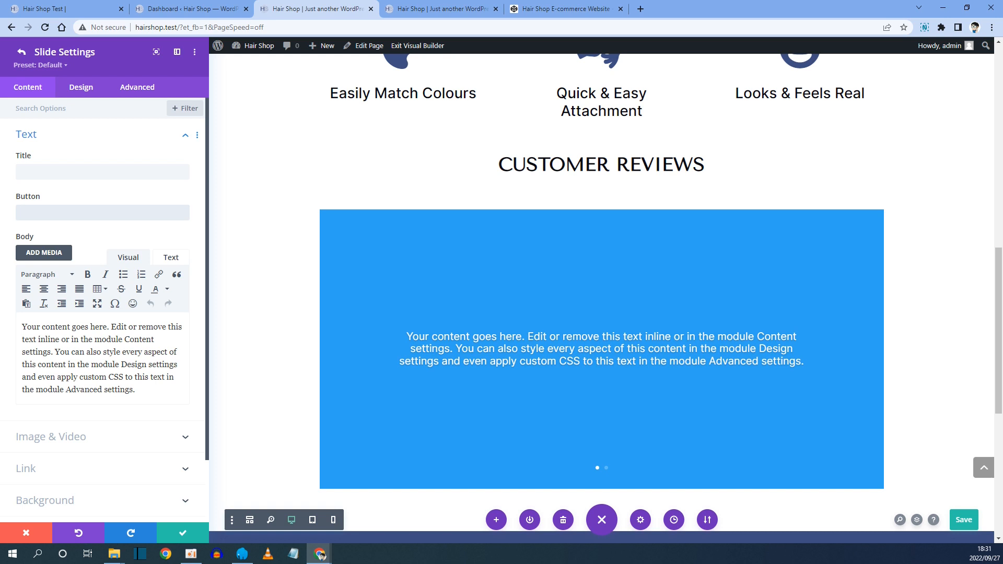
# Replace the first slide's body text with the pasted Jane testimonial from the reference site.
pyautogui.hotkey('alt', 'Tab')
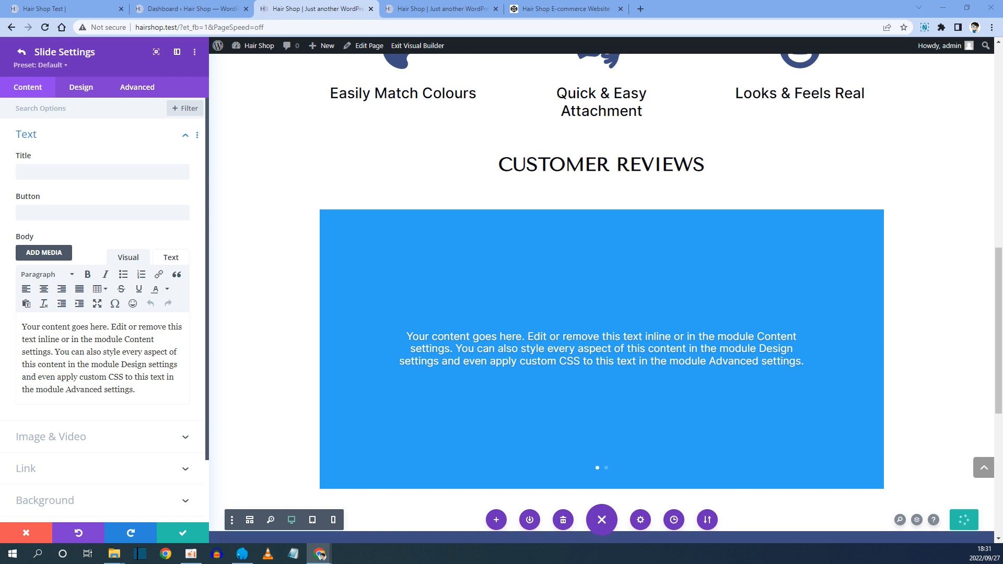
pyautogui.tripleClick(146, 391)
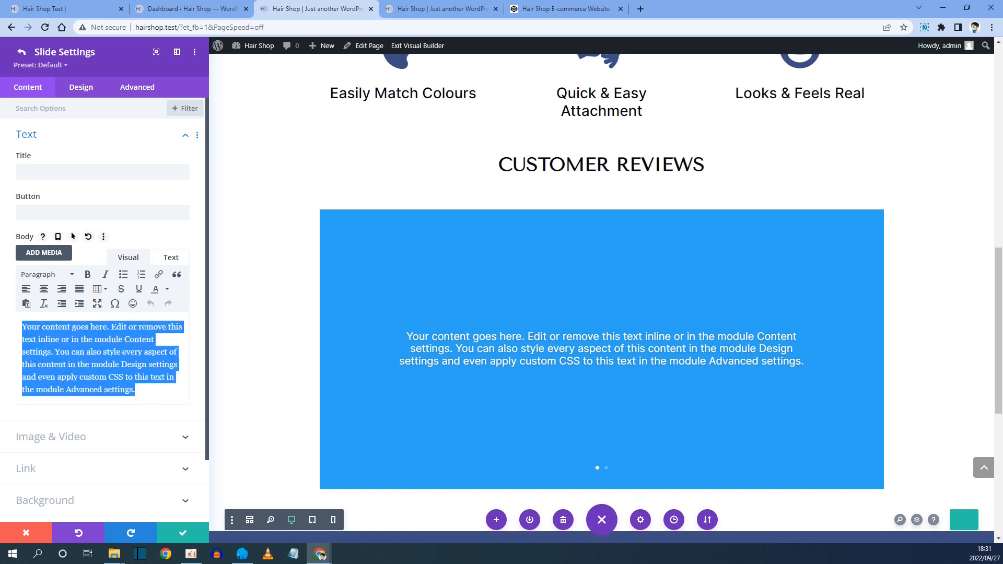
pyautogui.write('"Lorem ipsum dolor sit amet, consectetur adipiscing elit. Nunc convallis gravida interdum. Aliquam erat volutpat. Orci varius natoque penatibus et magnis dis parturient montes, nascetur ridiculus mus." Jane')
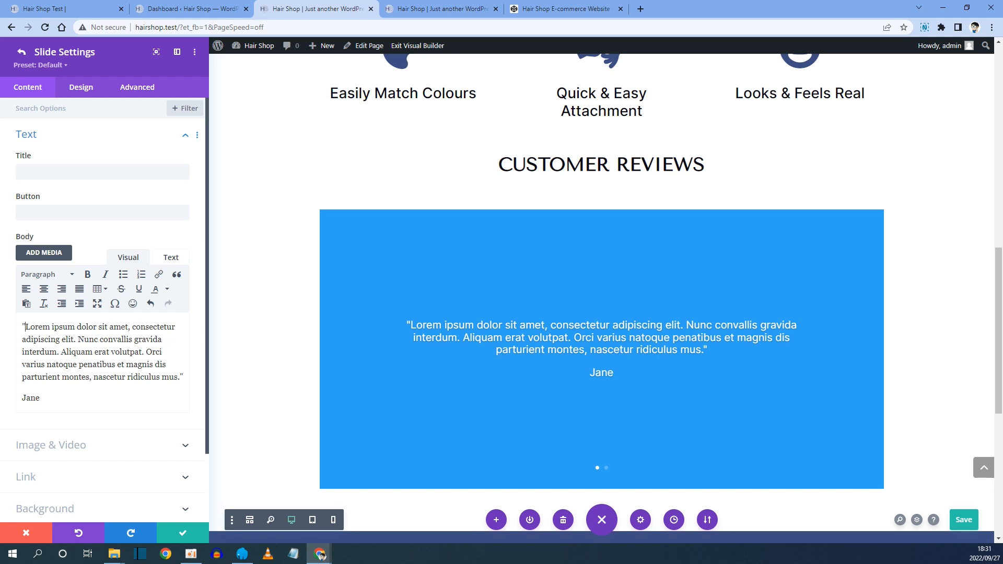
# Italicize the first slide's quote text, leaving the name plain, and save the slide.
pyautogui.hotkey('shift', 'Down')
pyautogui.hotkey('shift', 'Down')
pyautogui.hotkey('shift', 'Down')
pyautogui.hotkey('shift', 'Down')
pyautogui.hotkey('shift', 'End')
pyautogui.hotkey('shift', 'Left')
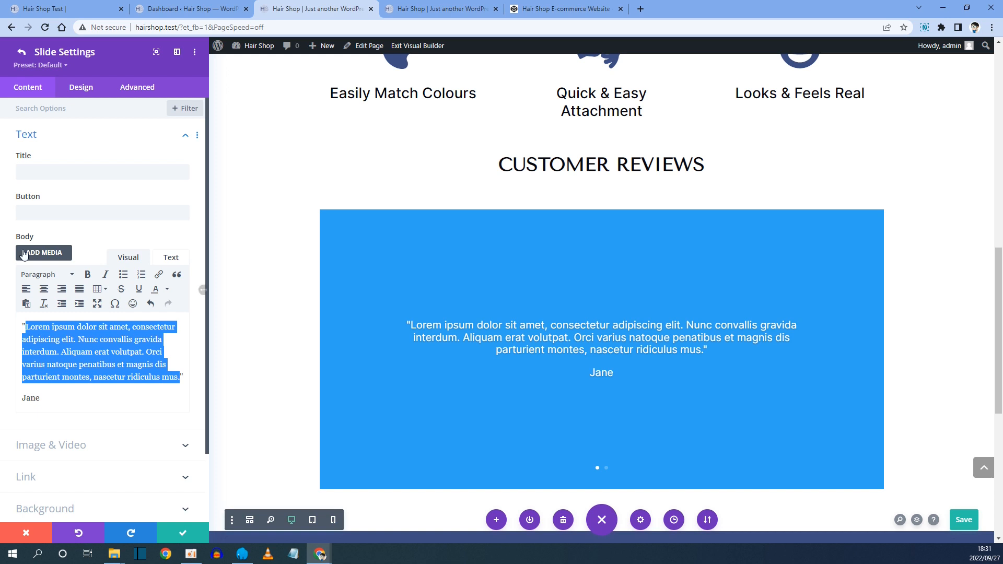
pyautogui.click(107, 275)
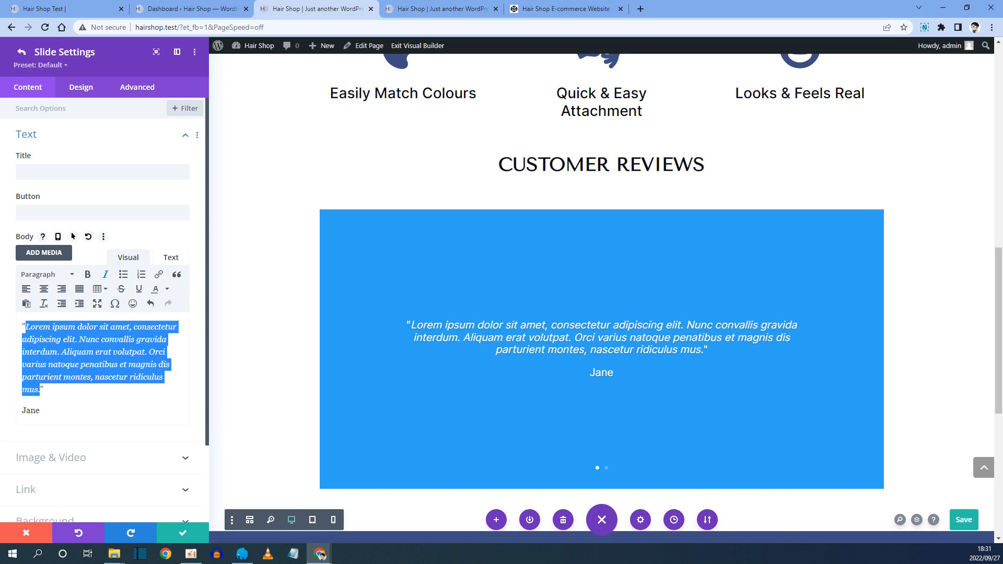
pyautogui.click(67, 399)
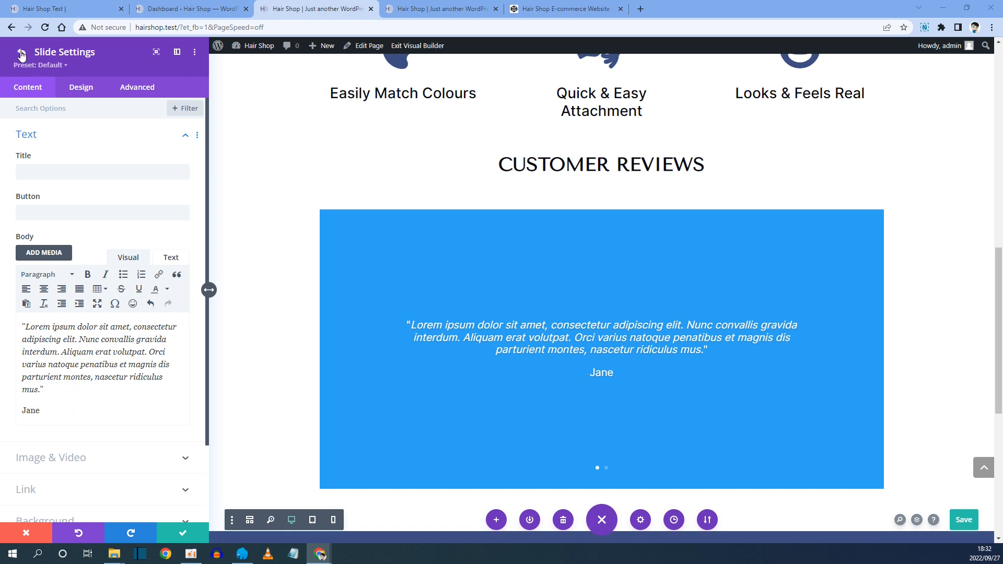
pyautogui.click(184, 533)
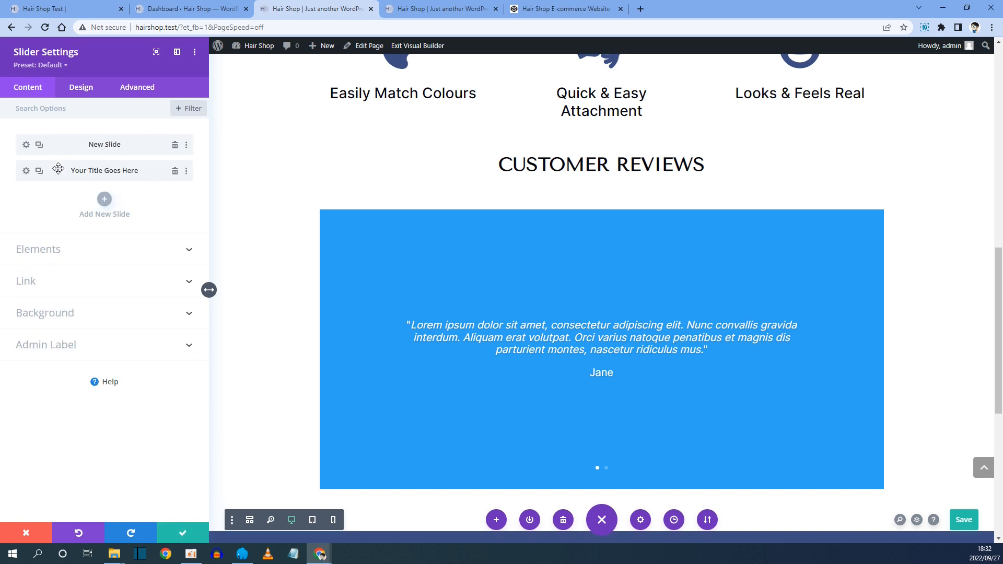
# Open the second slide's settings and clear its title and button text.
pyautogui.click(26, 171)
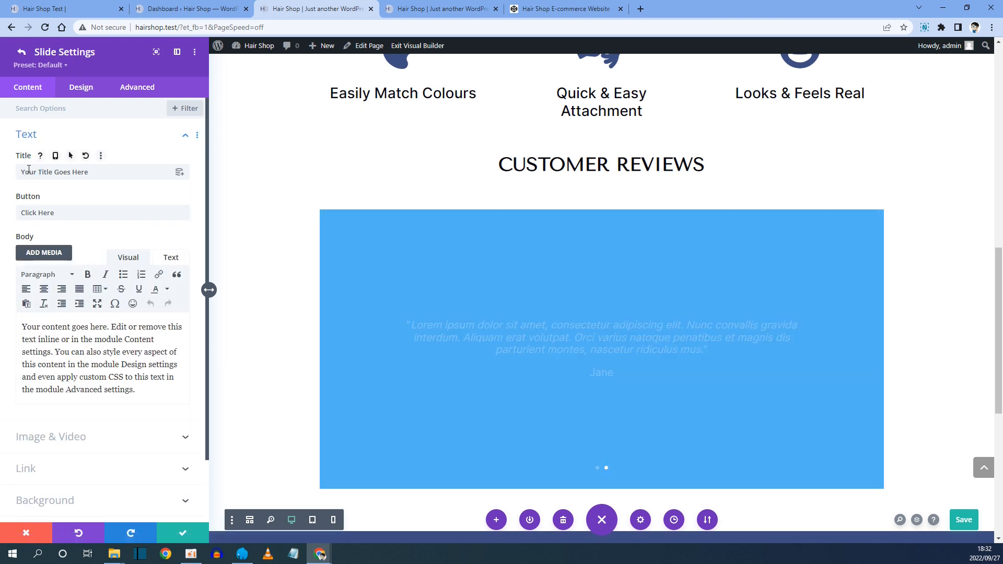
pyautogui.click(22, 52)
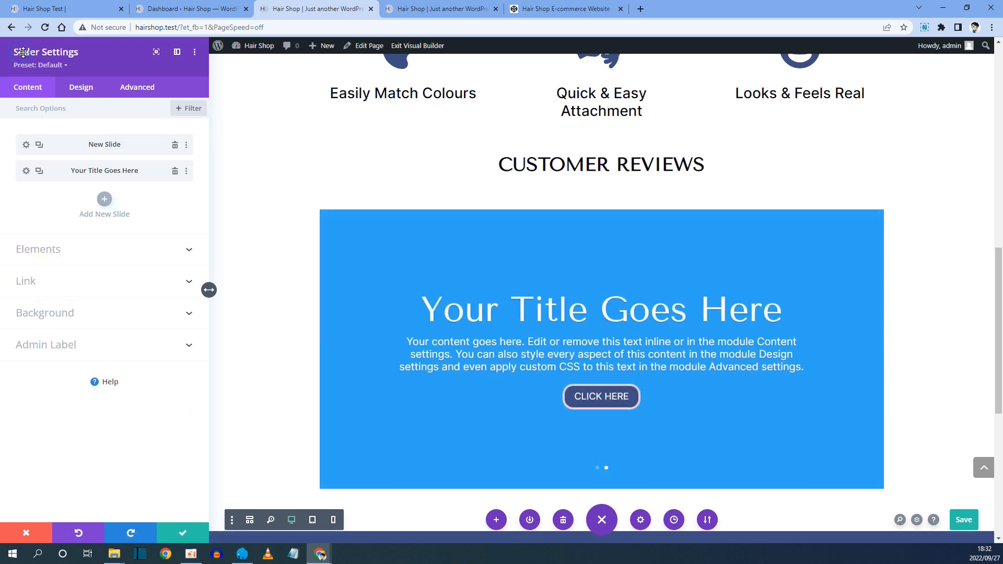
pyautogui.click(27, 171)
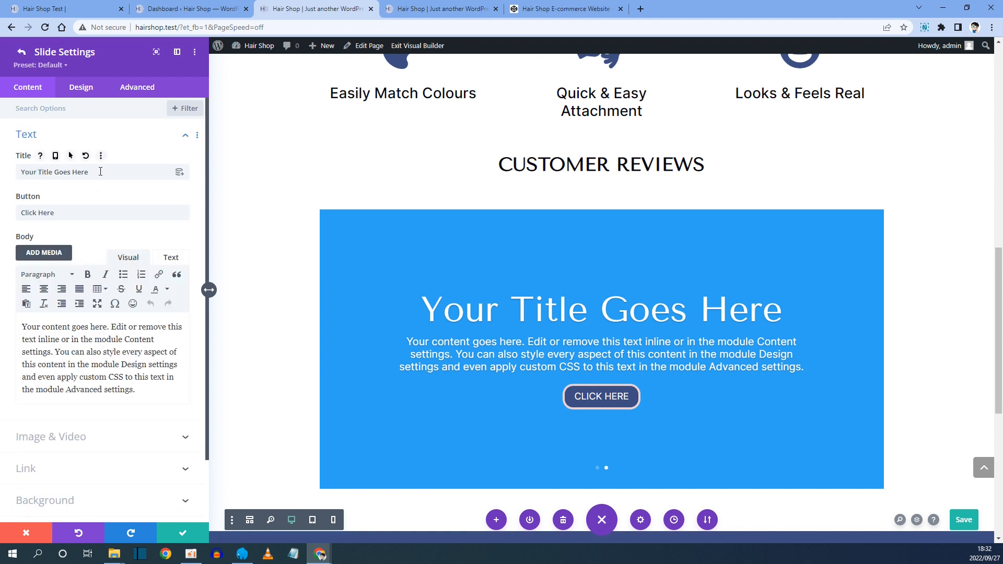
pyautogui.moveTo(99, 172); pyautogui.dragTo(1, 179)
pyautogui.press('BackSpace')
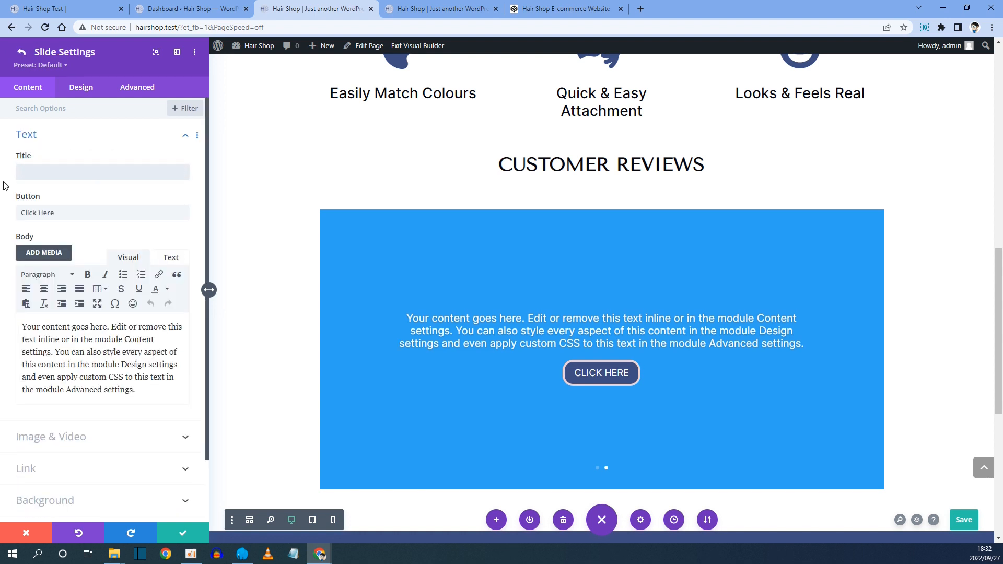
pyautogui.moveTo(65, 213); pyautogui.dragTo(4, 227)
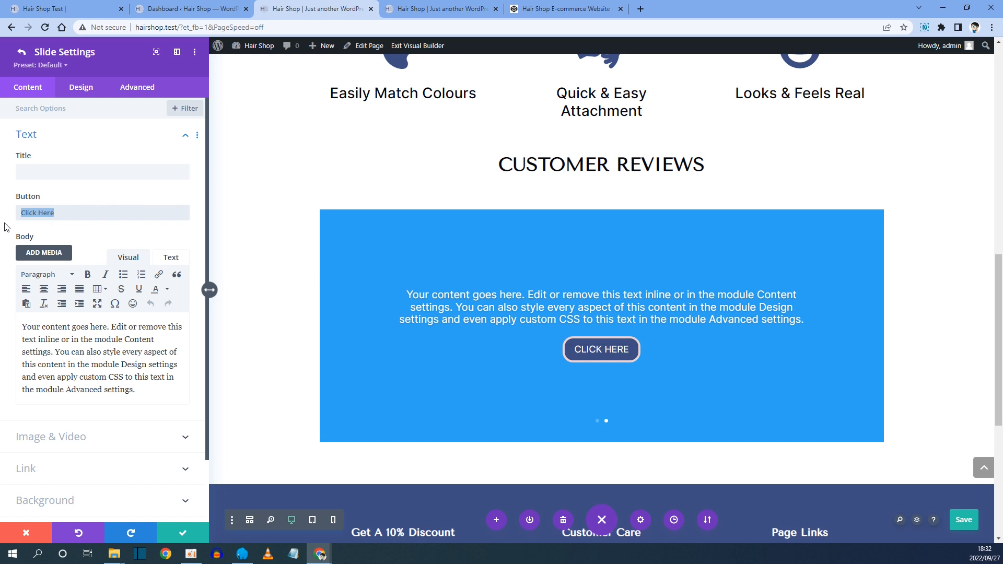
pyautogui.press('BackSpace')
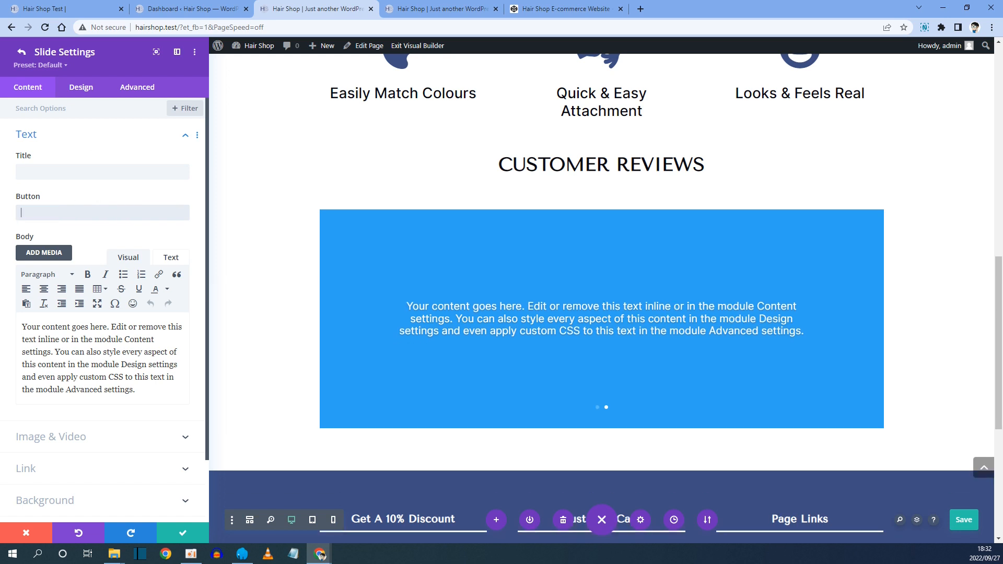
# Replace the second slide's body text with the pasted Mary testimonial from the reference site.
pyautogui.hotkey('alt', 'Tab')
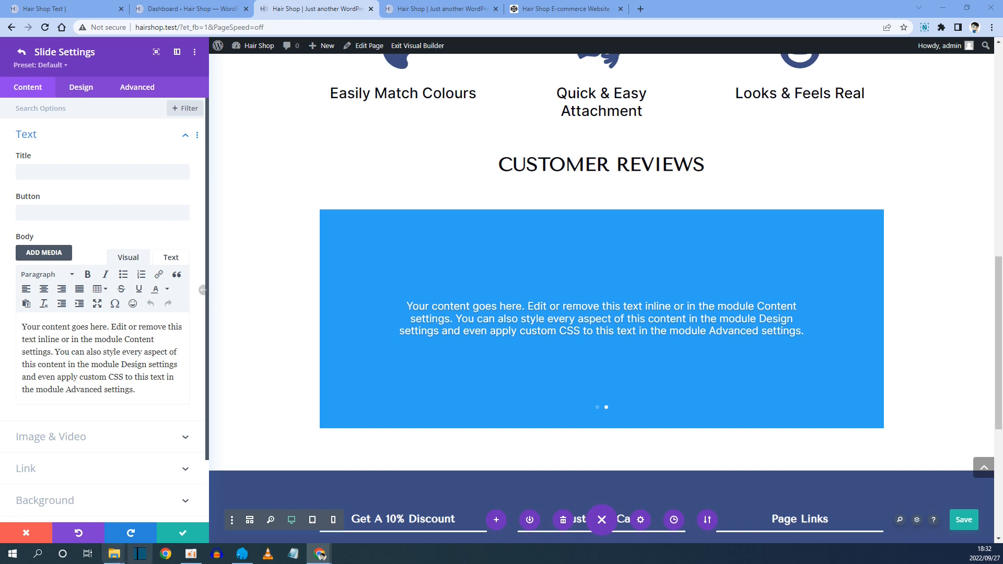
pyautogui.moveTo(146, 395); pyautogui.dragTo(15, 327)
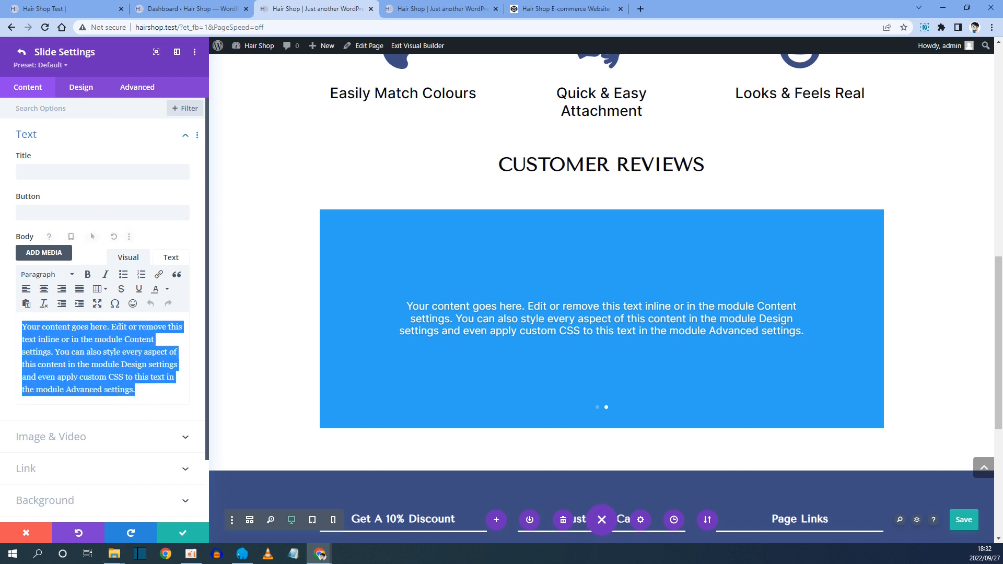
pyautogui.write('"Phasellus dictum turpis ipsum, non convallis lorem placerat nec. Mauris pellentesque accumsan ipsum, nec ultrices tortor iaculis id. Morbi commodo tincidunt euismod. Proin eget nibh at augue aliquet eleifend eu non libero. Duis eu orci varius, molestie tortor vel, lobortis lacus." Mary')
# Italicize the second slide's quote text, leaving the name plain, and return to the slider settings.
pyautogui.press('Up')
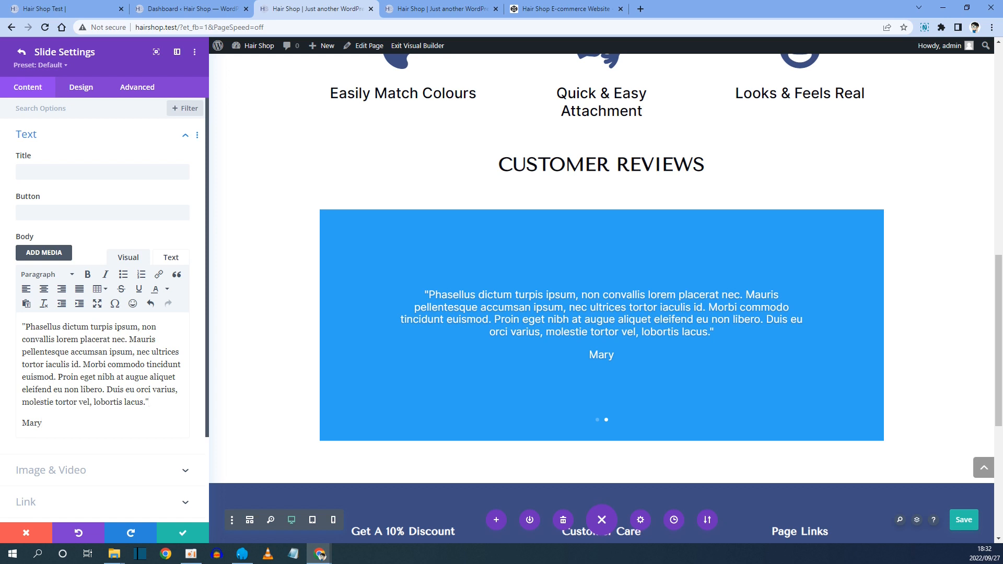
pyautogui.hotkey('shift', 'Up')
pyautogui.hotkey('shift', 'Up')
pyautogui.hotkey('shift', 'Up')
pyautogui.hotkey('shift', 'Up')
pyautogui.hotkey('shift', 'Up')
pyautogui.hotkey('shift', 'Up')
pyautogui.hotkey('shift', 'Up')
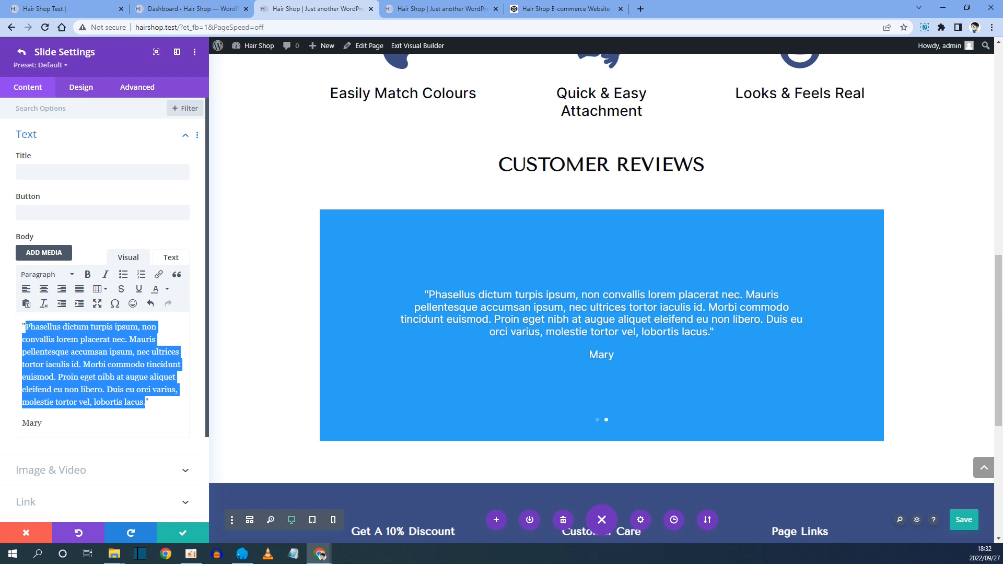
pyautogui.click(107, 275)
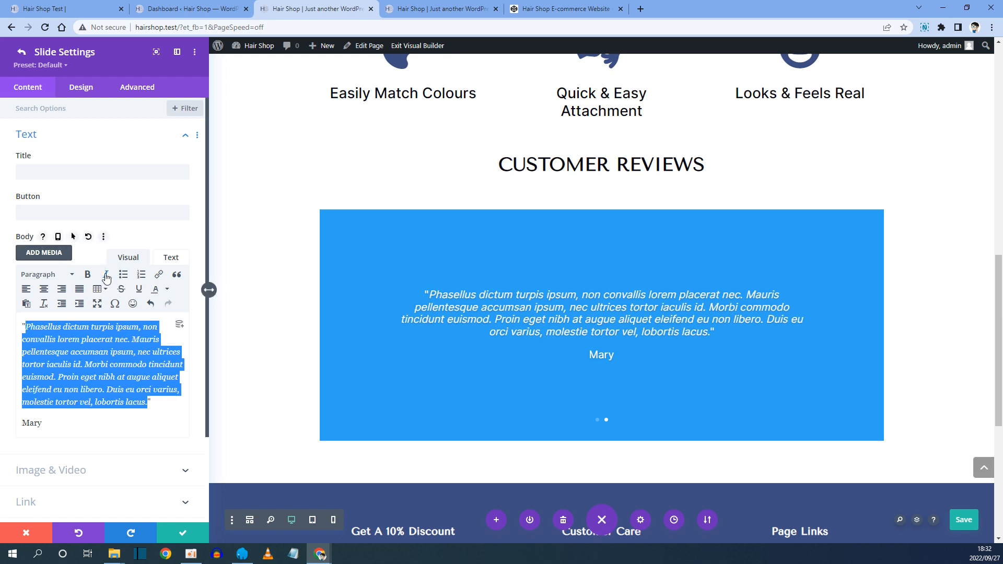
pyautogui.click(21, 53)
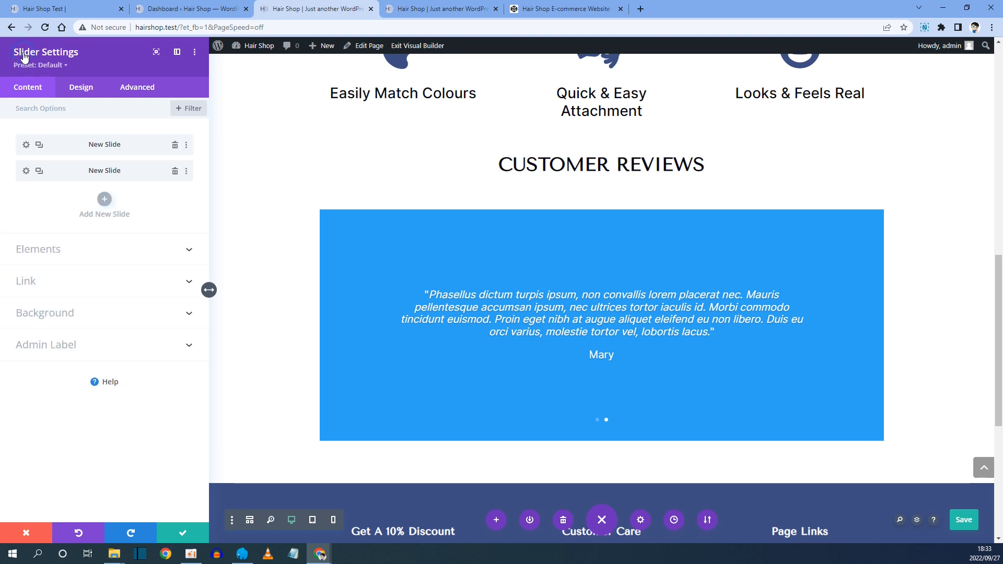
# Duplicate the second slide and replace the new third slide's body with the pasted Lisa testimonial.
pyautogui.click(39, 171)
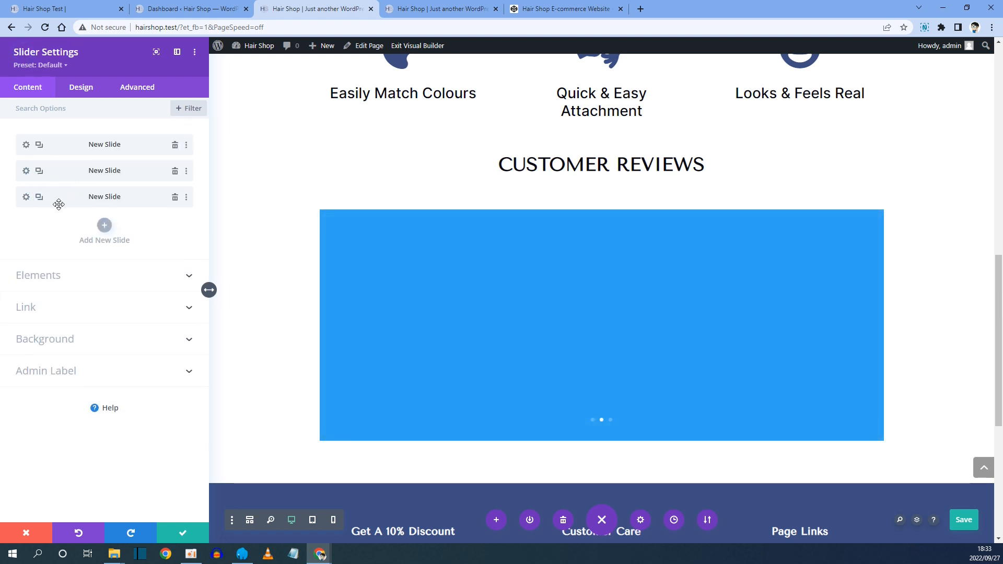
pyautogui.click(26, 197)
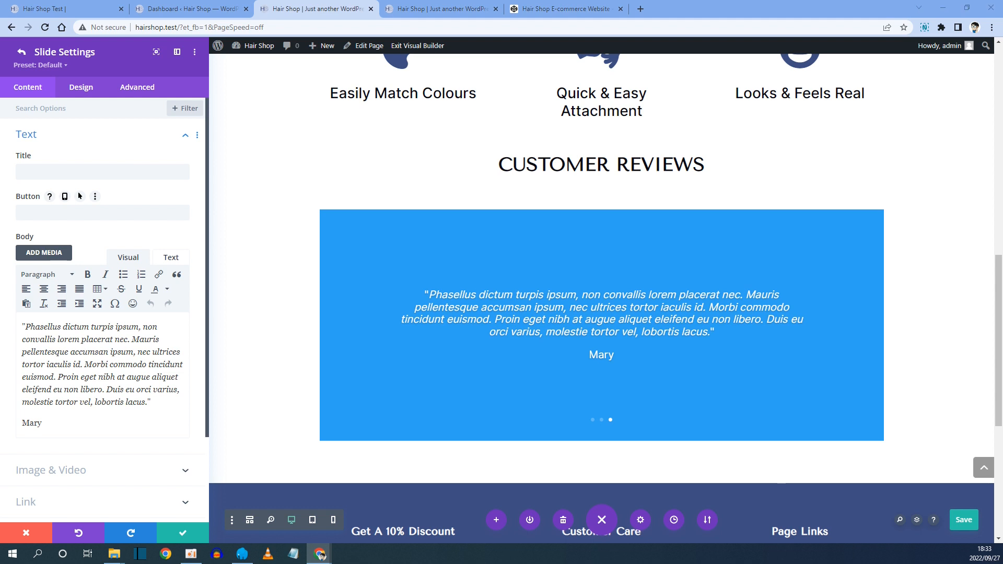
pyautogui.moveTo(61, 422); pyautogui.dragTo(22, 325)
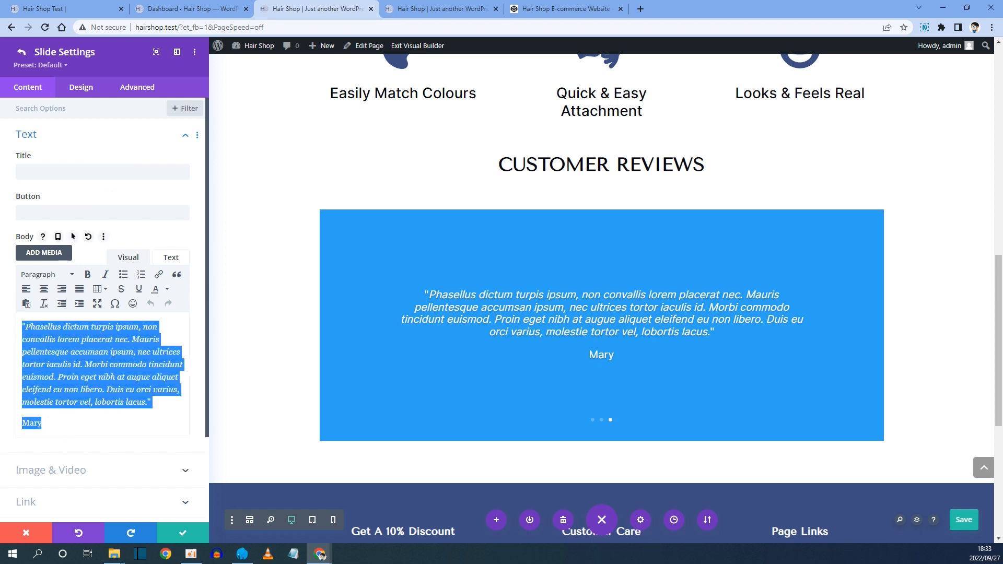
pyautogui.write('"Sed eu efficitur eros. Nulla ut purus eu est commodo pellentesque vitae non eros. Etiam pulvinar enim at faucibus tristique. " Lisa')
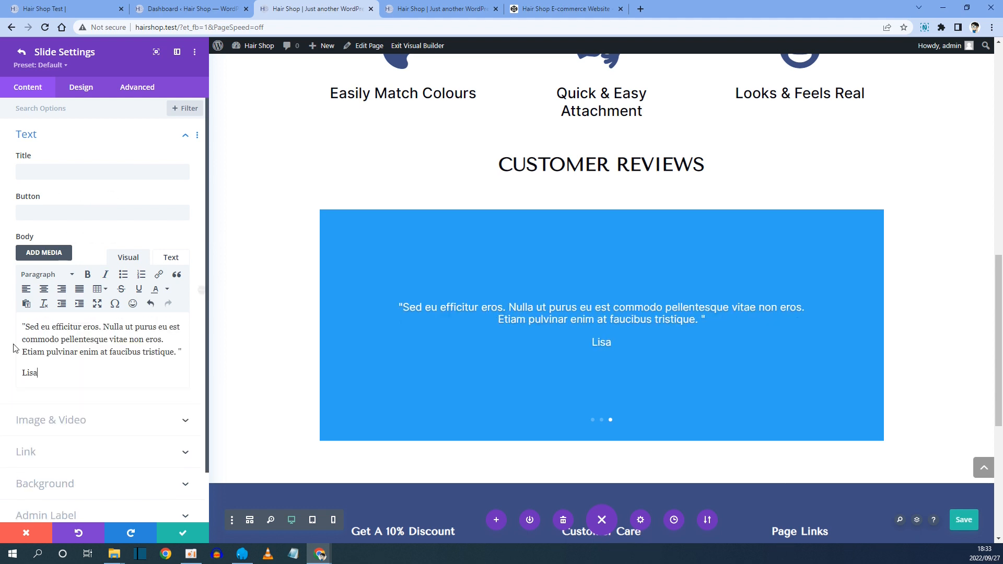
# Italicize the third slide's quote text and return to the slider settings.
pyautogui.moveTo(175, 356); pyautogui.dragTo(25, 326)
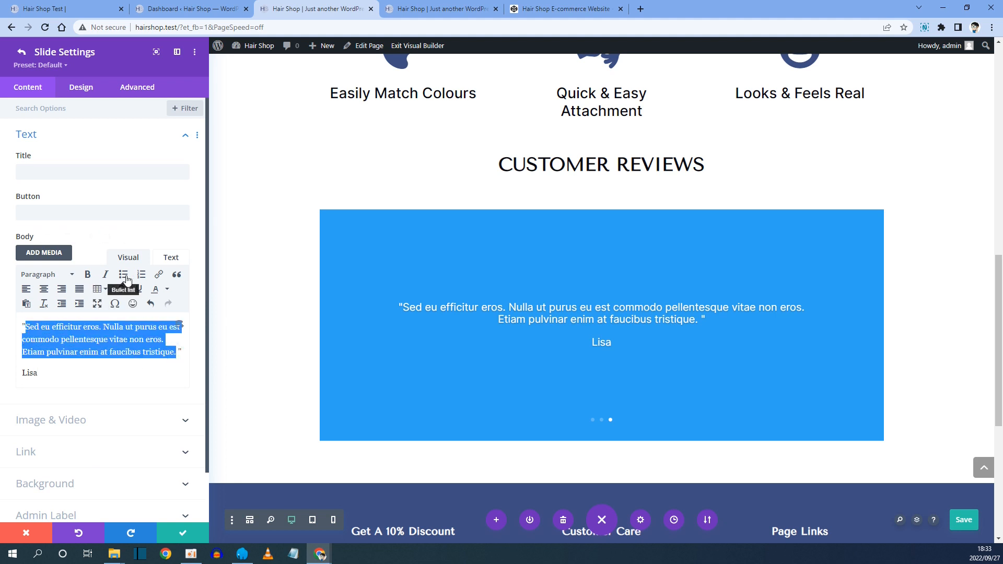
pyautogui.click(105, 274)
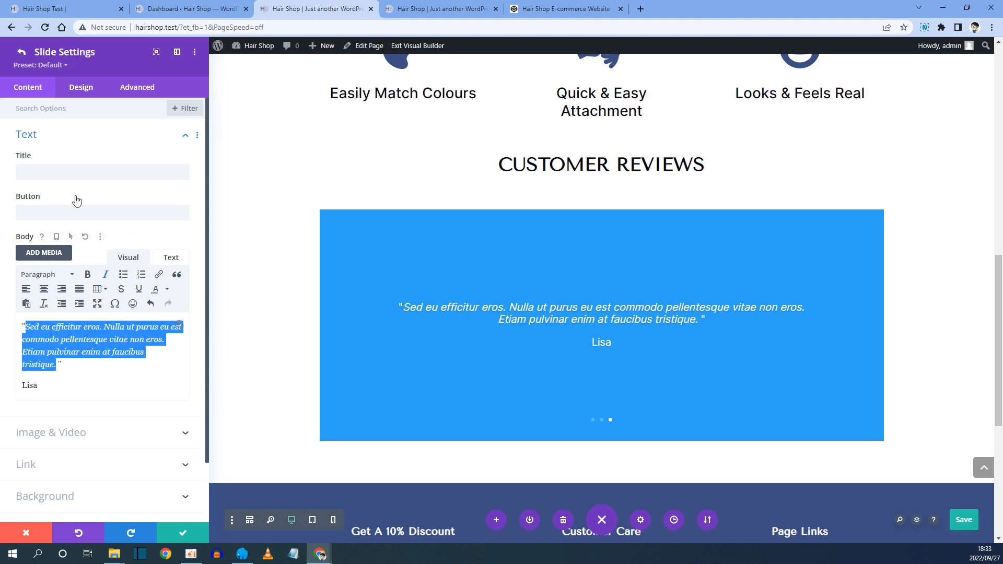
pyautogui.click(22, 51)
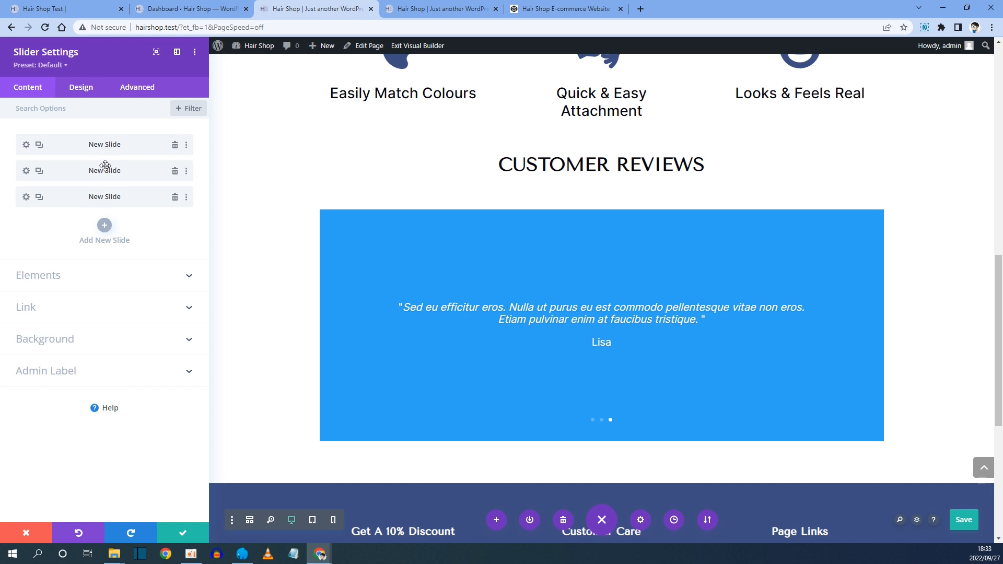
# Set the first slide's admin label to Jane's Review.
pyautogui.click(26, 144)
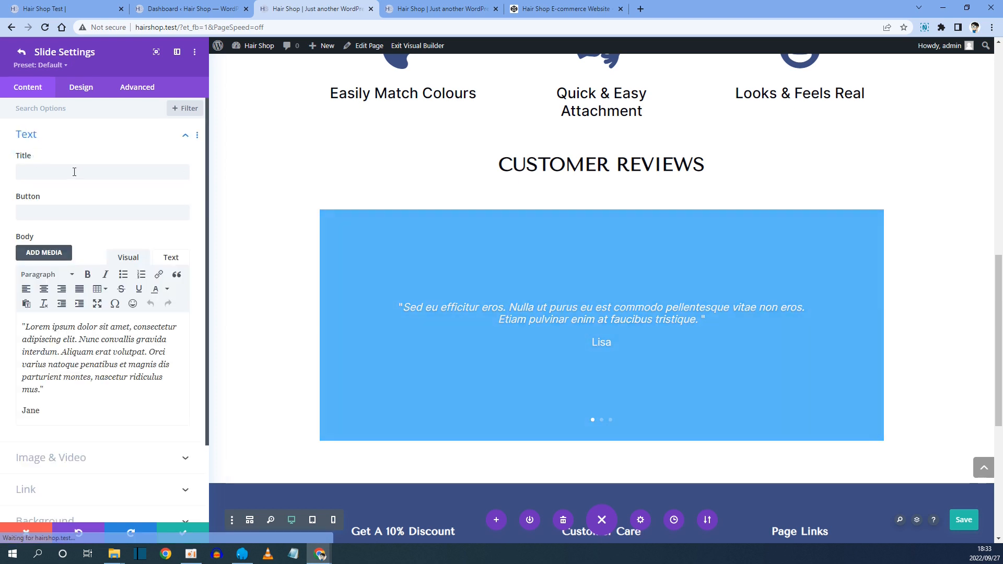
pyautogui.scroll(-2, 47, 361)
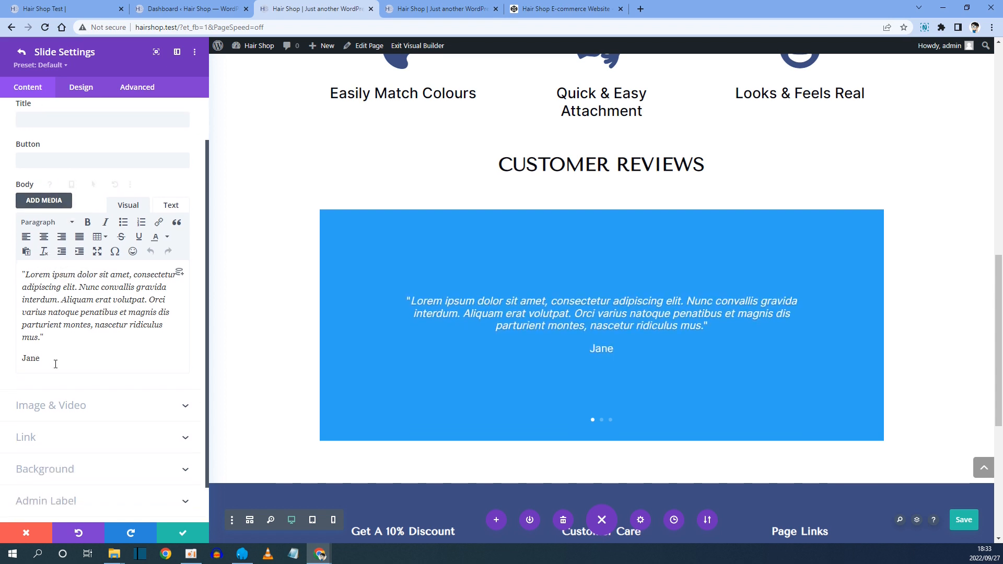
pyautogui.click(58, 459)
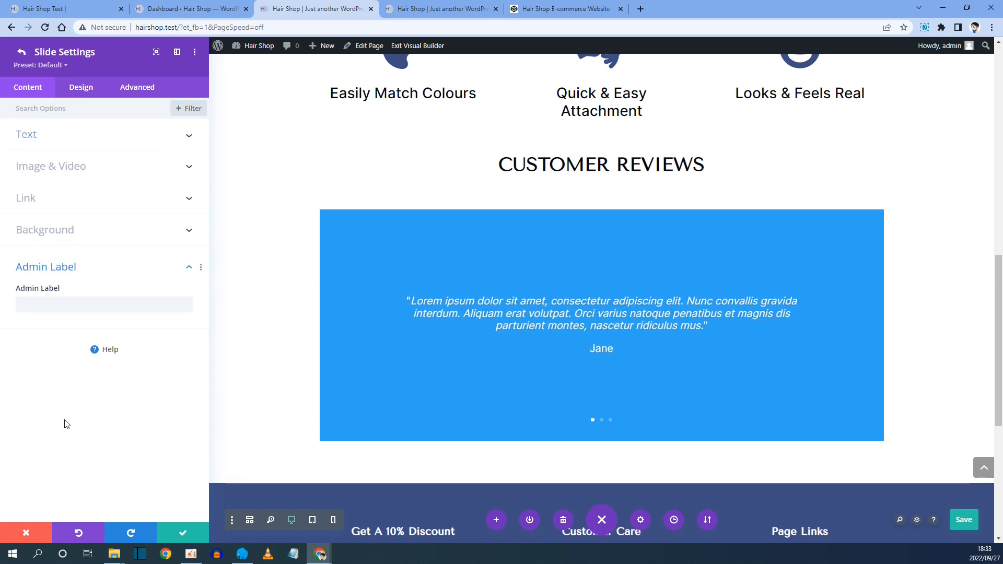
pyautogui.click(55, 307)
pyautogui.write("Jane's")
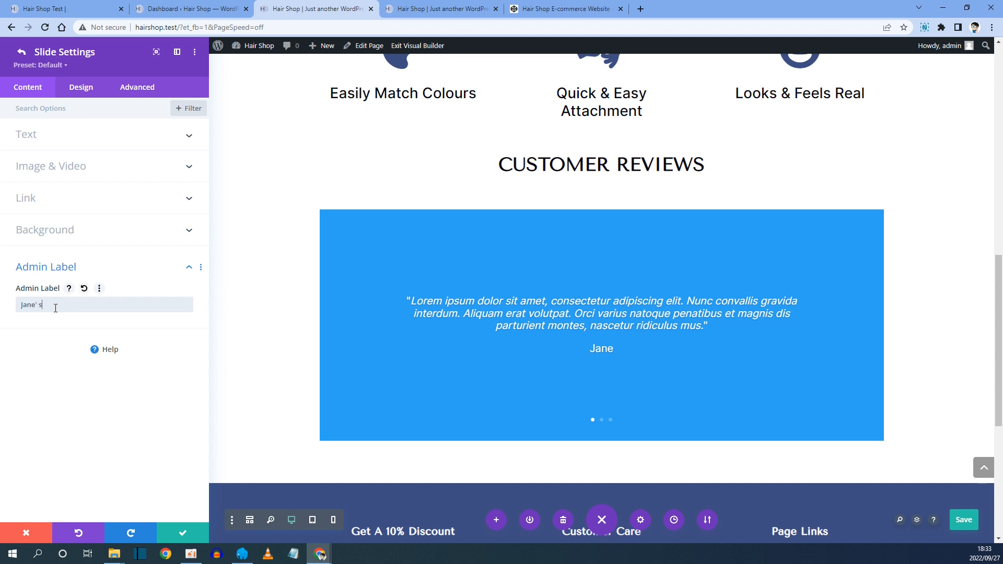
pyautogui.write('Revie')
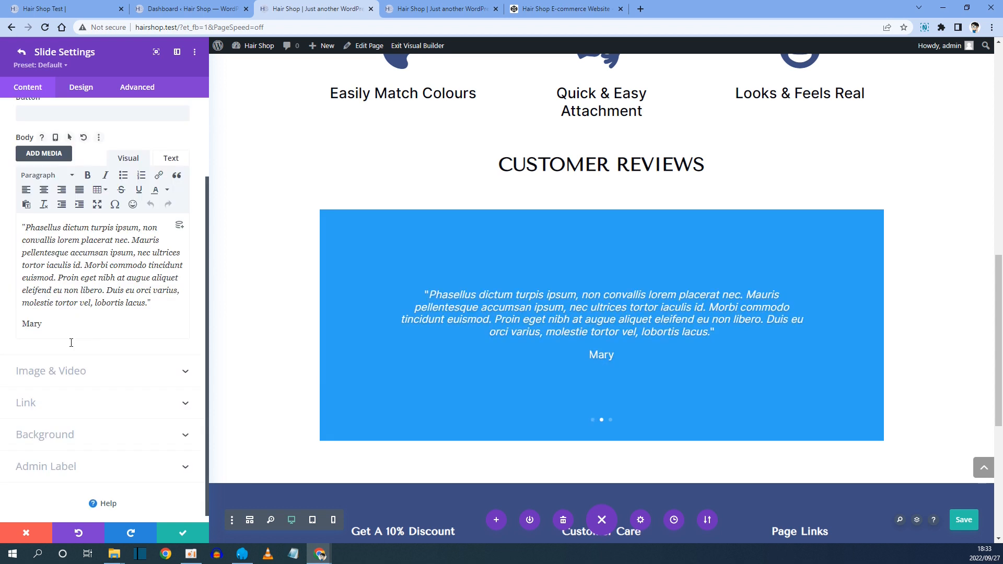
# Set the third slide's admin label to Lisa's Review and return to the slider settings.
pyautogui.click(57, 299)
pyautogui.write('Lisa')
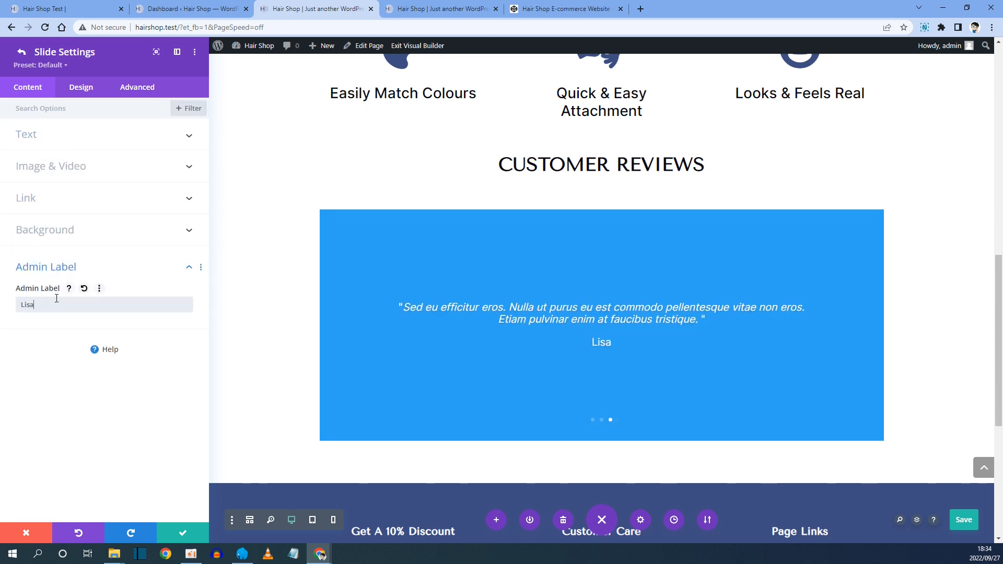
pyautogui.write("'s Review")
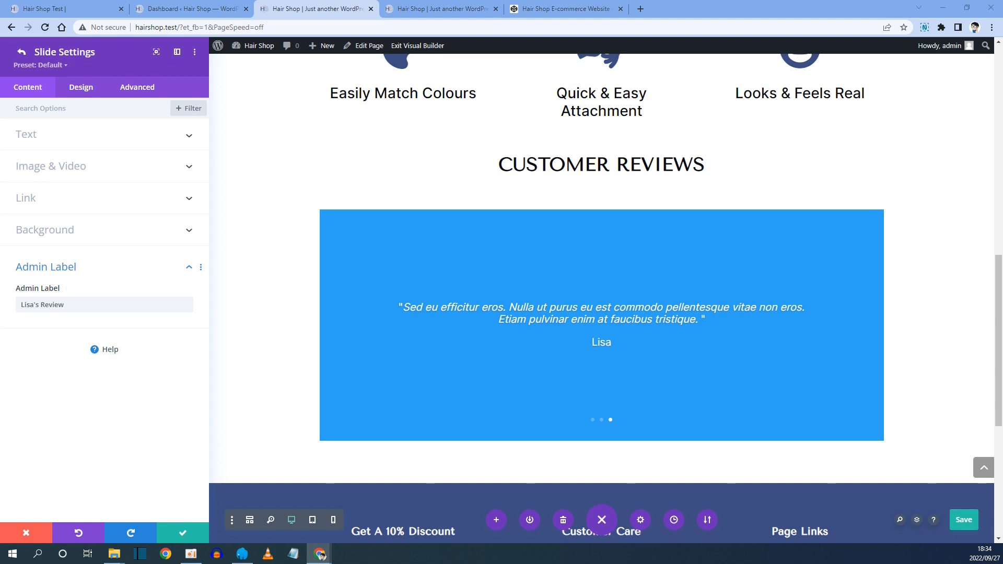
pyautogui.click(22, 52)
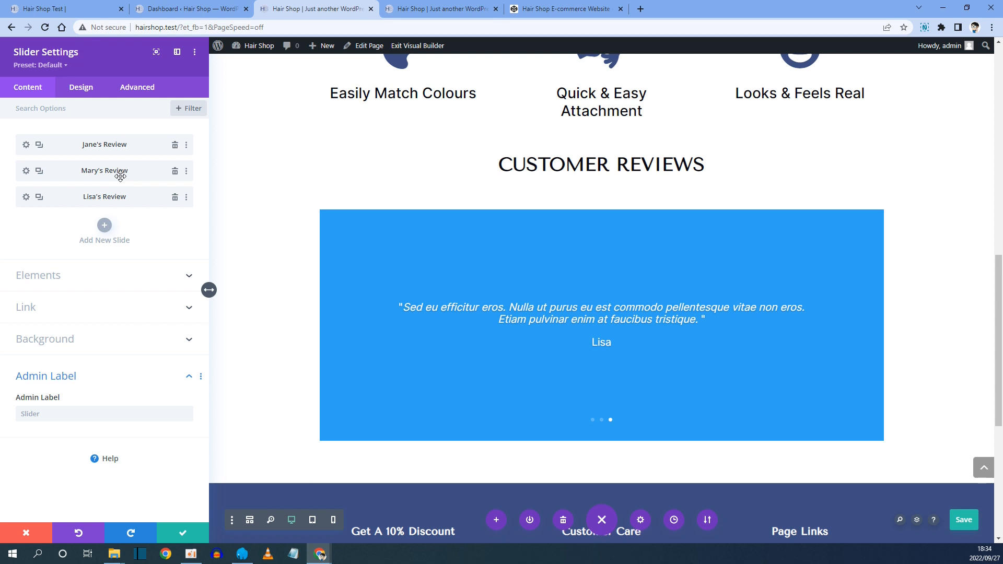
# Compare with the reference slider, then set the first slide's background colour to transparent.
pyautogui.hotkey('ctrl', '1')
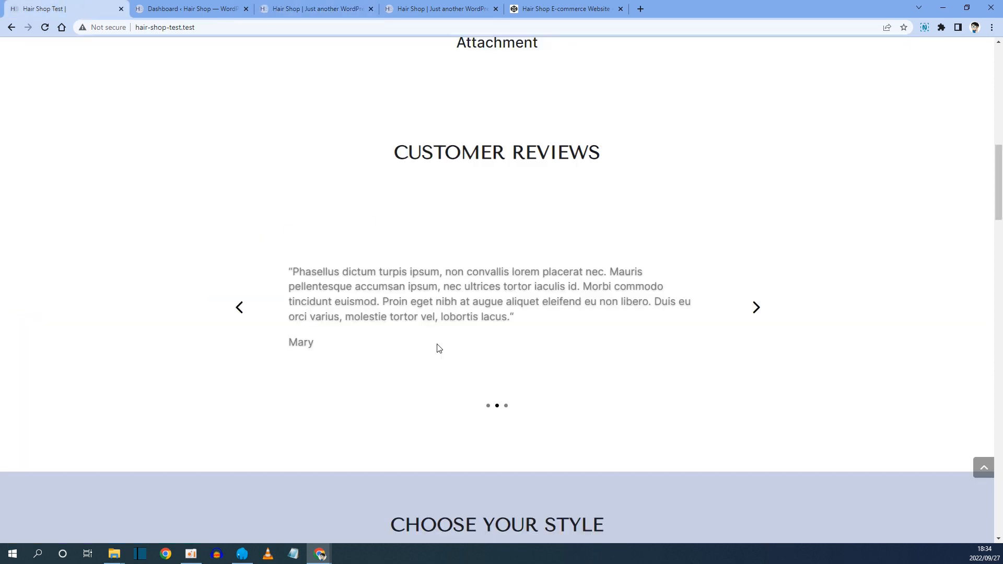
pyautogui.click(300, 9)
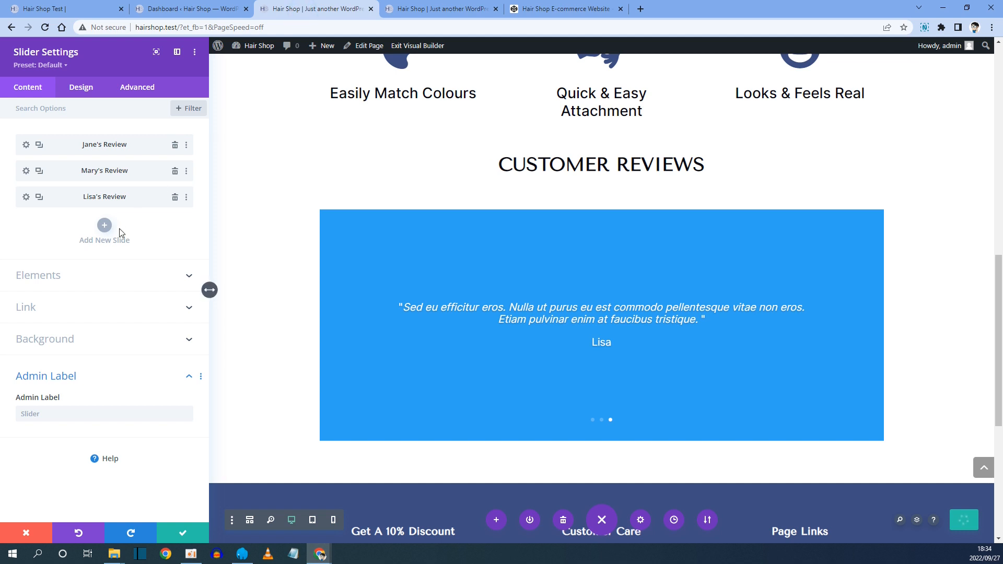
pyautogui.click(49, 349)
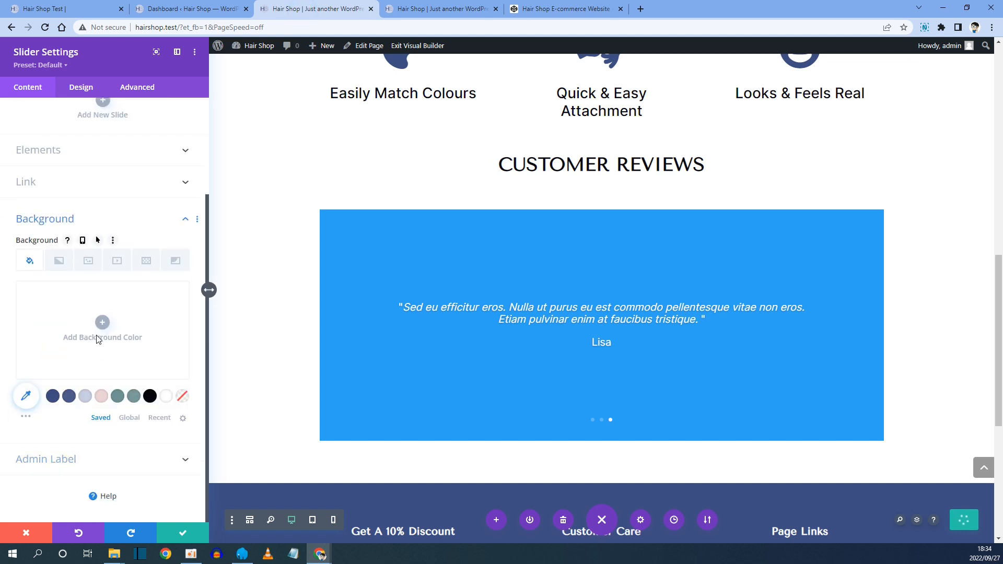
pyautogui.scroll(3, 115, 430)
pyautogui.scroll(-3, 114, 422)
pyautogui.scroll(3, 114, 418)
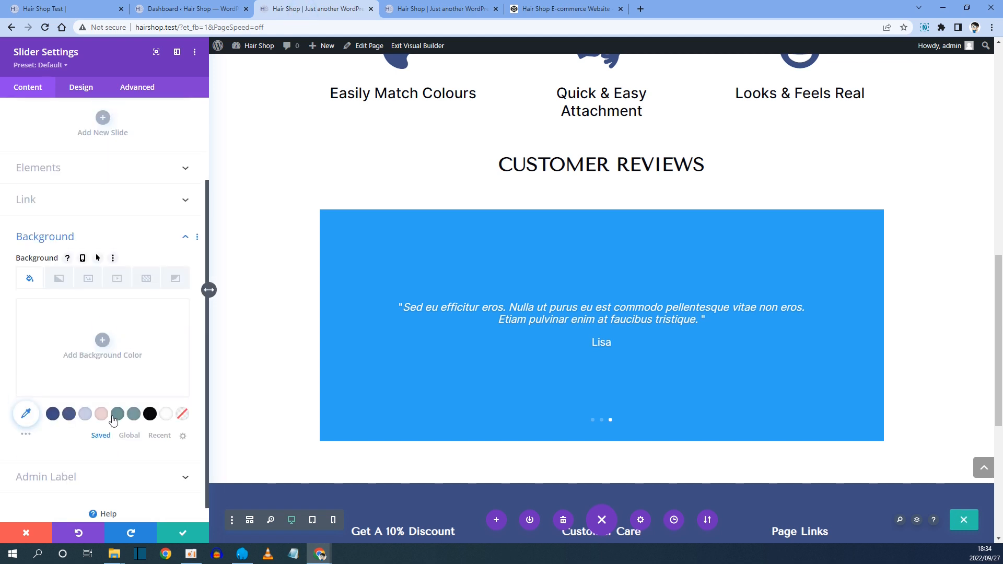
pyautogui.click(26, 144)
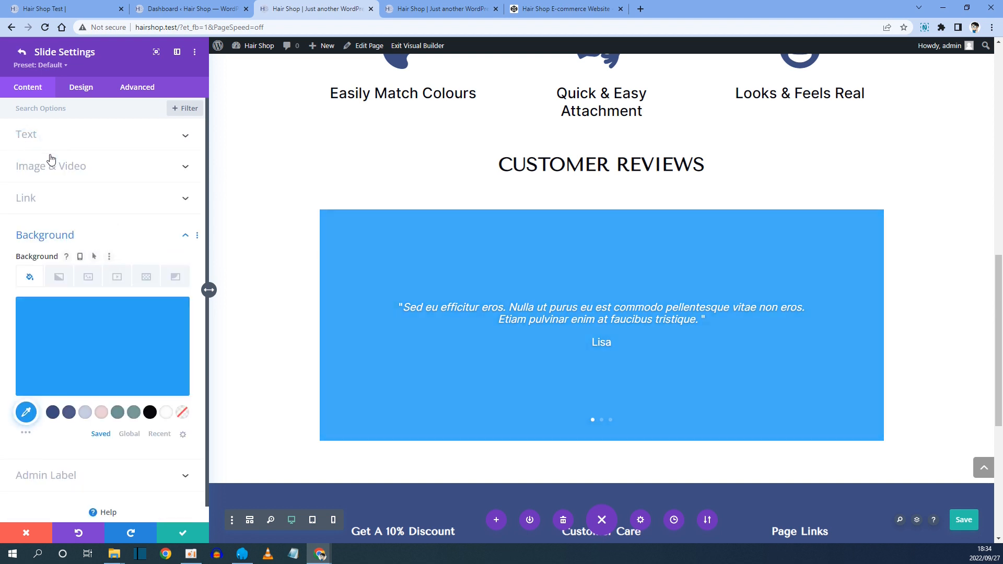
pyautogui.click(22, 52)
pyautogui.click(26, 144)
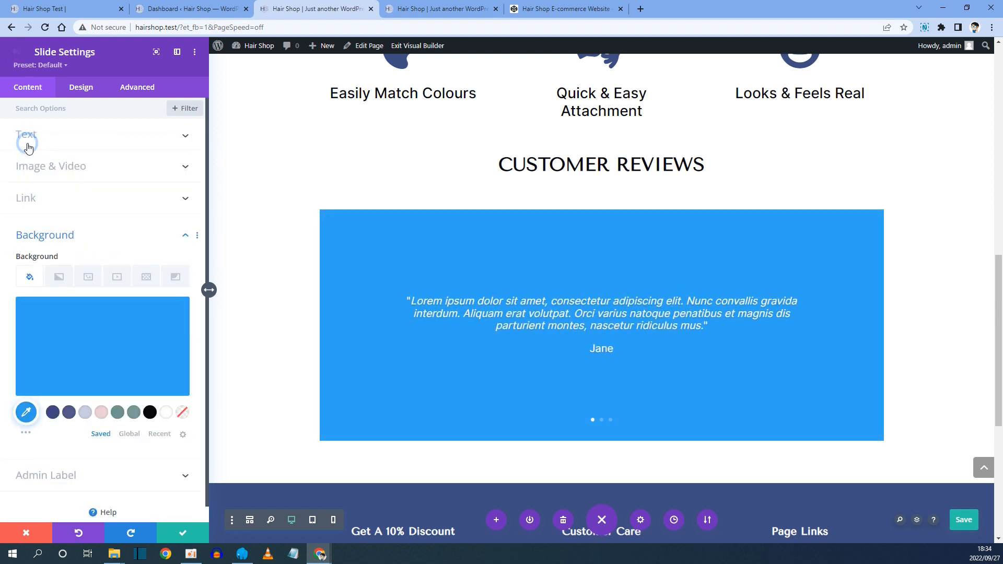
pyautogui.click(182, 413)
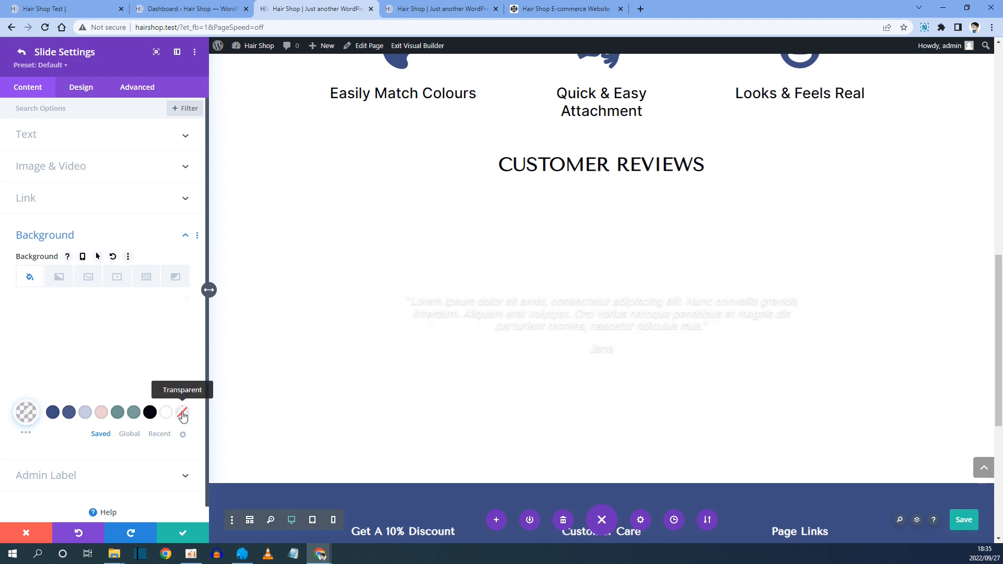
pyautogui.click(21, 52)
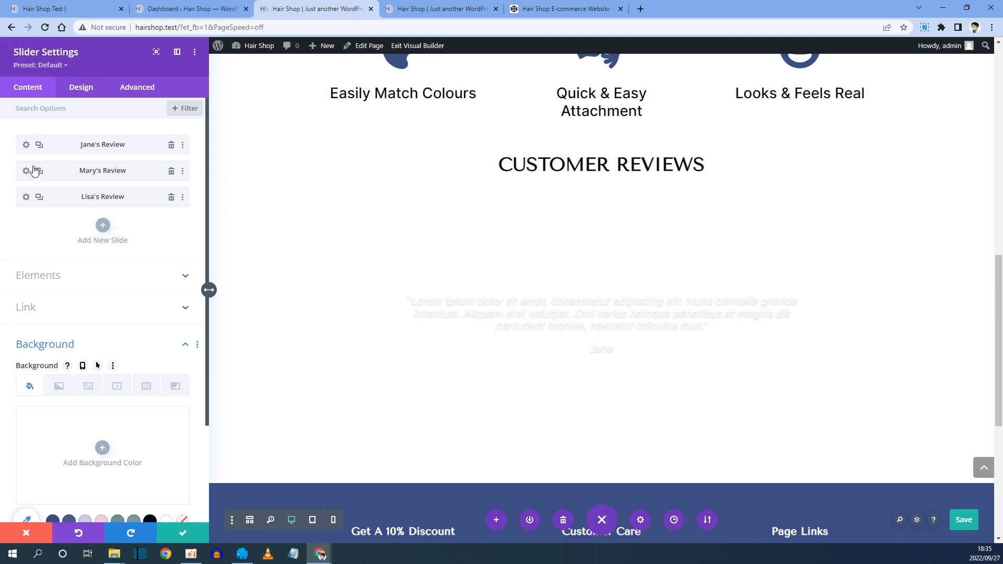
# Set the second slide's (Mary's Review) background colour to transparent and return to the slider settings.
pyautogui.click(26, 170)
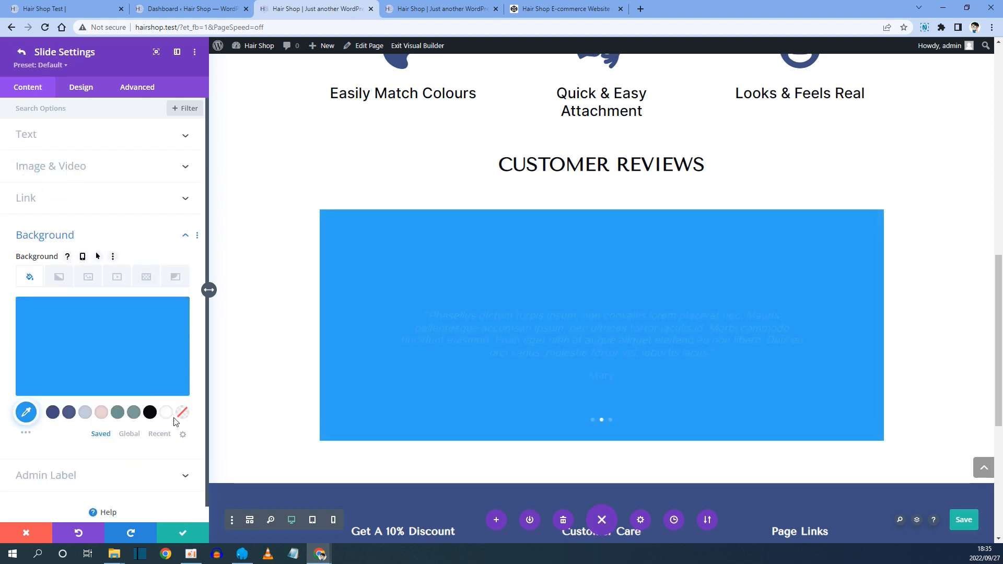
pyautogui.click(180, 414)
pyautogui.click(23, 54)
# Set the third slide's (Lisa's Review) background colour to transparent and return to the slider settings.
pyautogui.click(27, 197)
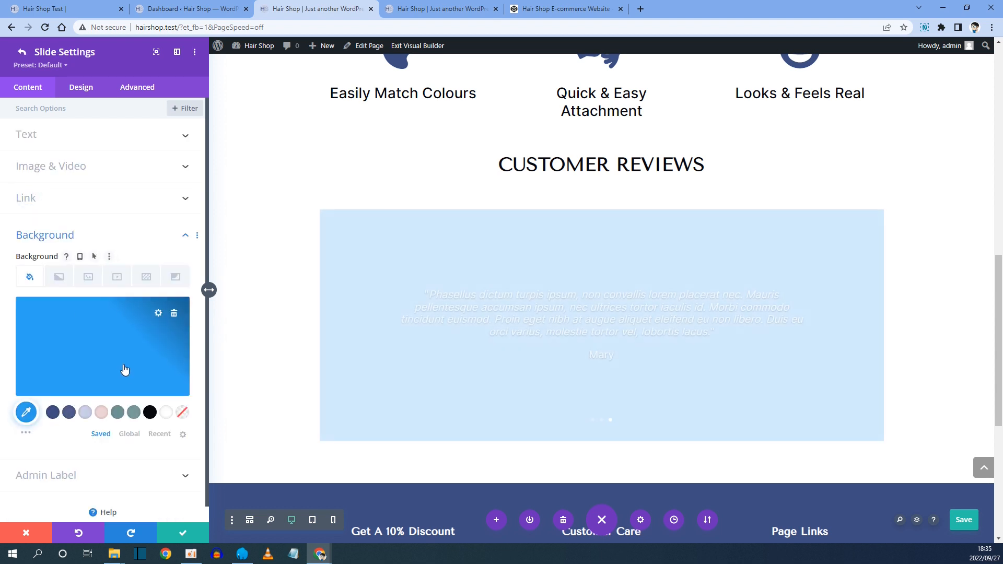
pyautogui.click(182, 414)
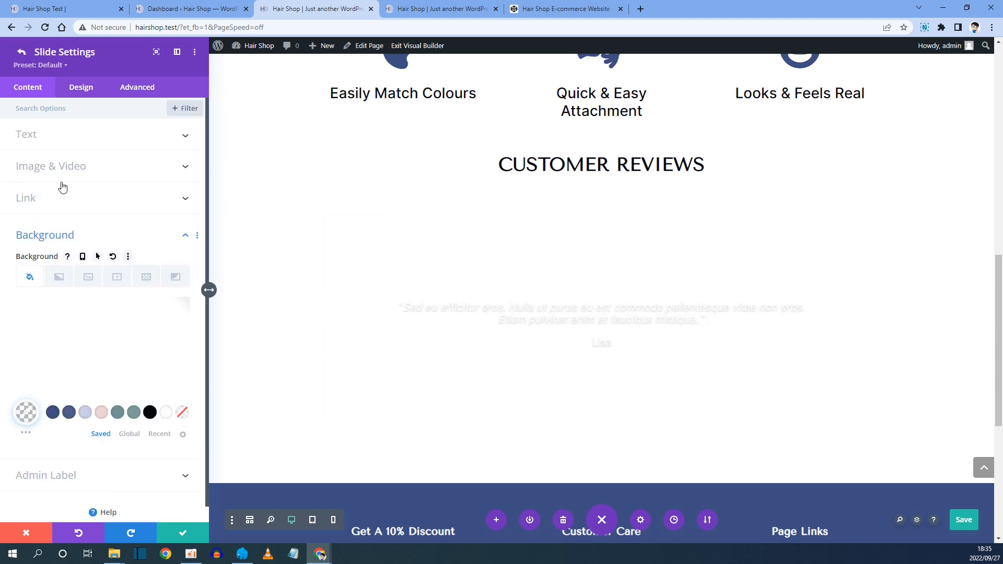
pyautogui.click(22, 52)
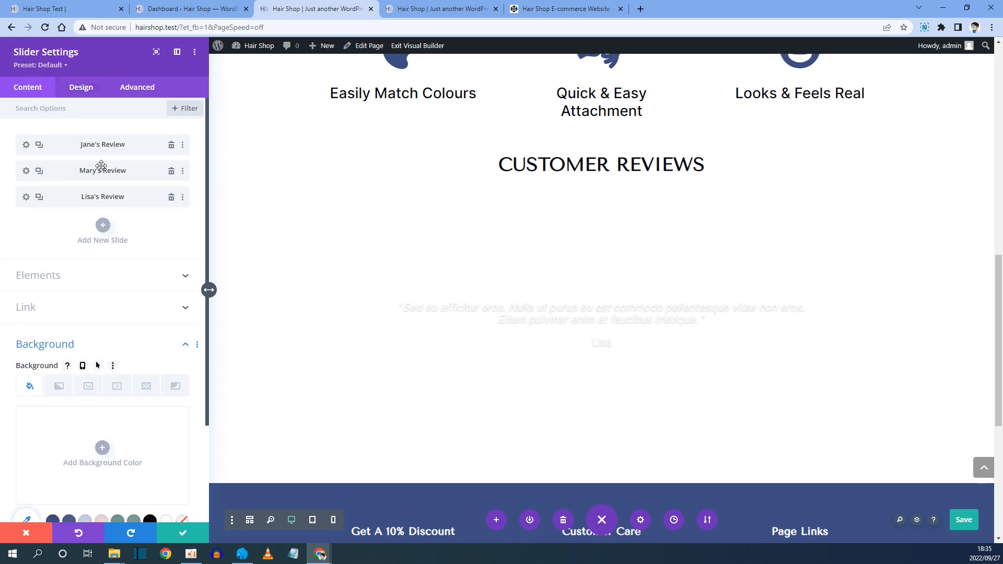
# Examine the slider's navigation and element options, comparing the reference slider's arrows and dots.
pyautogui.click(83, 91)
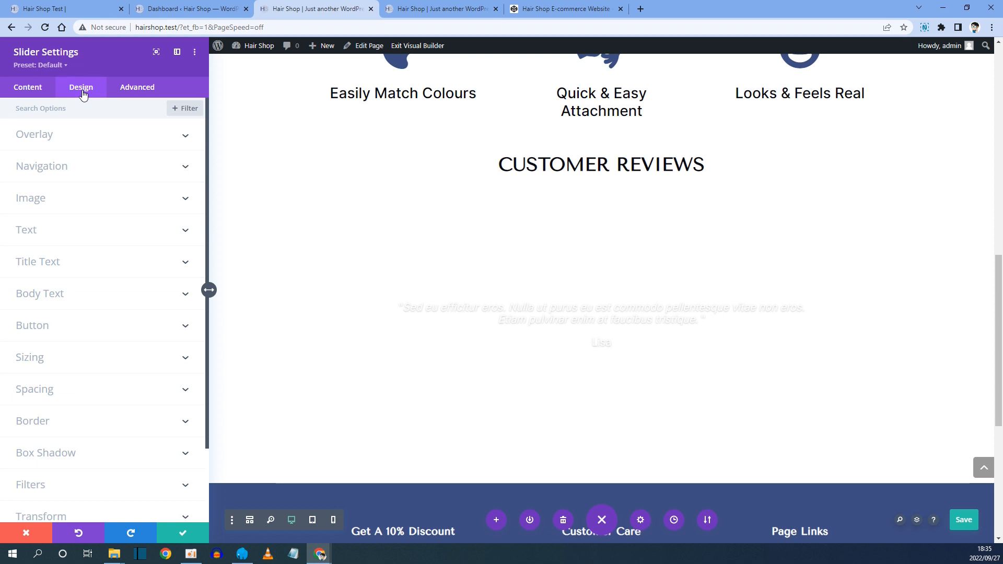
pyautogui.click(45, 135)
pyautogui.click(47, 137)
pyautogui.click(42, 165)
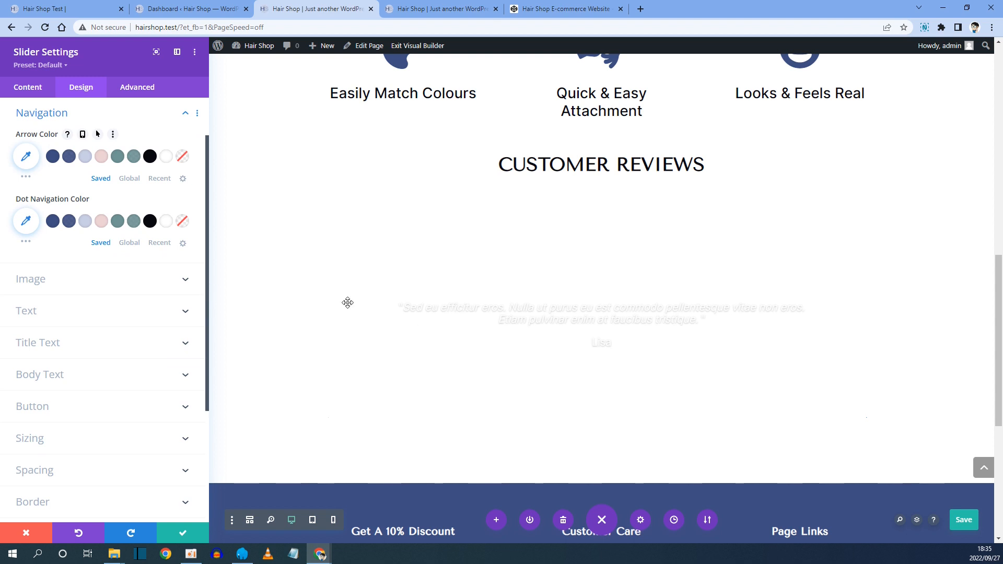
pyautogui.click(43, 87)
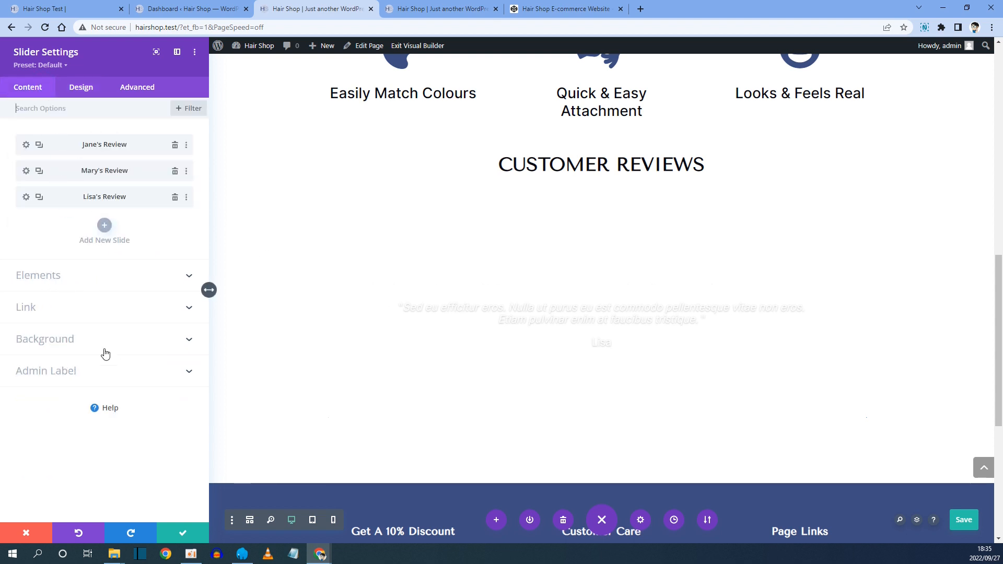
pyautogui.click(53, 277)
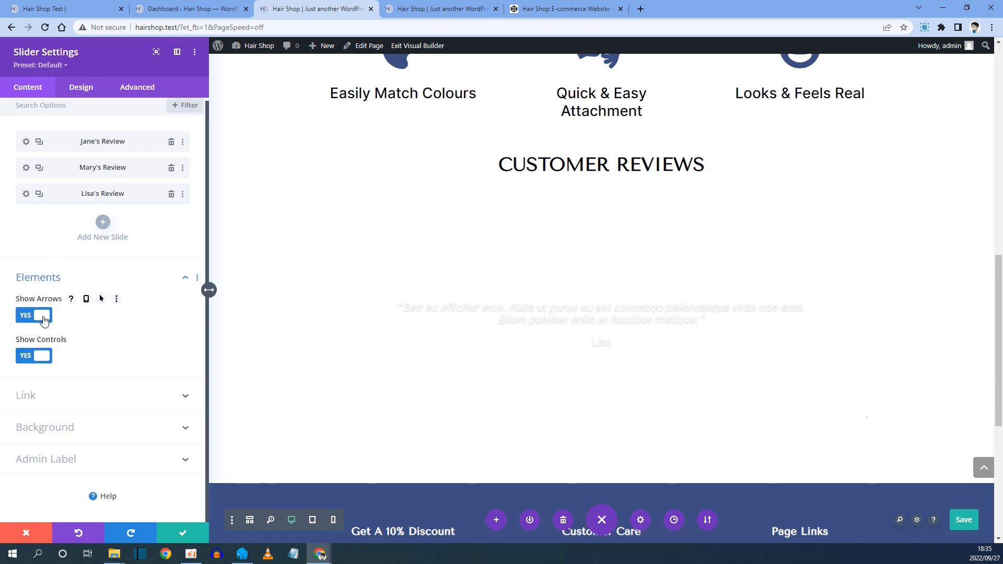
pyautogui.click(73, 9)
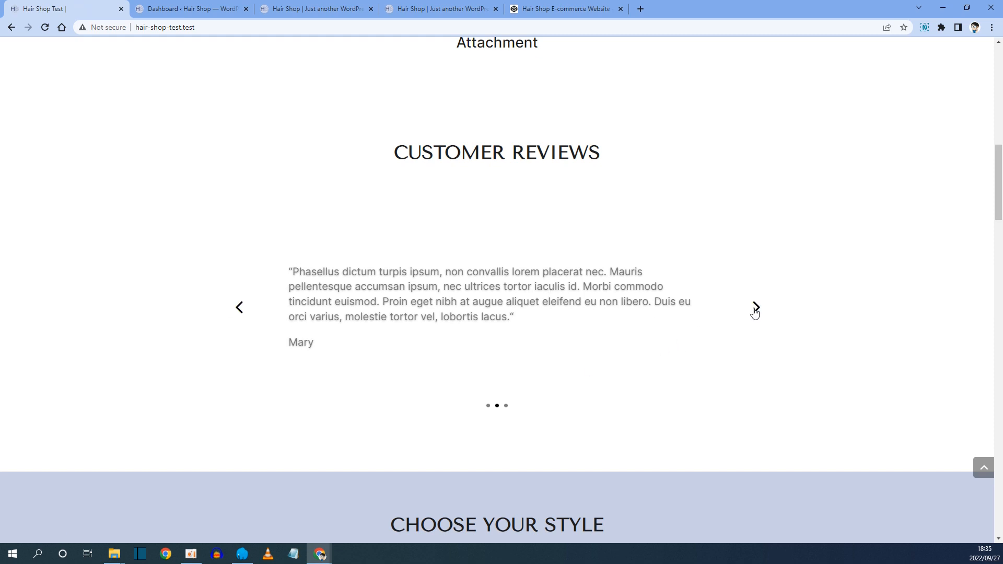
pyautogui.click(282, 9)
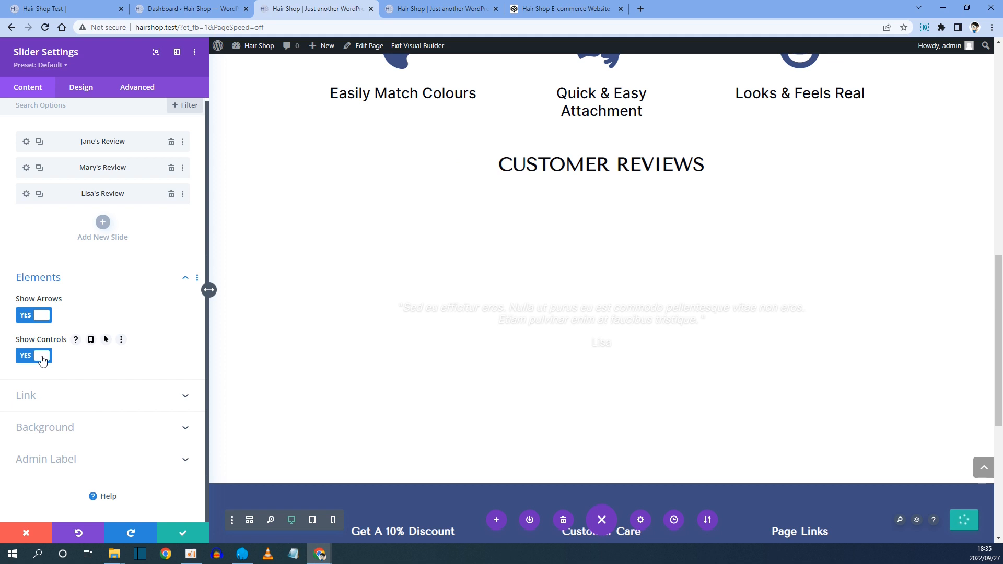
pyautogui.click(79, 3)
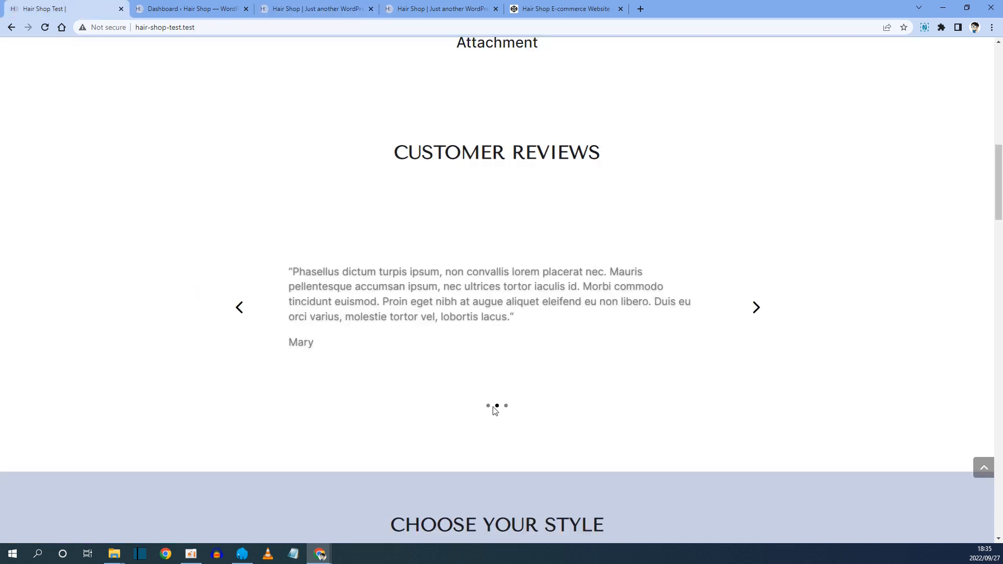
pyautogui.click(328, 5)
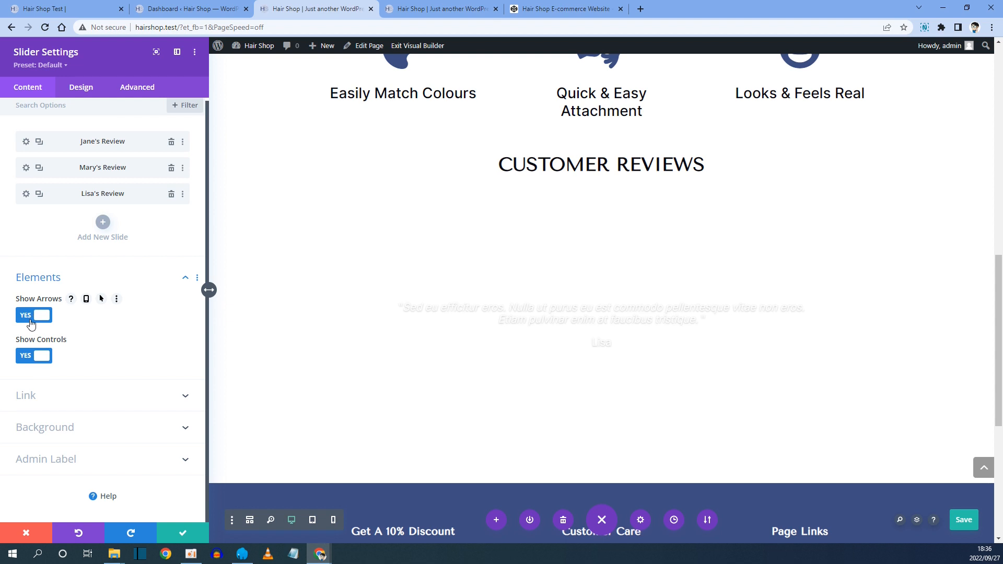
# Set the slider's arrow colour and dot navigation colour to black.
pyautogui.click(86, 90)
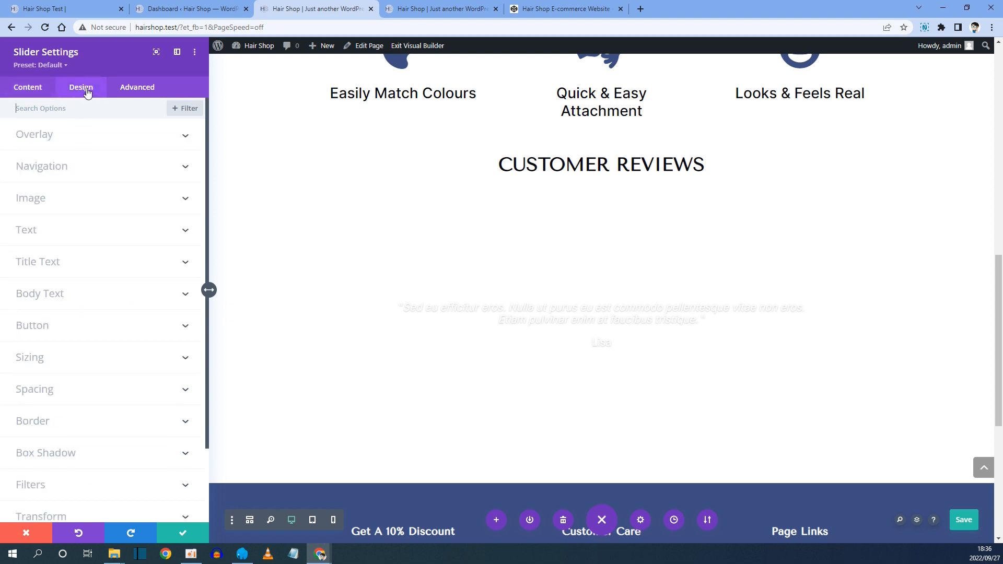
pyautogui.click(54, 165)
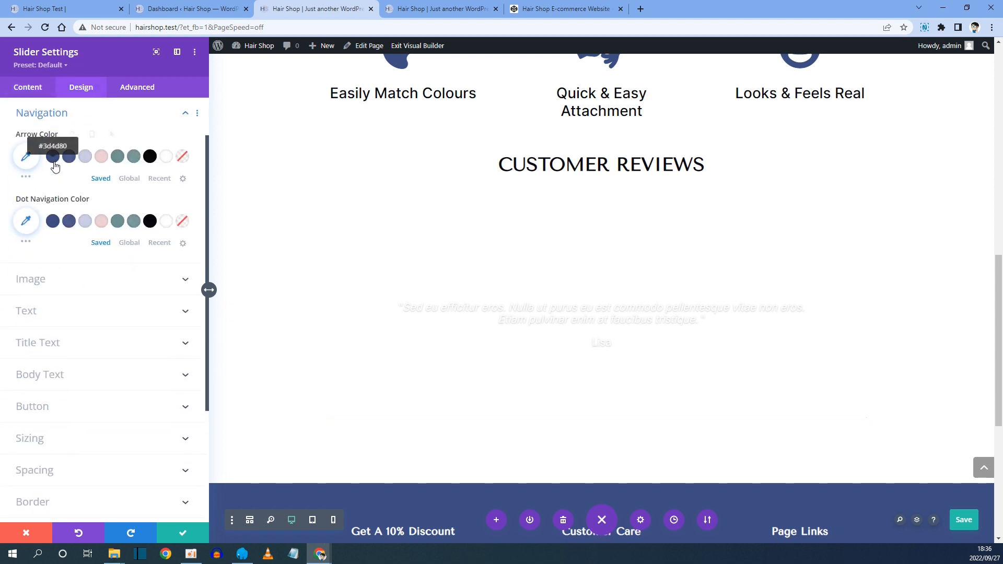
pyautogui.click(150, 156)
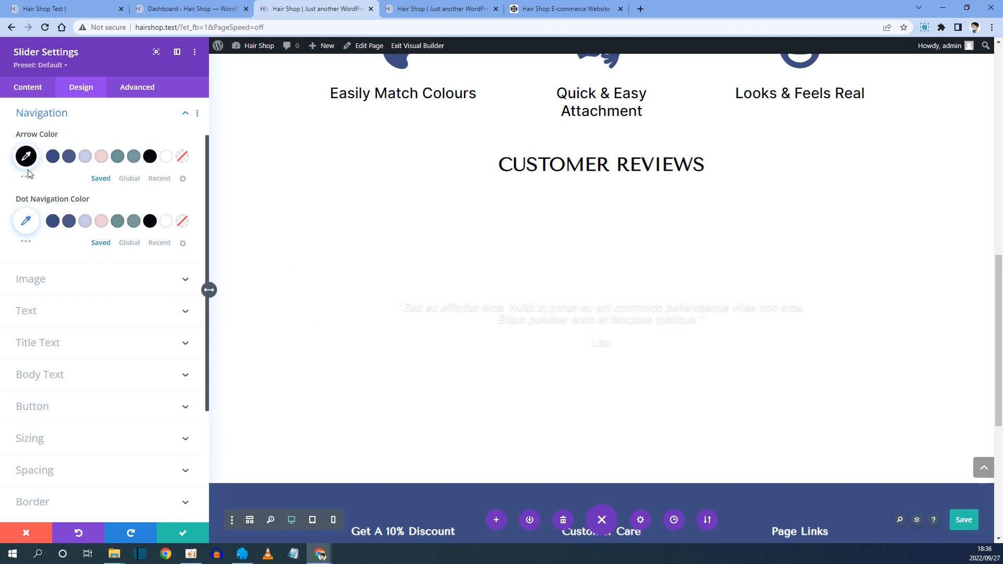
pyautogui.click(150, 222)
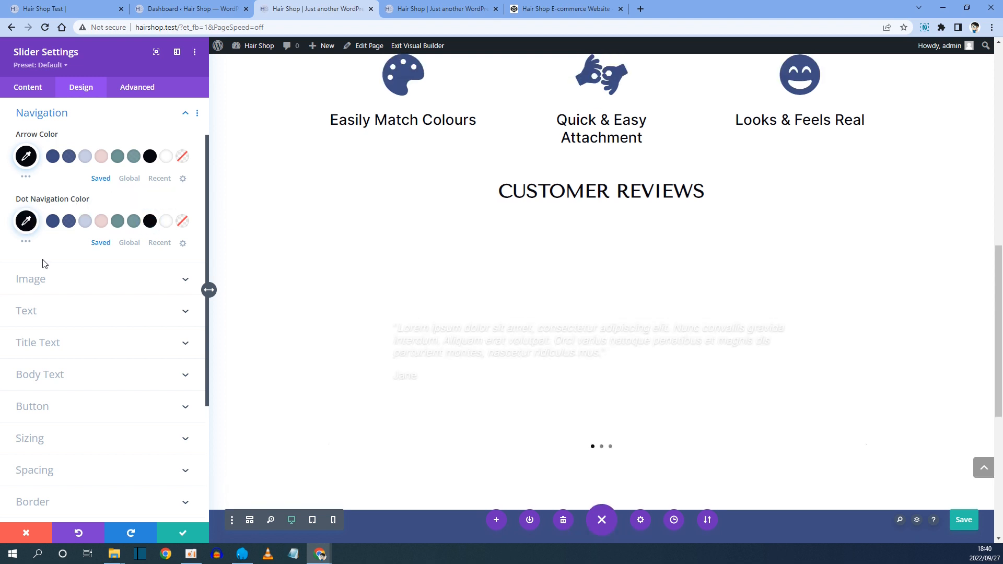
# Set the slider's text alignment to left.
pyautogui.scroll(-1, 40, 287)
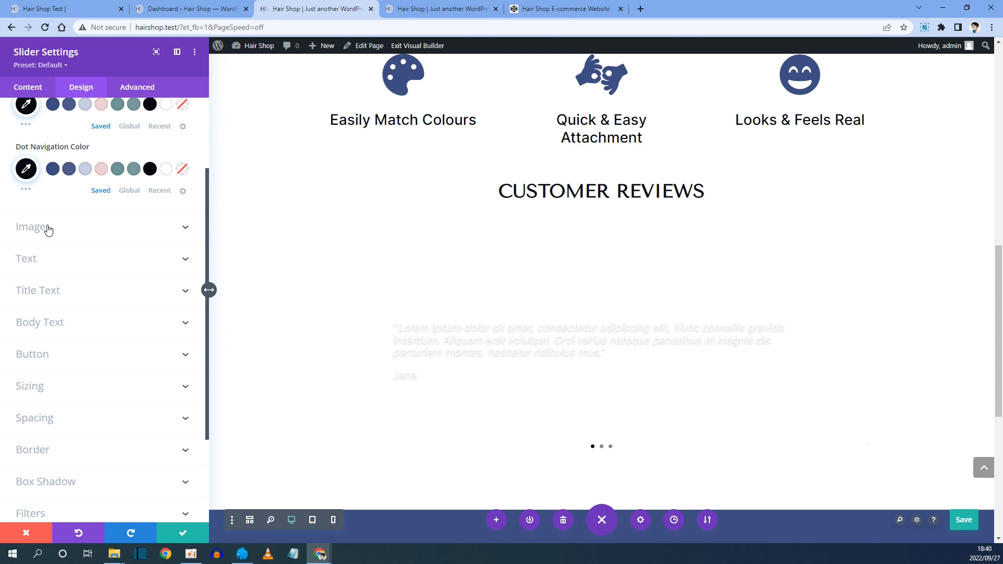
pyautogui.scroll(-1, 48, 229)
pyautogui.click(46, 208)
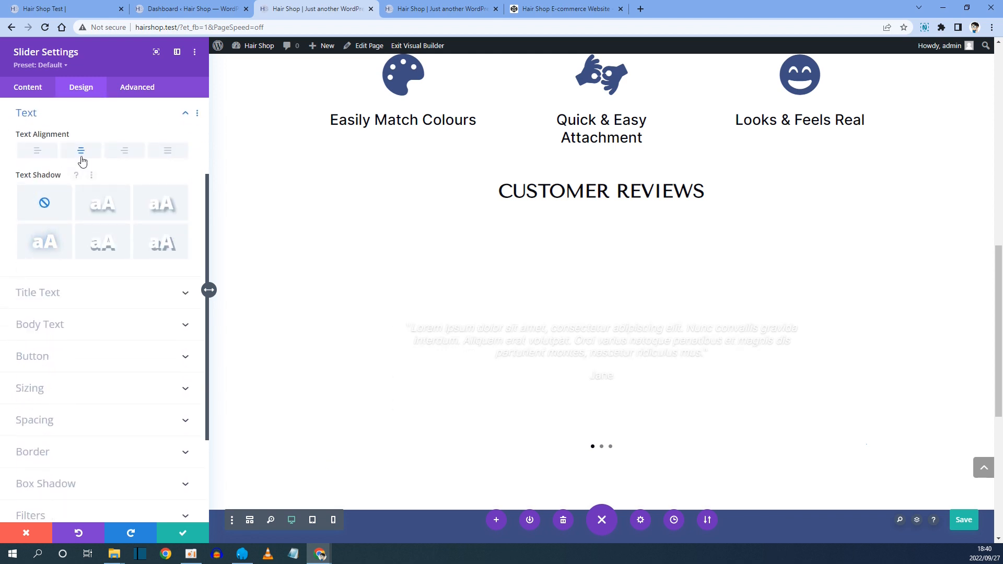
pyautogui.click(37, 150)
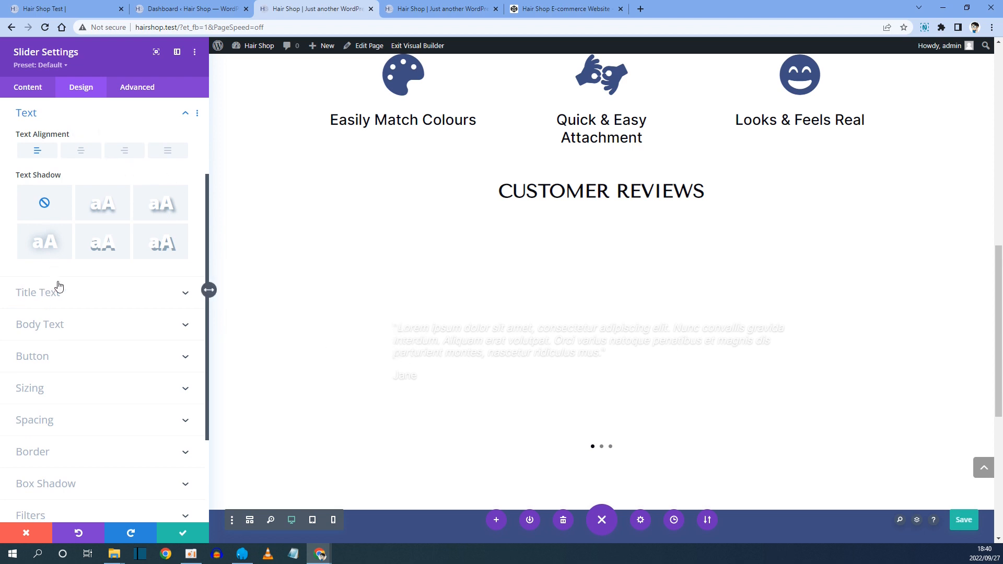
# Set the slider's body text colour to #777777.
pyautogui.scroll(-1, 58, 286)
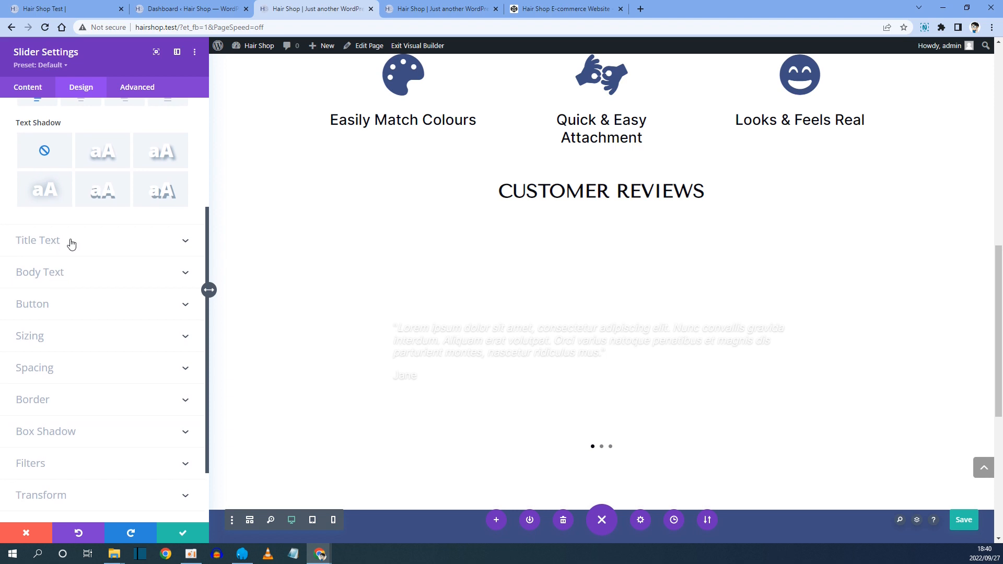
pyautogui.click(48, 280)
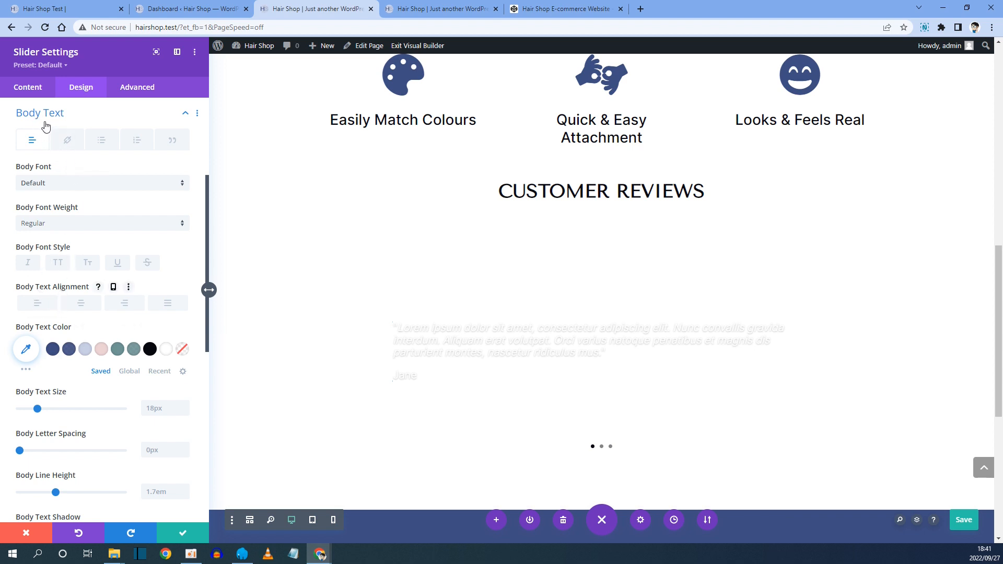
pyautogui.scroll(1, 50, 141)
pyautogui.scroll(2, 36, 136)
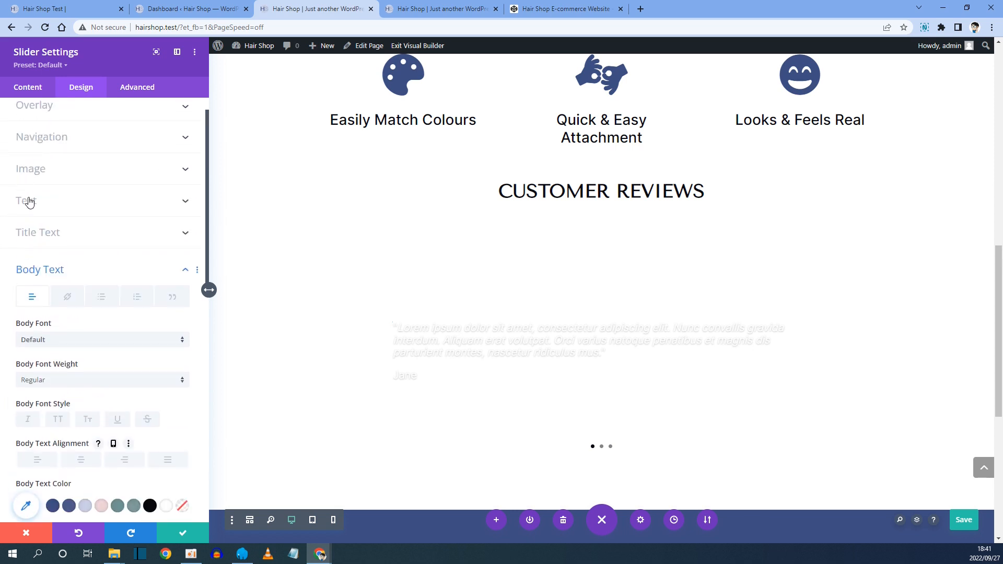
pyautogui.scroll(-5, 27, 199)
pyautogui.scroll(-3, 57, 218)
pyautogui.scroll(4, 68, 224)
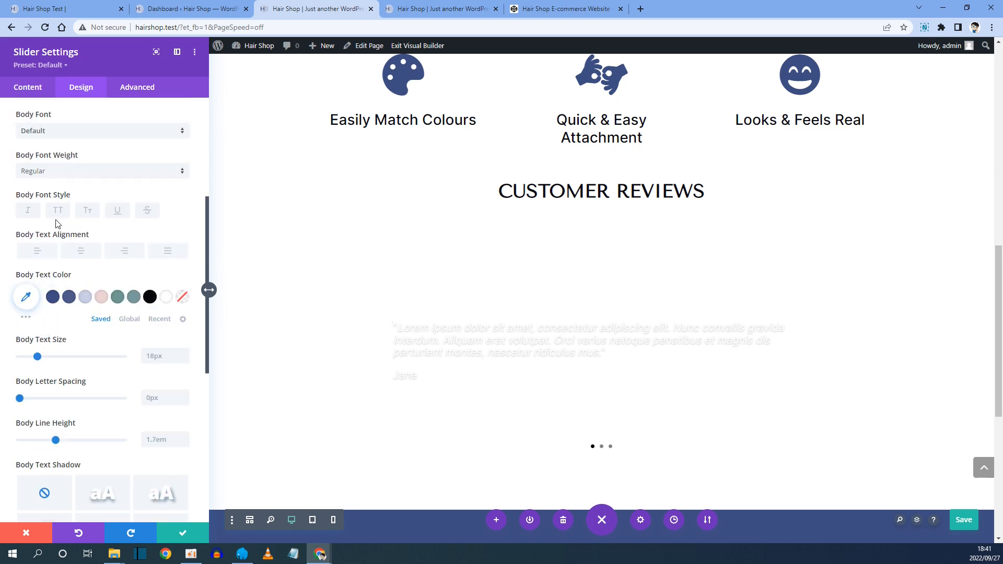
pyautogui.scroll(-1, 47, 230)
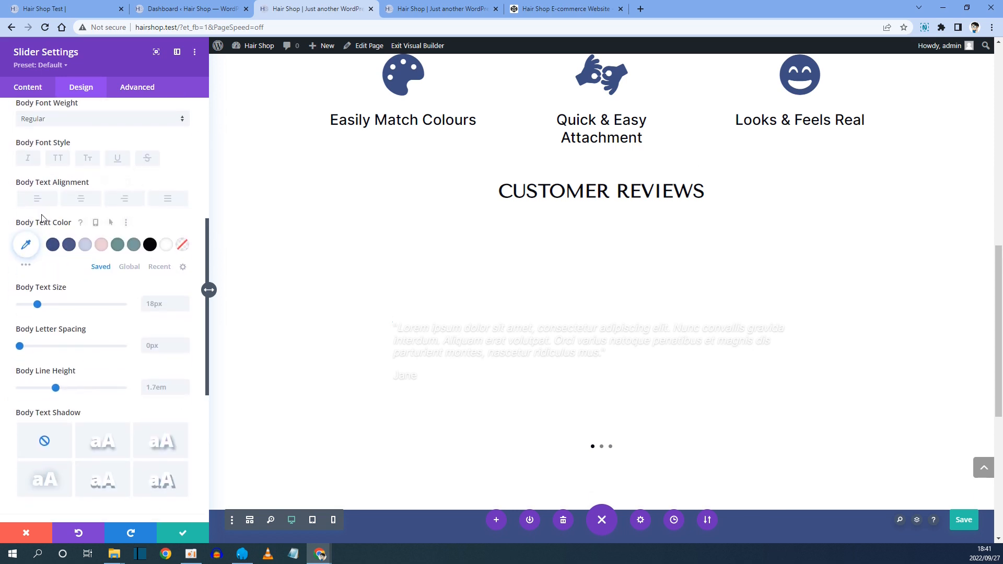
pyautogui.click(25, 244)
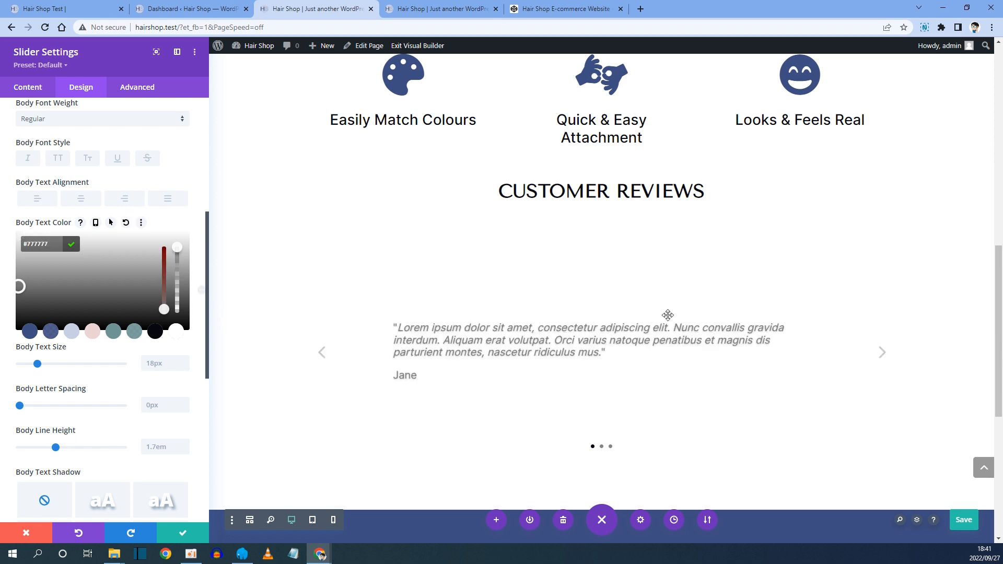
pyautogui.click(73, 244)
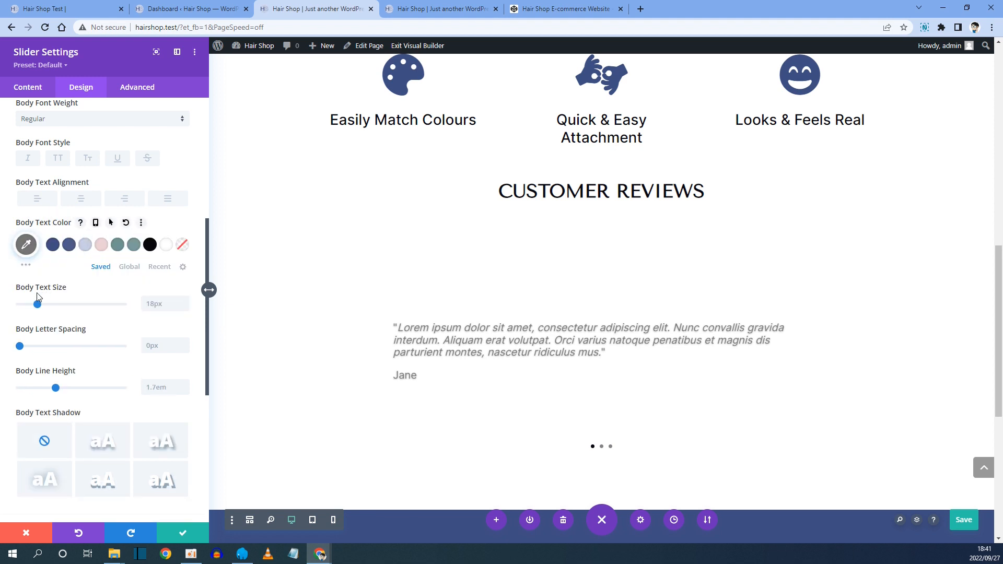
# Enable responsive body text size and set the tablet size to 16px.
pyautogui.click(91, 287)
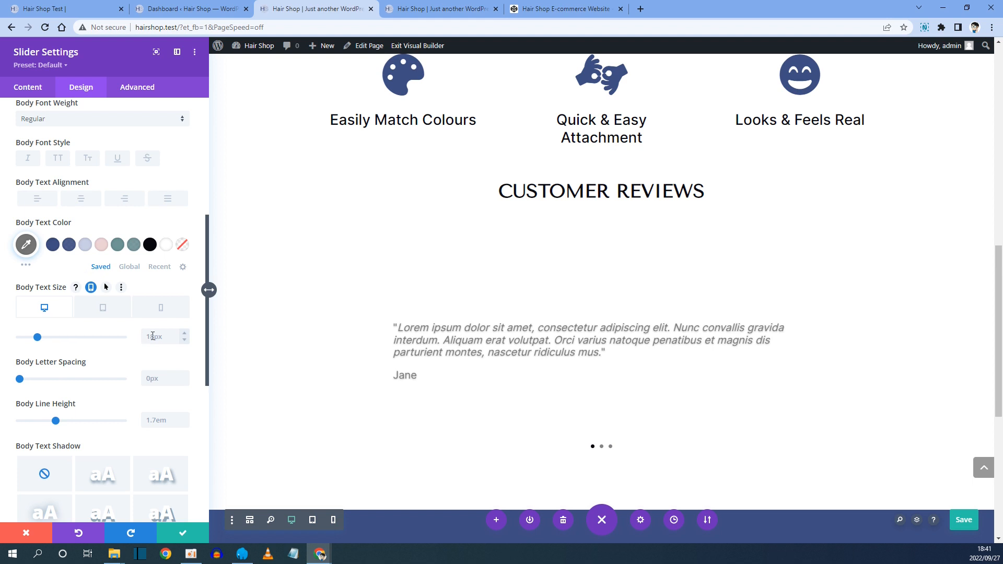
pyautogui.click(104, 309)
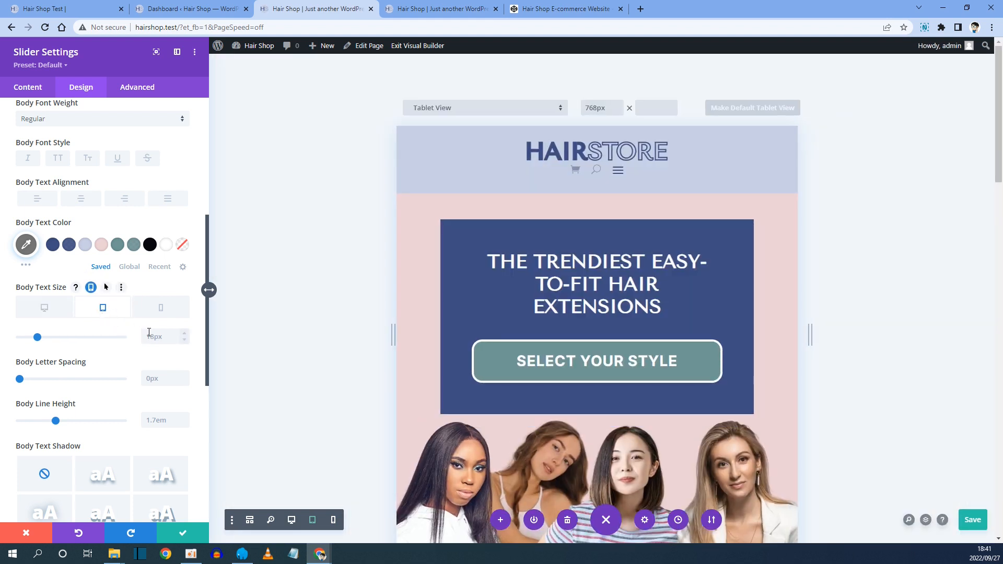
pyautogui.click(149, 332)
pyautogui.write('16px')
# Set the phone body text size to 14px and switch back to desktop view.
pyautogui.scroll(-15, 523, 366)
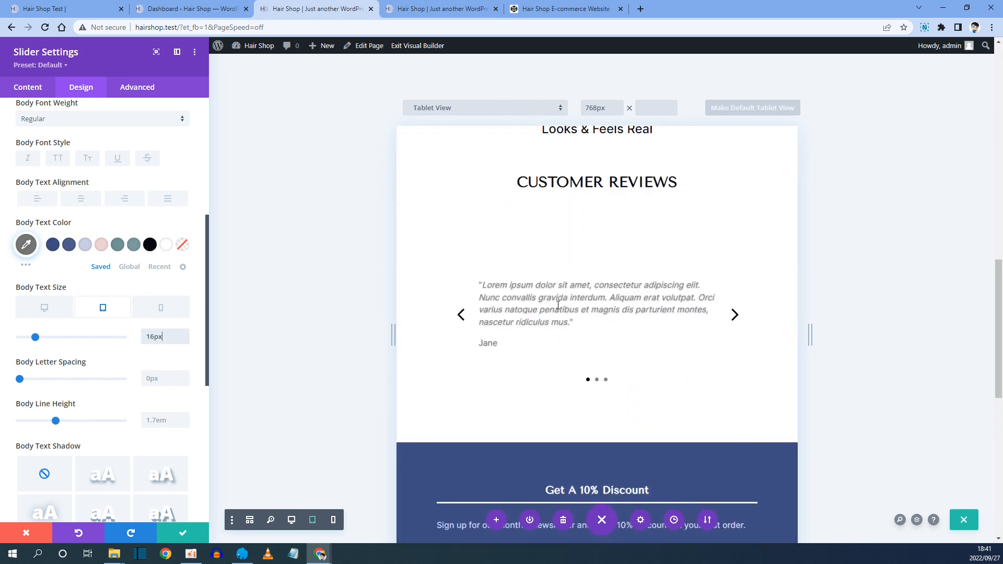
pyautogui.click(175, 311)
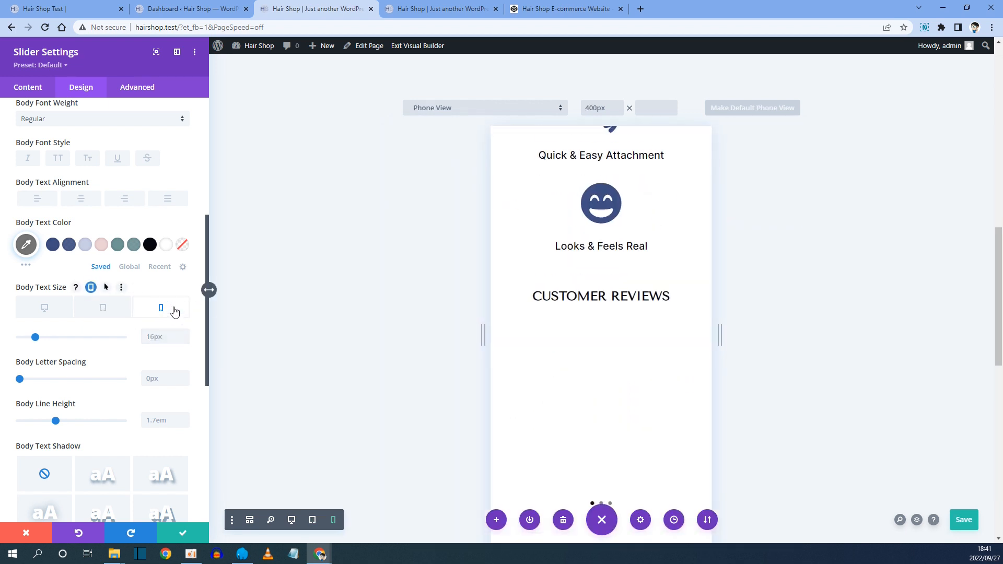
pyautogui.scroll(-2, 562, 307)
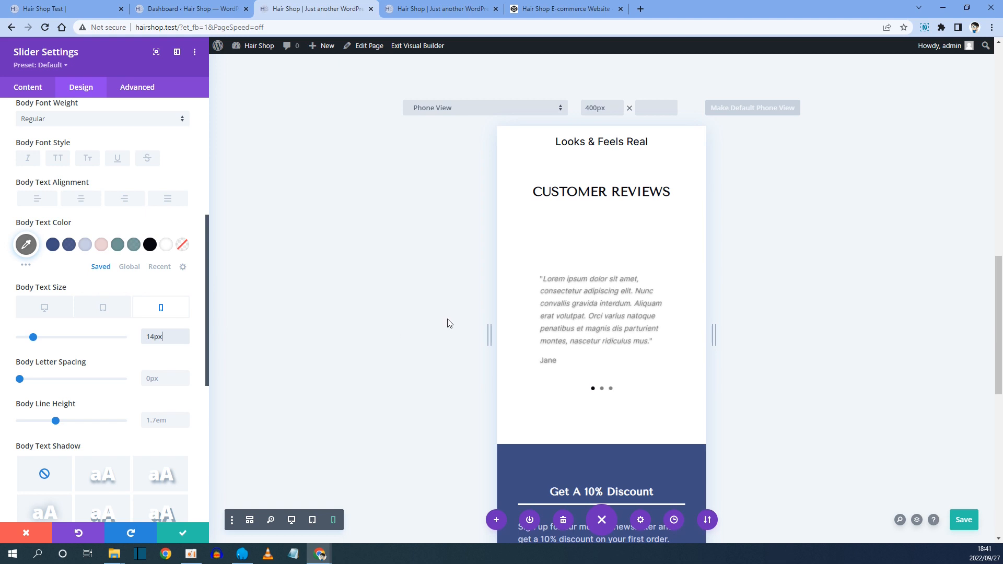
pyautogui.click(44, 307)
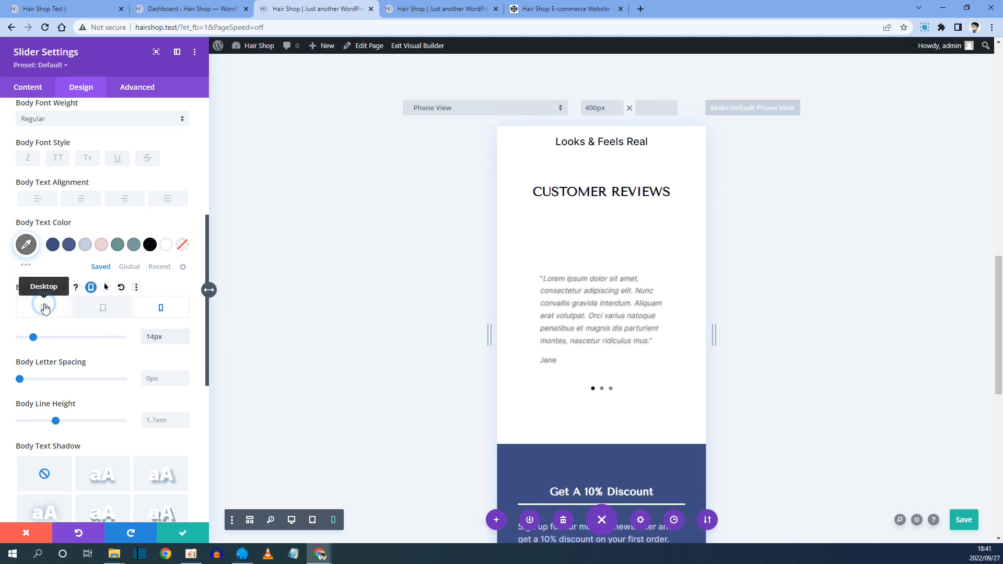
pyautogui.scroll(-4, 45, 309)
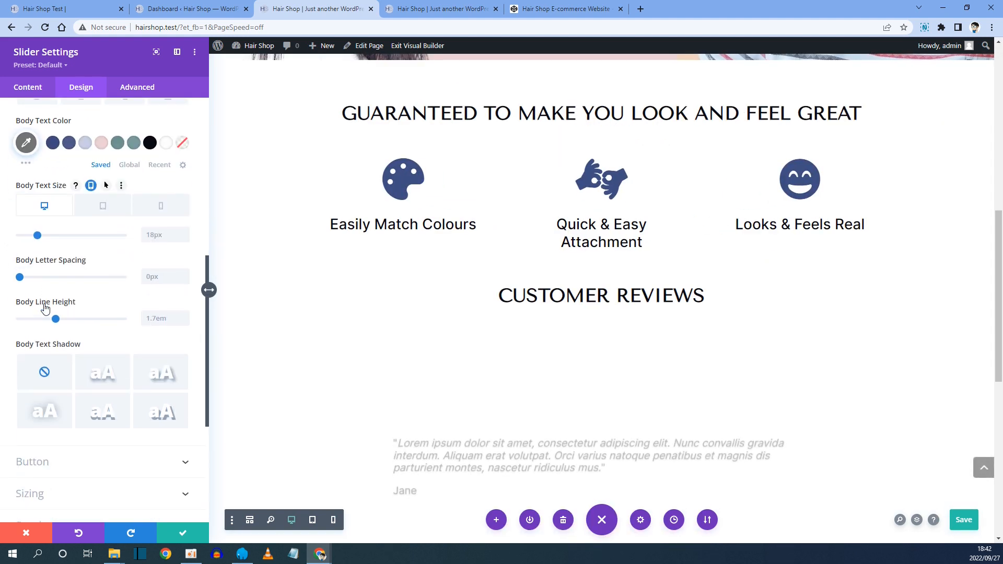
pyautogui.scroll(-3, 45, 308)
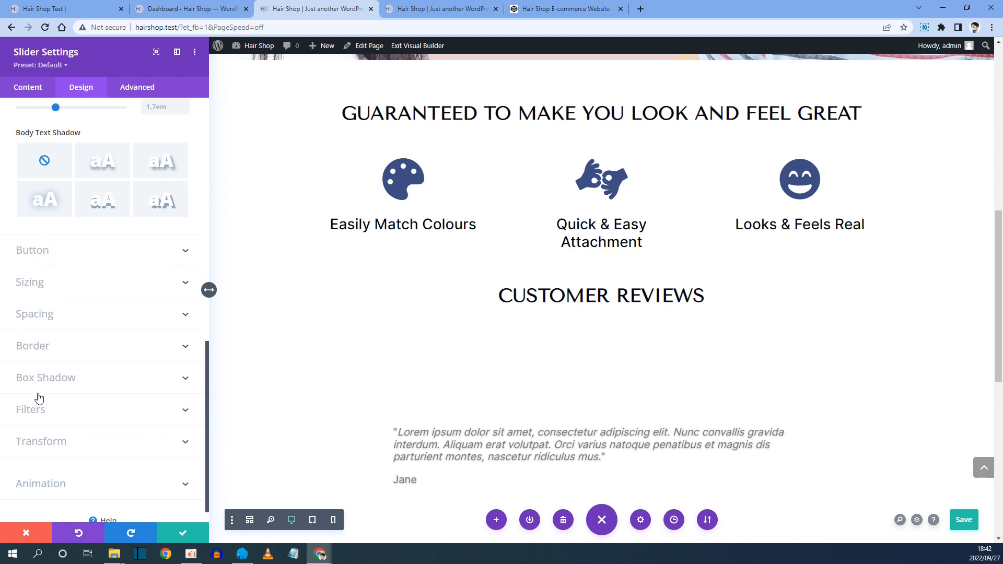
pyautogui.scroll(-1, 75, 330)
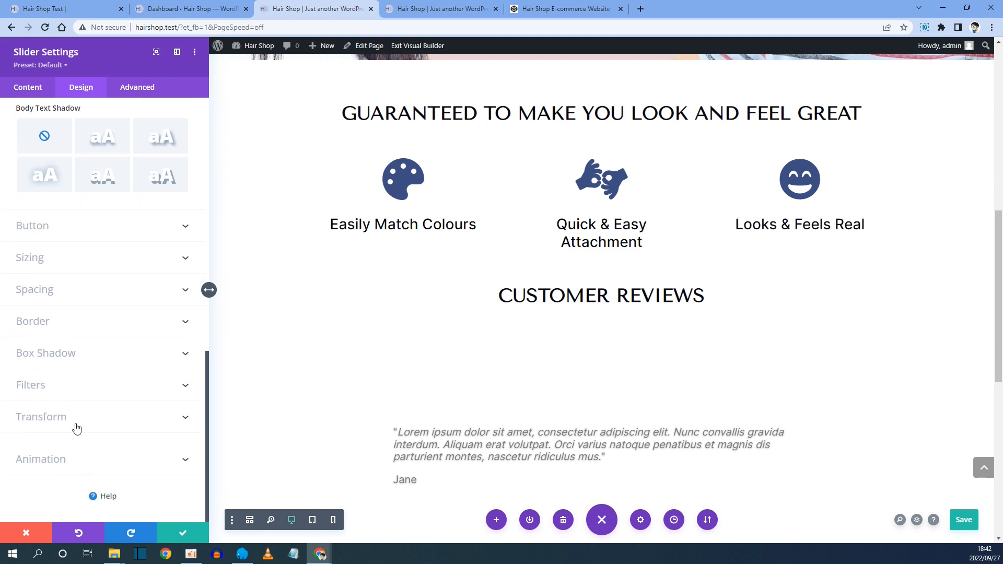
pyautogui.click(58, 462)
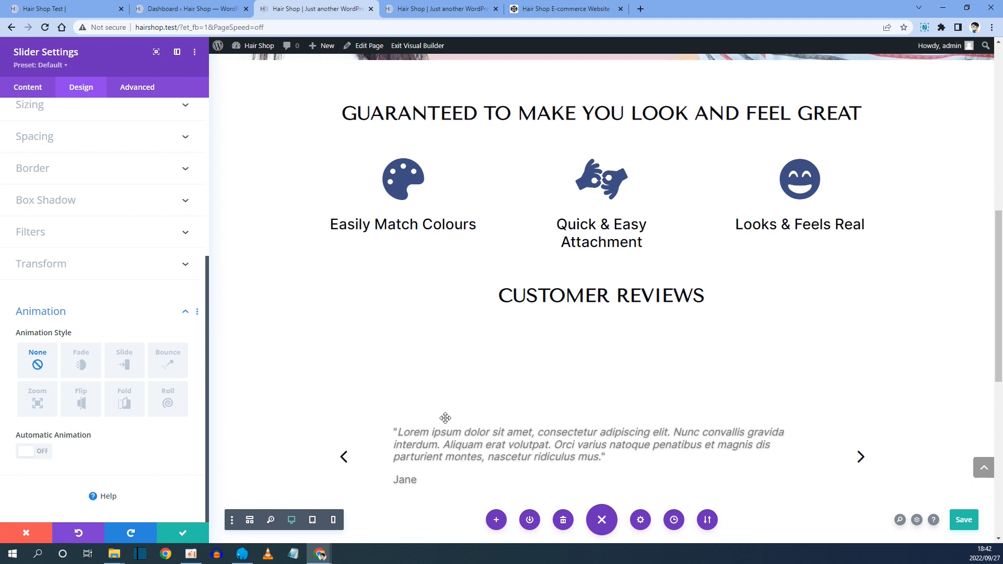
pyautogui.click(43, 447)
pyautogui.scroll(-1, 44, 448)
pyautogui.scroll(-1, 44, 447)
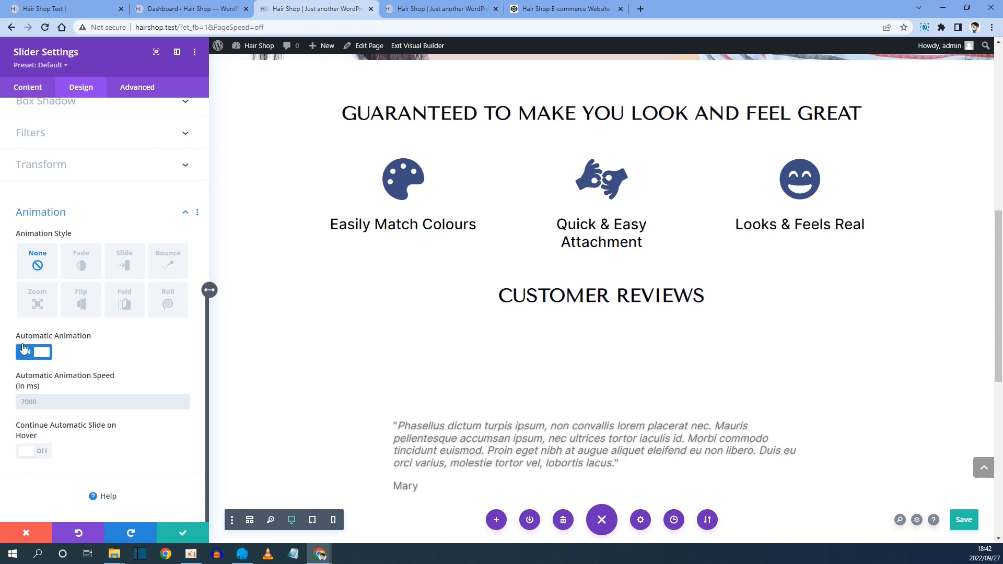
pyautogui.click(46, 354)
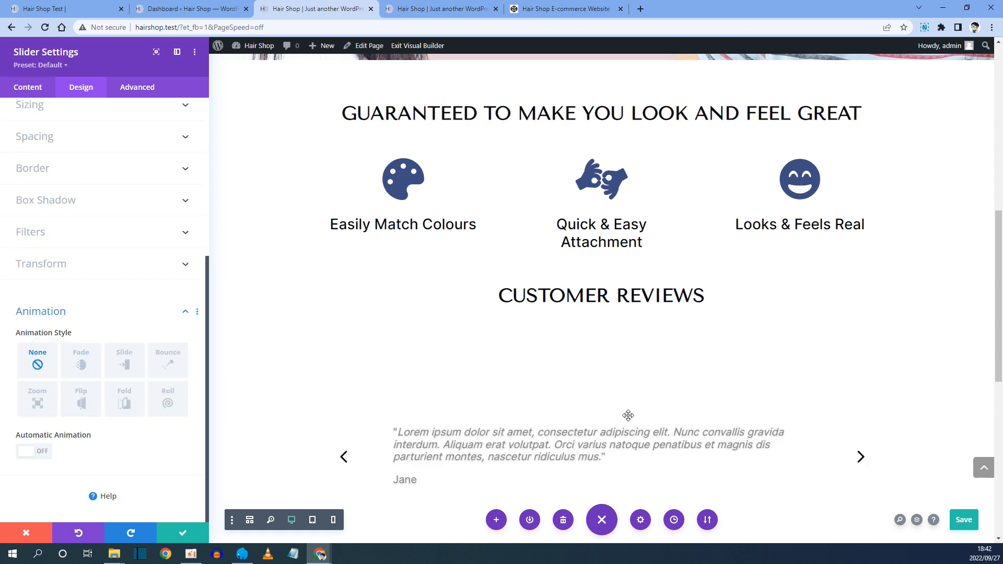
# Preview the next testimonial slide and save the page.
pyautogui.click(860, 457)
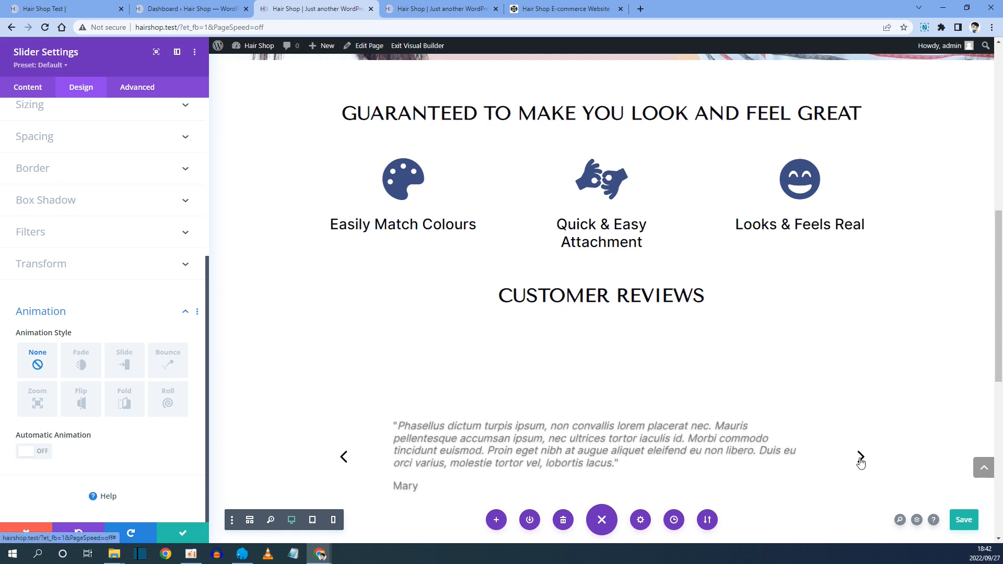
pyautogui.scroll(-2, 607, 474)
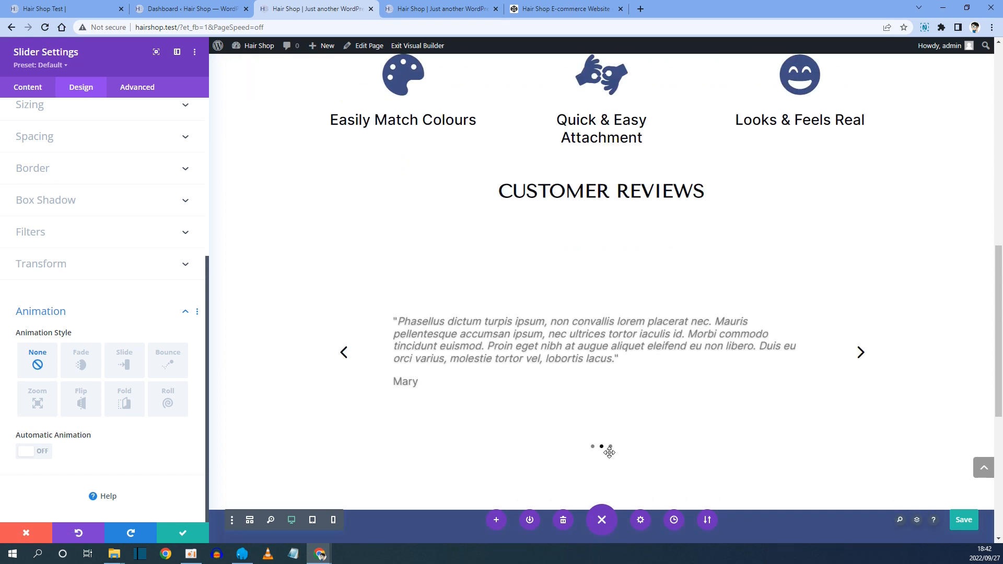
pyautogui.hotkey('ctrl', 's')
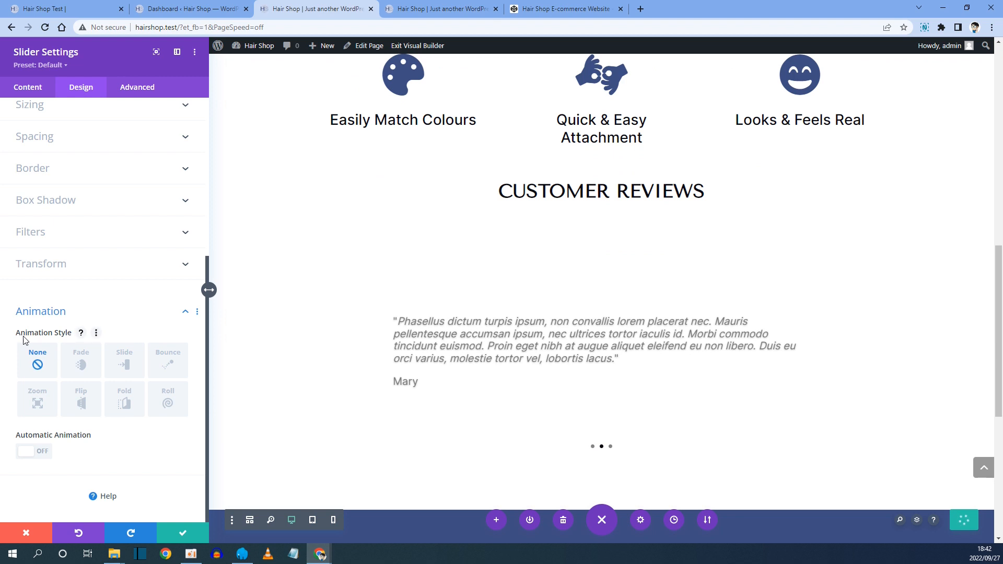
# Try the Fade, Bounce, Roll and Fold animation styles on the slider before resetting the style to None.
pyautogui.click(82, 364)
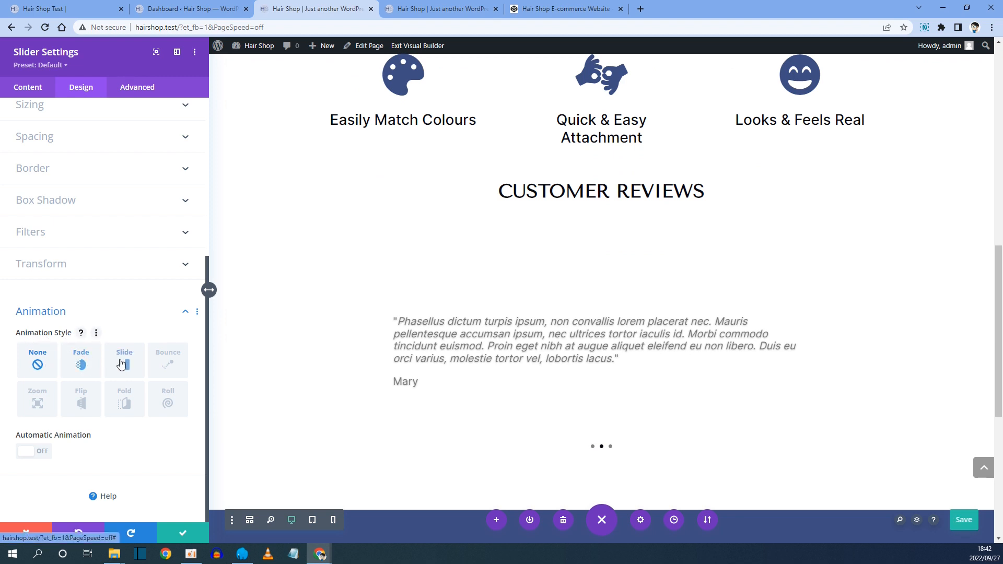
pyautogui.click(170, 366)
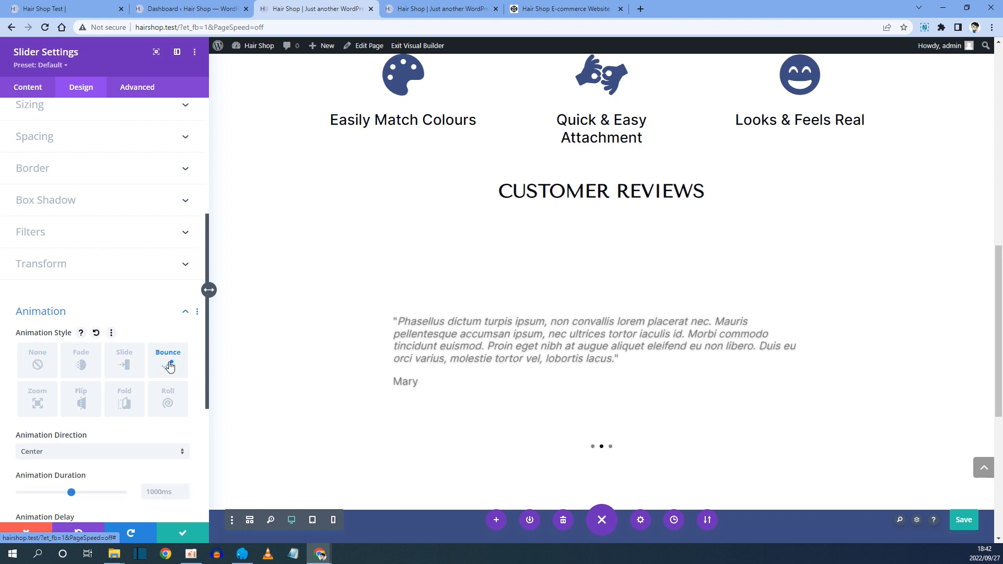
pyautogui.click(170, 400)
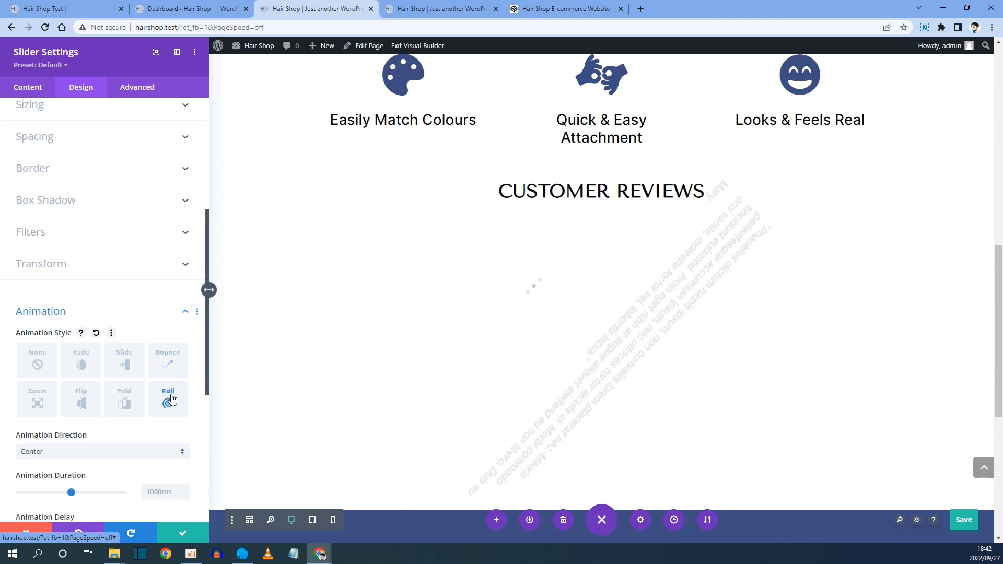
pyautogui.click(126, 401)
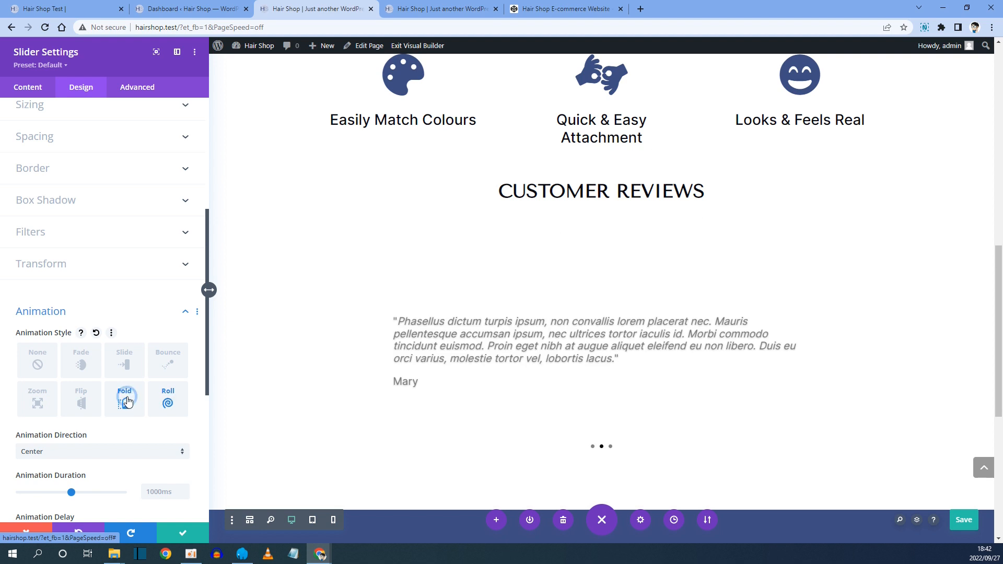
pyautogui.click(82, 364)
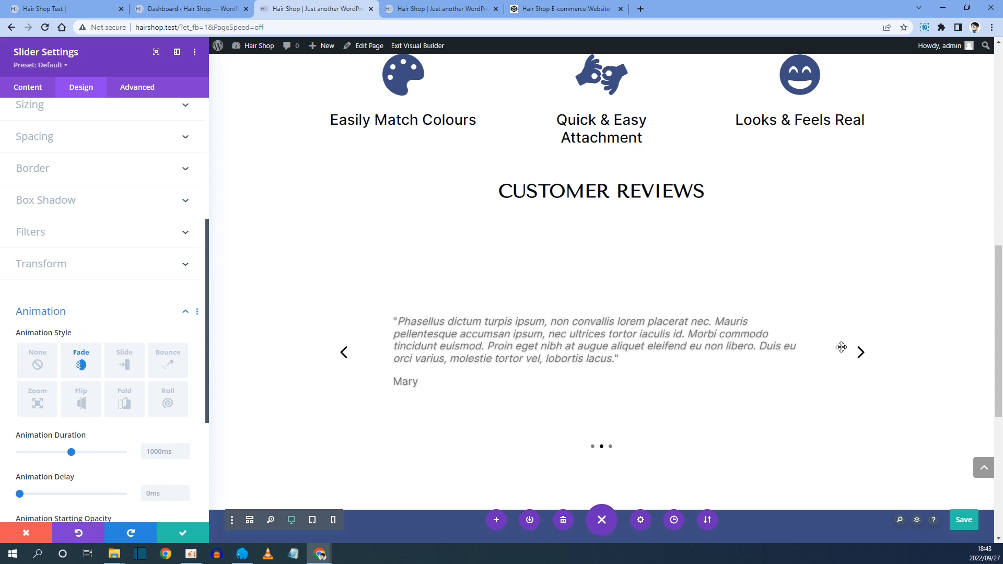
pyautogui.click(861, 354)
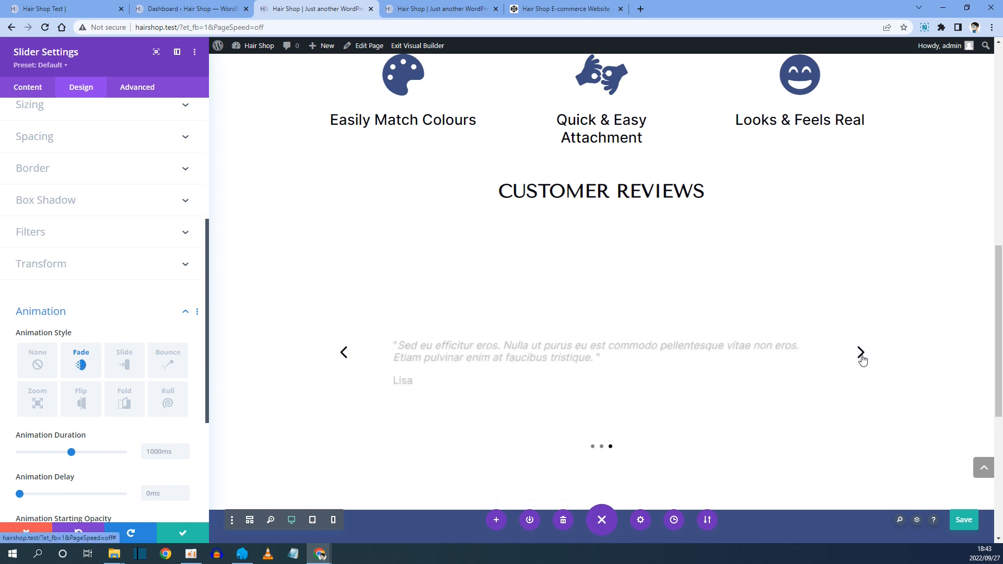
pyautogui.click(862, 358)
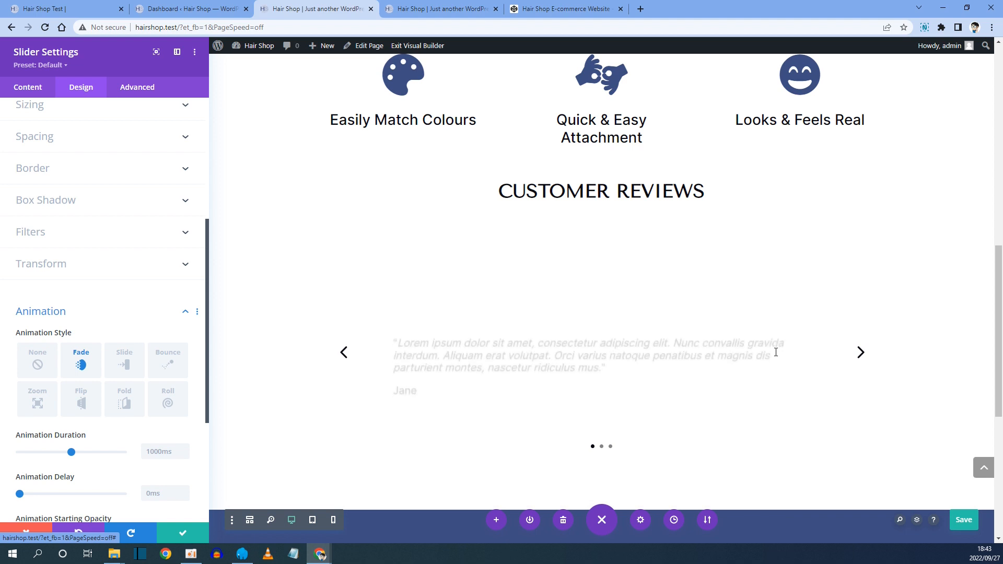
pyautogui.click(34, 361)
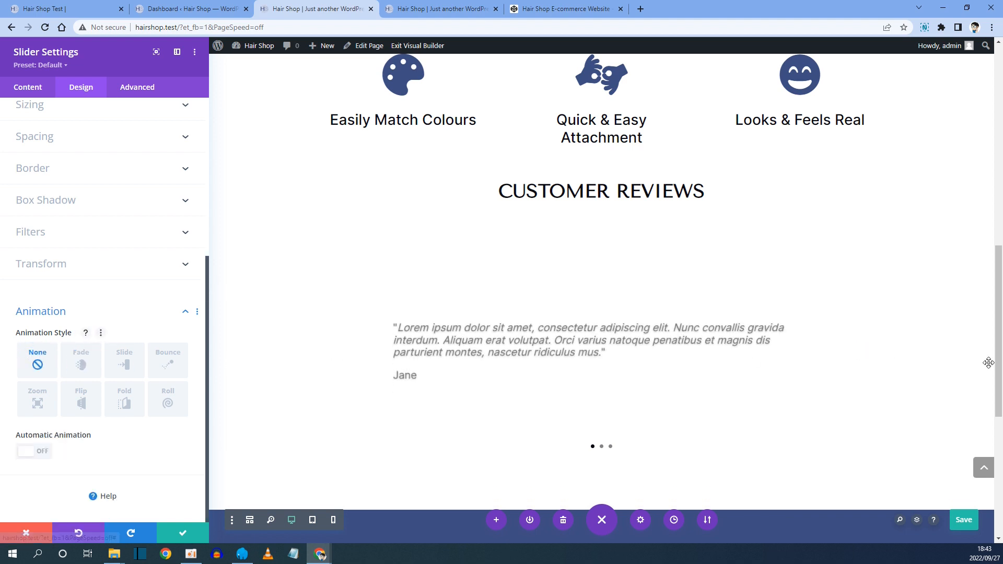
# Preview the next testimonial slide and confirm and close the slider settings.
pyautogui.click(861, 353)
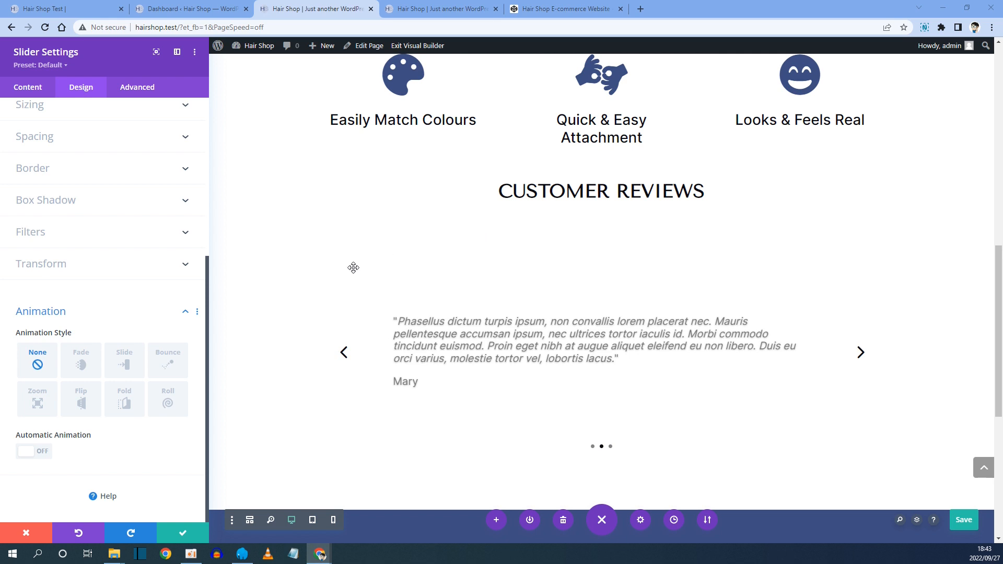
pyautogui.click(184, 534)
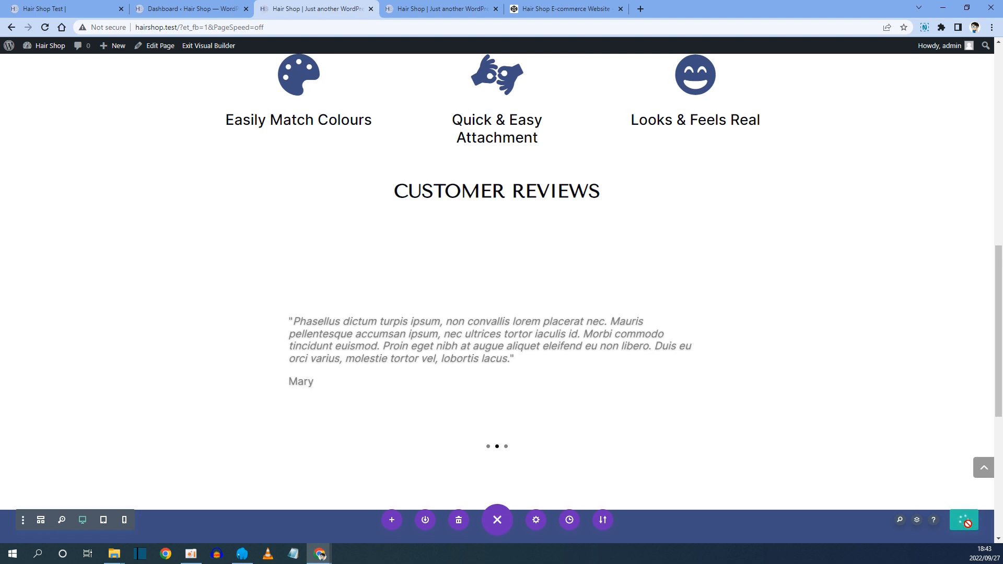
# Reload the live homepage and check how the Customer Reviews slider displays and advances.
pyautogui.click(453, 12)
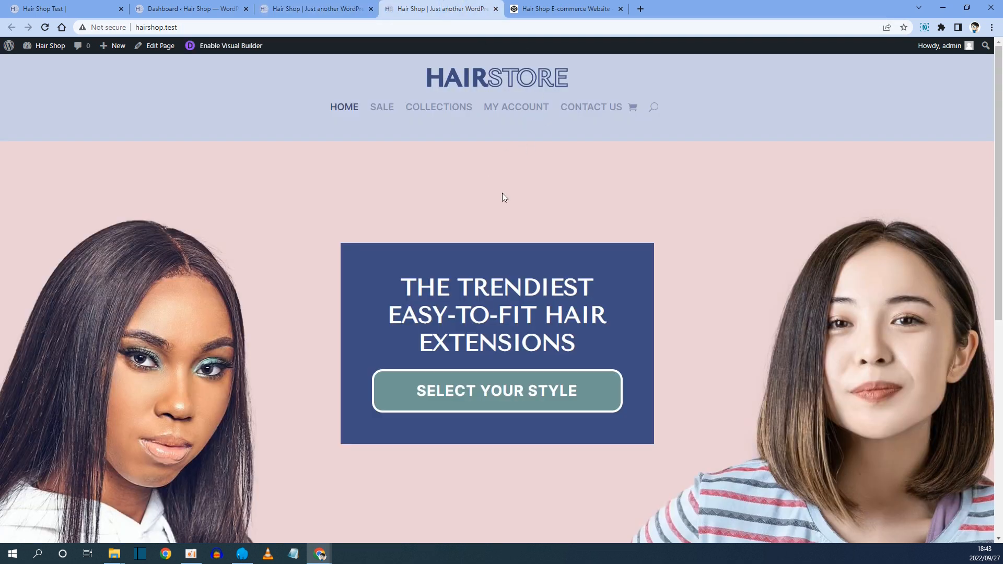
pyautogui.press('F5')
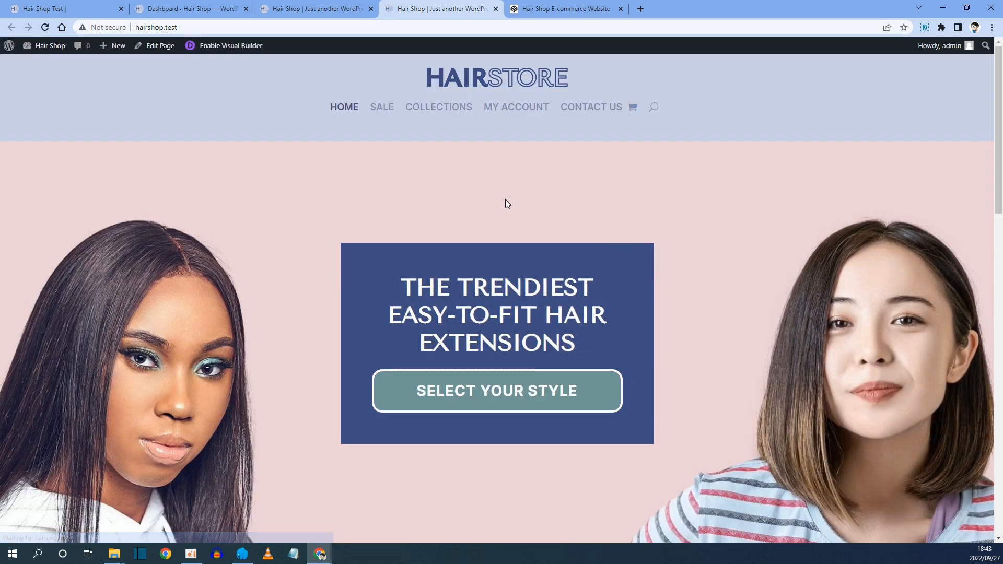
pyautogui.scroll(-4, 506, 201)
pyautogui.scroll(-8, 506, 199)
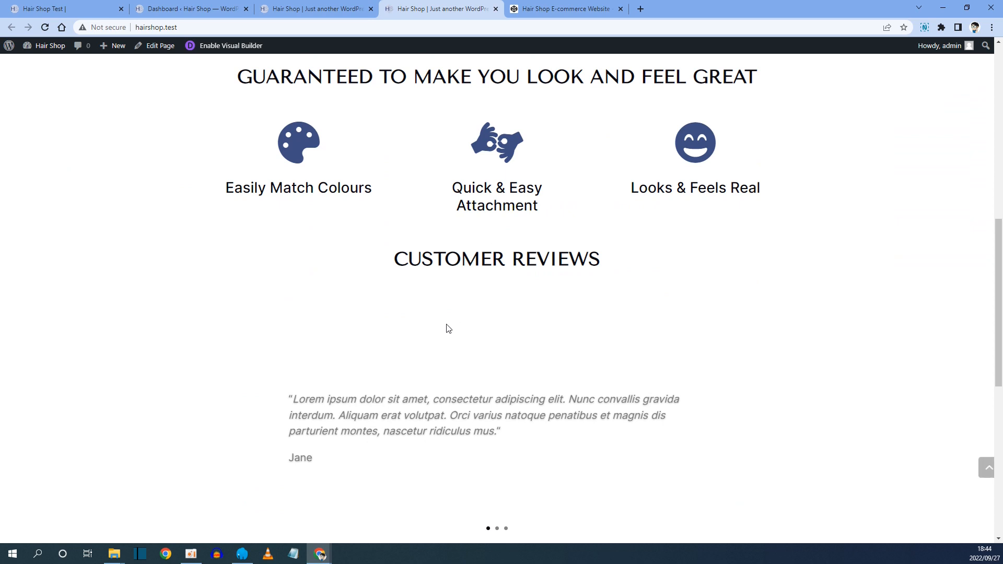
pyautogui.scroll(5, 478, 293)
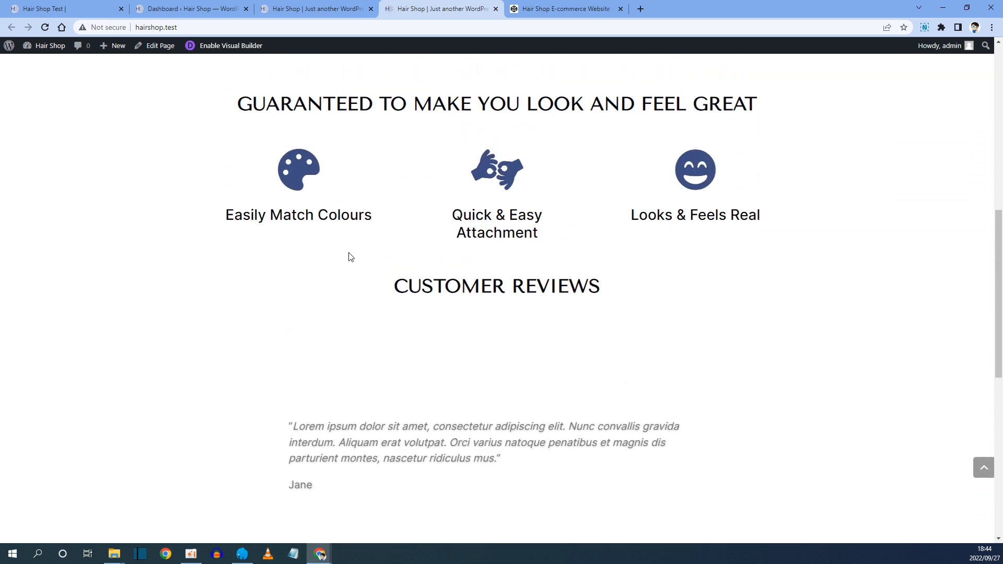
pyautogui.scroll(-6, 504, 298)
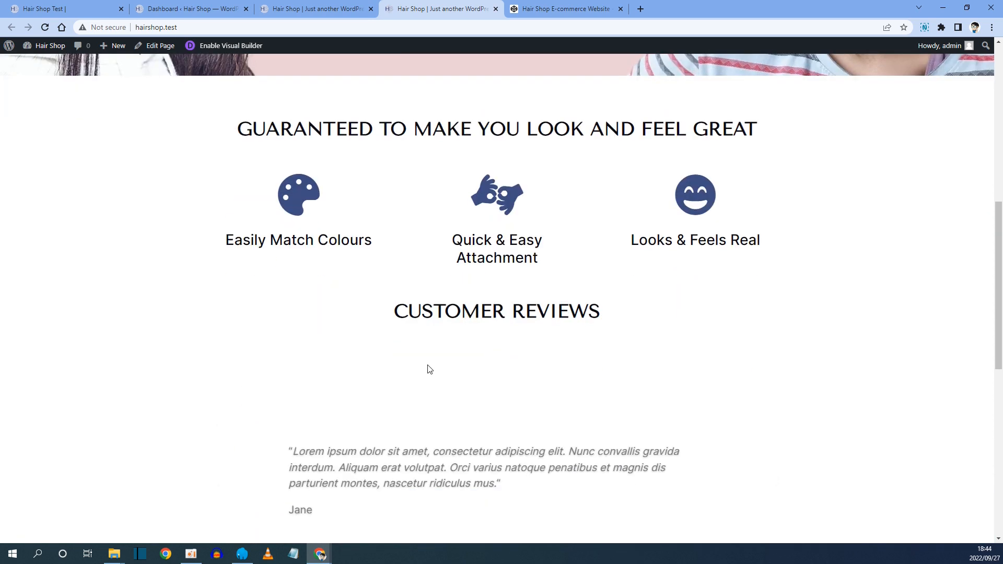
pyautogui.click(756, 274)
pyautogui.click(756, 274)
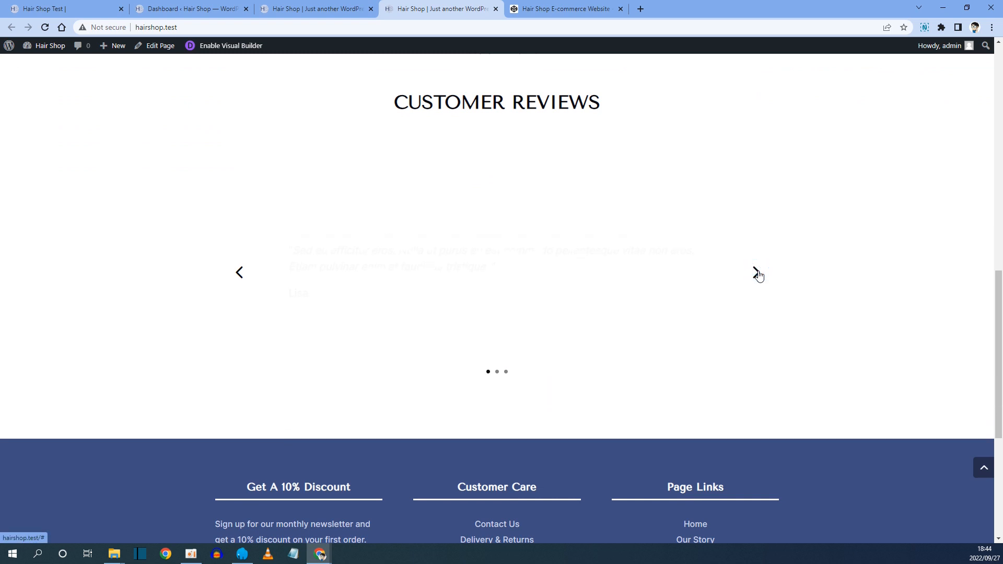
# Examine the reference site's section below the reviews, then return to the builder tab.
pyautogui.click(77, 8)
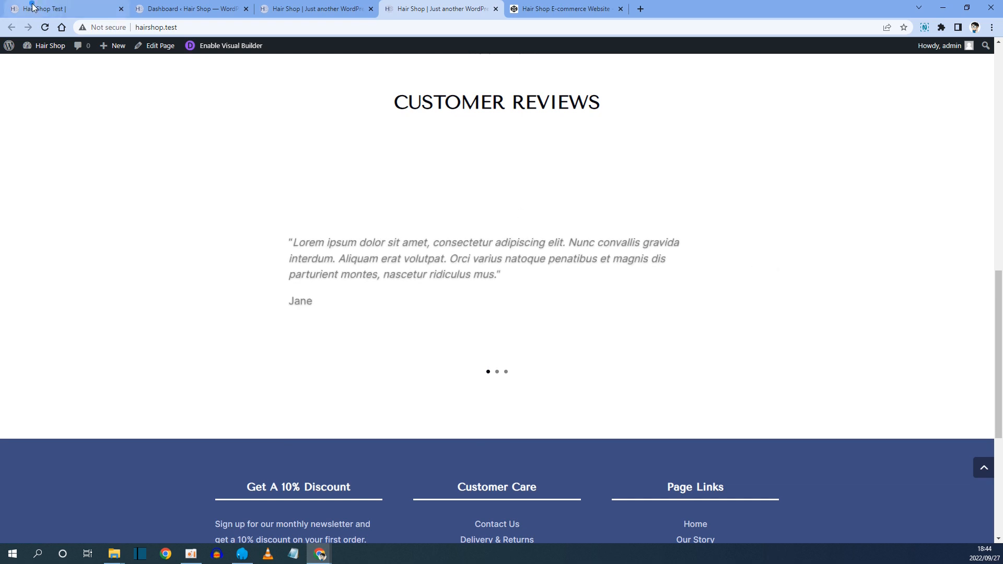
pyautogui.scroll(-4, 290, 202)
pyautogui.scroll(-5, 290, 204)
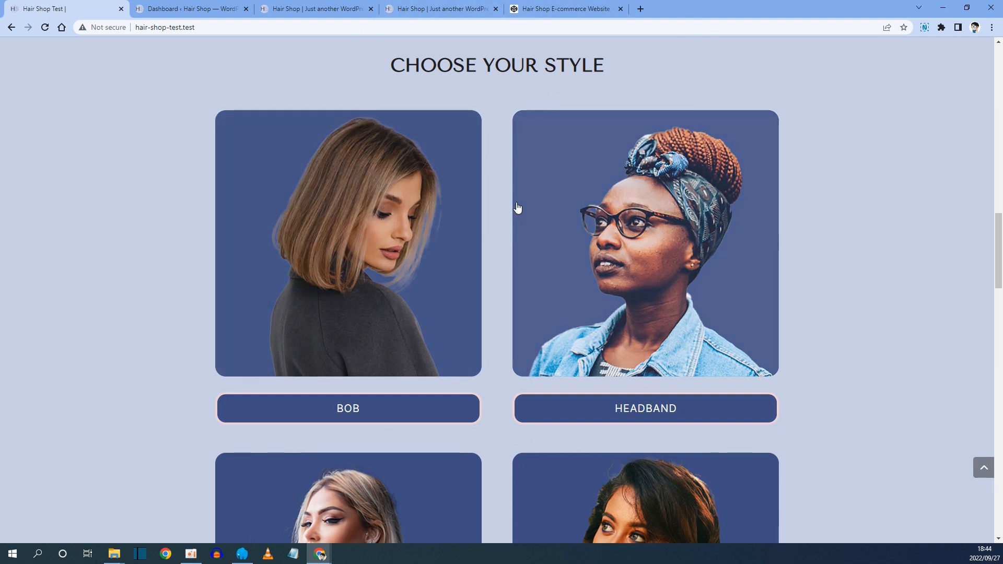
pyautogui.click(316, 8)
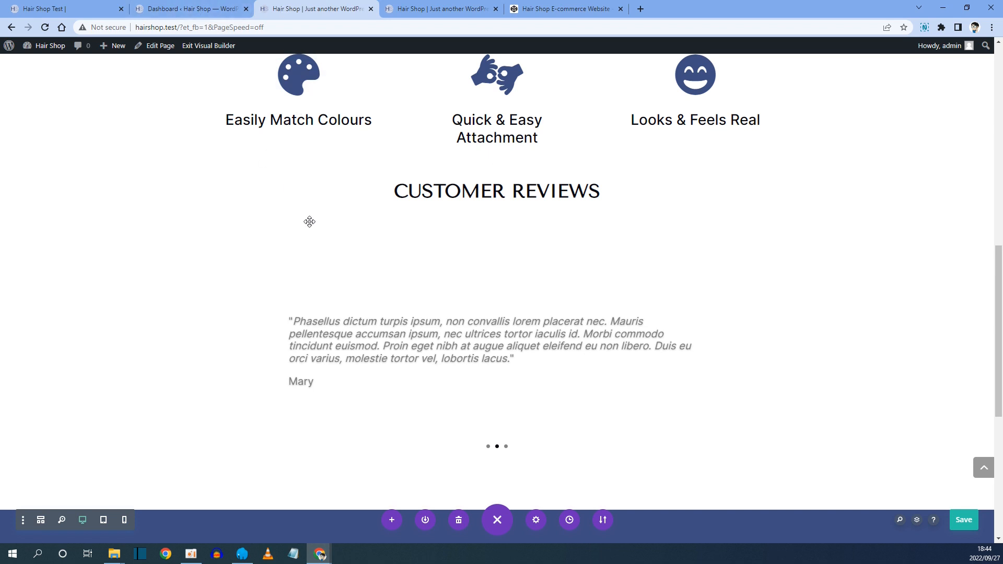
# Add a new regular section below the Customer Reviews section.
pyautogui.scroll(-2, 460, 293)
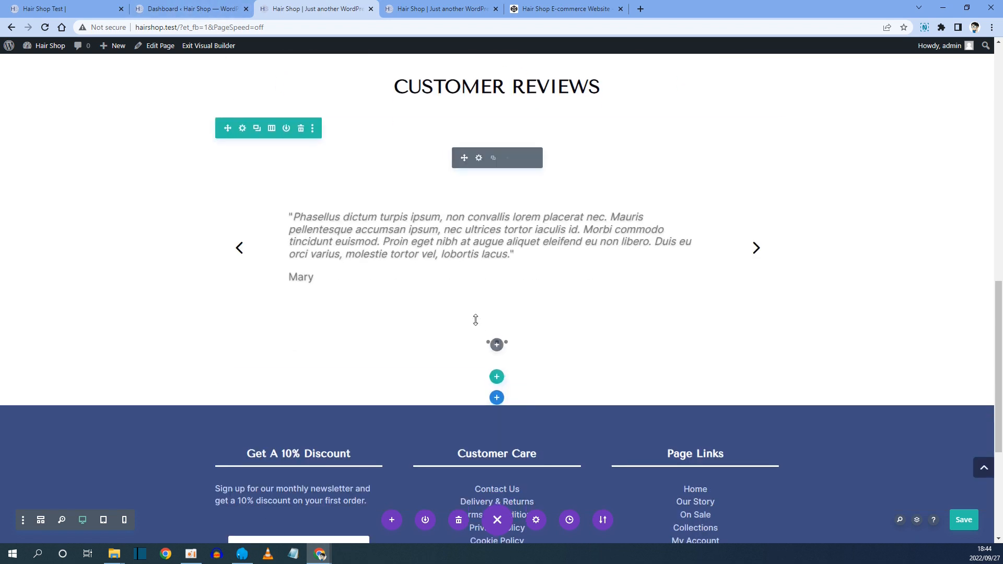
pyautogui.click(497, 400)
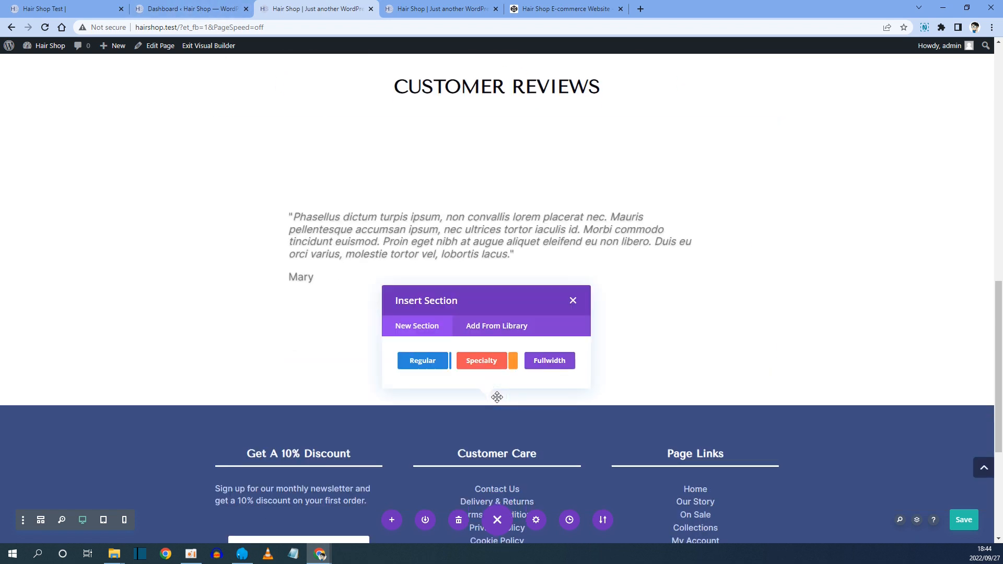
pyautogui.click(423, 360)
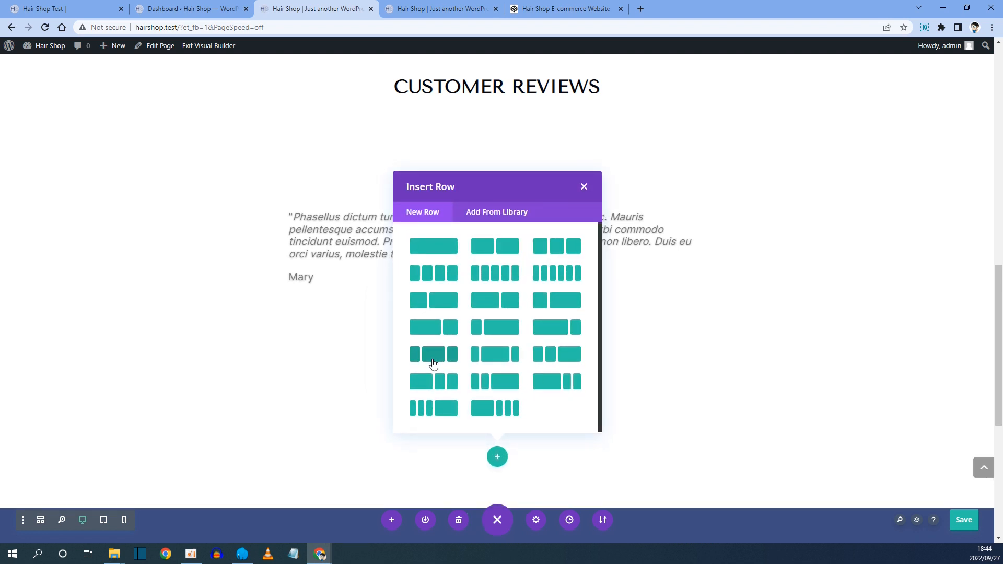
# Copy the CHOOSE YOUR STYLE heading text from the reference site.
pyautogui.click(65, 8)
pyautogui.scroll(1, 449, 151)
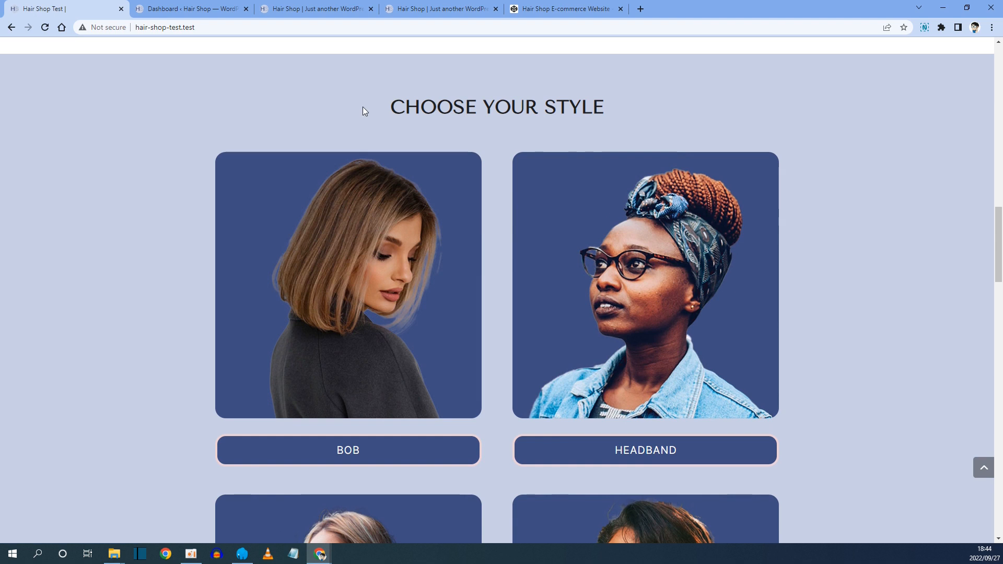
pyautogui.moveTo(378, 108); pyautogui.dragTo(604, 99)
pyautogui.rightClick(563, 108)
pyautogui.click(569, 118)
pyautogui.click(296, 8)
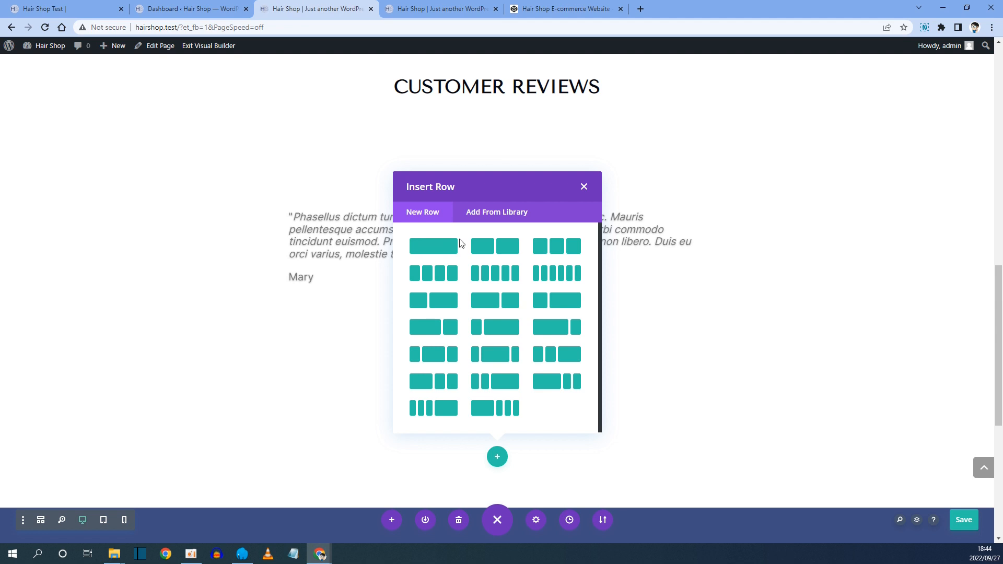
pyautogui.click(79, 5)
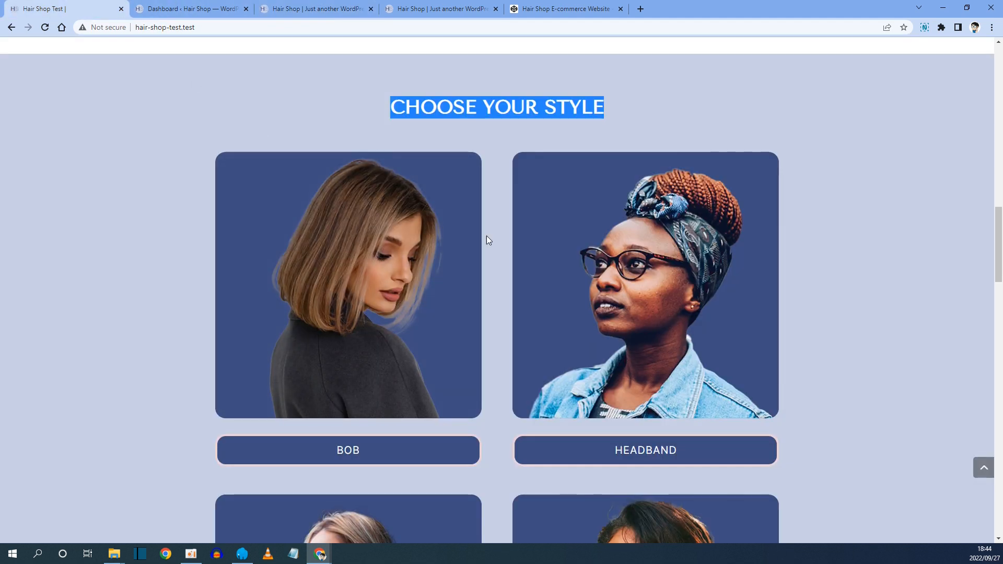
pyautogui.scroll(-2, 397, 387)
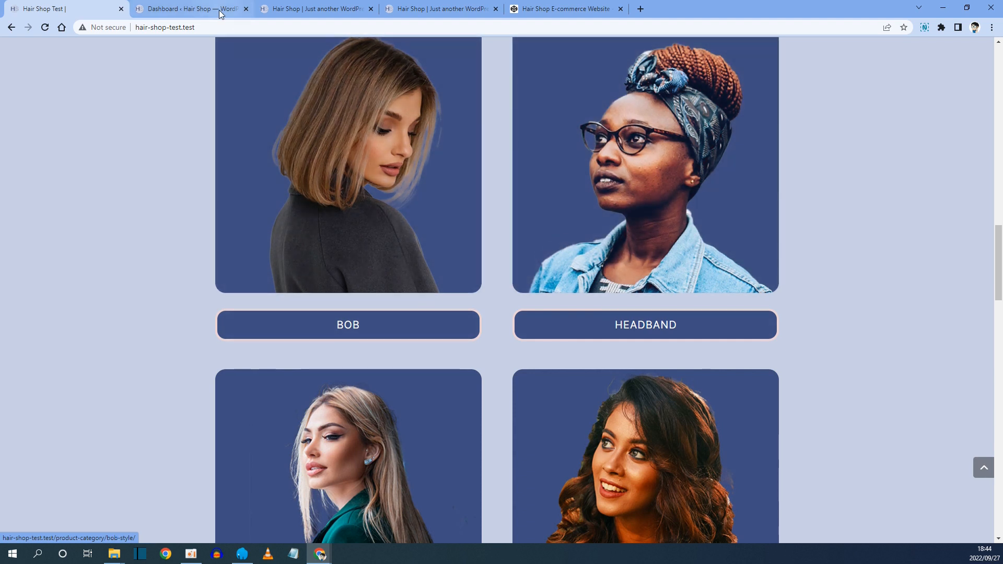
# Insert a two-column row into the new section and close the module picker.
pyautogui.click(287, 10)
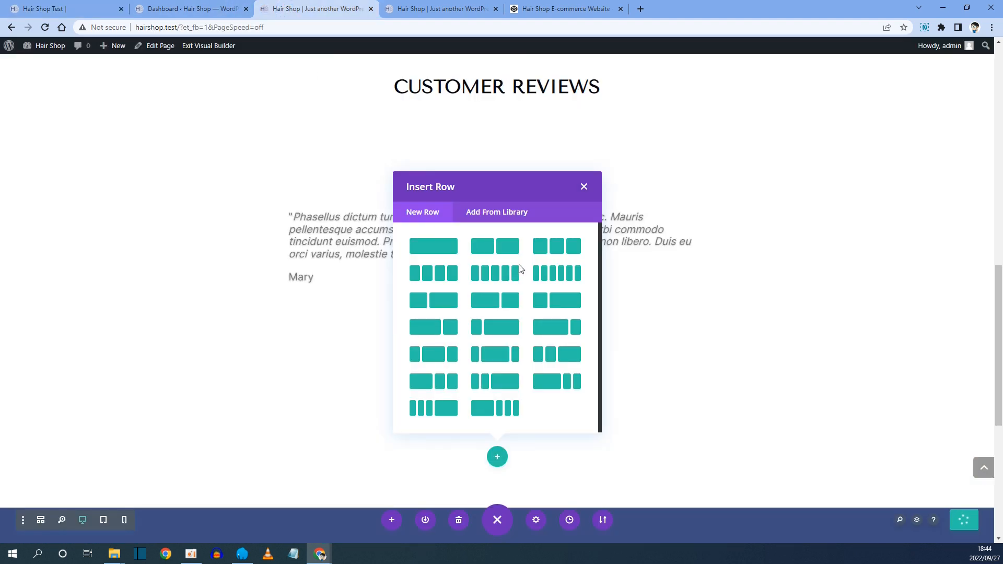
pyautogui.click(507, 247)
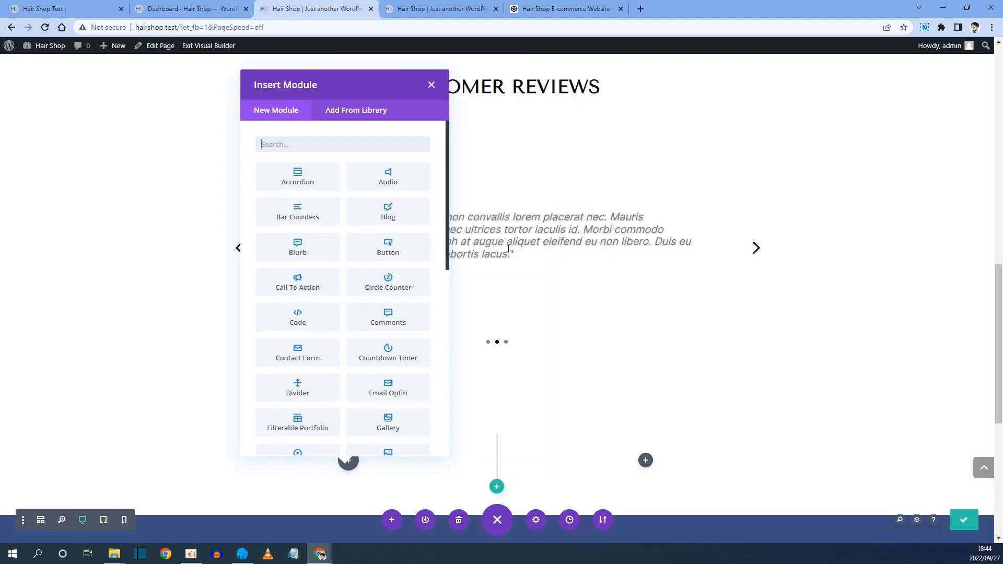
pyautogui.click(432, 86)
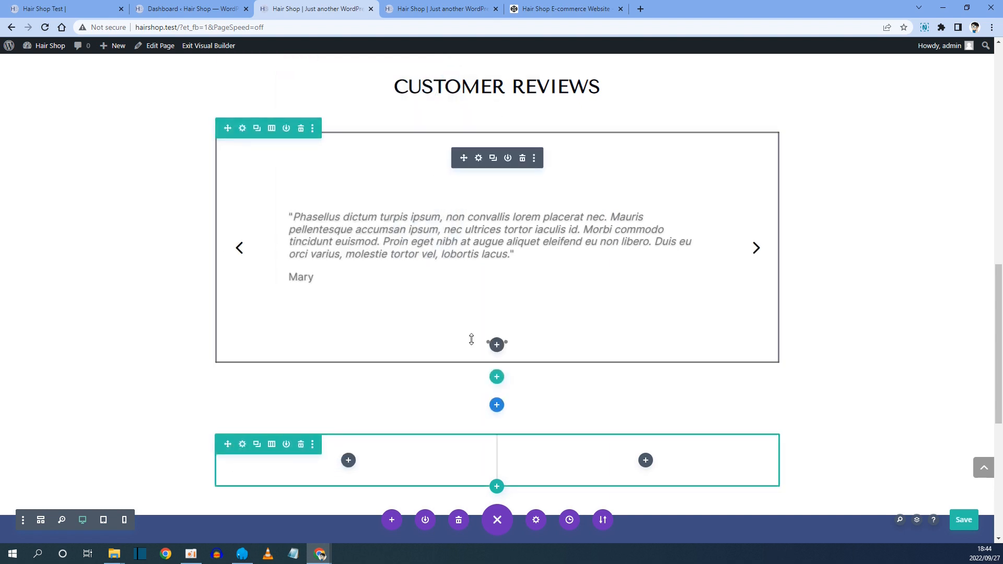
# Duplicate the Customer Reviews heading row and move the copy into the new section above the two-column row.
pyautogui.scroll(3, 518, 287)
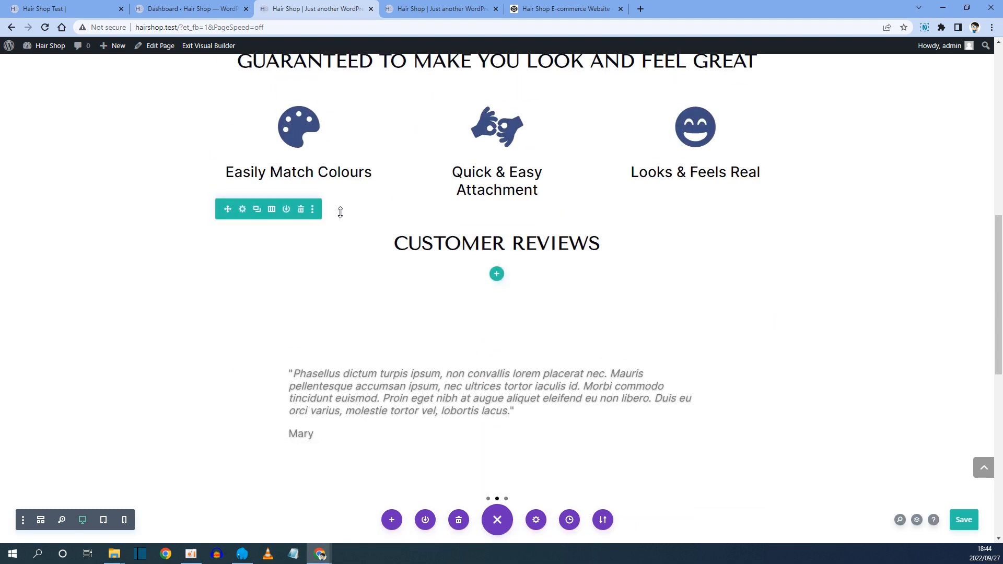
pyautogui.scroll(-2, 426, 230)
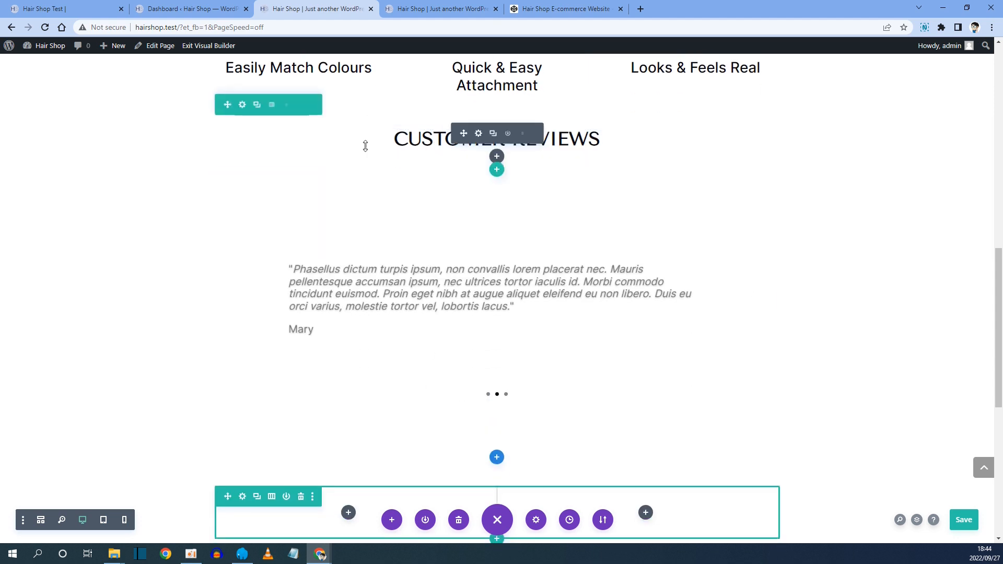
pyautogui.click(257, 105)
pyautogui.moveTo(265, 199); pyautogui.dragTo(447, 469)
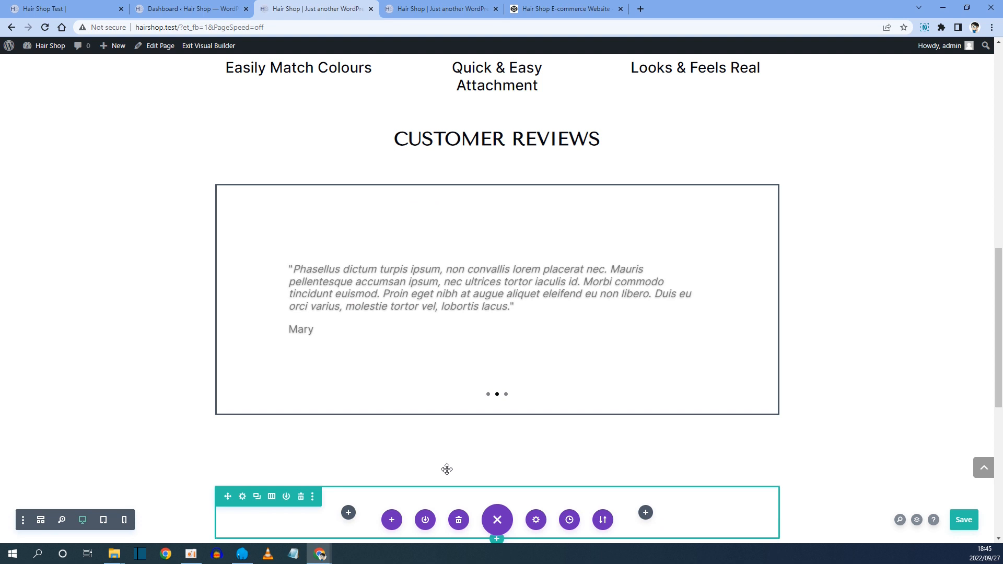
pyautogui.scroll(-4, 447, 469)
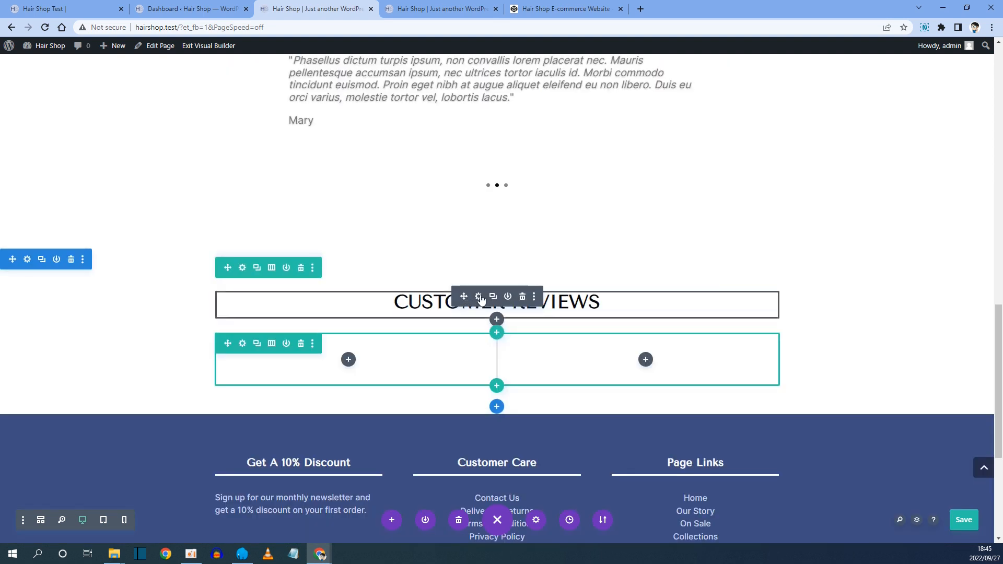
# Replace the copied heading's text with the pasted CHOOSE YOUR STYLE and save the text module.
pyautogui.click(480, 298)
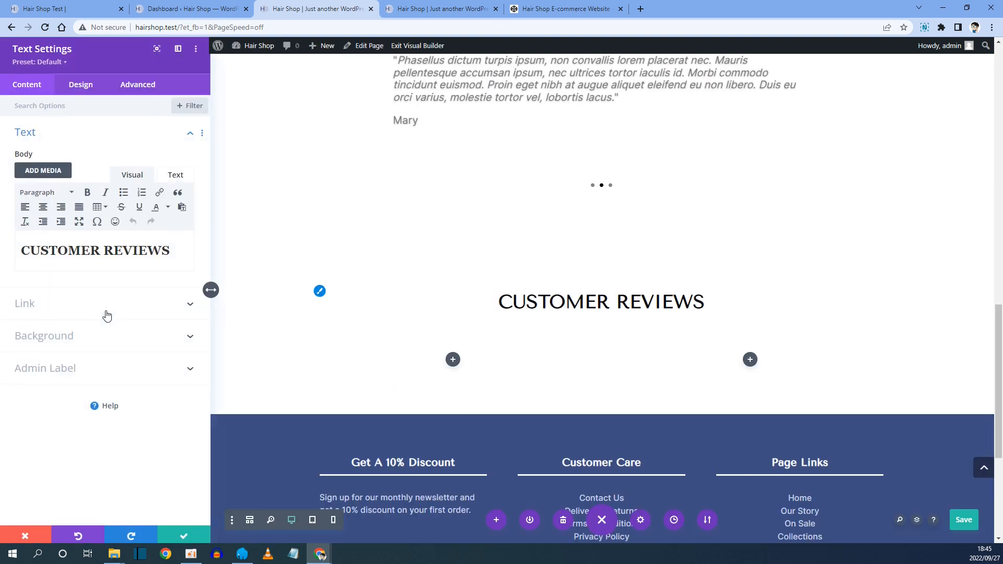
pyautogui.moveTo(171, 252); pyautogui.dragTo(23, 254)
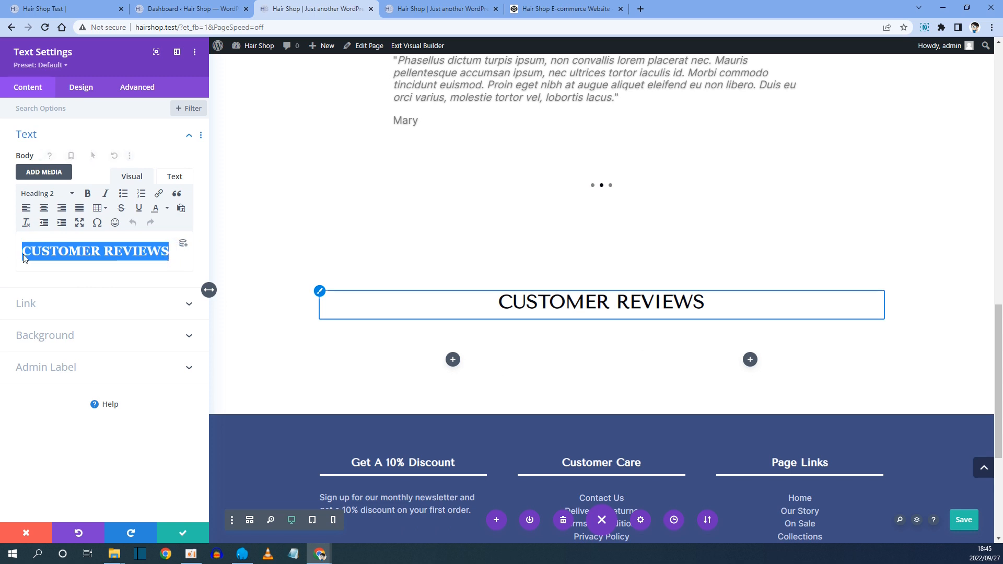
pyautogui.hotkey('ctrl', 'v')
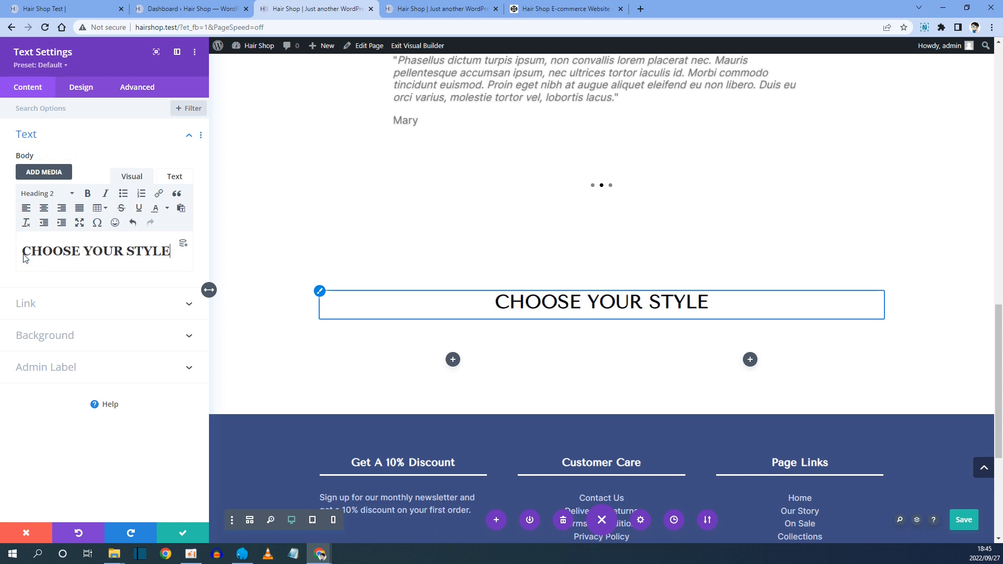
pyautogui.click(192, 536)
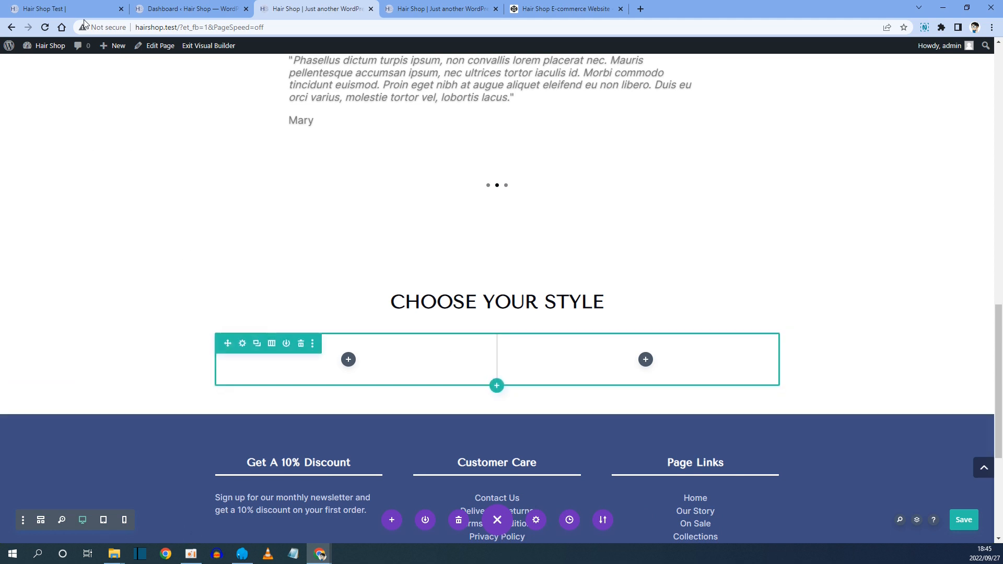
# Examine the reference site's Choose Your Style section, then return to the builder tab.
pyautogui.click(78, 9)
pyautogui.scroll(2, 205, 236)
pyautogui.click(87, 134)
pyautogui.scroll(1, 97, 142)
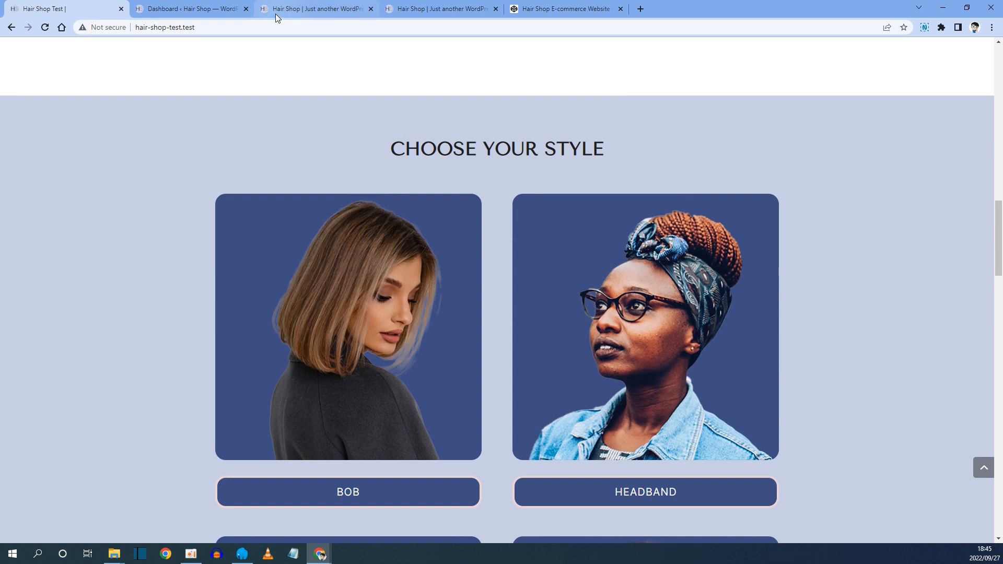
pyautogui.click(291, 9)
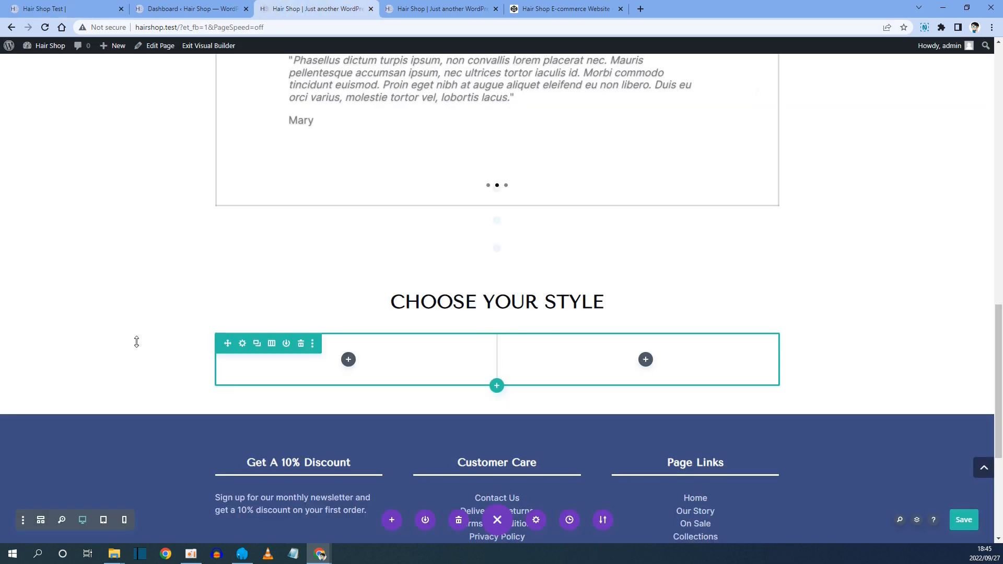
# Set the new section's background to the light lavender saved colour and save the section settings.
pyautogui.moveTo(102, 328)
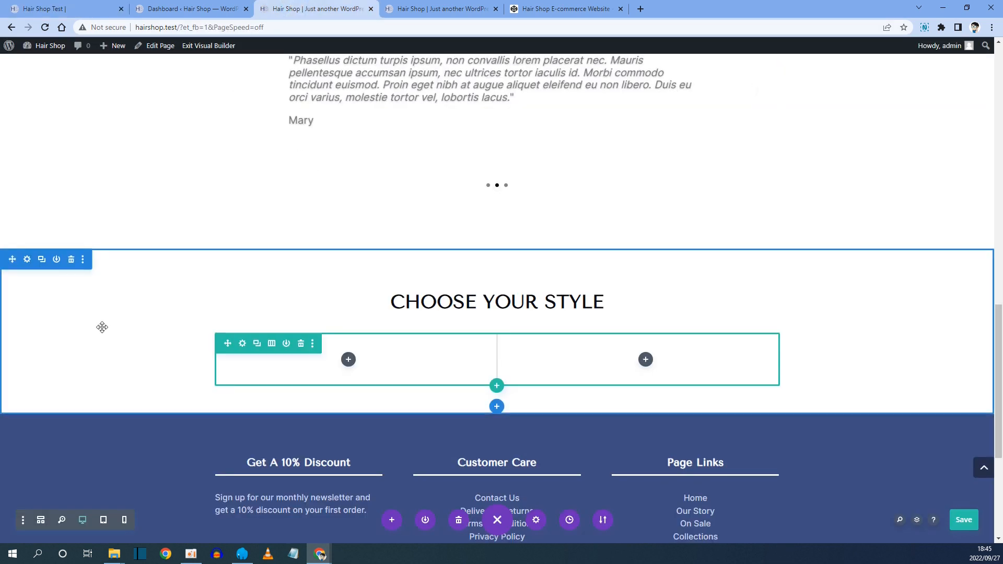
pyautogui.click(27, 259)
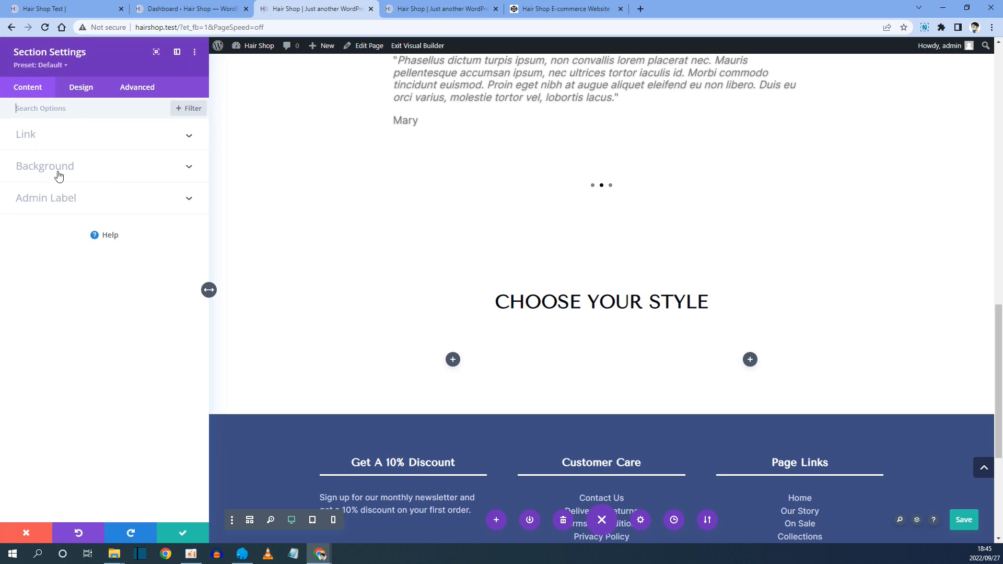
pyautogui.click(56, 167)
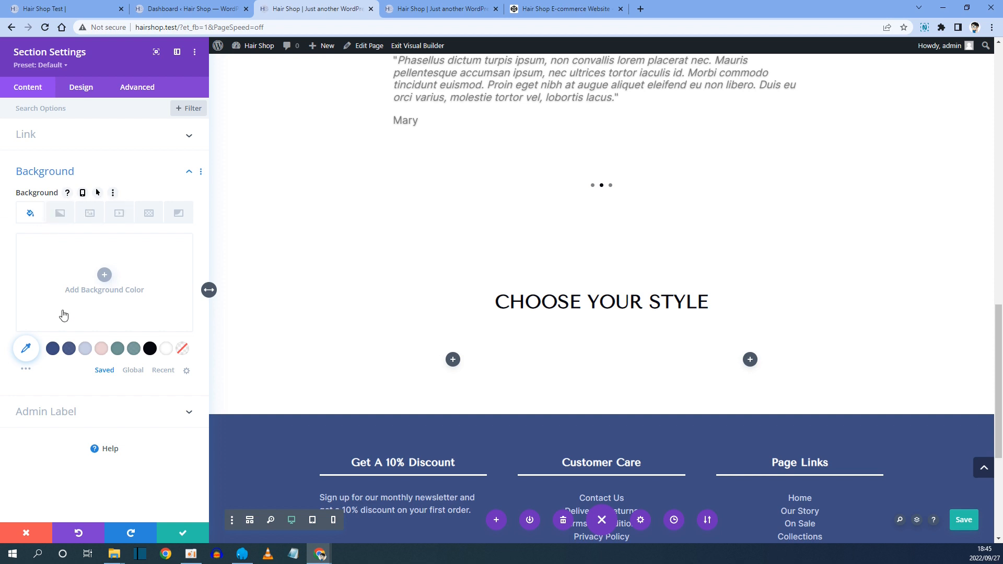
pyautogui.click(85, 350)
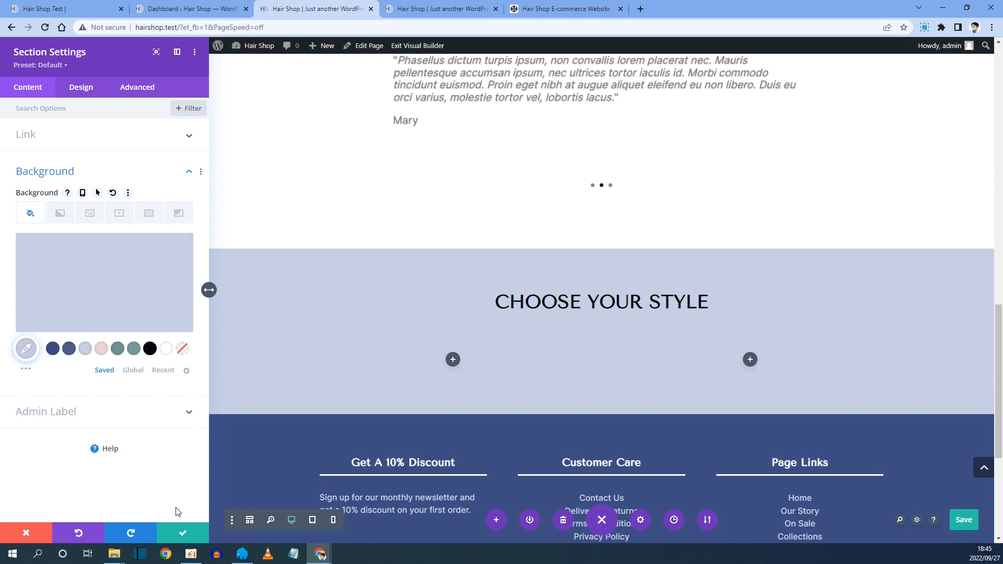
pyautogui.click(188, 533)
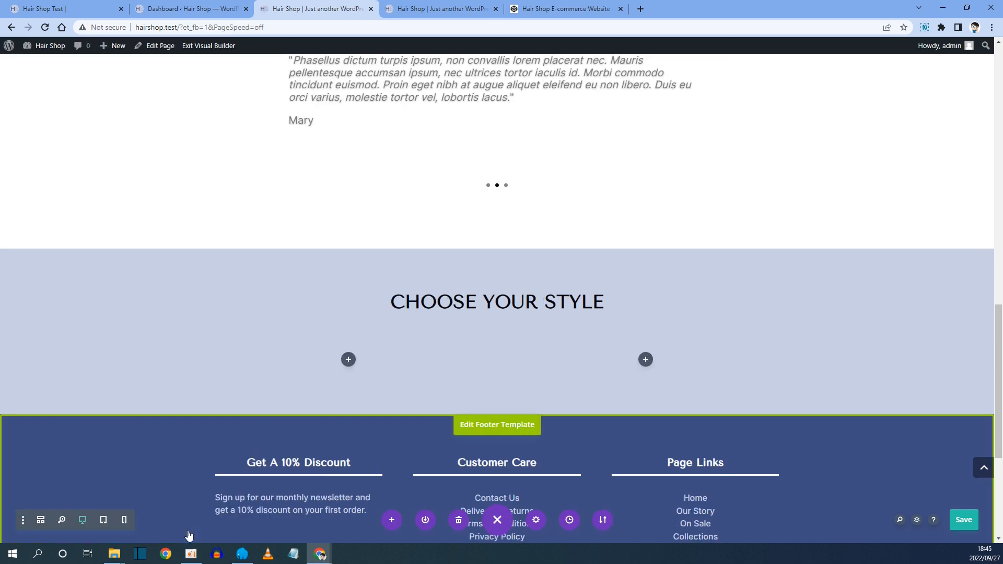
# Insert an Image module into the left column of the two-column row.
pyautogui.click(349, 359)
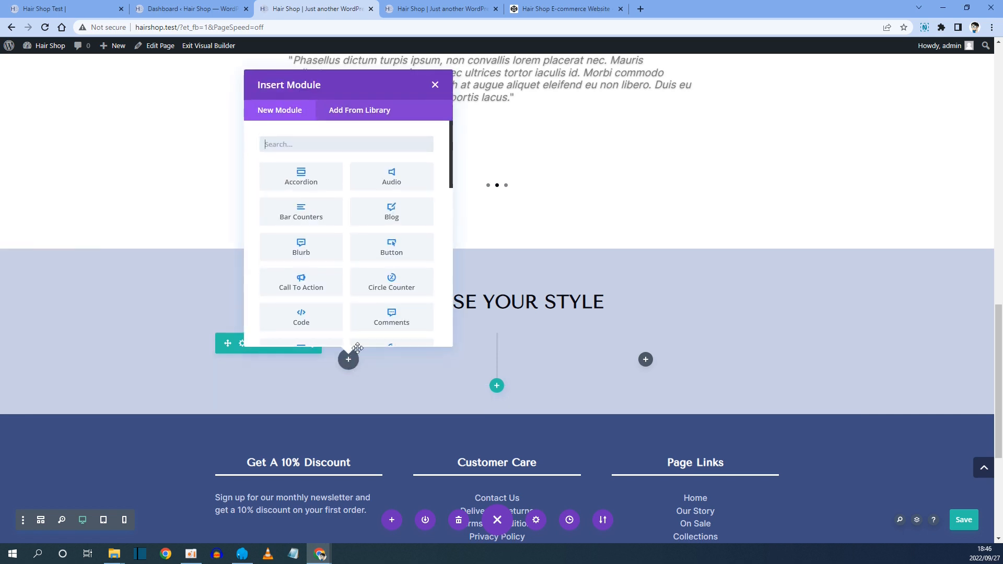
pyautogui.write('image')
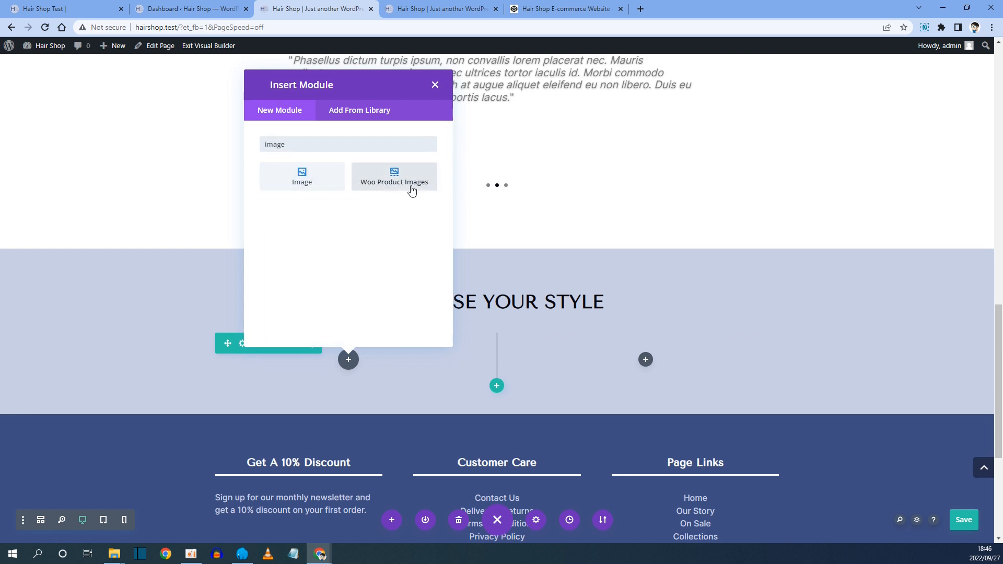
pyautogui.click(304, 183)
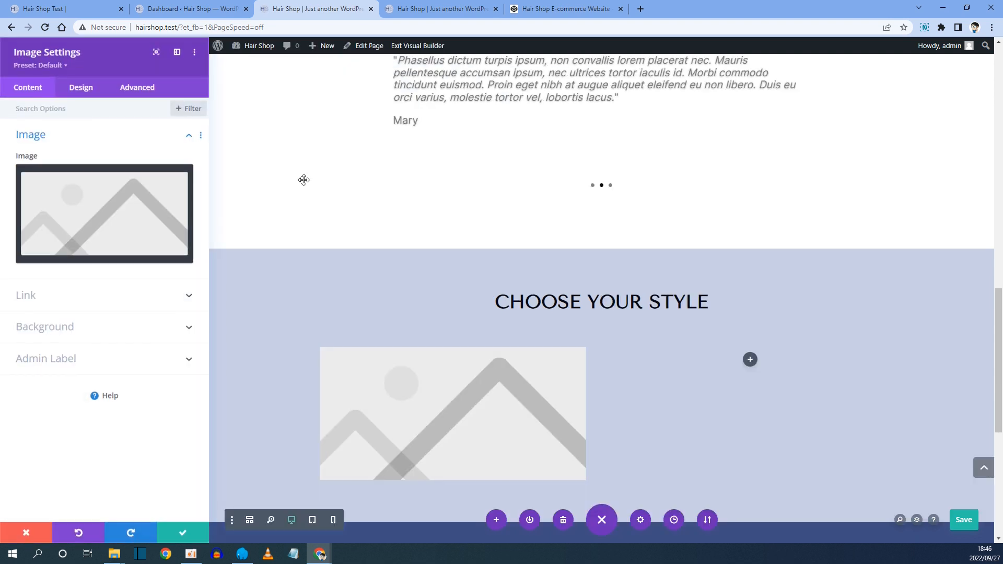
# Upload the style photos to the media library and choose bob-style.jpg as the module's image.
pyautogui.click(127, 204)
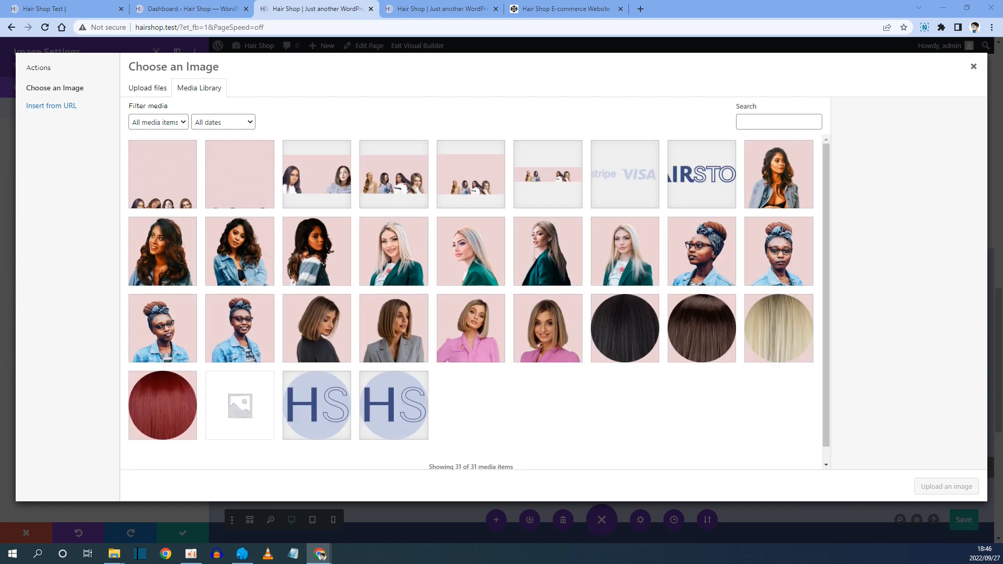
pyautogui.moveTo(3, 261); pyautogui.dragTo(310, 271)
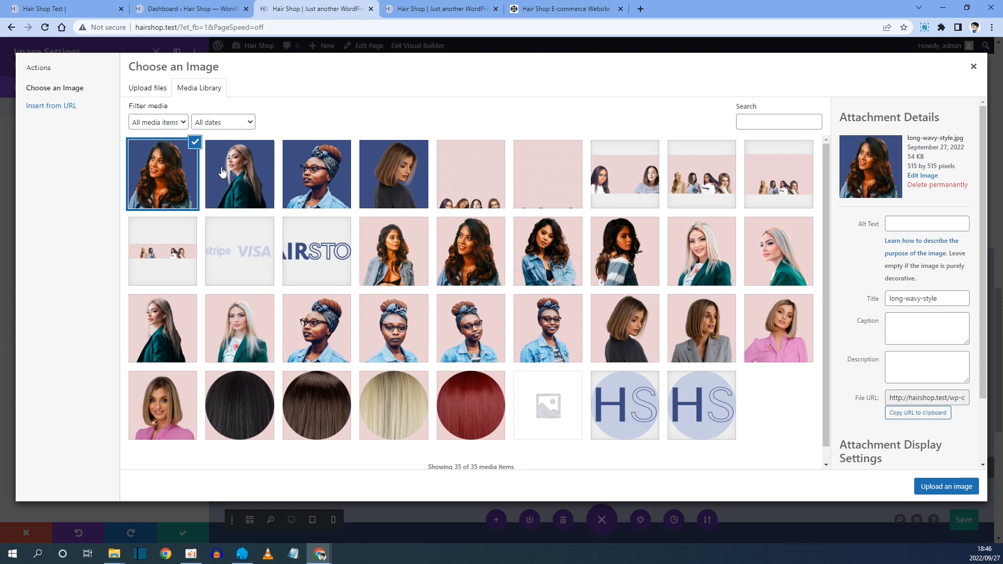
pyautogui.click(387, 173)
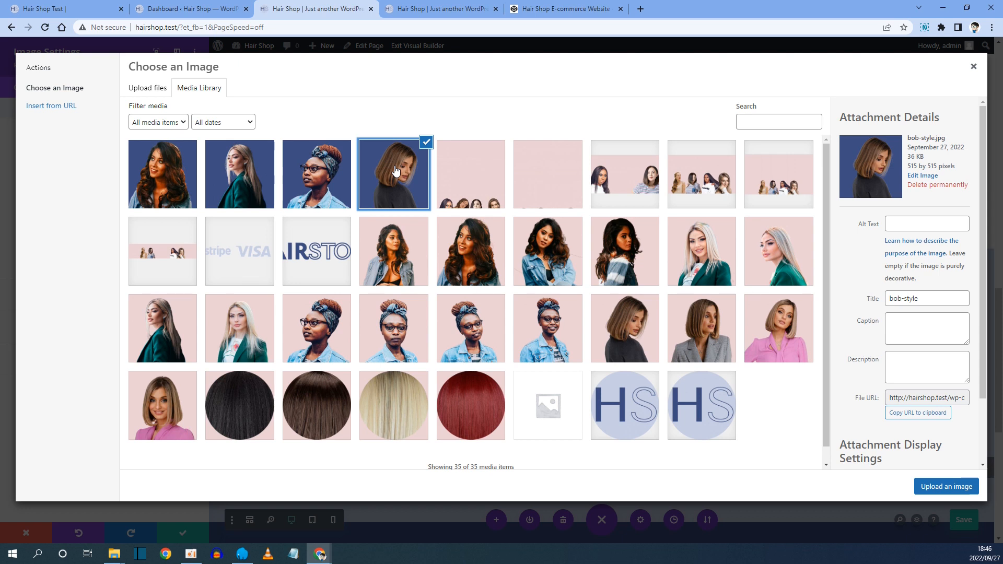
pyautogui.click(939, 490)
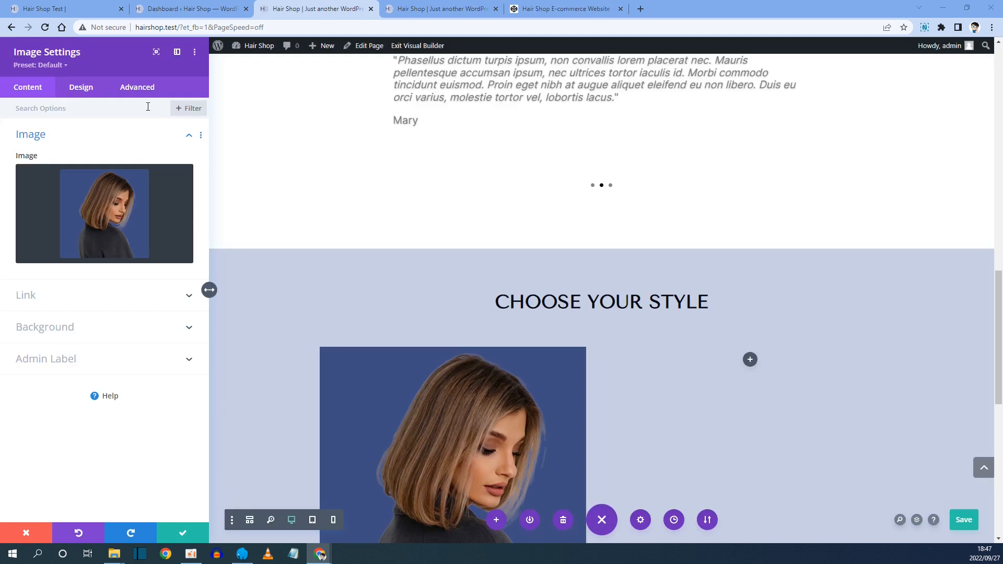
# Center-align the image and round its corners to 20px, comparing with the reference site's style card.
pyautogui.click(79, 90)
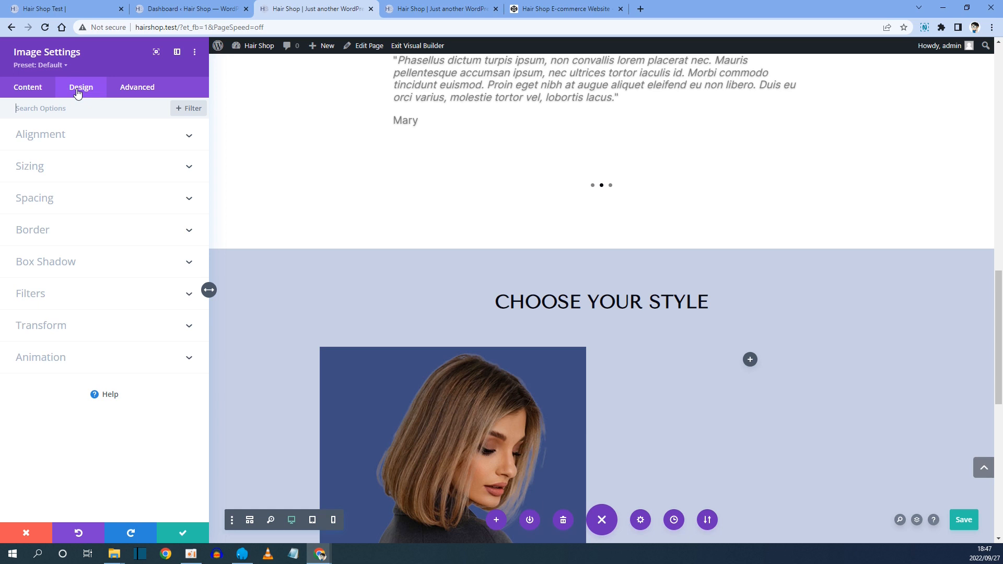
pyautogui.click(49, 138)
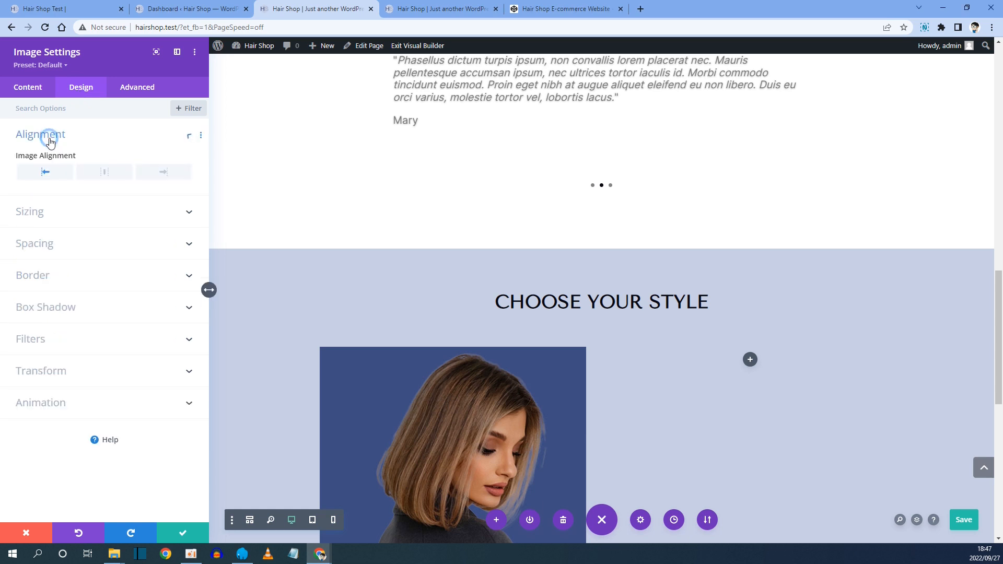
pyautogui.click(109, 172)
pyautogui.click(41, 281)
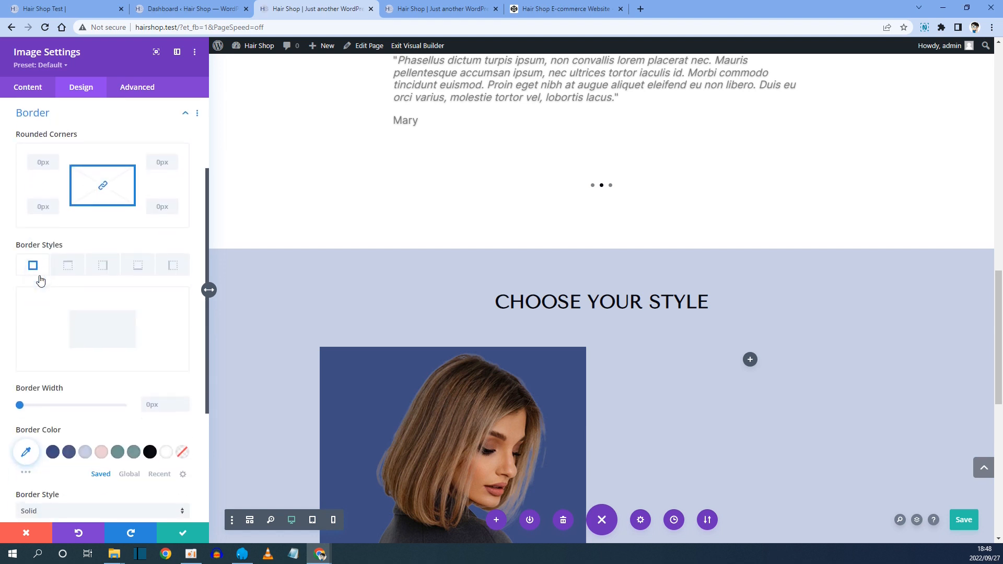
pyautogui.click(42, 4)
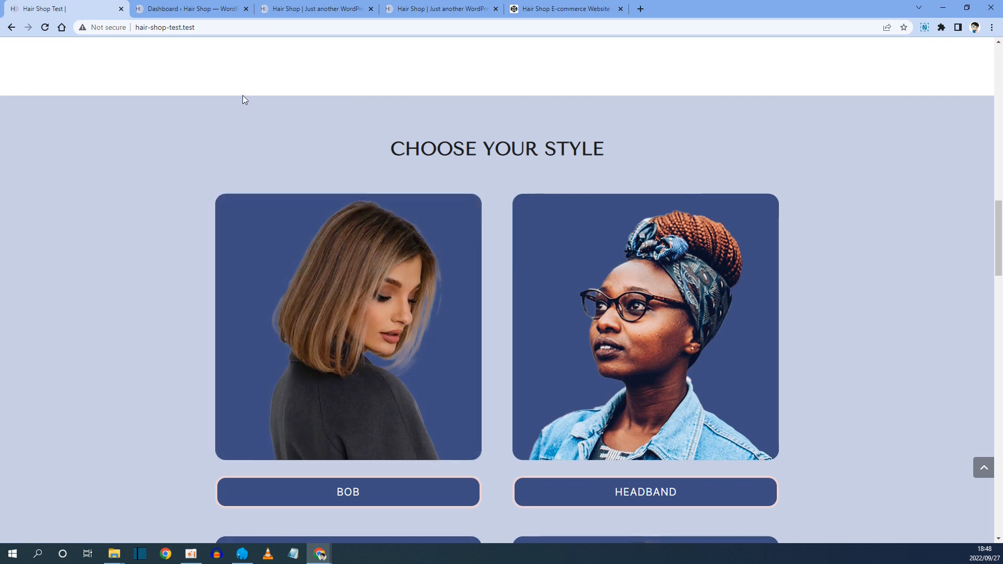
pyautogui.click(292, 9)
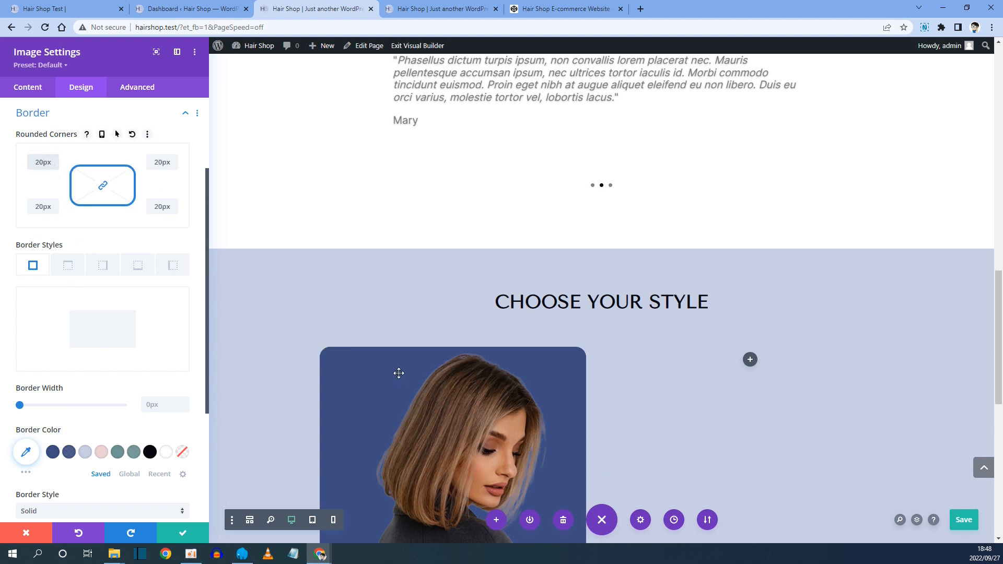
pyautogui.click(68, 9)
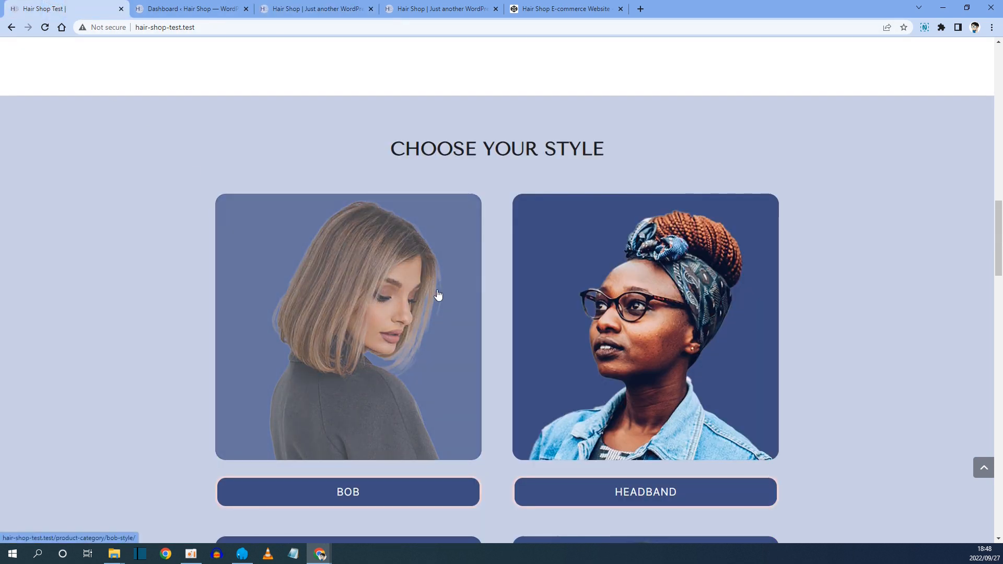
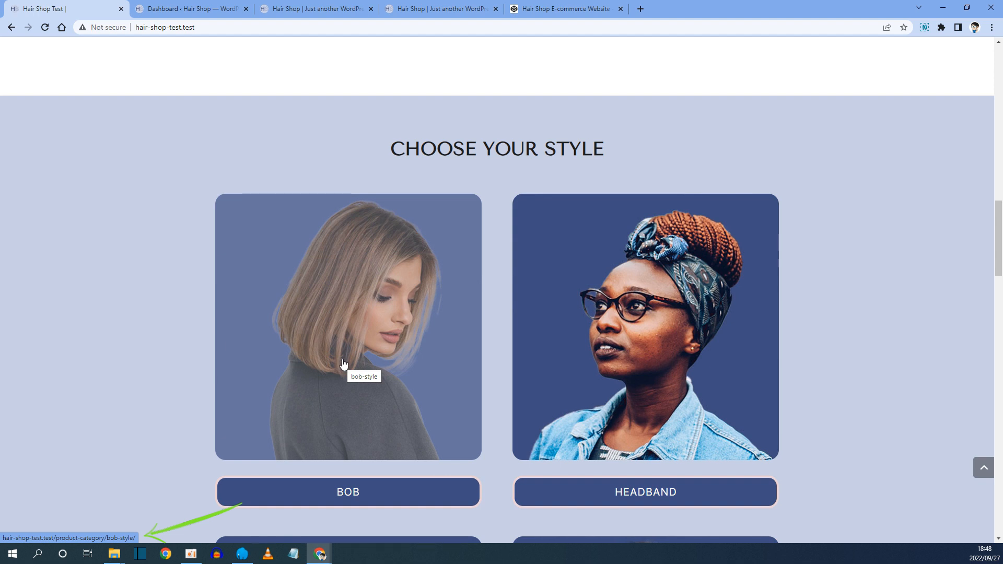
# Link the image to the Bob Style product category page, copying its link from the Product categories admin page.
pyautogui.click(288, 10)
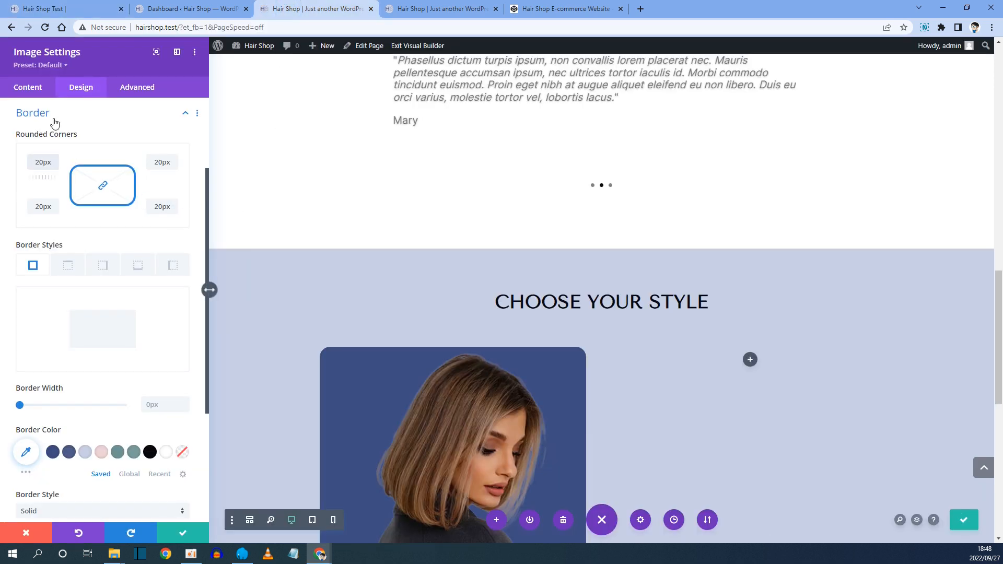
pyautogui.click(35, 94)
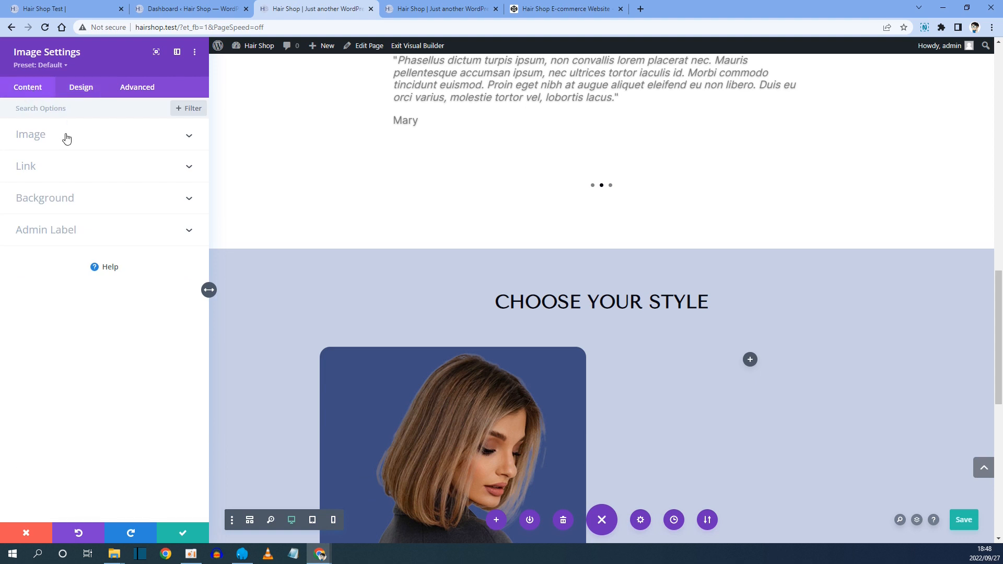
pyautogui.click(42, 169)
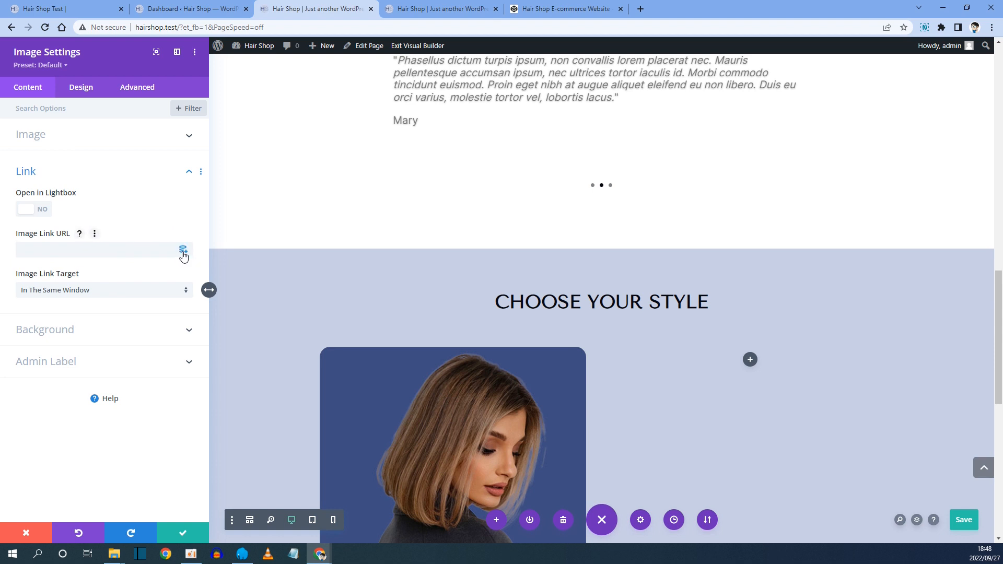
pyautogui.click(183, 251)
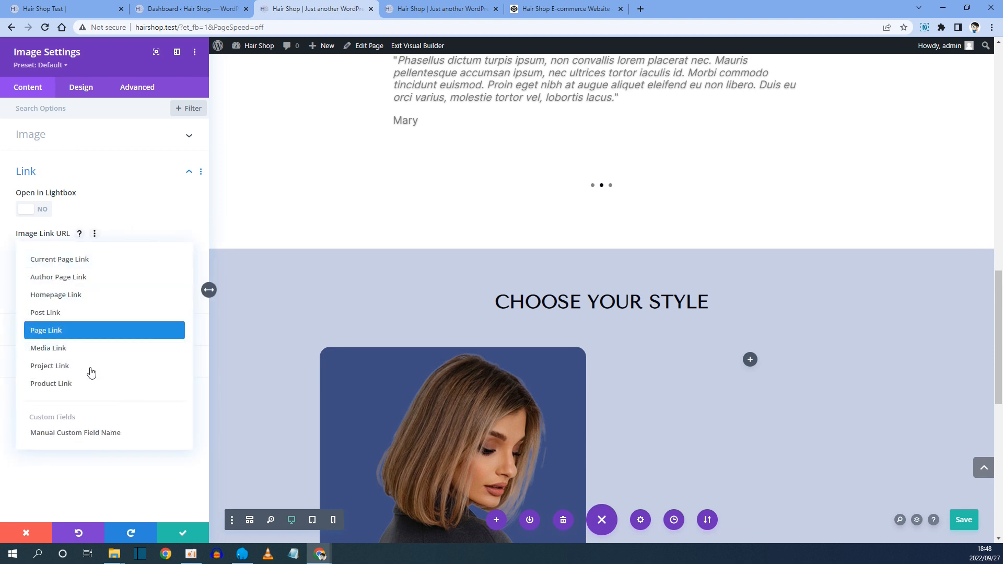
pyautogui.click(124, 473)
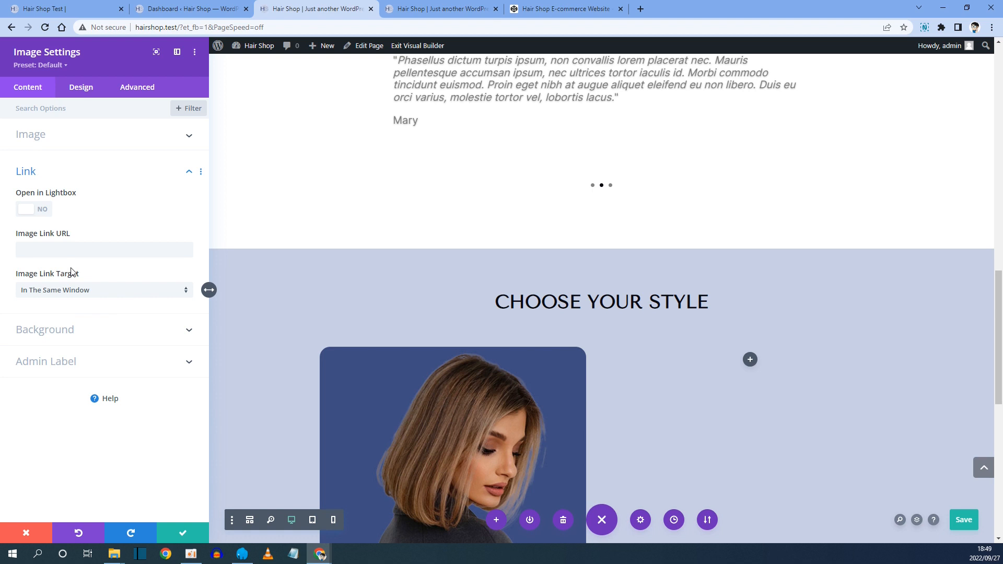
pyautogui.click(178, 9)
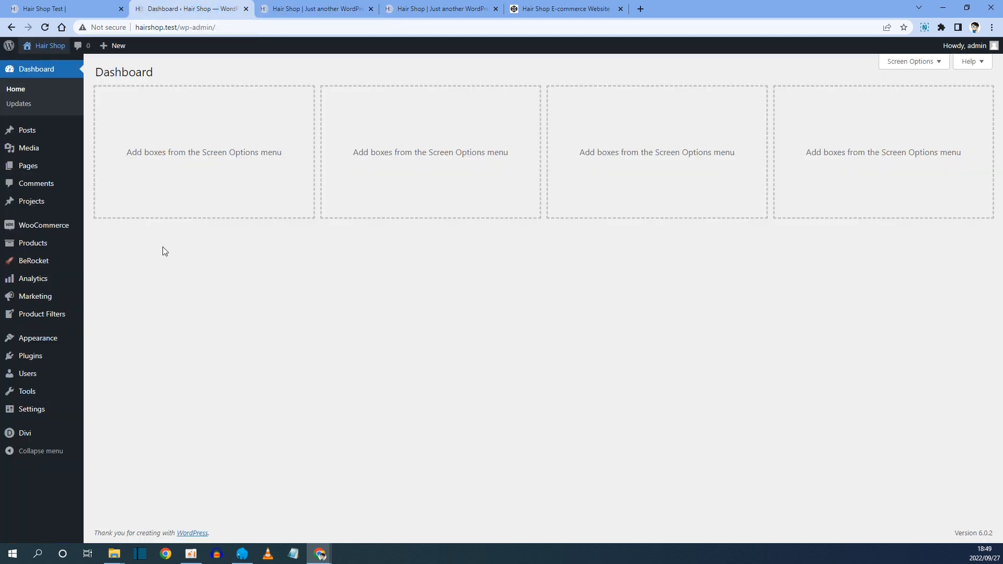
pyautogui.moveTo(37, 247)
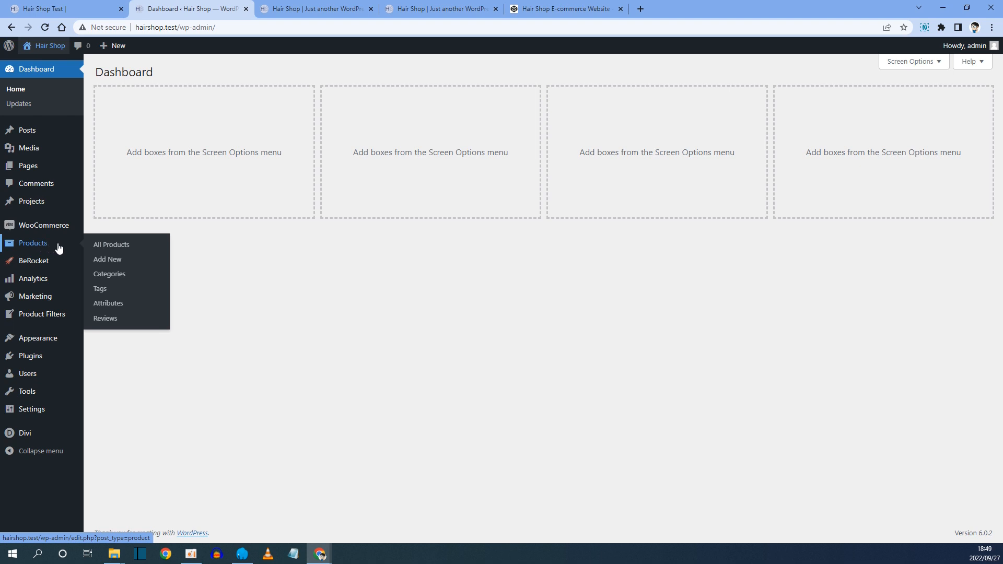
pyautogui.click(105, 276)
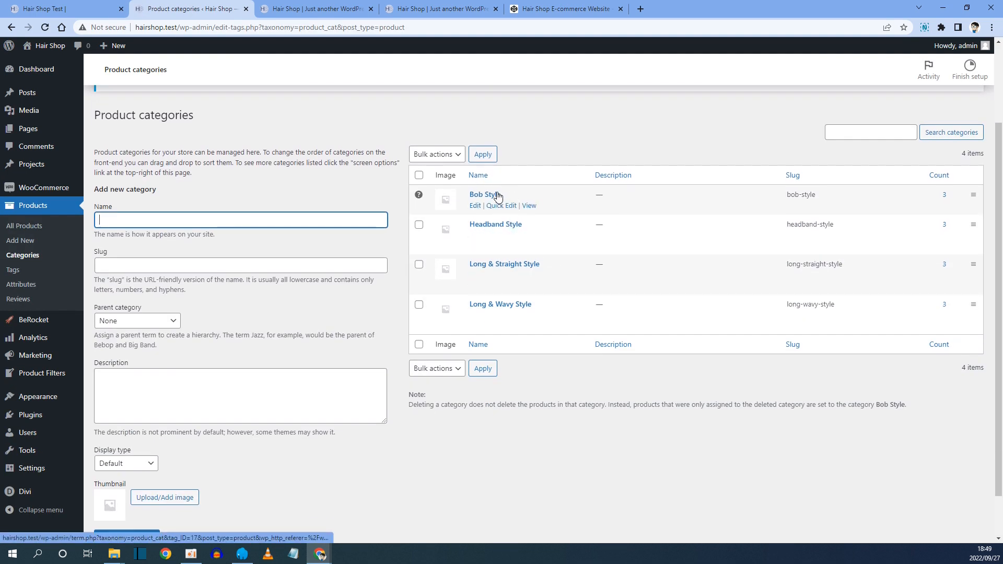
pyautogui.rightClick(530, 206)
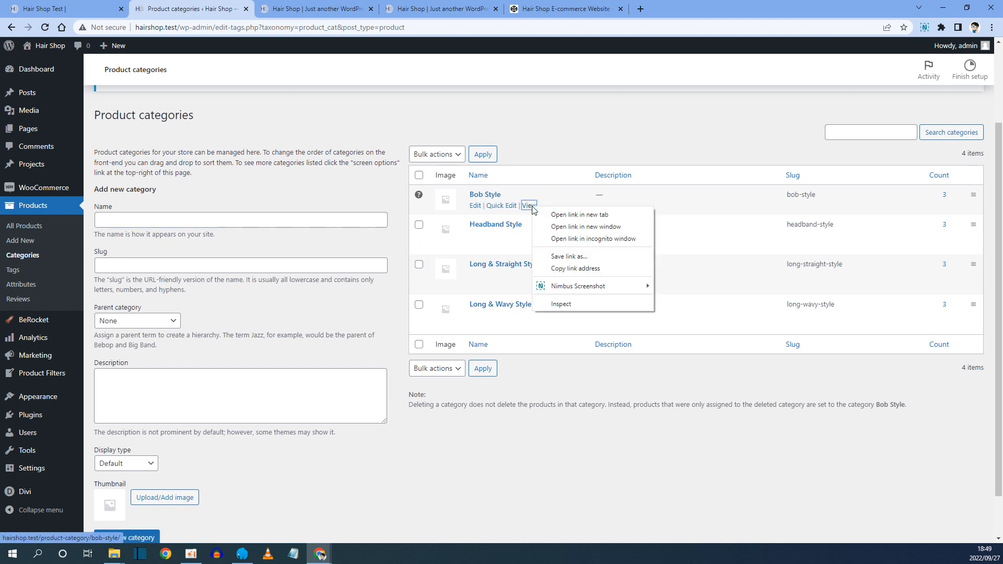
pyautogui.click(580, 269)
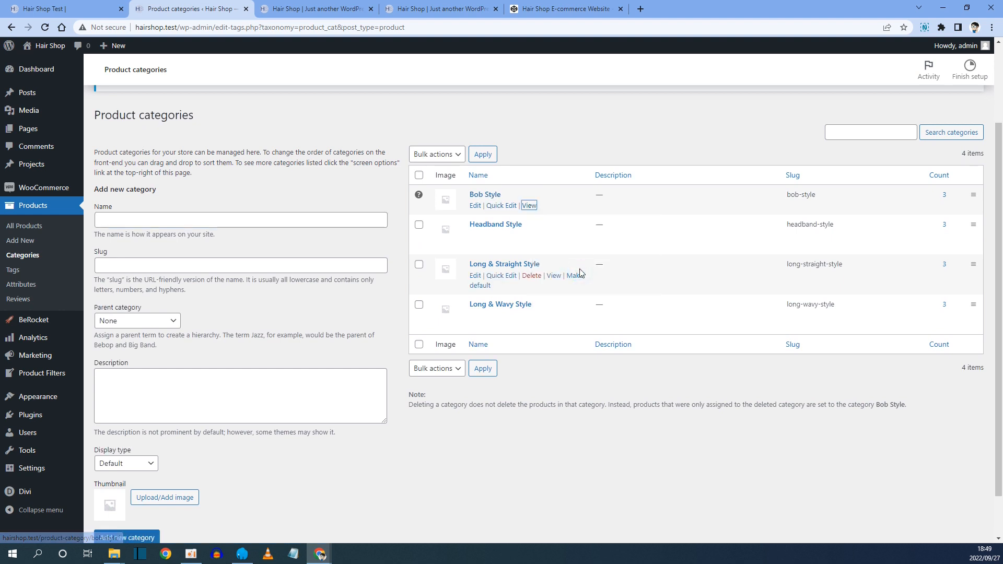
pyautogui.click(330, 9)
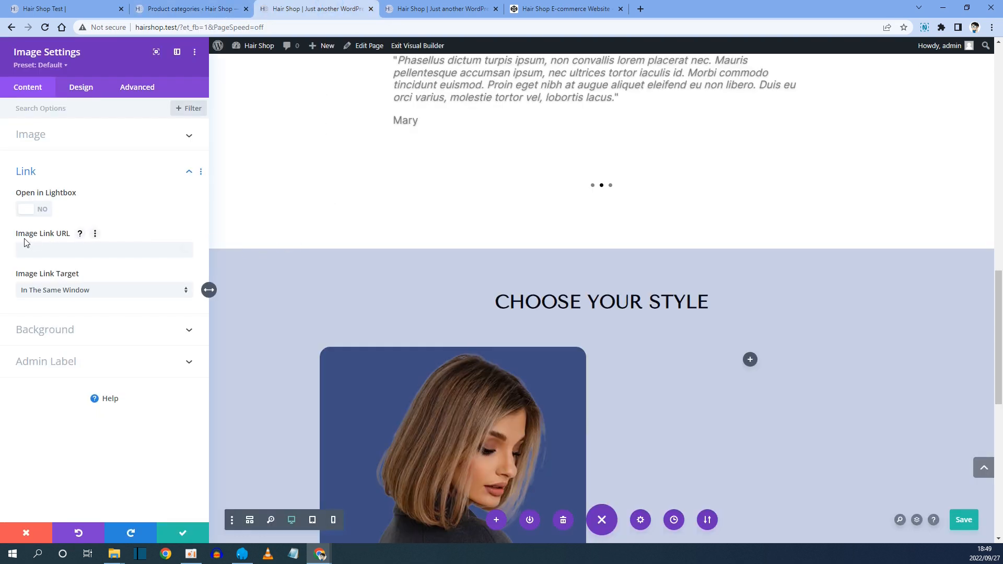
pyautogui.hotkey('ctrl', 'v')
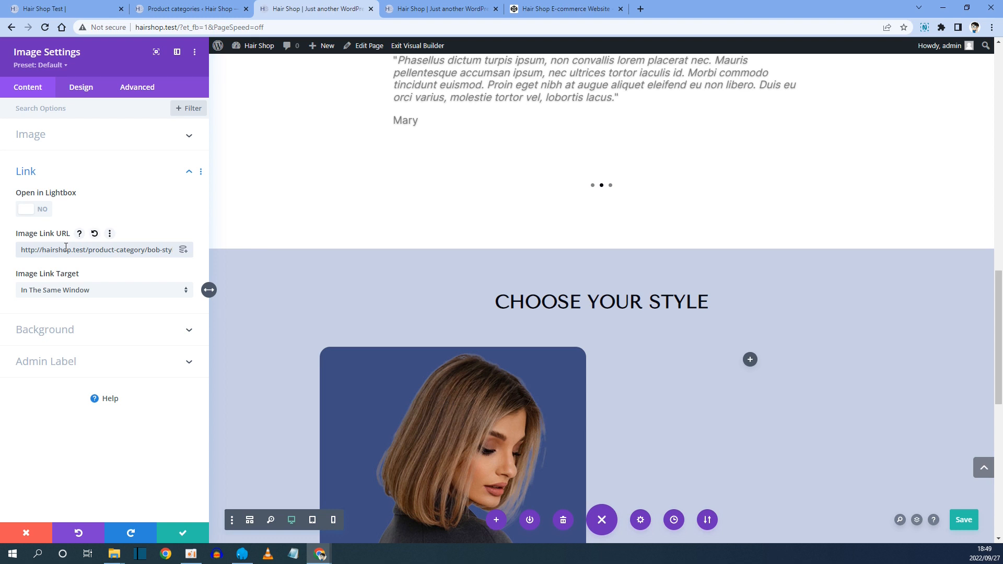
# Set the image's hover opacity to 70% in Filters, matching the reference card, and save the image module.
pyautogui.click(52, 8)
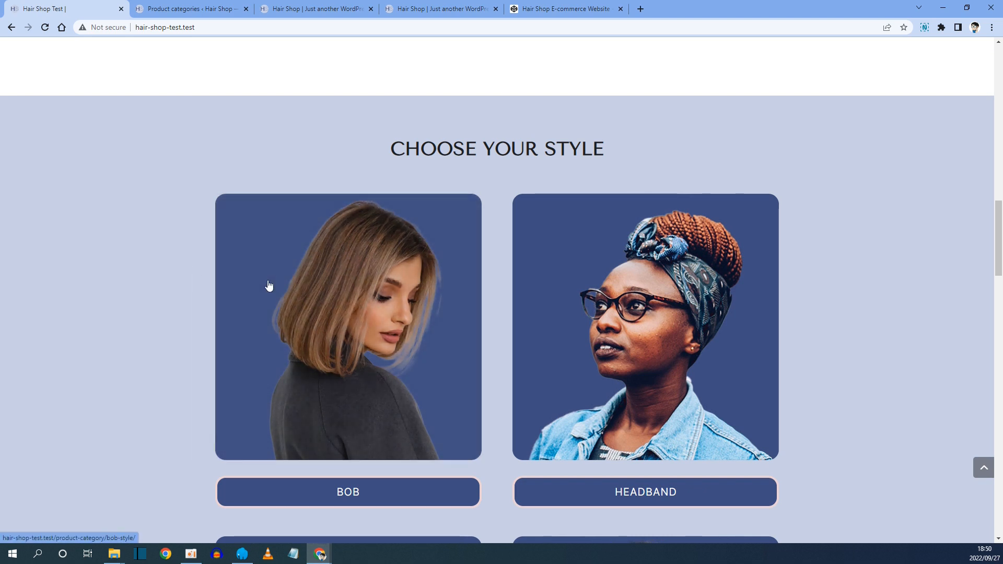
pyautogui.click(296, 9)
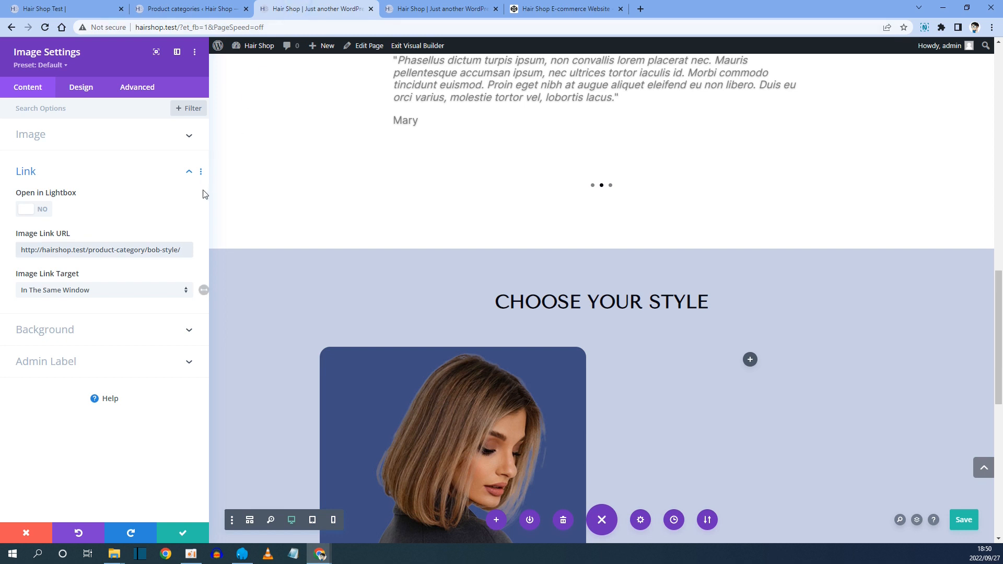
pyautogui.click(77, 85)
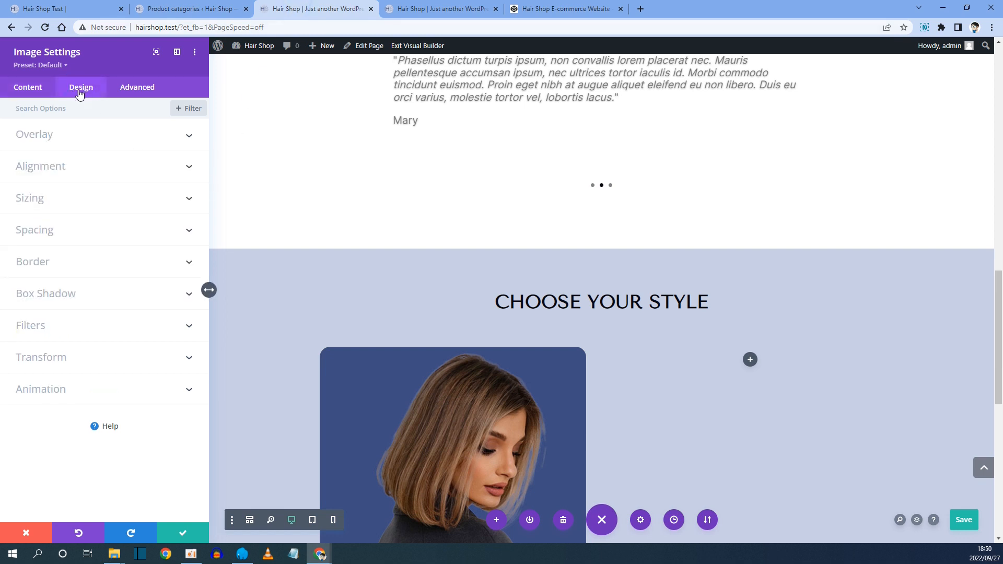
pyautogui.click(43, 328)
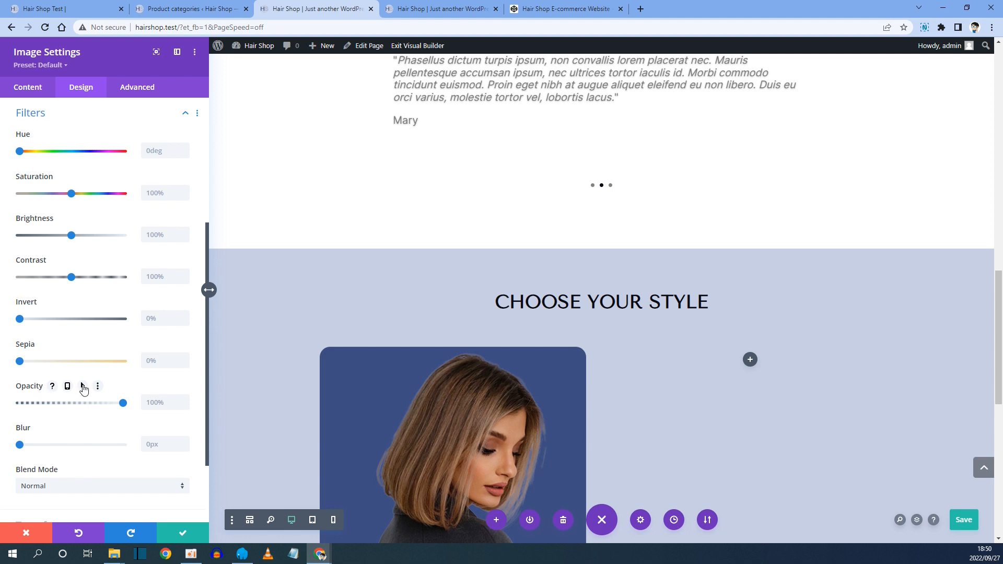
pyautogui.click(82, 387)
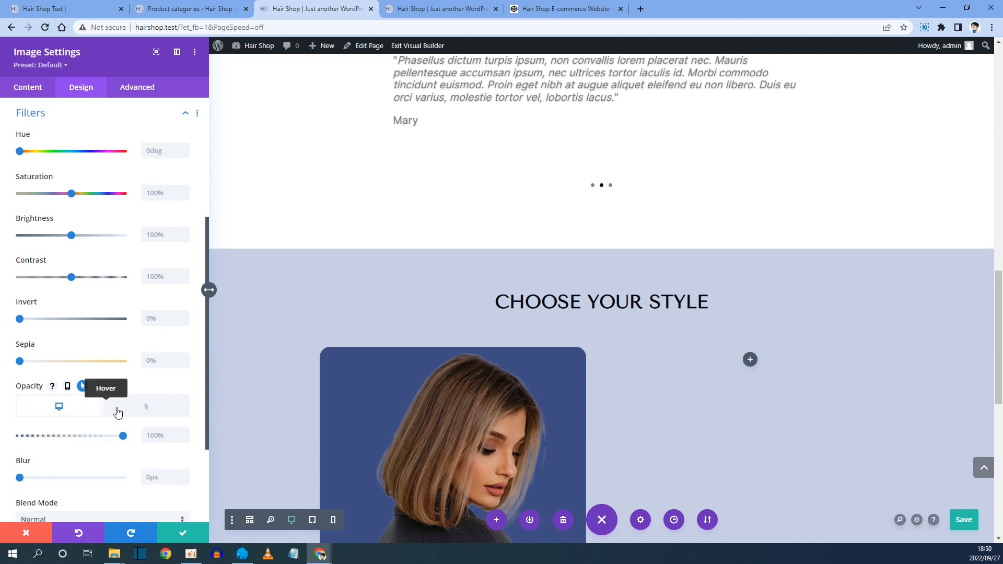
pyautogui.click(144, 412)
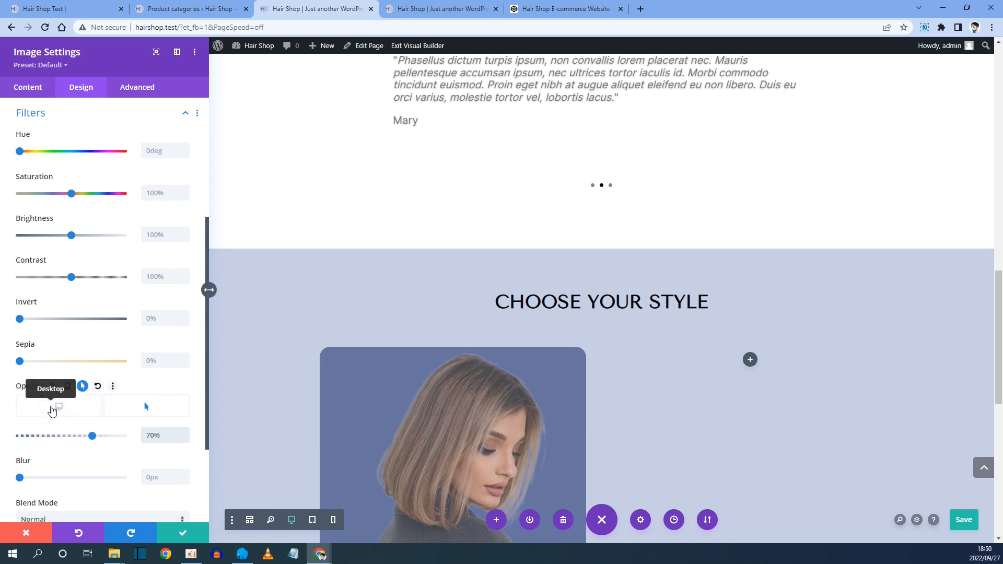
pyautogui.click(52, 411)
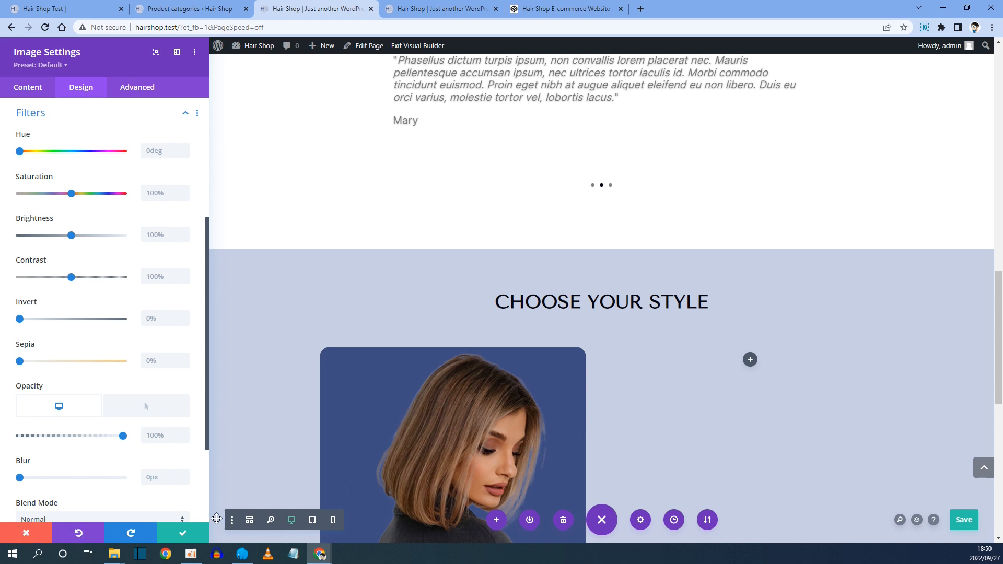
pyautogui.click(182, 532)
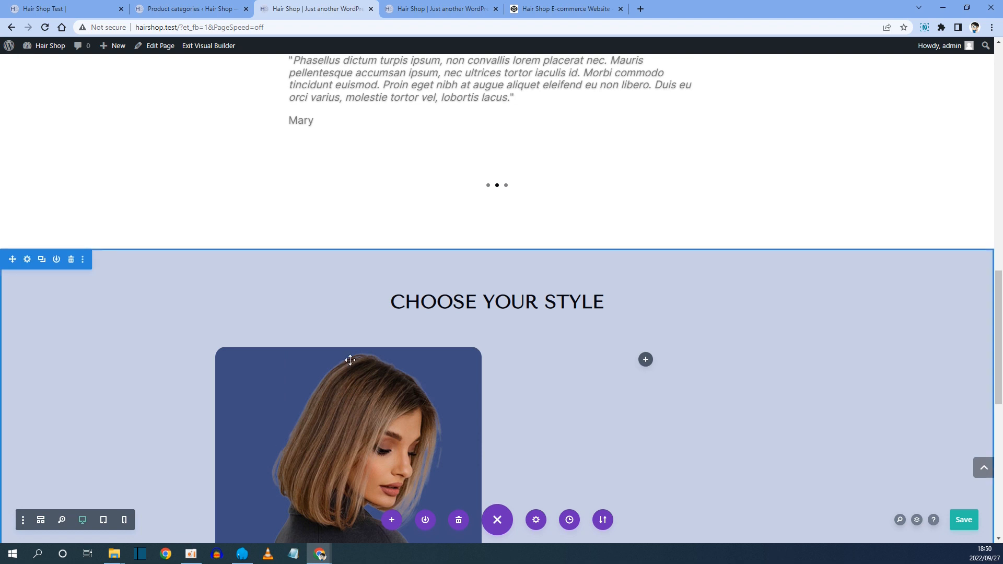
# Insert a Button module below the bob image, comparing with the reference site's card.
pyautogui.click(70, 3)
pyautogui.scroll(-2, 298, 343)
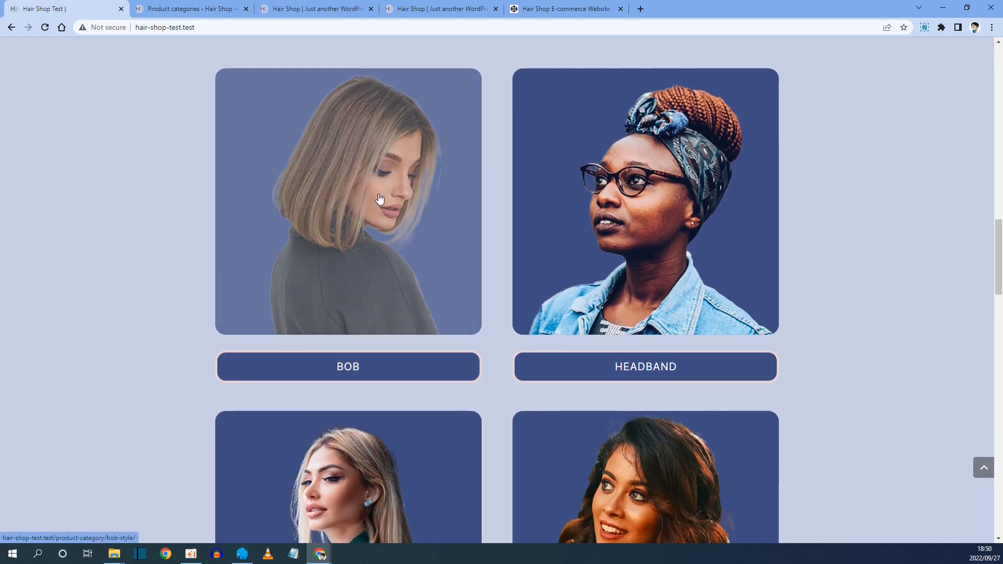
pyautogui.click(305, 8)
pyautogui.scroll(-4, 338, 229)
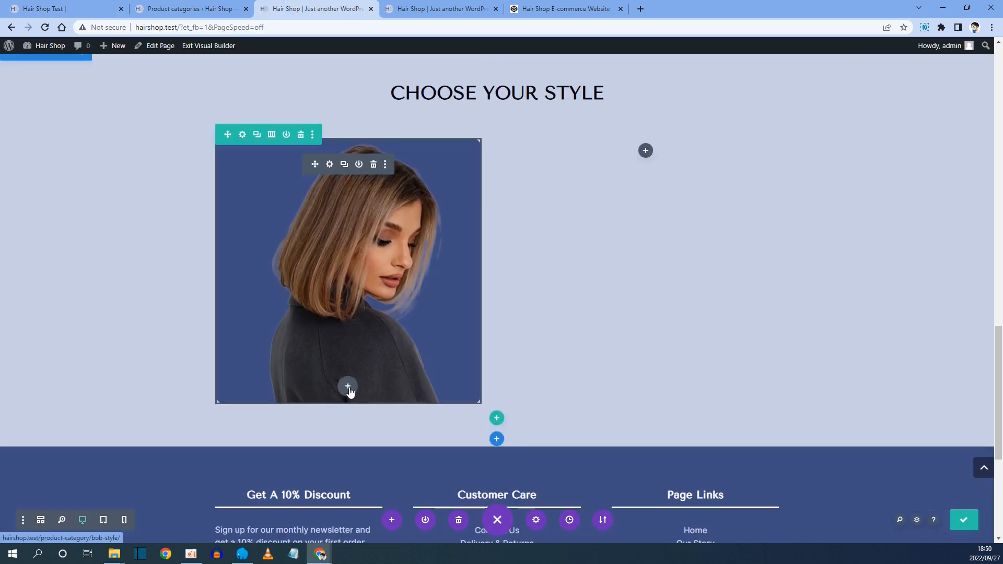
pyautogui.click(348, 387)
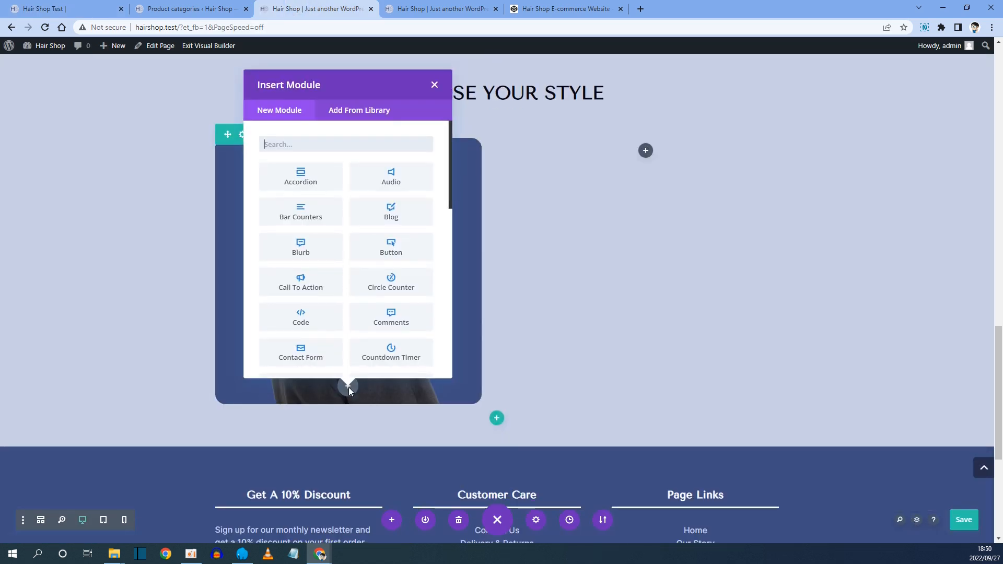
pyautogui.write('button')
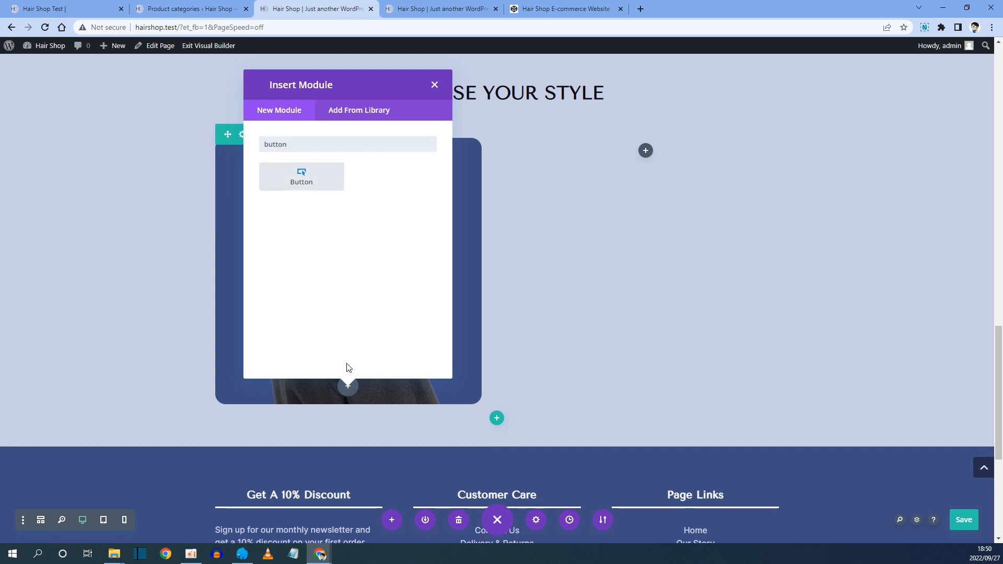
pyautogui.click(311, 180)
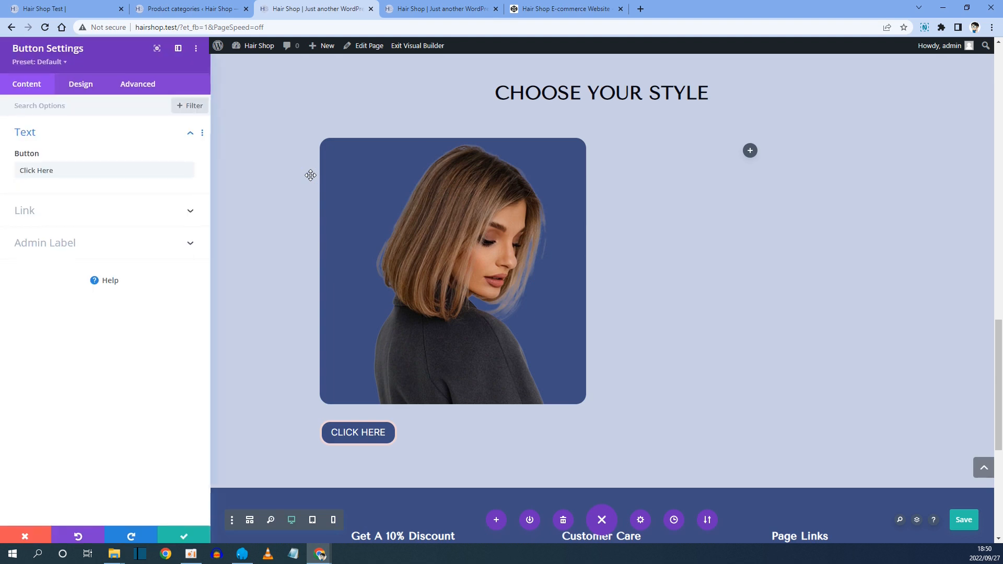
# Set the button text to Bob, checking the reference card's label.
pyautogui.click(52, 9)
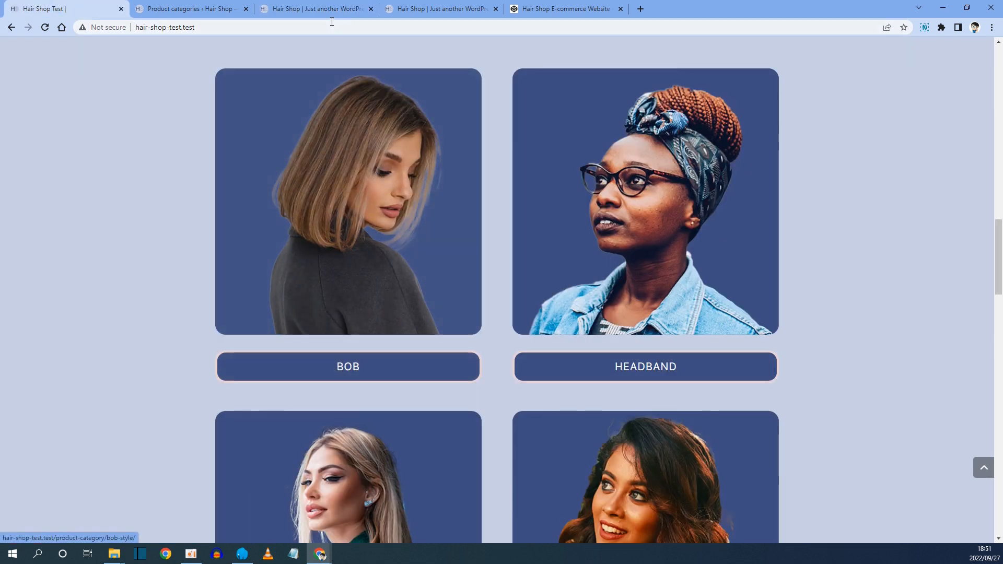
pyautogui.click(316, 8)
pyautogui.tripleClick(63, 172)
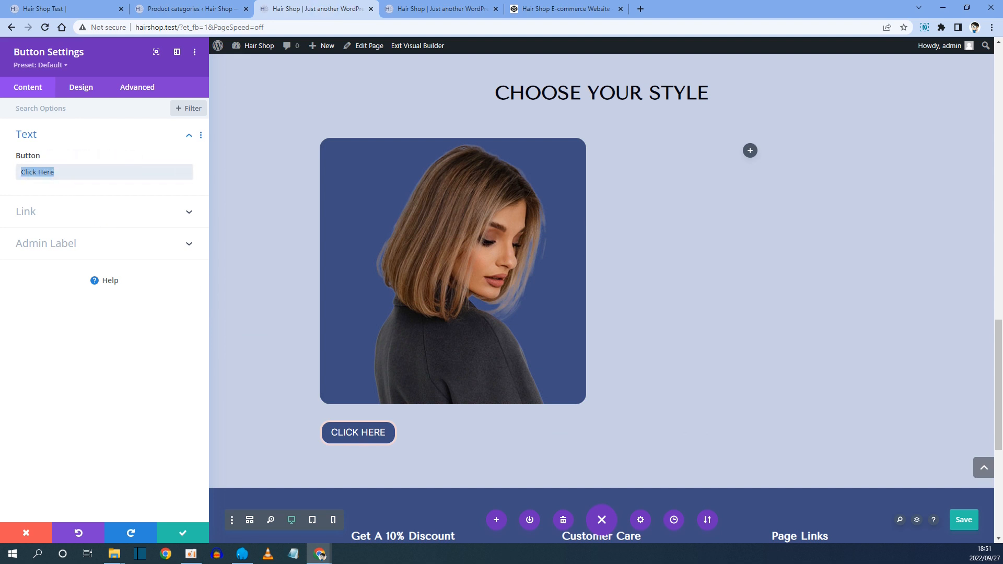
pyautogui.write('Bob')
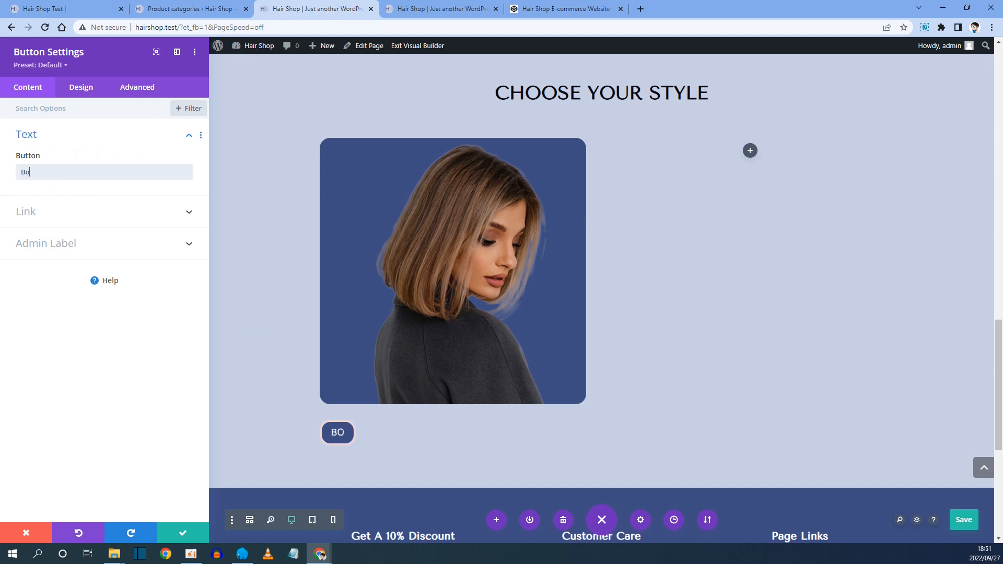
pyautogui.click(39, 213)
pyautogui.click(59, 213)
pyautogui.hotkey('ctrl', 'v')
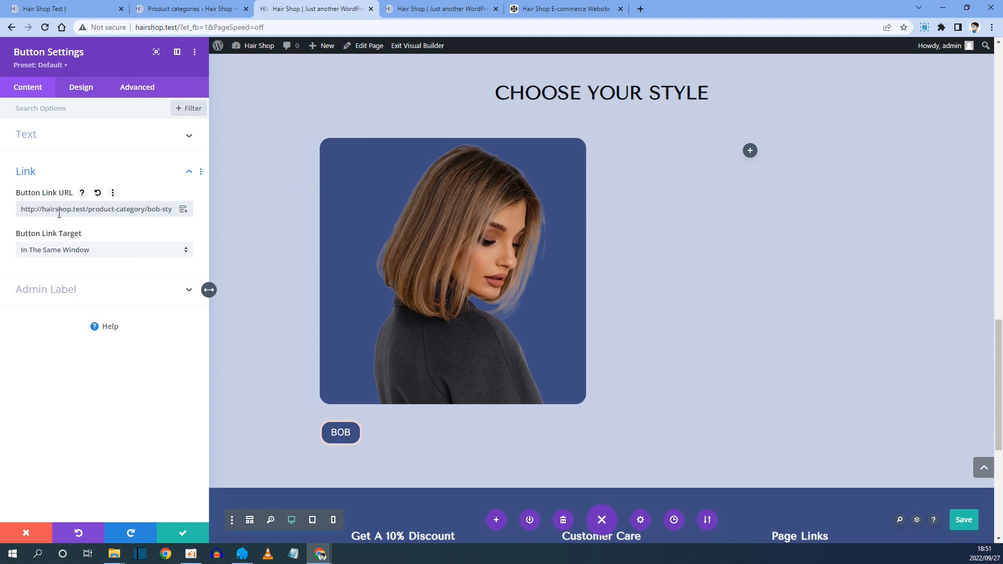
pyautogui.click(183, 9)
pyautogui.click(293, 12)
# Enable custom styles for the Bob button in its design settings.
pyautogui.click(81, 90)
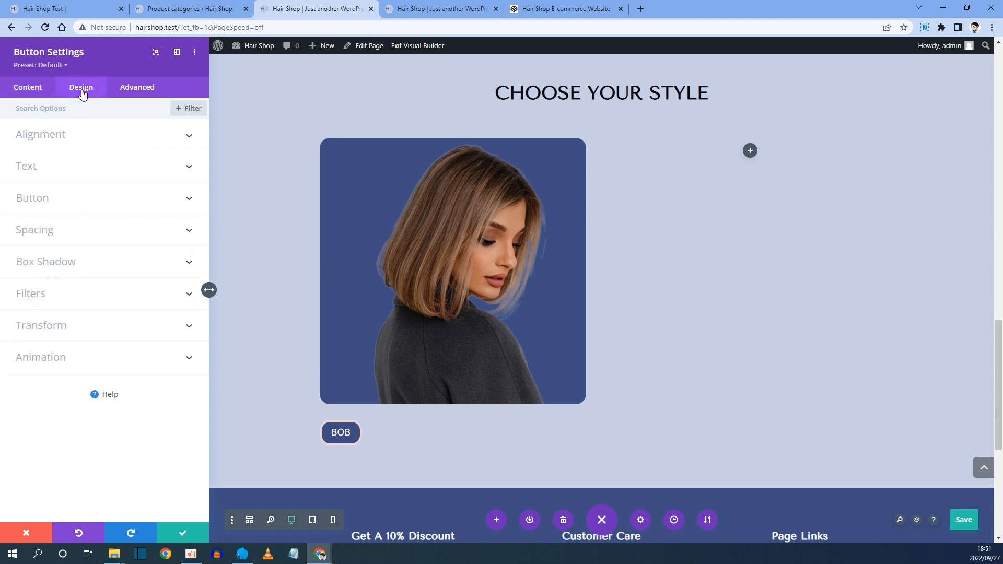
pyautogui.click(37, 203)
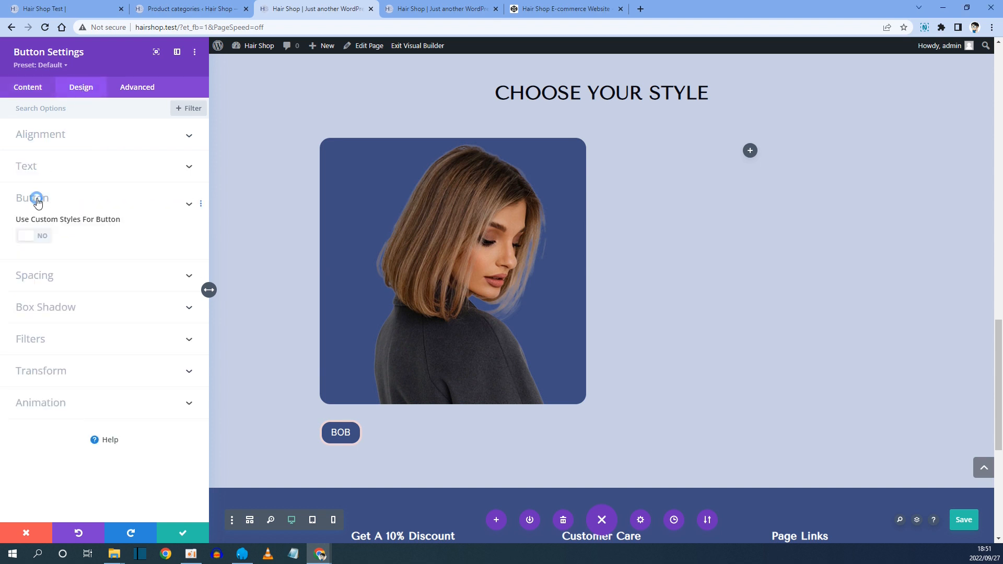
pyautogui.click(38, 242)
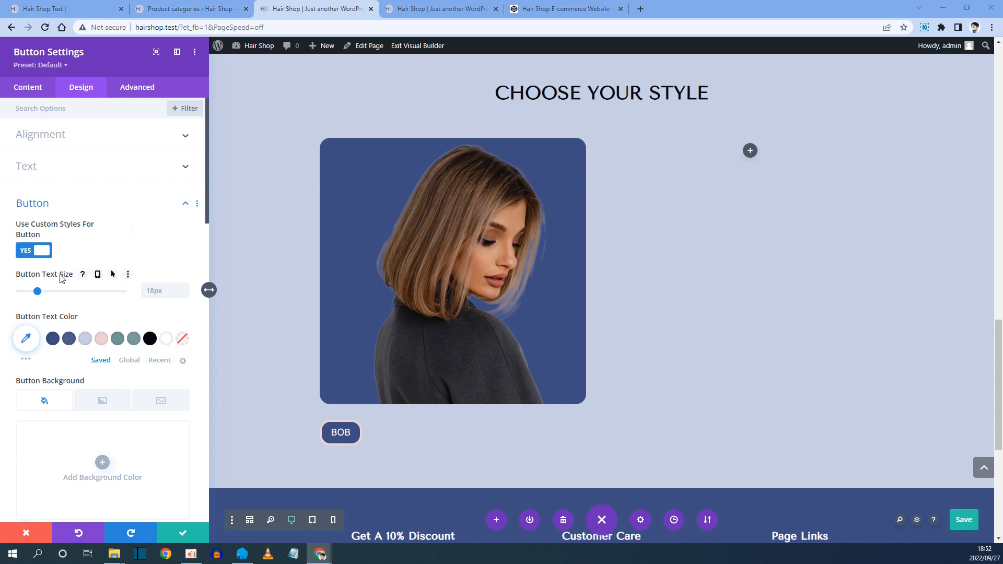
# Set the button text size responsively to 20px on desktop and 16px on phone.
pyautogui.click(99, 275)
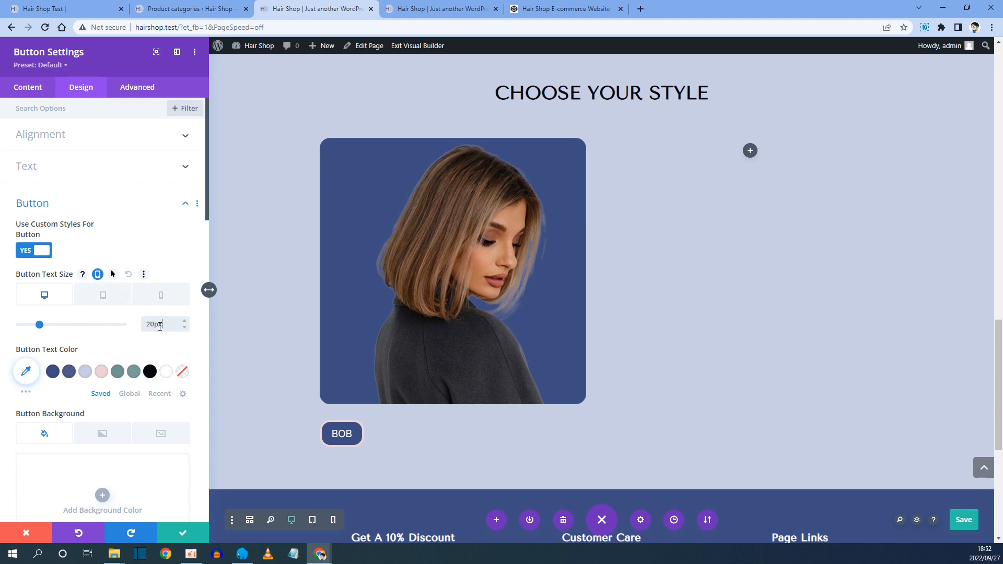
pyautogui.click(105, 296)
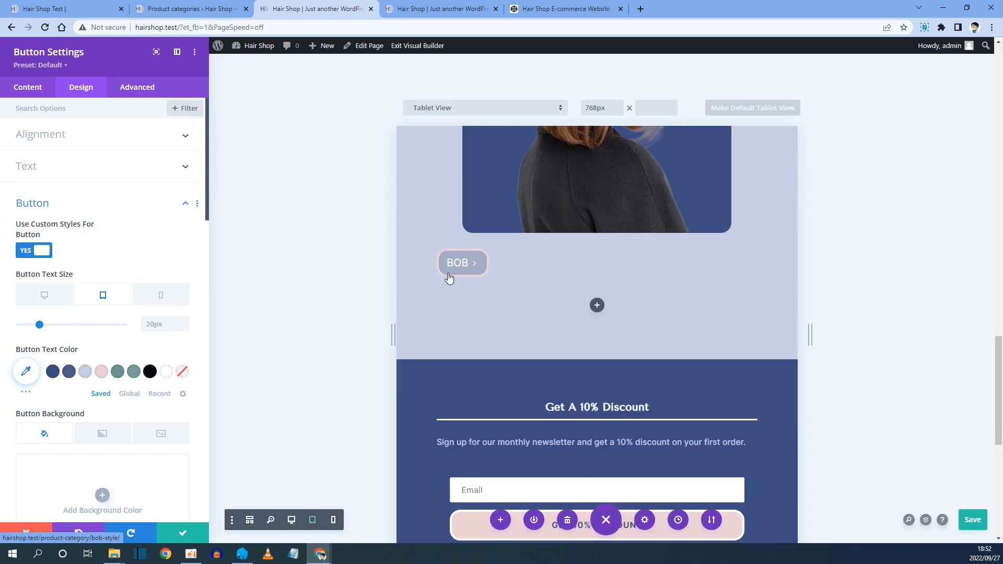
pyautogui.click(161, 295)
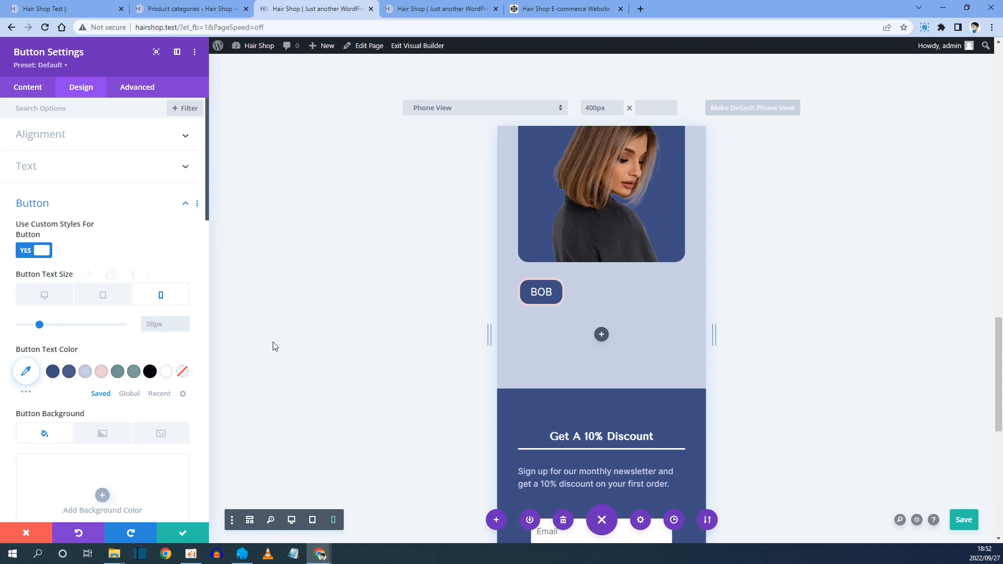
pyautogui.write('16px')
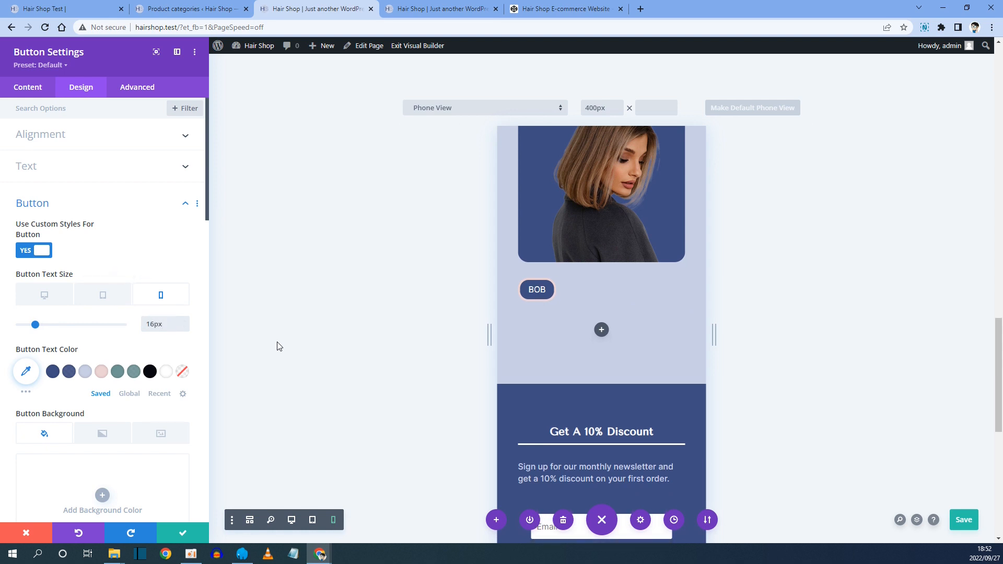
pyautogui.click(46, 295)
pyautogui.scroll(-1, 49, 293)
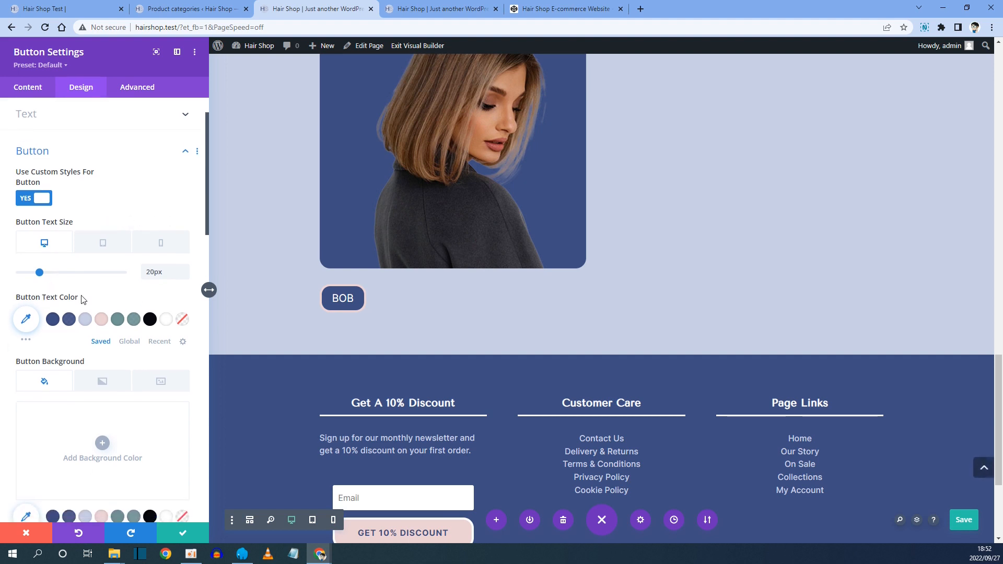
pyautogui.scroll(-2, 120, 309)
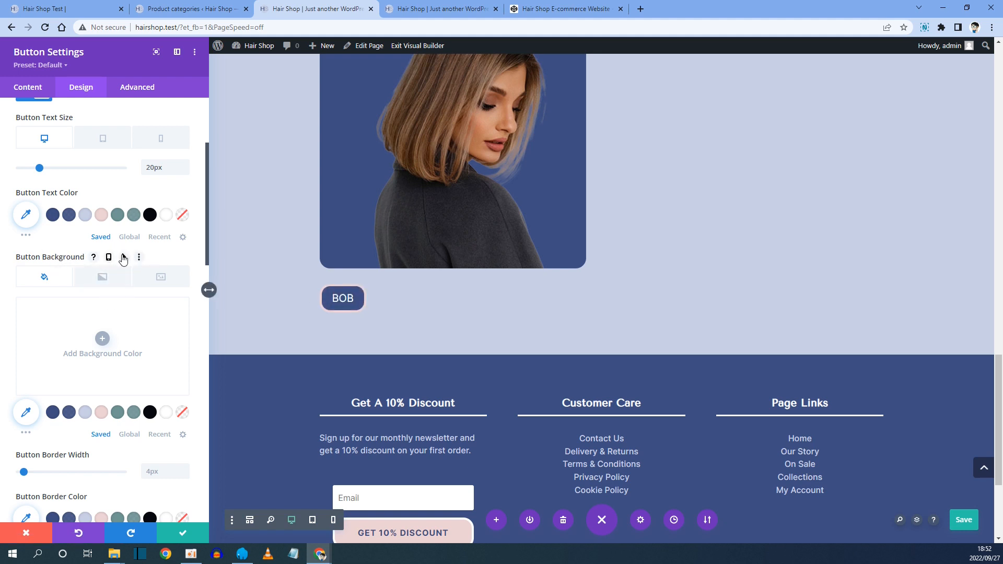
# Give the button a dark blue hover background with reduced opacity and save the page.
pyautogui.click(123, 257)
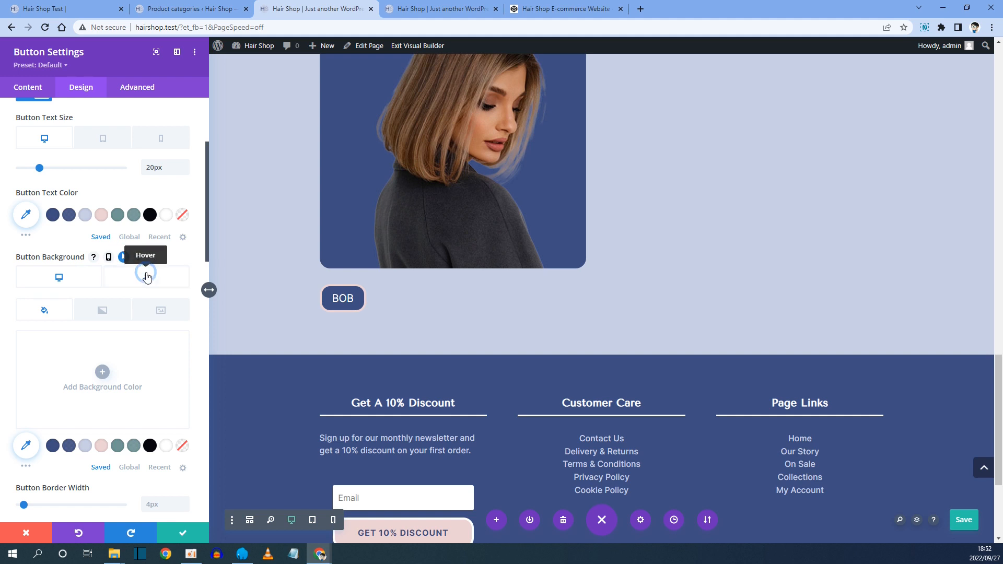
pyautogui.click(146, 278)
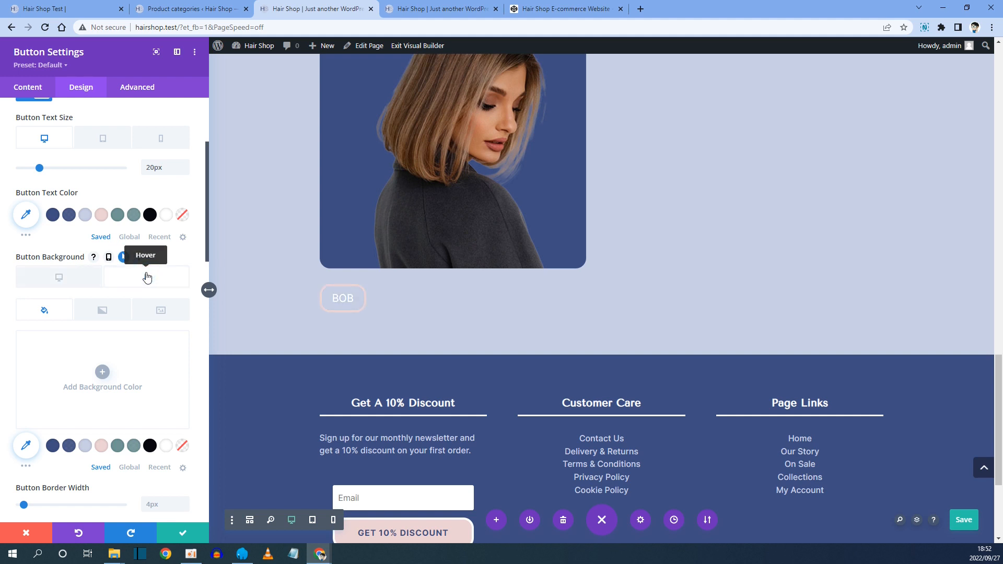
pyautogui.click(52, 447)
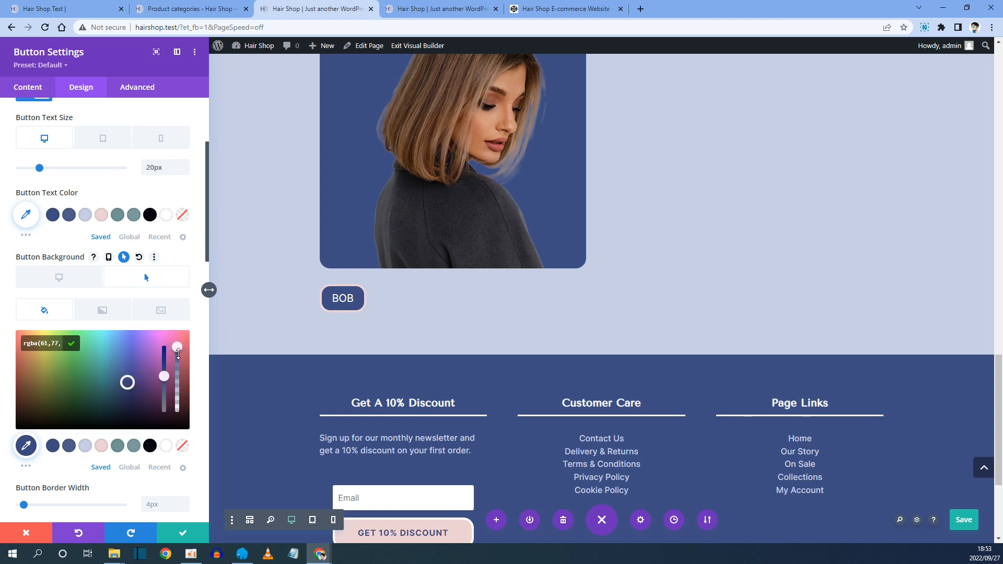
pyautogui.moveTo(178, 347); pyautogui.dragTo(179, 363)
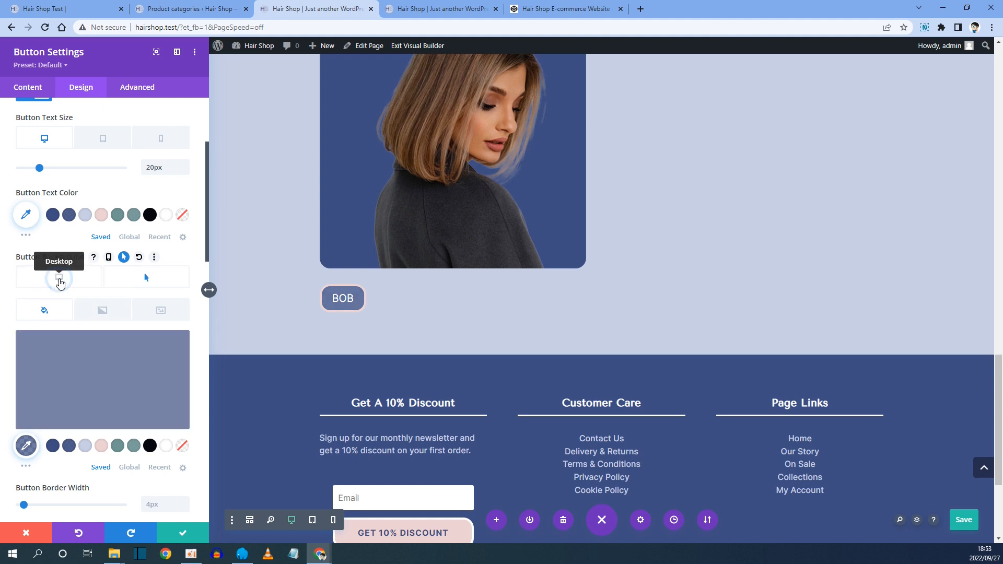
pyautogui.click(59, 277)
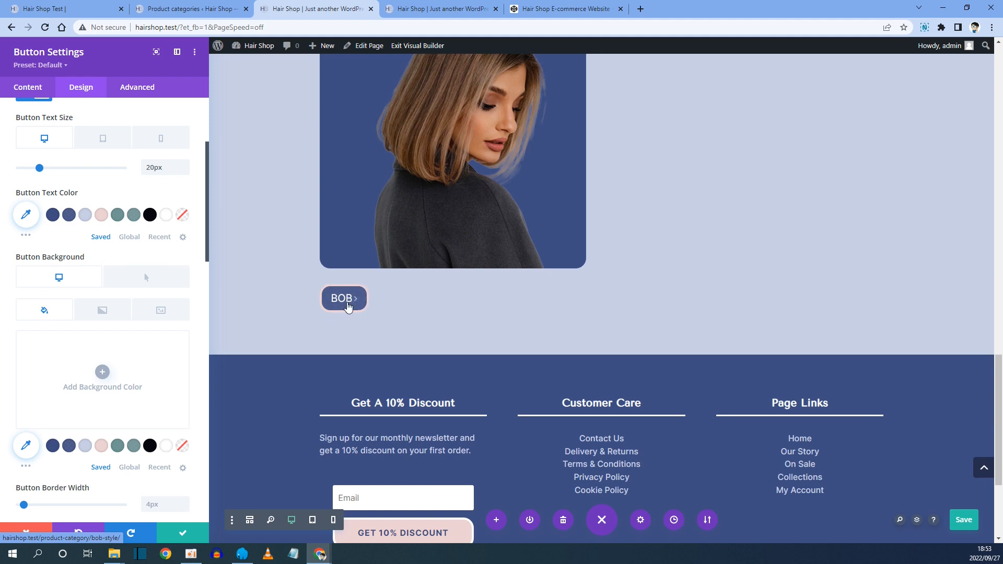
pyautogui.hotkey('ctrl', 's')
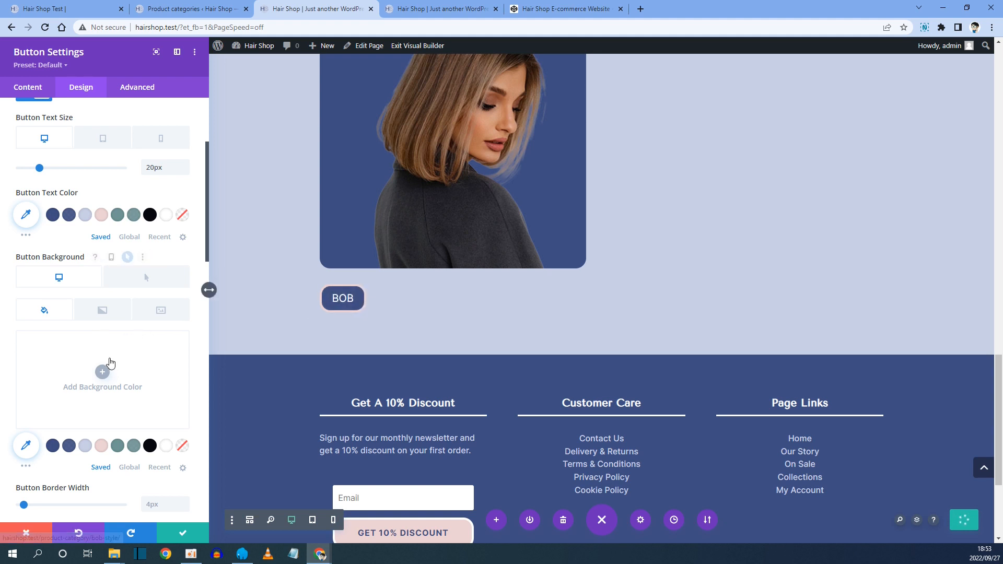
# Turn off the button icon.
pyautogui.scroll(-3, 110, 359)
pyautogui.scroll(-1, 110, 362)
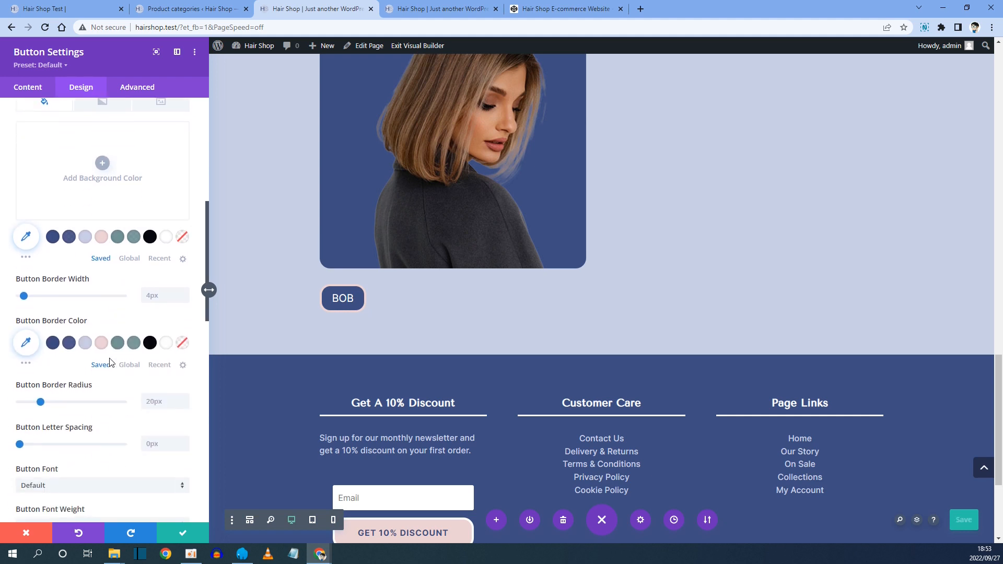
pyautogui.scroll(-3, 87, 363)
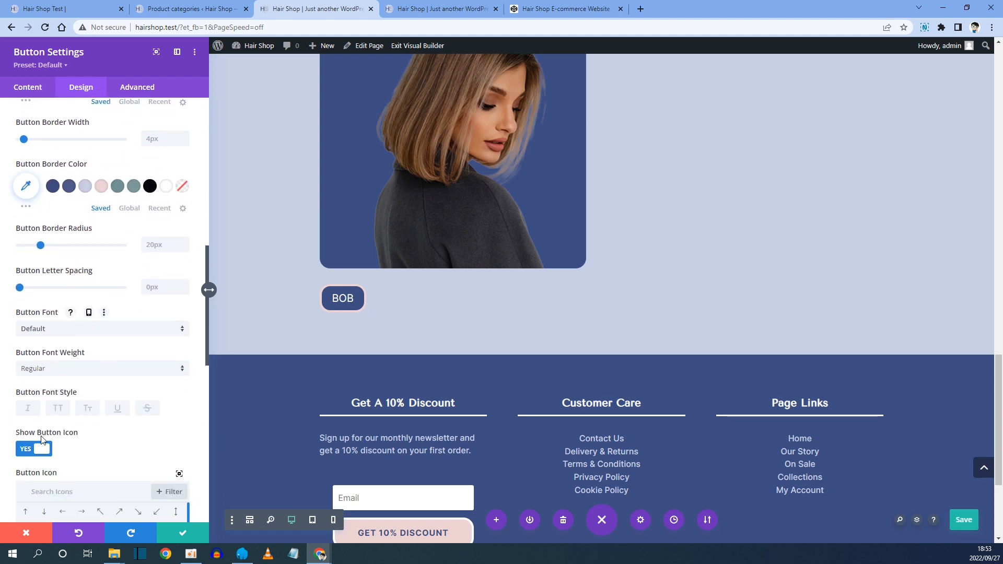
pyautogui.click(44, 456)
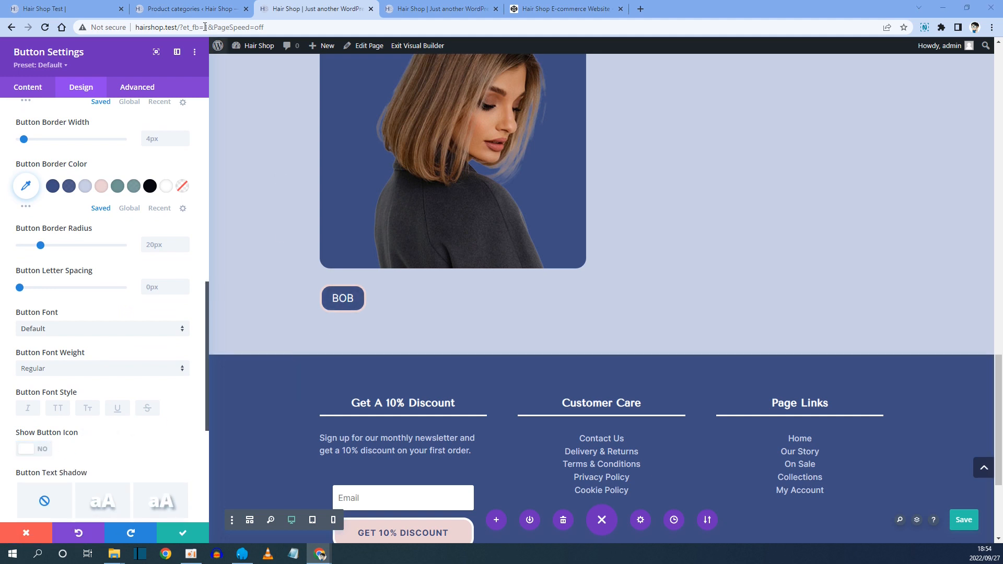
# Compare the reference site's button card and review the style section button CSS notes in CodePen.
pyautogui.click(63, 8)
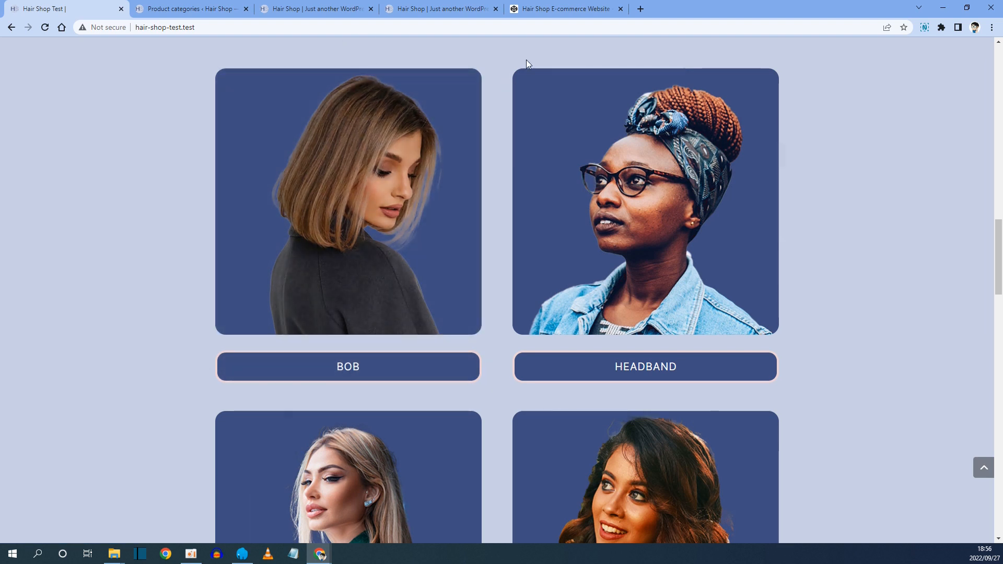
pyautogui.click(554, 8)
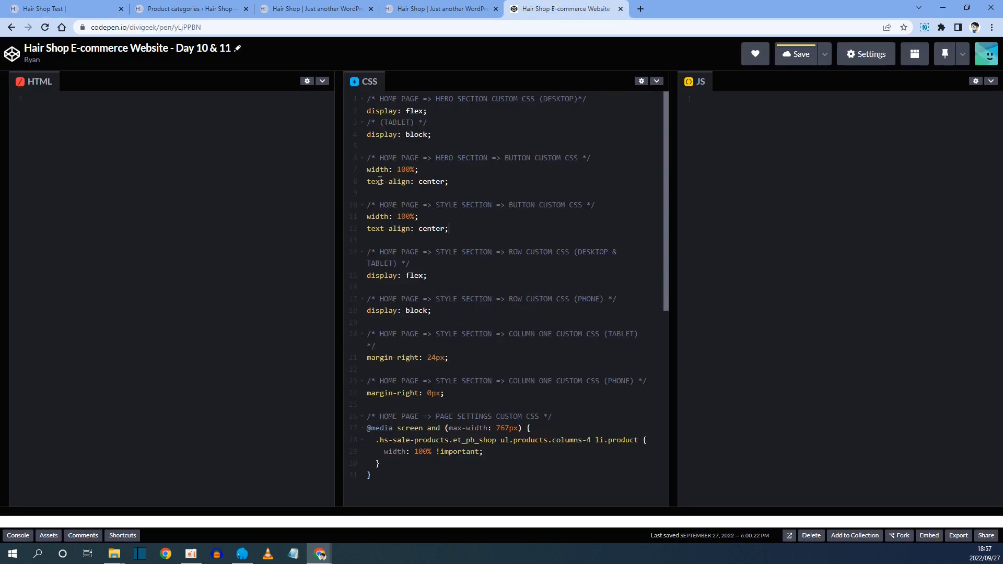
pyautogui.hotkey('ctrl', 's')
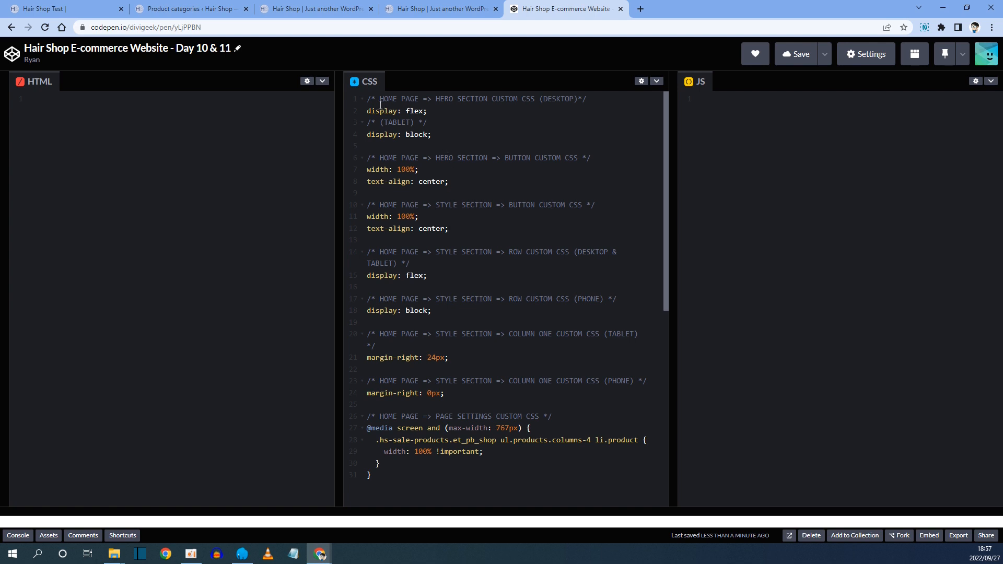
pyautogui.moveTo(368, 99); pyautogui.dragTo(459, 184)
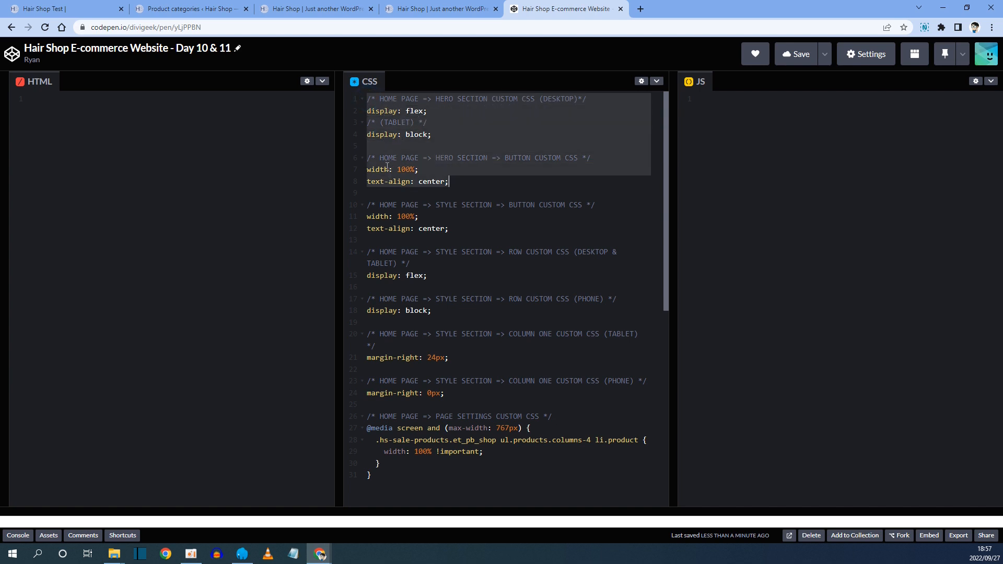
pyautogui.click(435, 210)
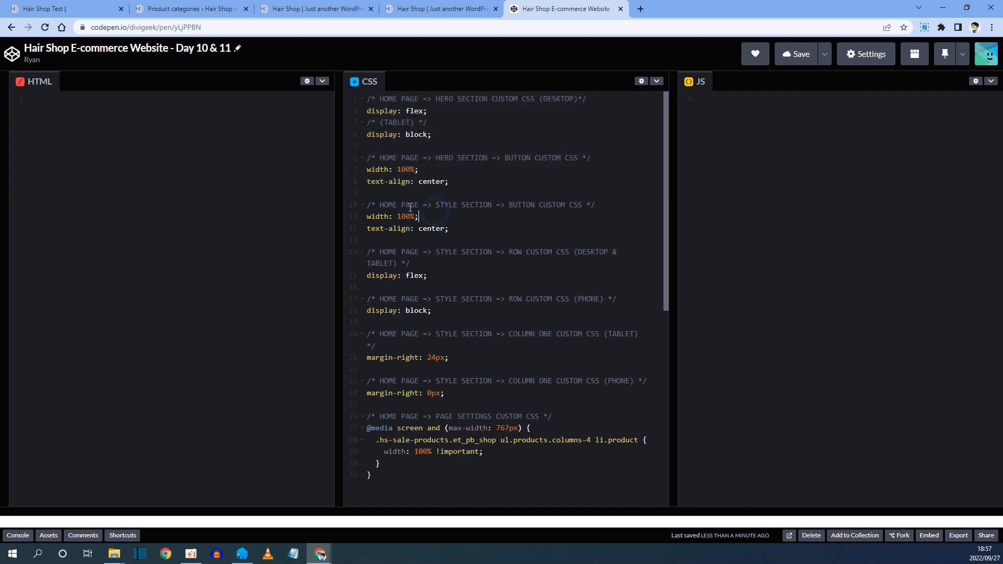
pyautogui.moveTo(380, 208); pyautogui.dragTo(574, 205)
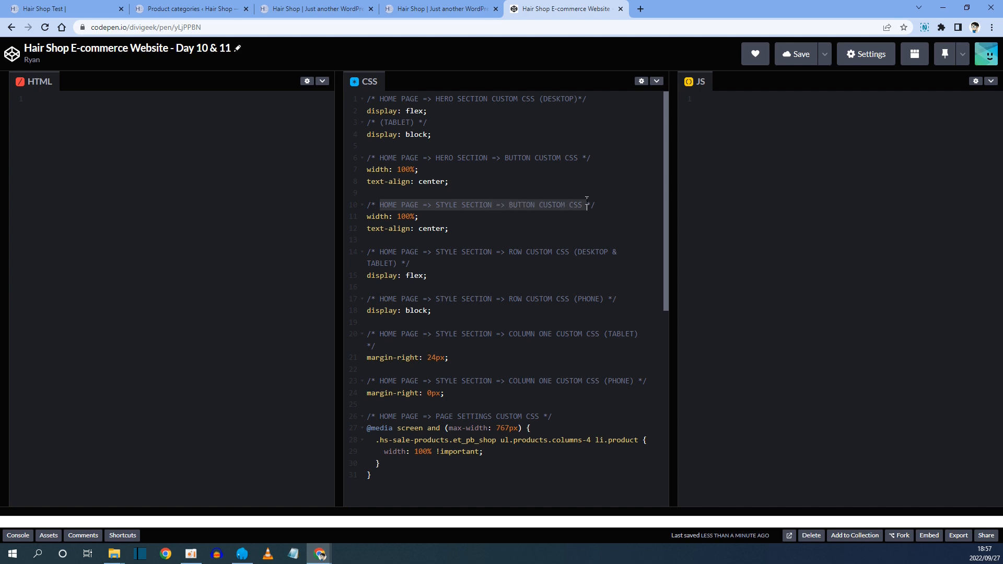
pyautogui.click(447, 203)
pyautogui.moveTo(444, 204); pyautogui.dragTo(486, 199)
pyautogui.click(460, 208)
pyautogui.click(314, 8)
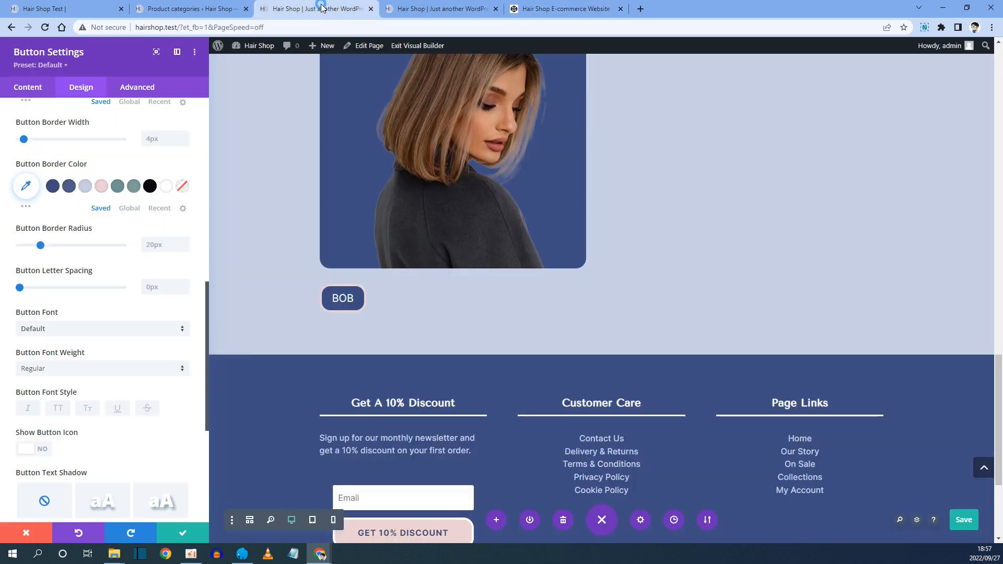
pyautogui.scroll(5, 418, 261)
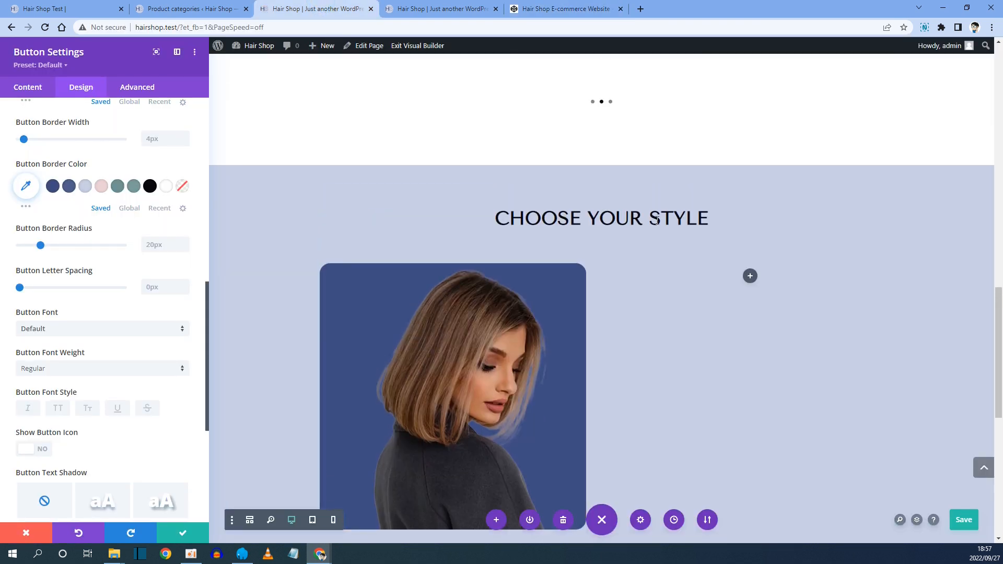
# Copy the style section button CSS lines width: 100%; text-align: center; from CodePen.
pyautogui.click(545, 5)
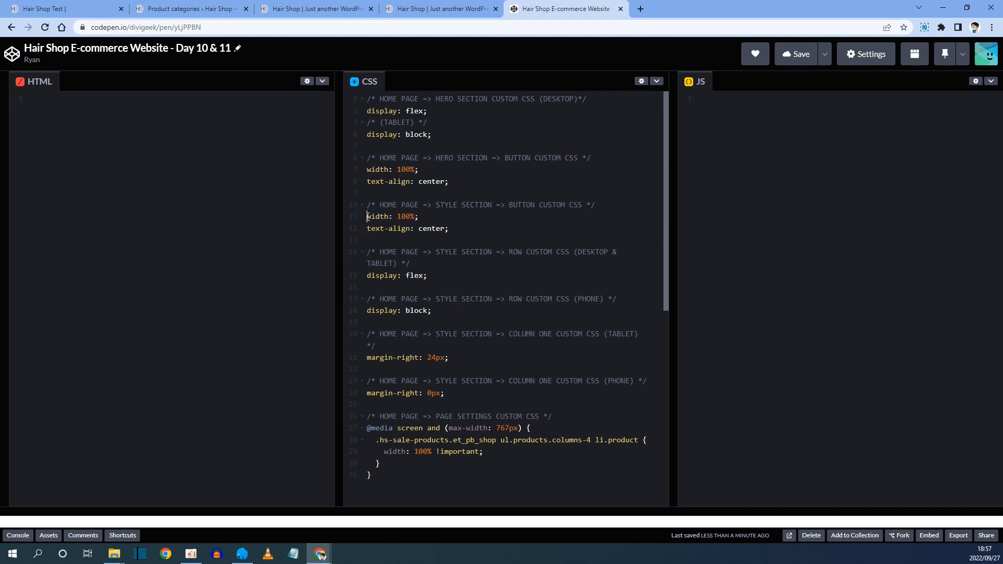
pyautogui.moveTo(376, 220); pyautogui.dragTo(454, 233)
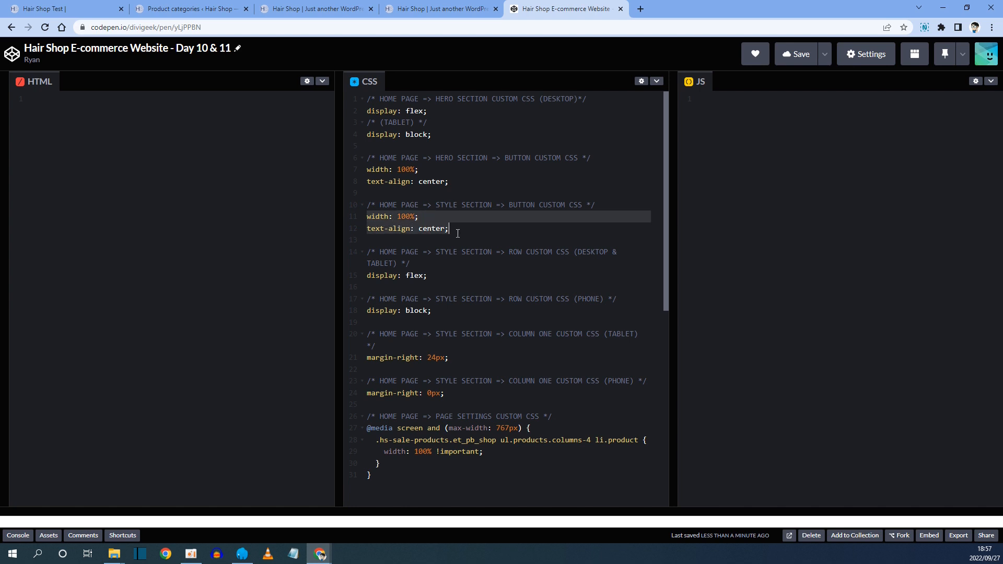
pyautogui.rightClick(393, 223)
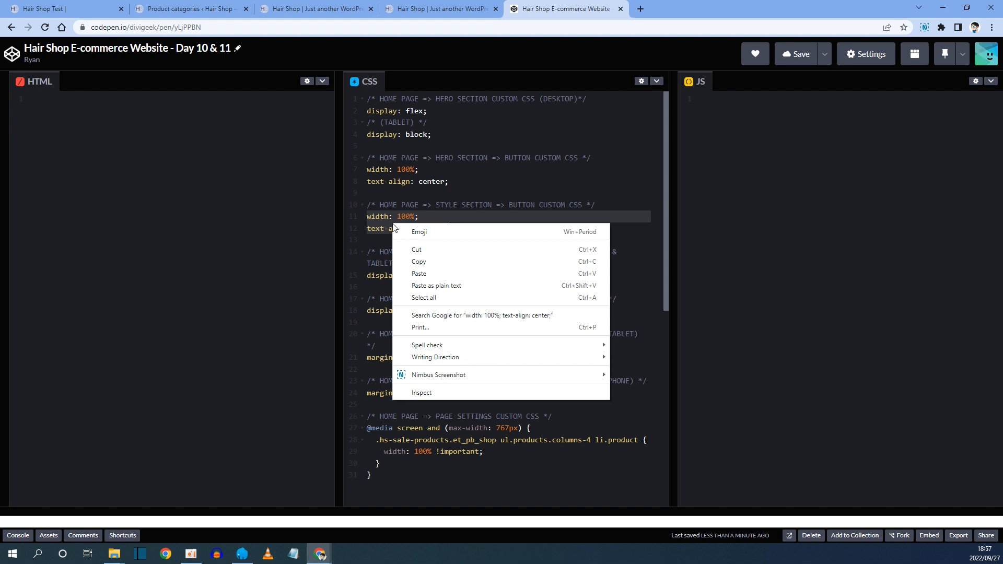
pyautogui.click(423, 262)
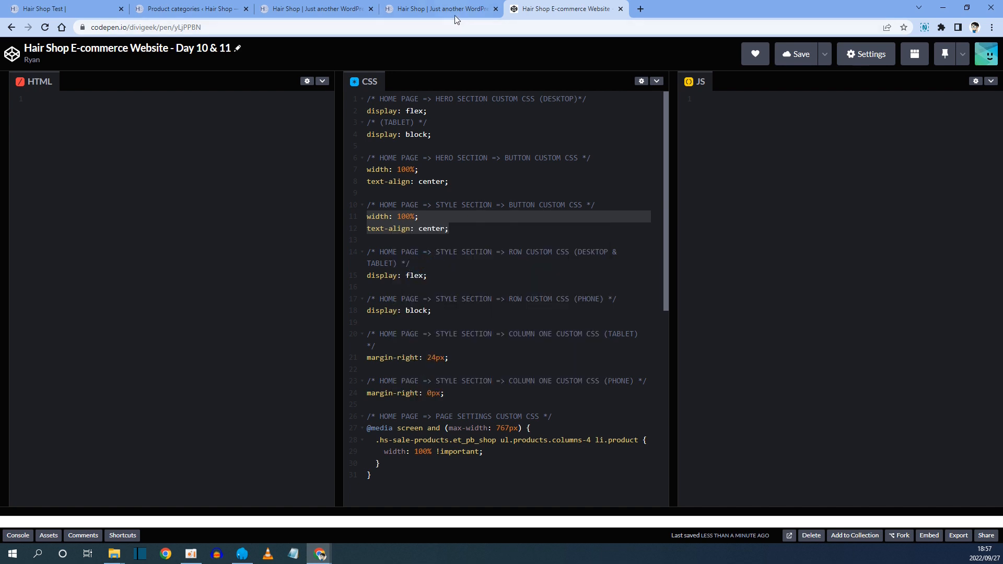
# Paste the width: 100%; text-align: center; CSS into the Bob button's main element custom CSS and save the settings.
pyautogui.click(311, 9)
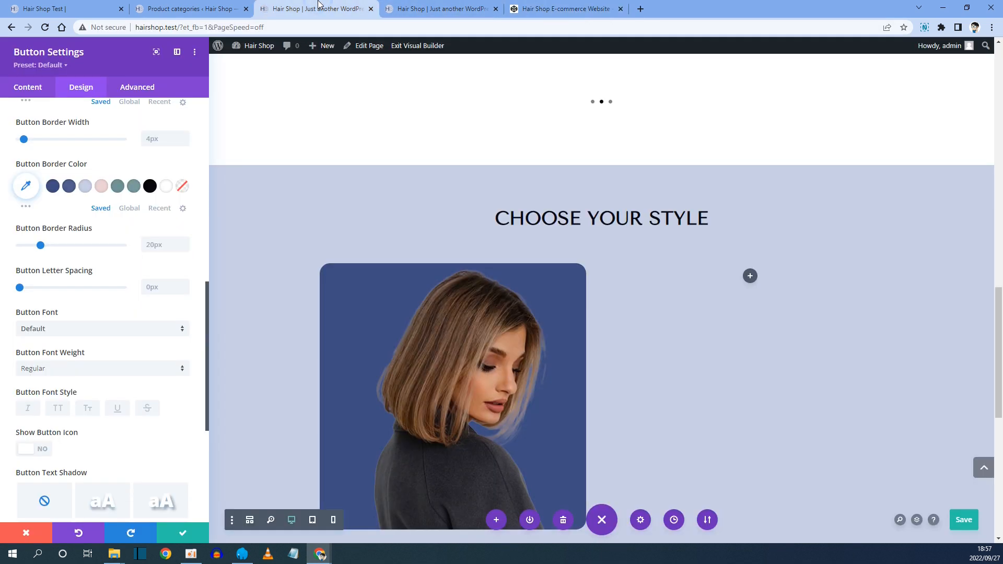
pyautogui.click(134, 92)
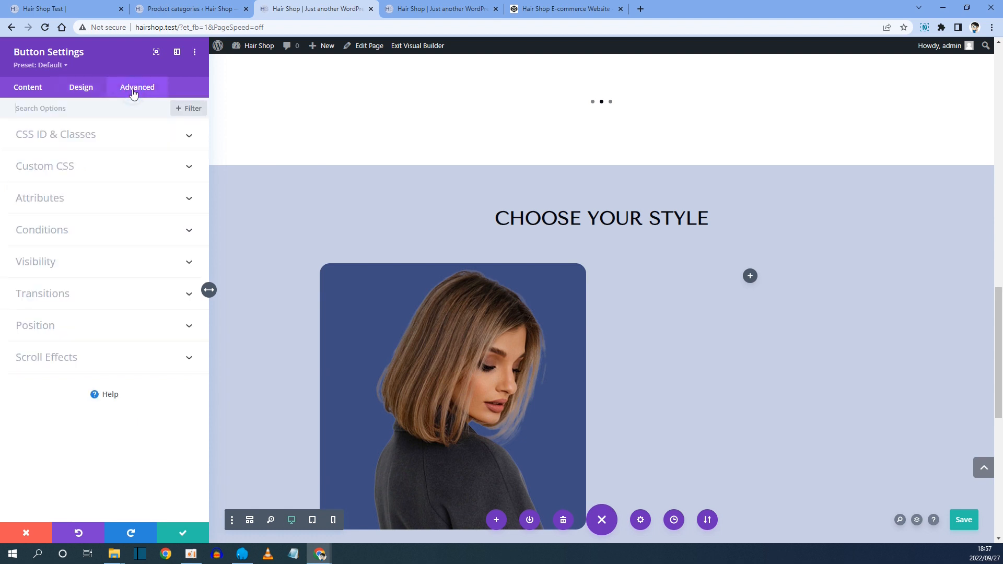
pyautogui.click(41, 169)
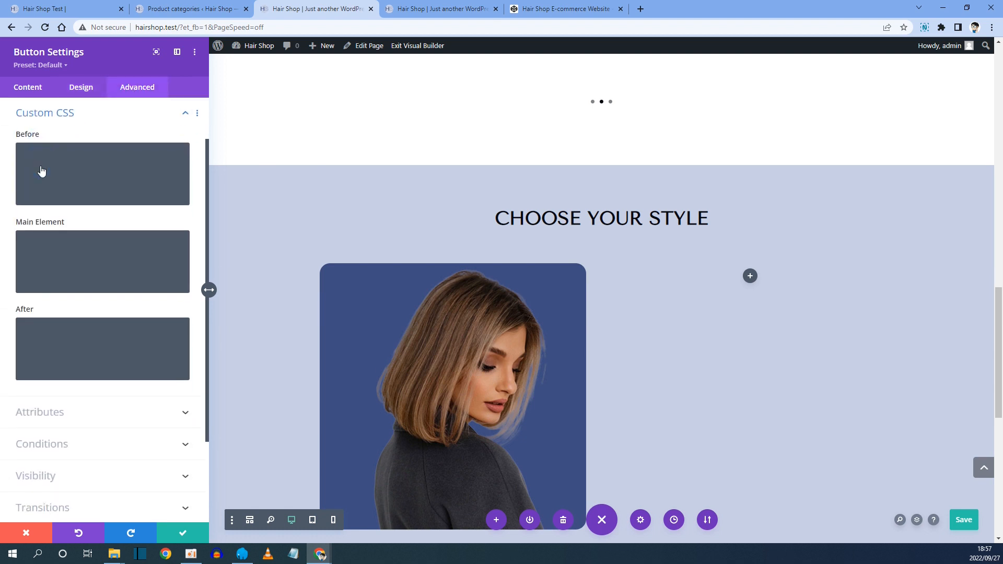
pyautogui.click(35, 238)
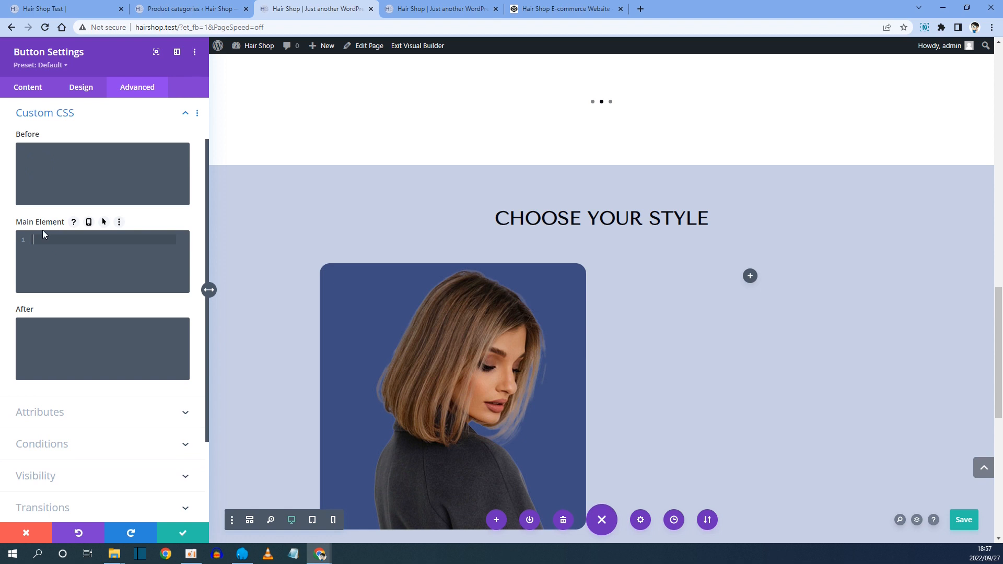
pyautogui.rightClick(39, 238)
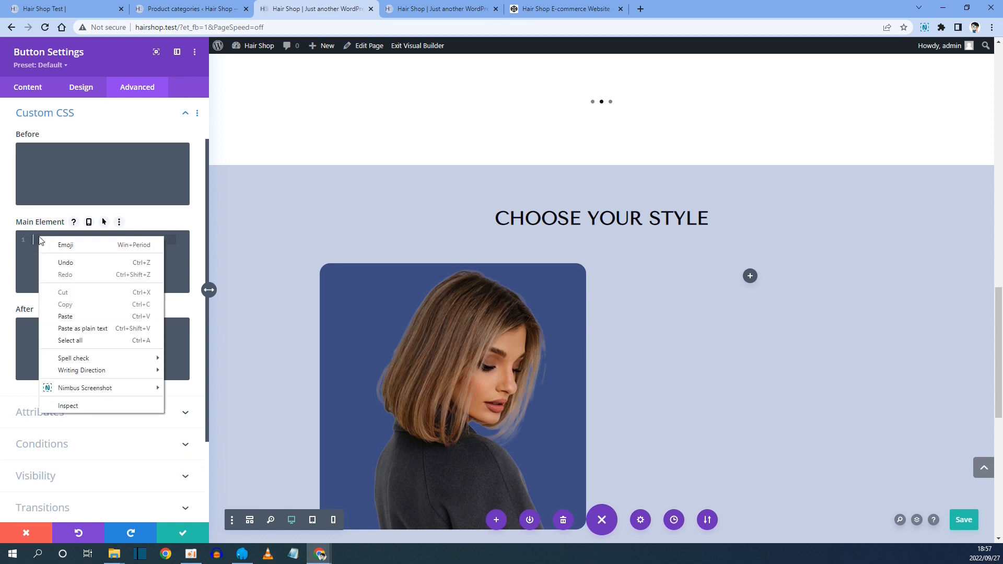
pyautogui.click(65, 316)
pyautogui.scroll(-3, 368, 313)
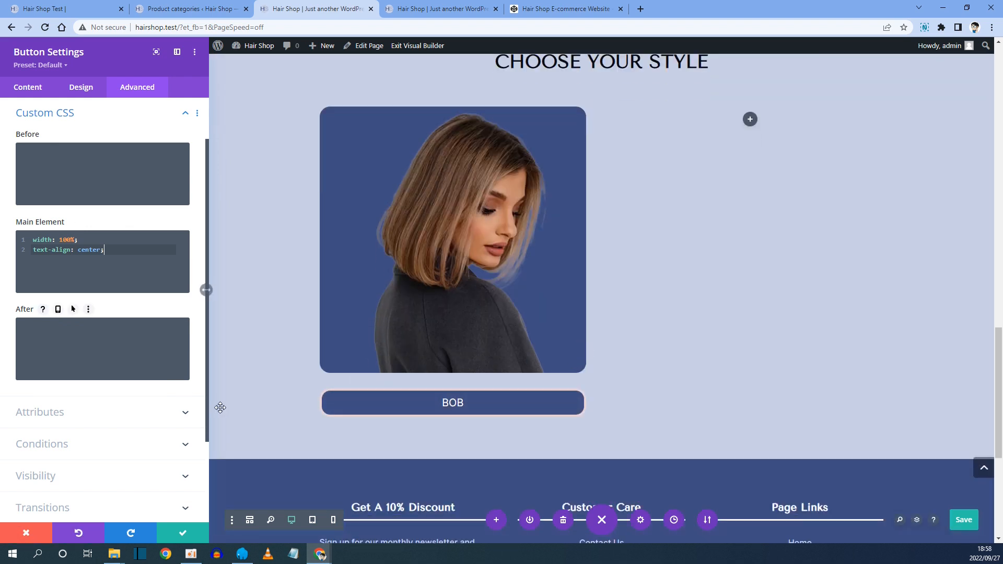
pyautogui.click(181, 533)
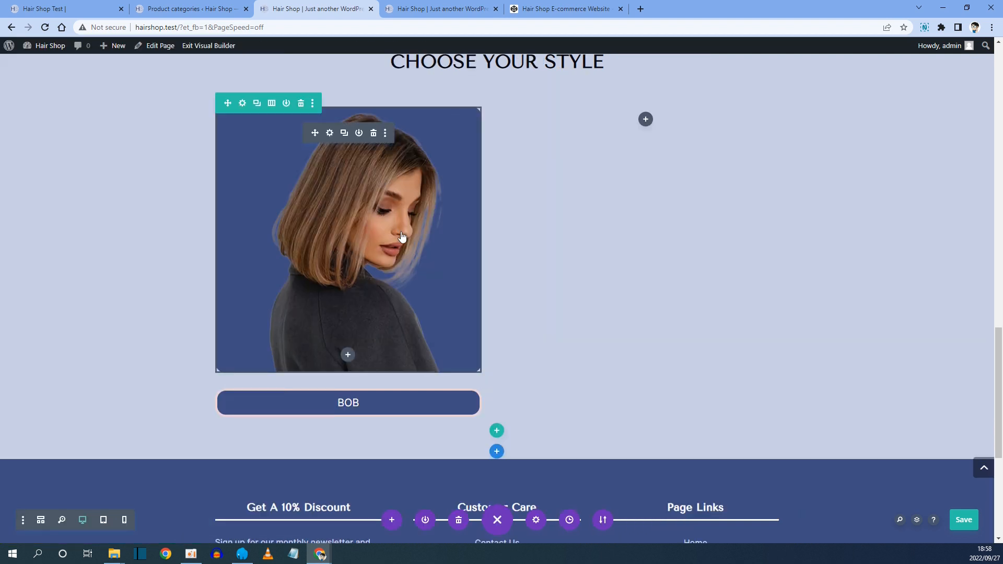
# Duplicate the Bob image and button modules and move the copies into the second column.
pyautogui.click(344, 133)
pyautogui.moveTo(314, 131); pyautogui.dragTo(645, 121)
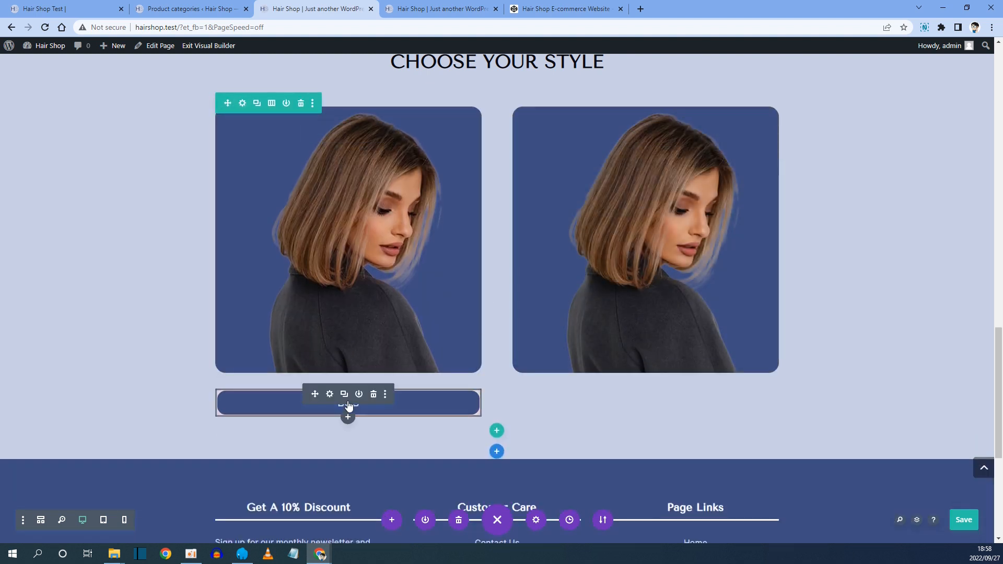
pyautogui.click(344, 394)
pyautogui.moveTo(318, 393); pyautogui.dragTo(633, 399)
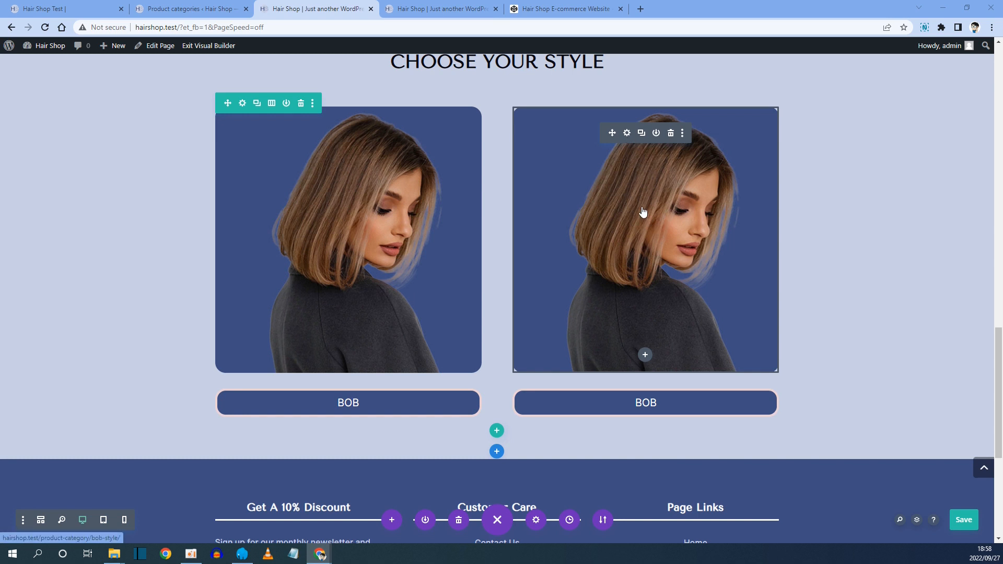
# Copy the Headband Style category's view link address from the product categories list.
pyautogui.click(68, 9)
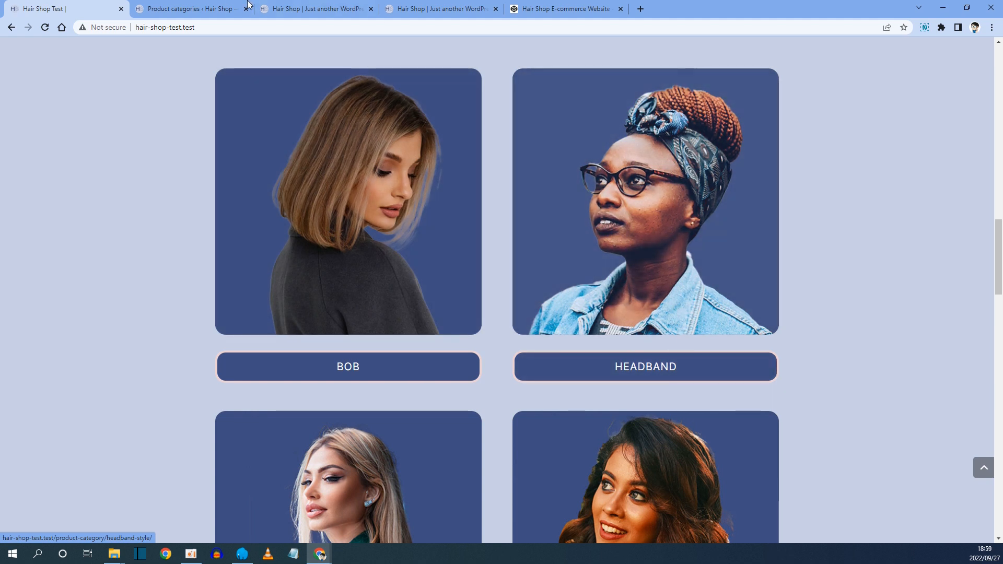
pyautogui.click(192, 6)
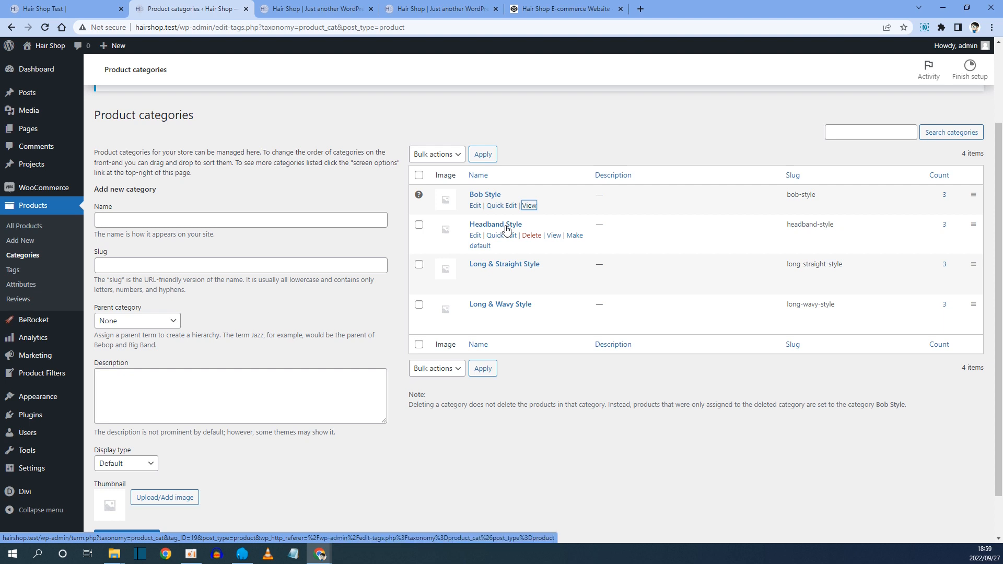
pyautogui.rightClick(554, 239)
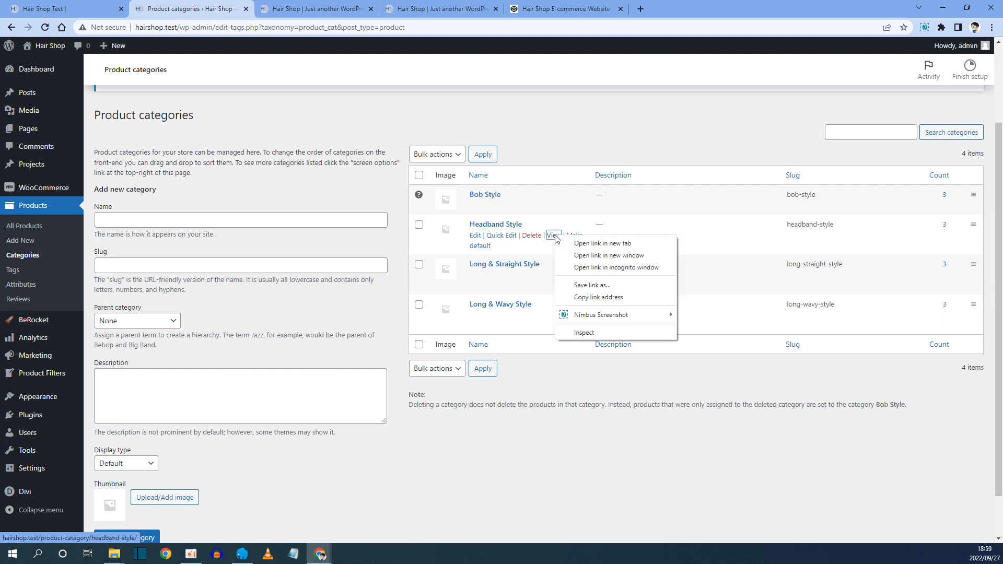
pyautogui.click(607, 297)
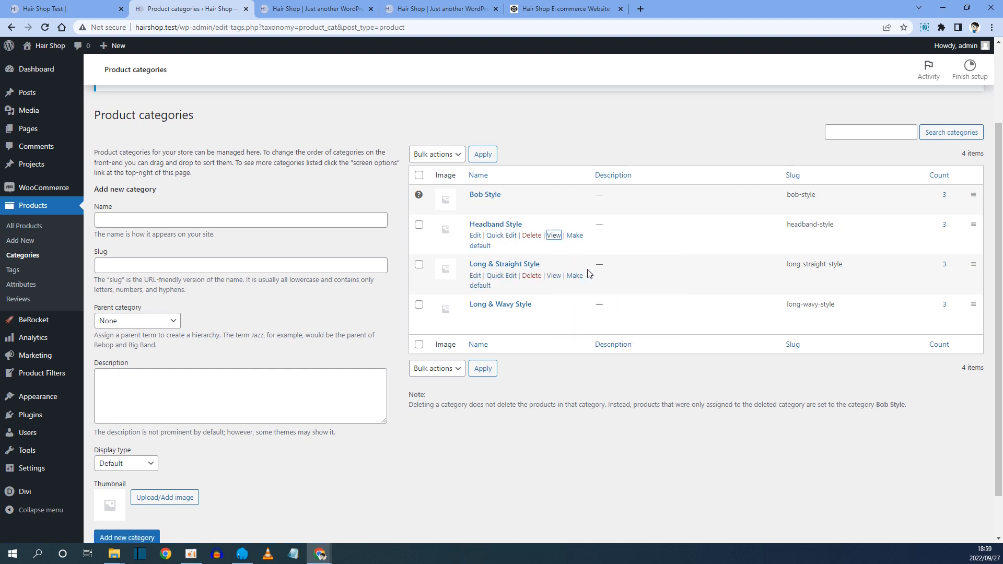
# Replace the second column's image with the headband-style picture from the media library.
pyautogui.click(330, 10)
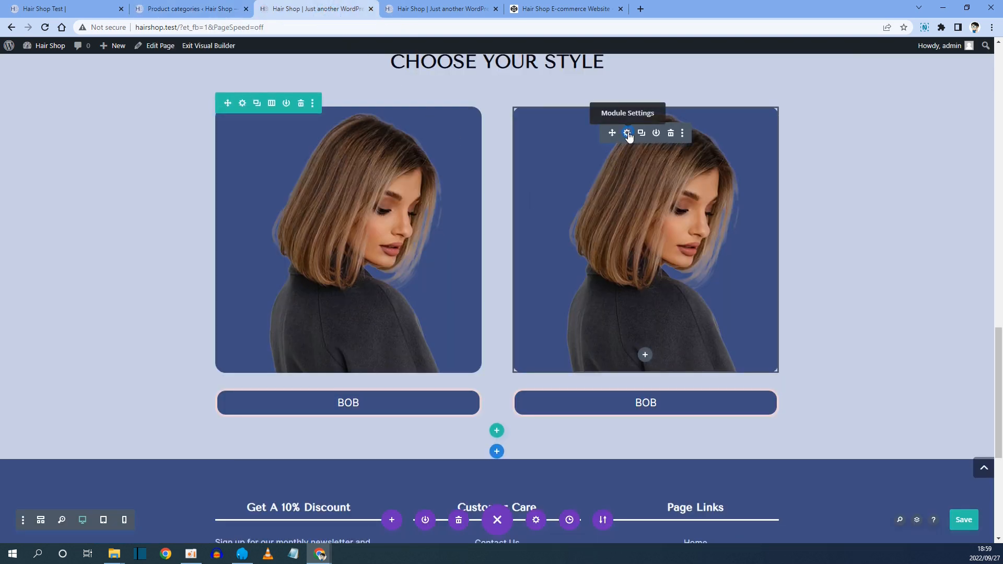
pyautogui.click(627, 134)
pyautogui.click(109, 211)
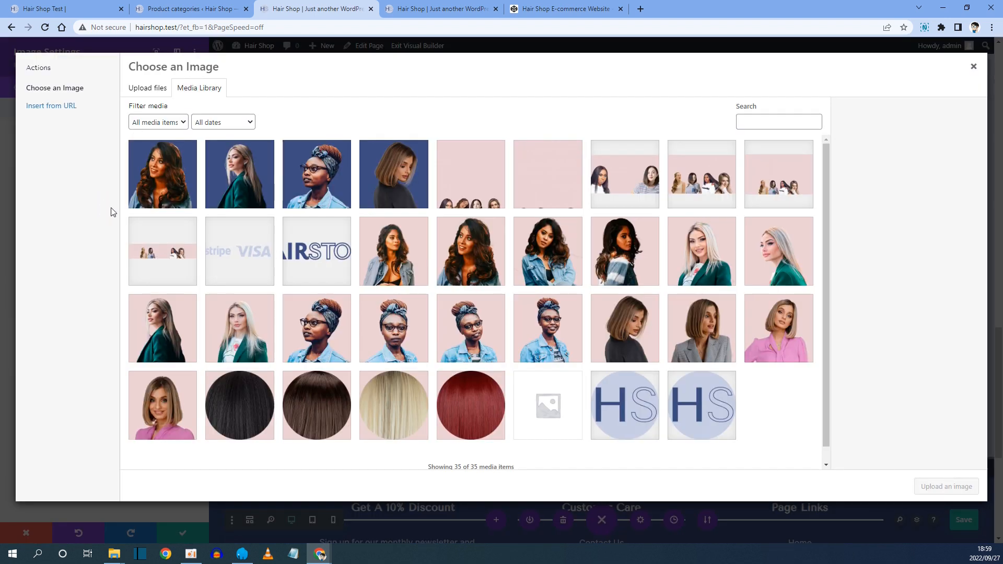
pyautogui.click(324, 169)
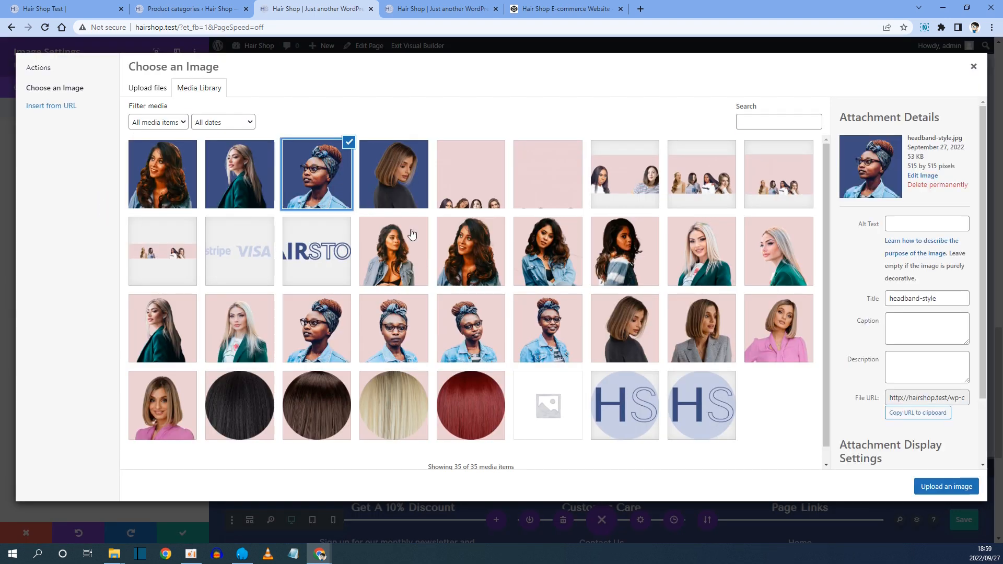
pyautogui.click(938, 488)
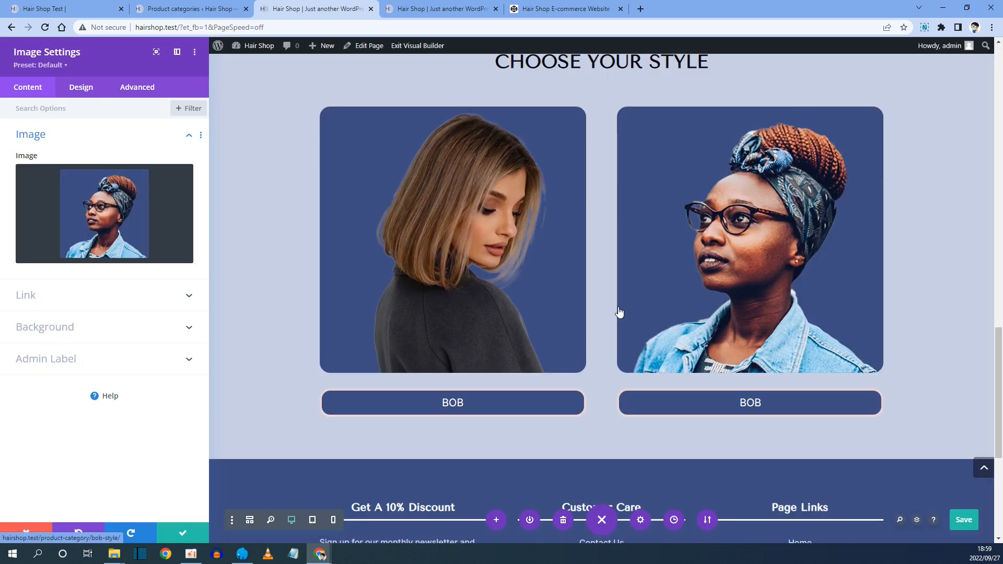
# Set the second image's link URL to the headband-style category address and save the module.
pyautogui.click(29, 300)
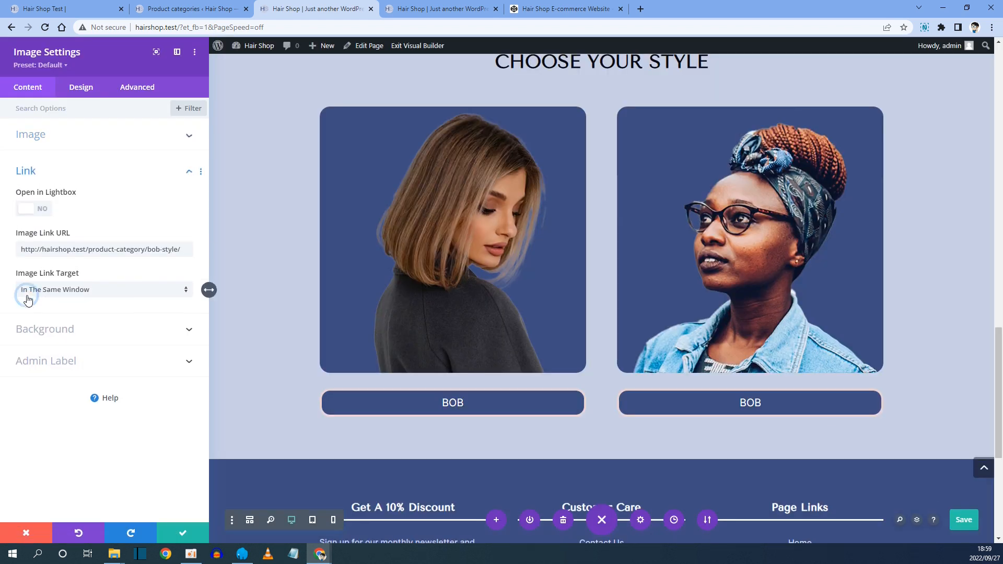
pyautogui.moveTo(21, 250); pyautogui.dragTo(249, 253)
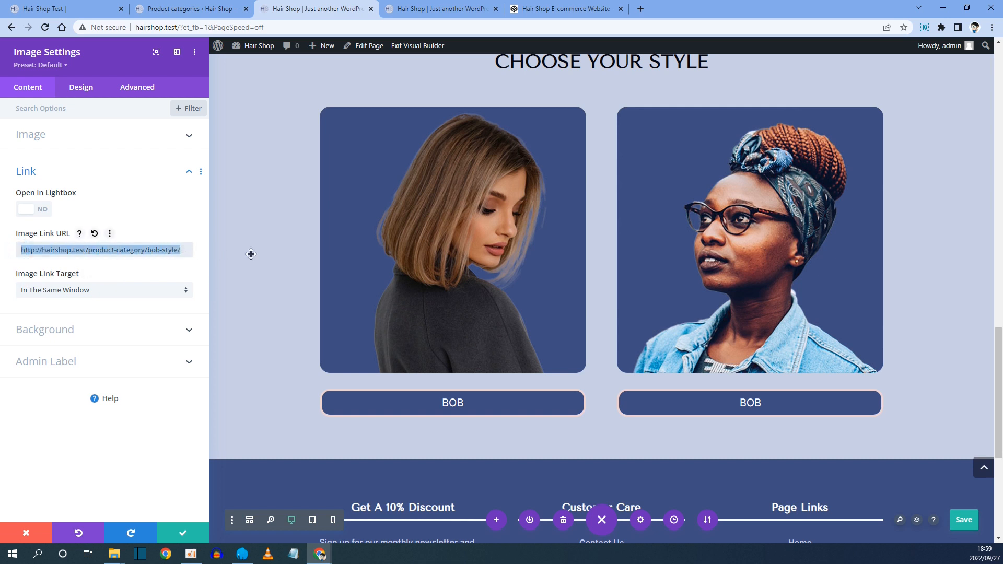
pyautogui.press('BackSpace')
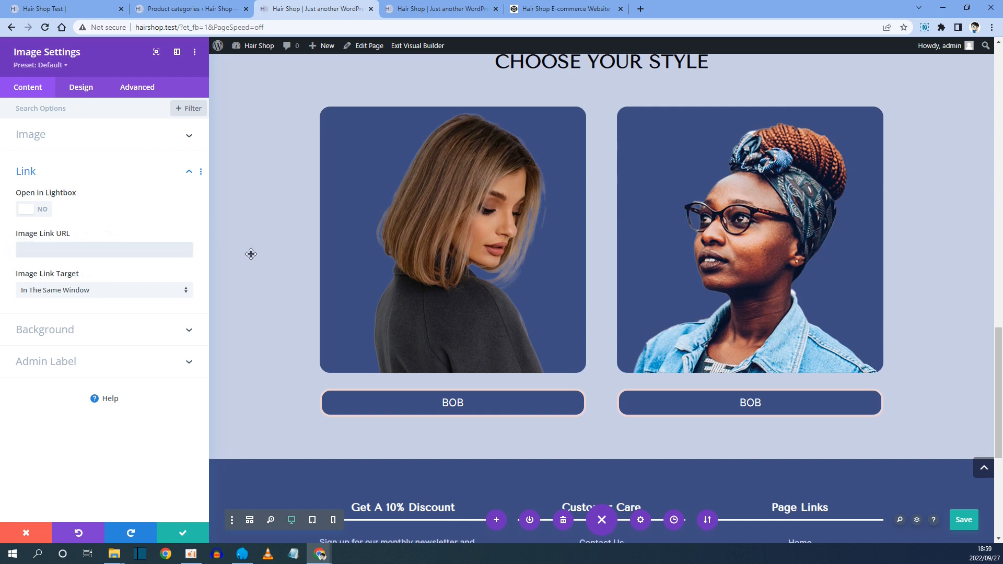
pyautogui.hotkey('ctrl', 'v')
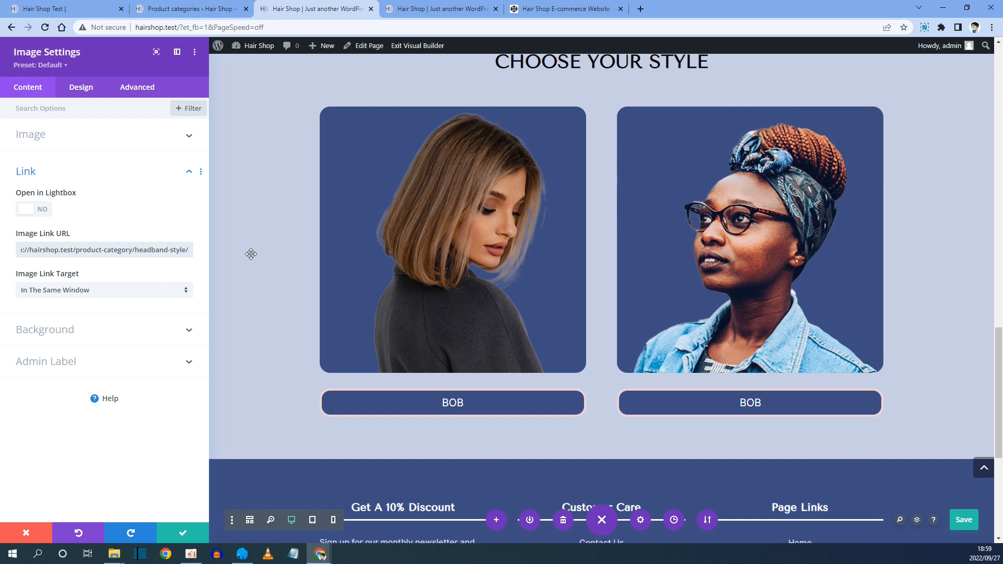
pyautogui.click(188, 532)
# Rename the second button Headband and set its link URL to the headband-style category address.
pyautogui.moveTo(624, 405)
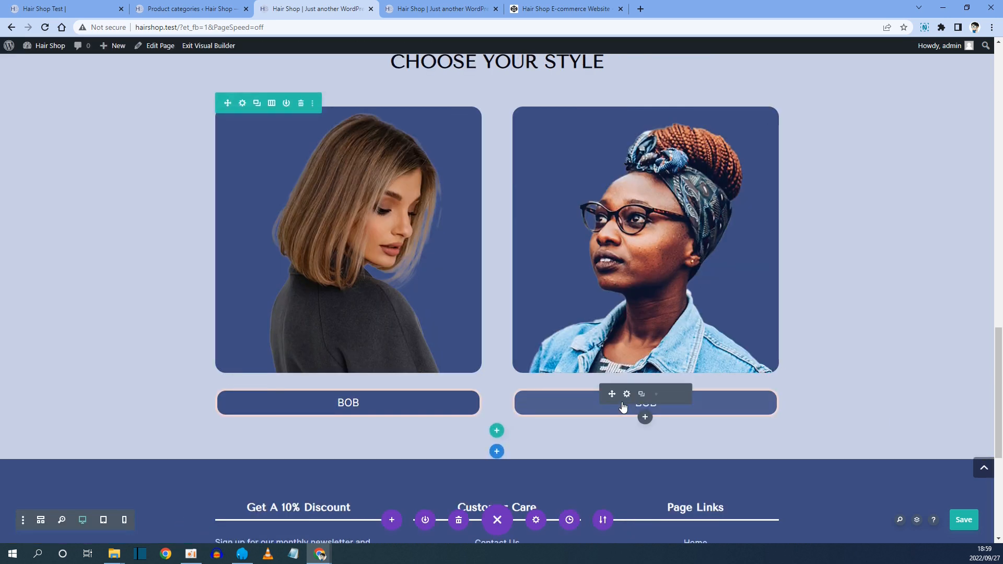
pyautogui.click(627, 394)
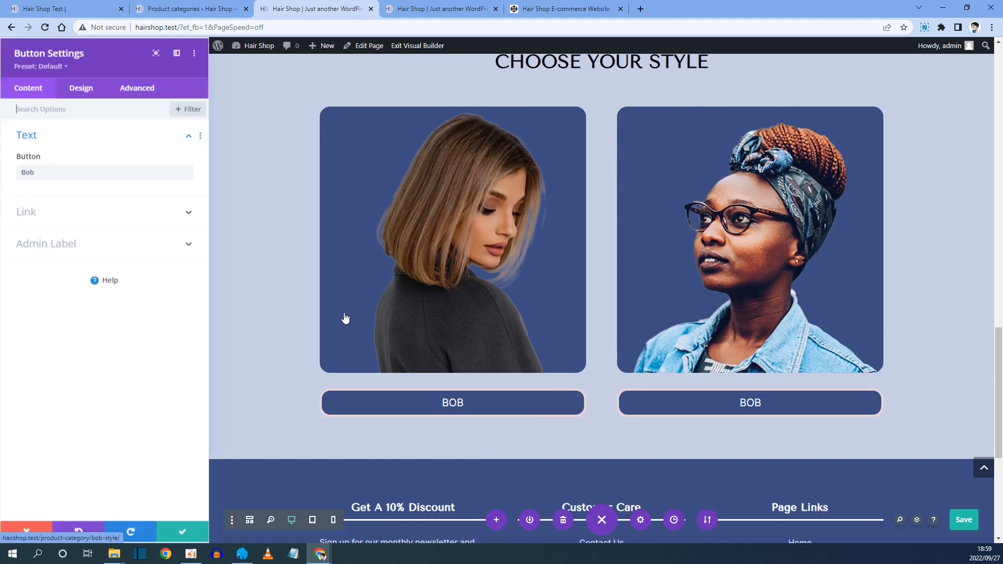
pyautogui.moveTo(43, 172); pyautogui.dragTo(4, 182)
pyautogui.write('Headband')
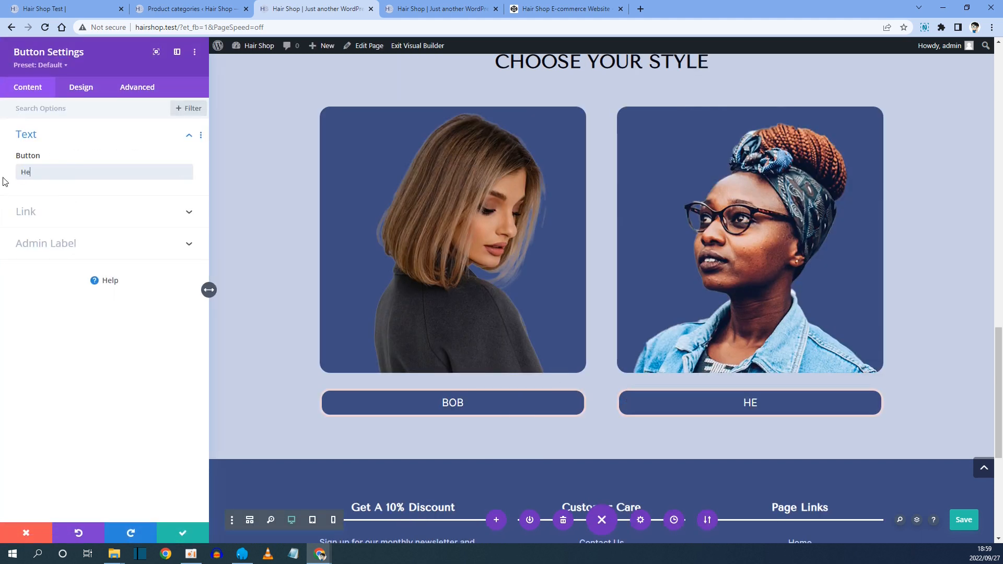
pyautogui.click(39, 212)
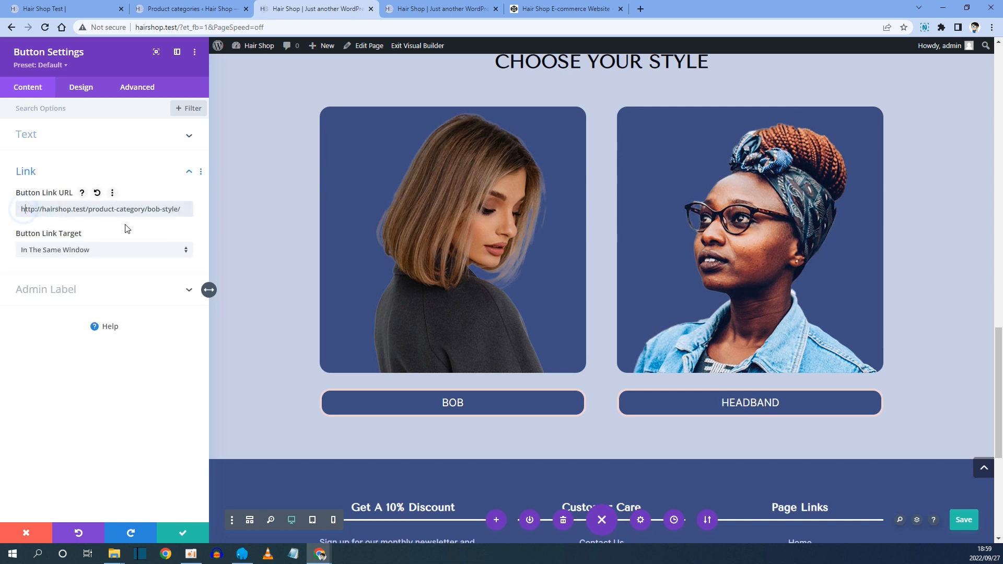
pyautogui.hotkey('ctrl', 'a')
pyautogui.press('BackSpace')
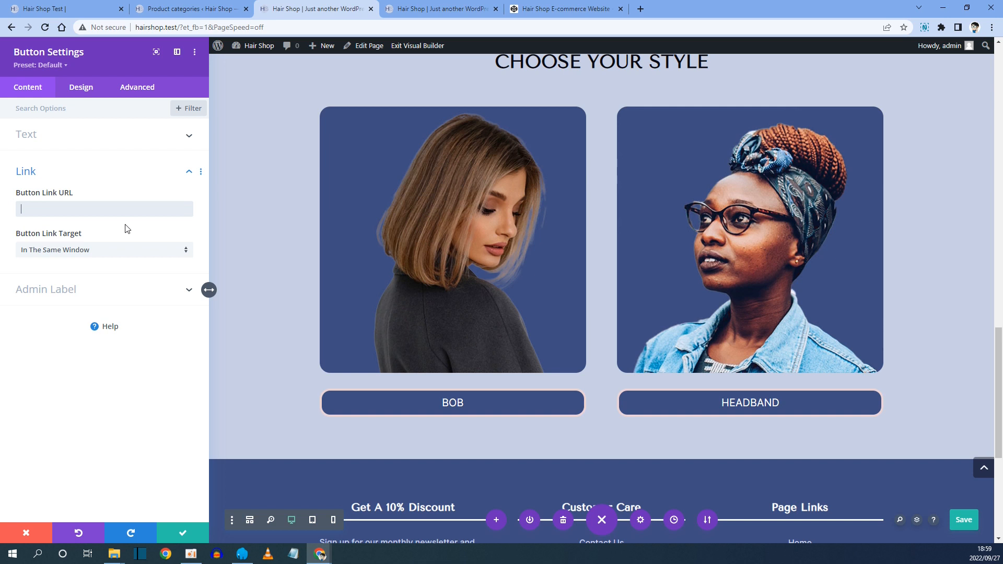
pyautogui.hotkey('ctrl', 'v')
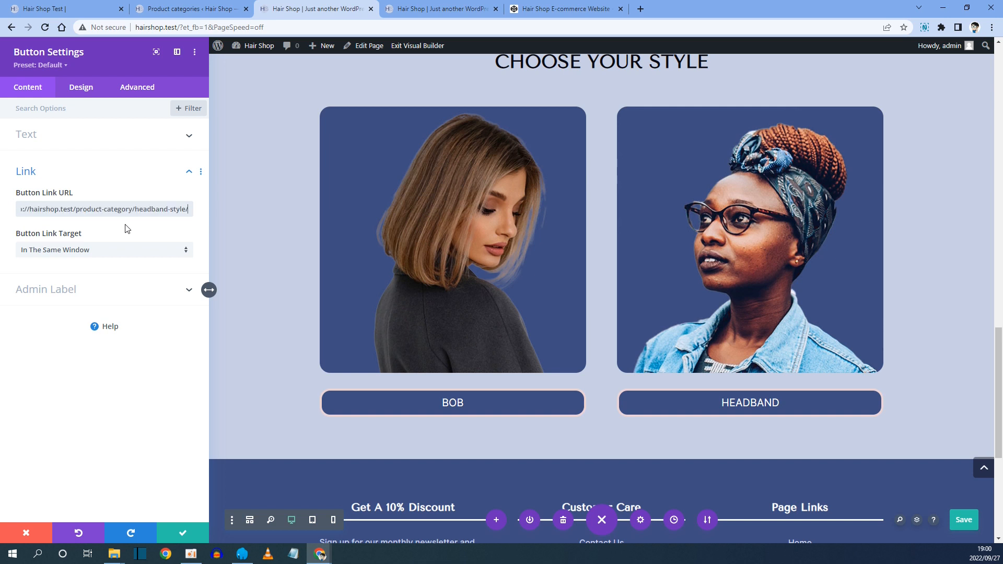
pyautogui.click(183, 532)
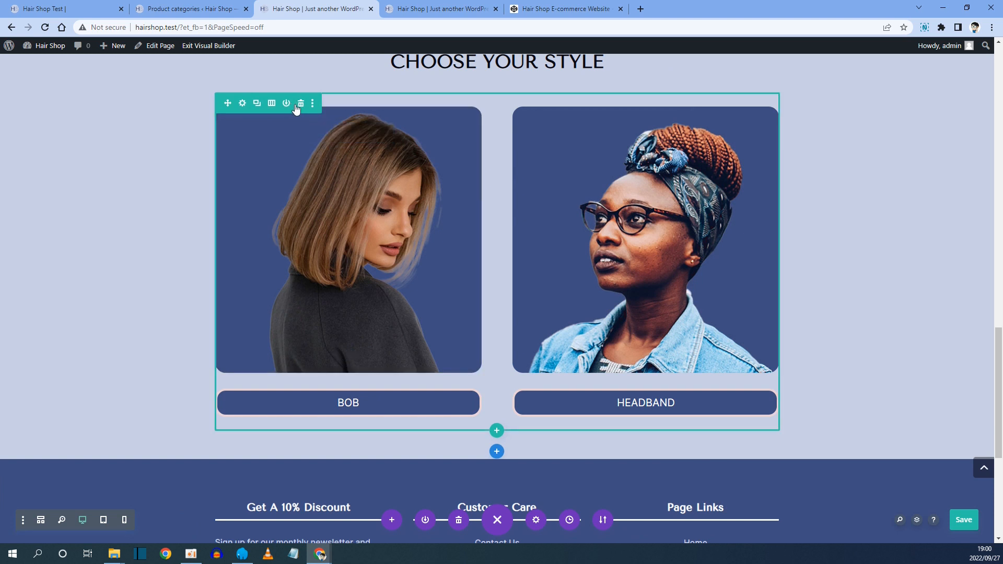
# Duplicate the Bob and Headband row to create a second row of style cards.
pyautogui.click(257, 104)
pyautogui.scroll(-5, 257, 106)
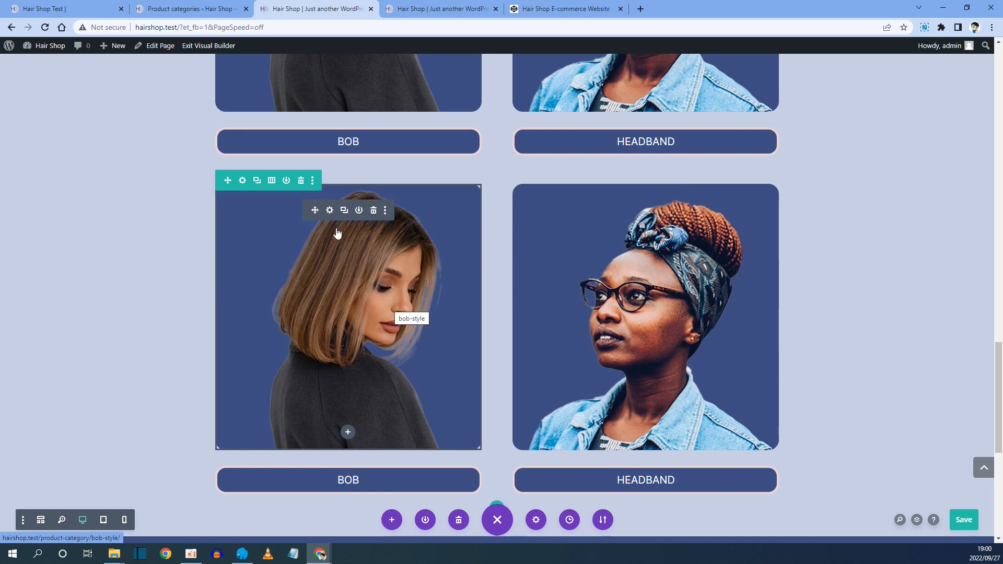
pyautogui.click(329, 210)
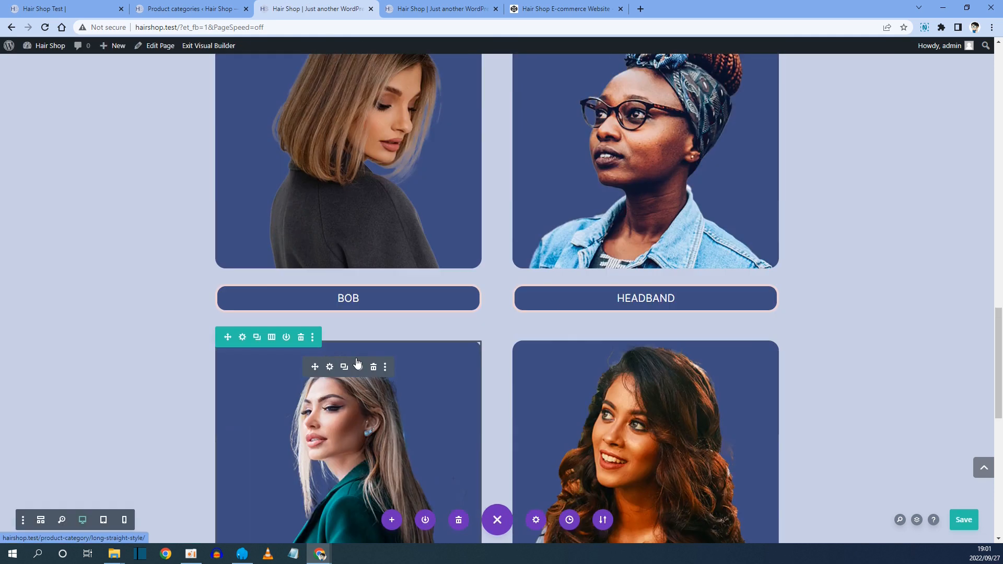
# Scroll through the Choose Your Style section to review all four style cards and buttons.
pyautogui.scroll(-5, 354, 368)
pyautogui.scroll(4, 354, 368)
pyautogui.scroll(1, 470, 261)
pyautogui.scroll(-1, 476, 246)
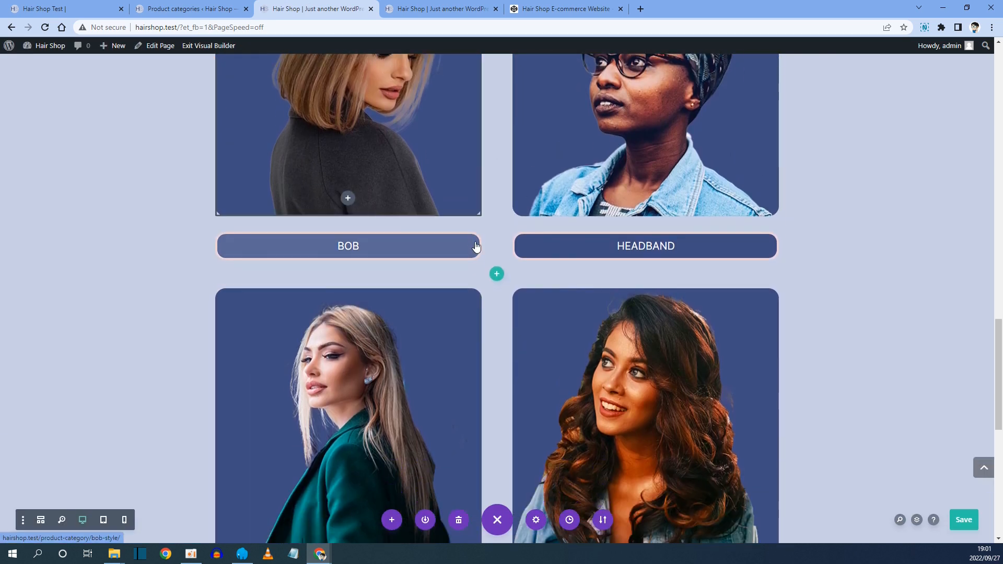
pyautogui.scroll(3, 476, 247)
pyautogui.scroll(-6, 468, 327)
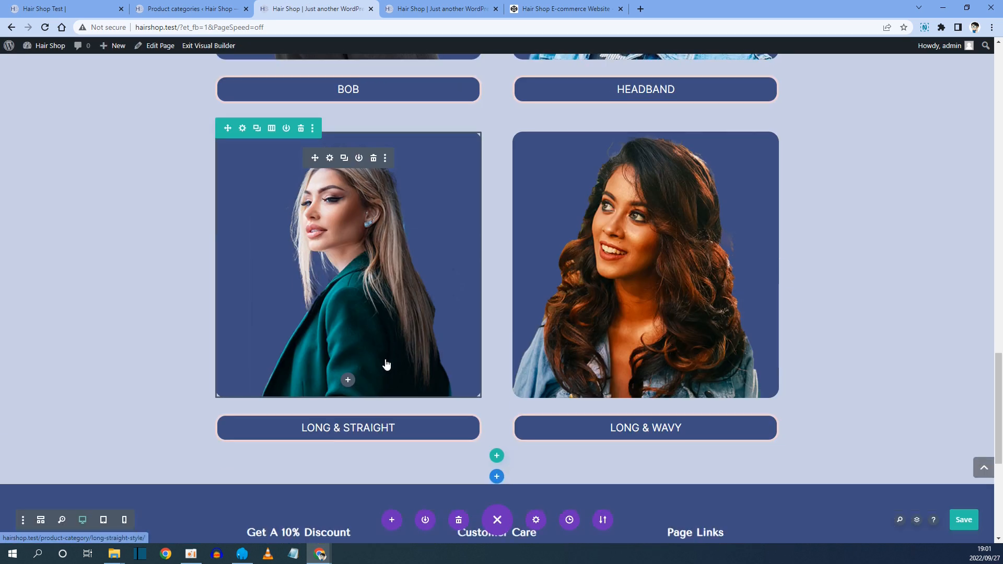
pyautogui.scroll(5, 385, 365)
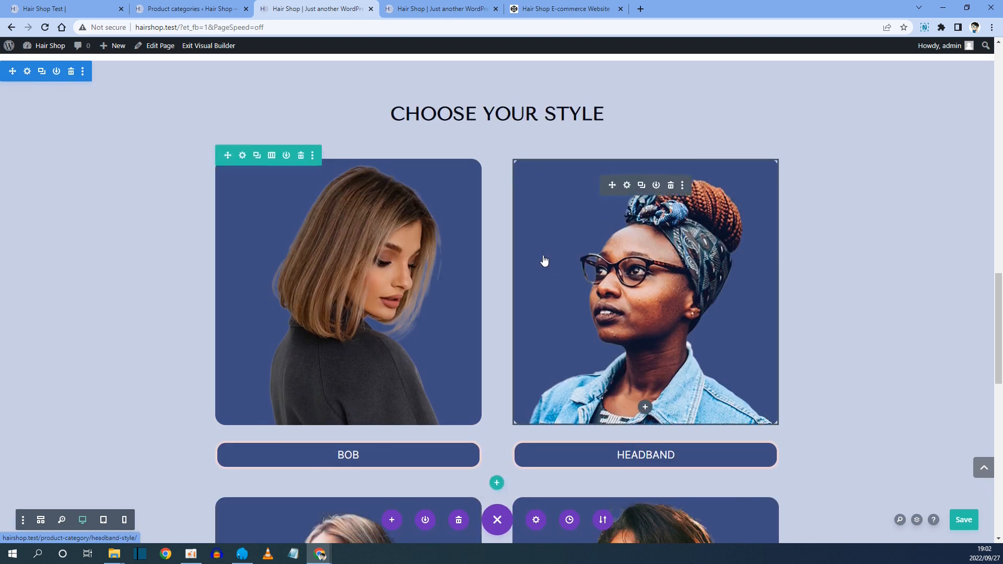
pyautogui.scroll(-2, 532, 287)
pyautogui.scroll(-4, 429, 316)
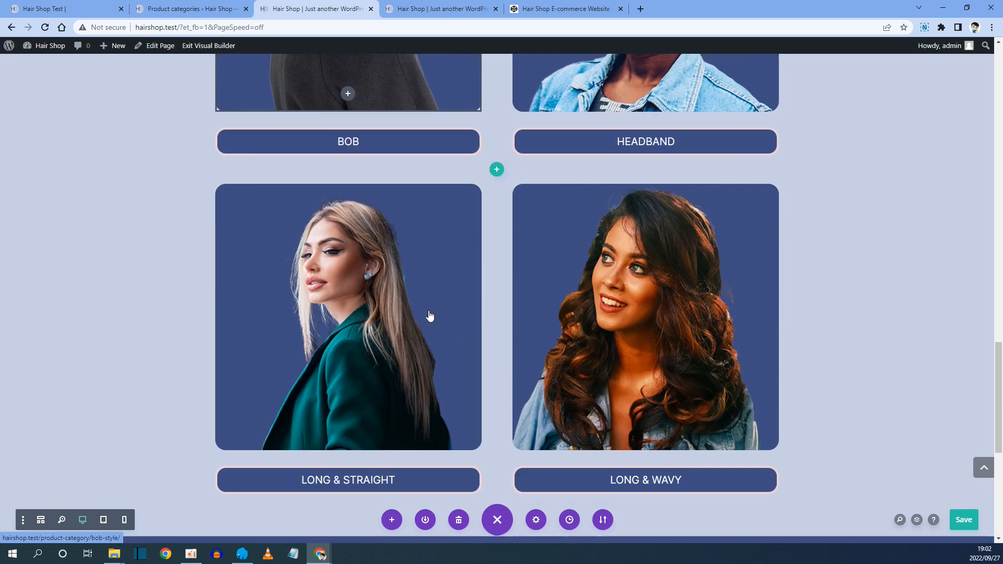
pyautogui.scroll(5, 429, 316)
pyautogui.scroll(-2, 429, 316)
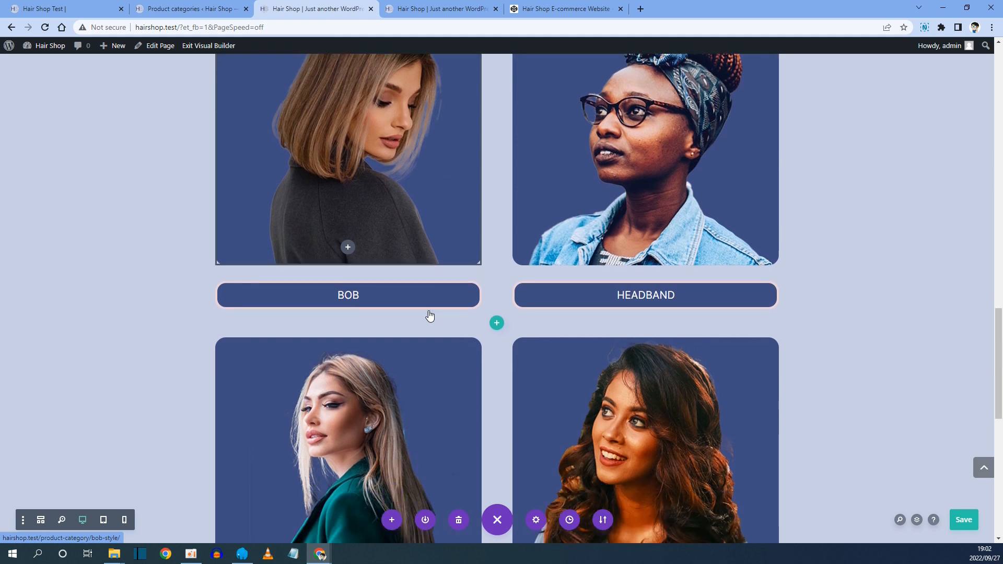
# Preview the Choose Your Style section in the tablet and desktop views.
pyautogui.scroll(-1, 430, 316)
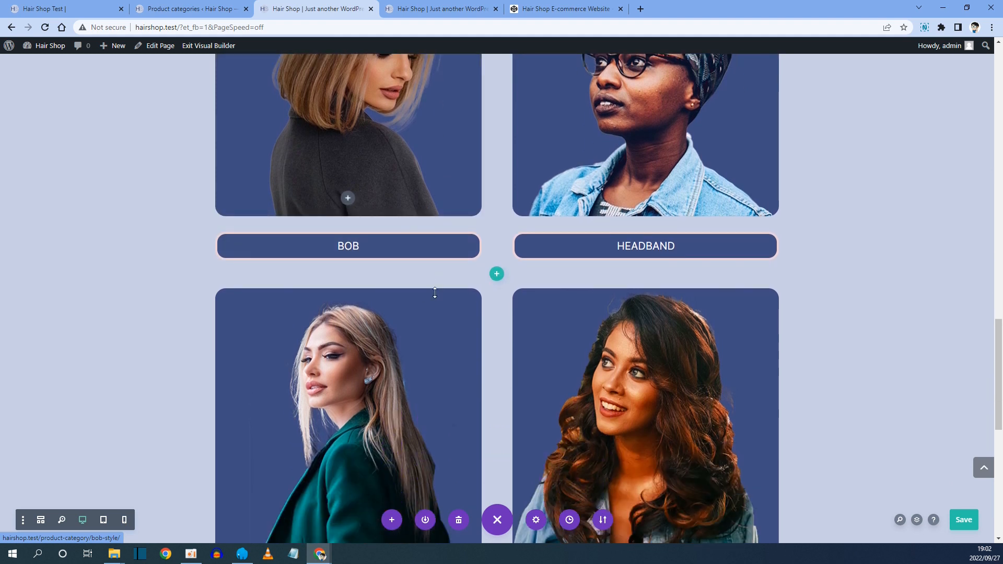
pyautogui.click(103, 520)
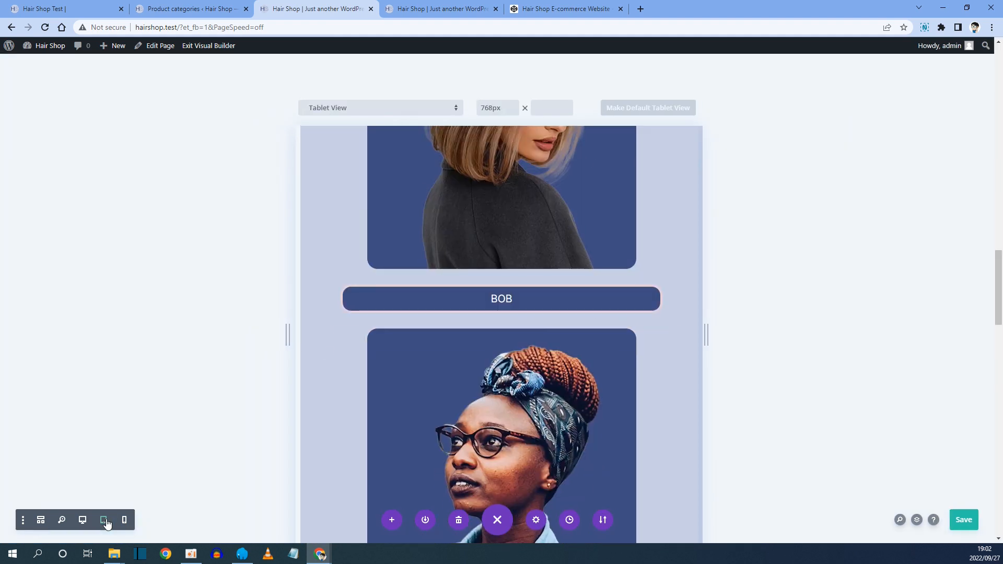
pyautogui.scroll(2, 634, 307)
pyautogui.scroll(-3, 636, 308)
pyautogui.scroll(-9, 635, 307)
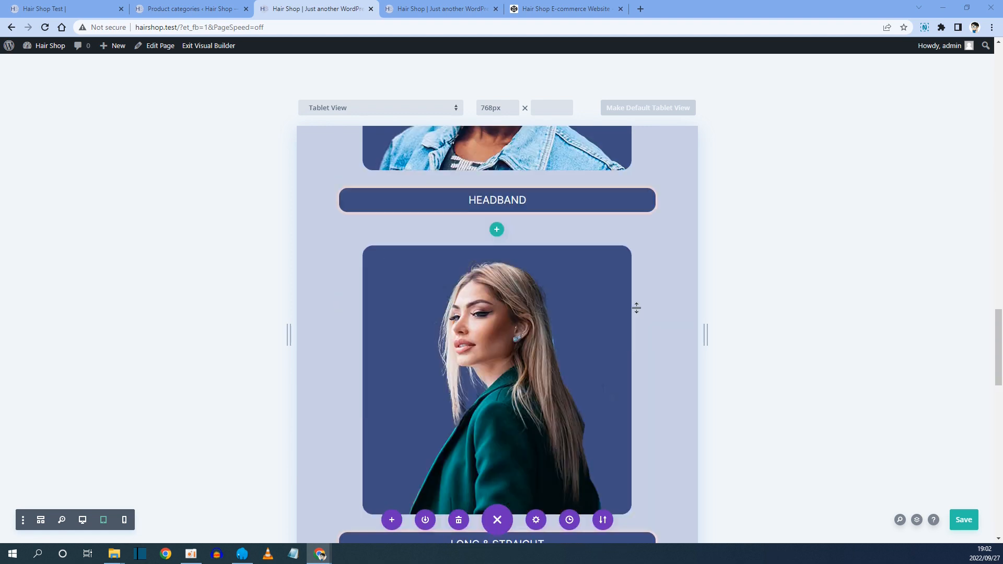
pyautogui.scroll(15, 634, 293)
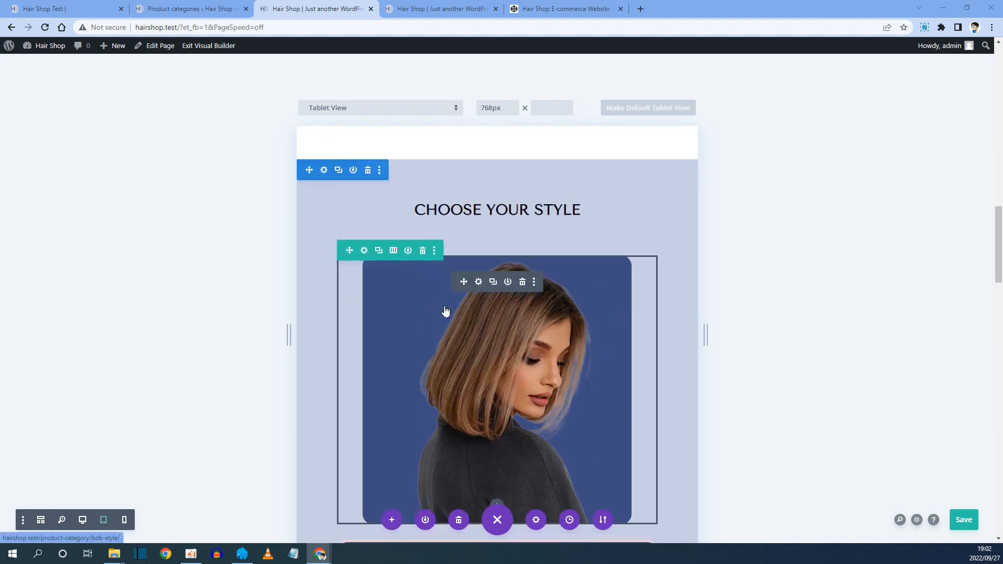
pyautogui.scroll(-1, 472, 393)
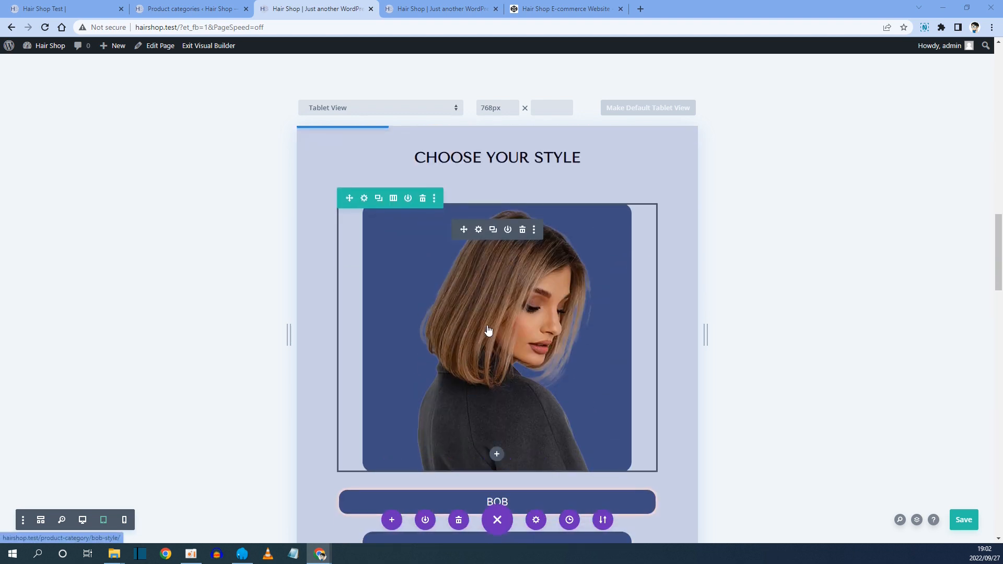
pyautogui.click(83, 520)
pyautogui.scroll(-4, 429, 397)
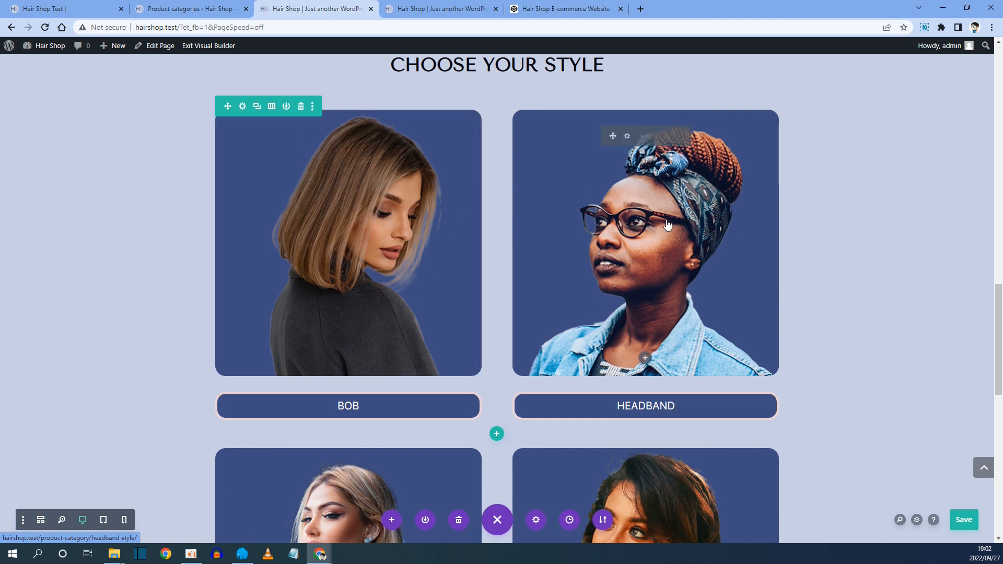
pyautogui.click(103, 520)
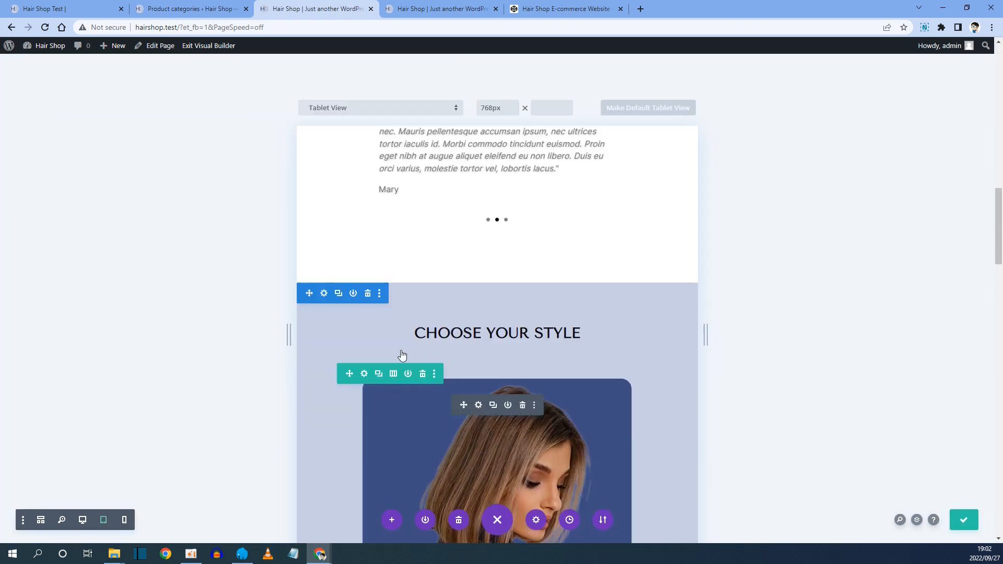
# Open the first style row's Custom CSS settings and copy the row's display: flex; rule from the CodePen notes.
pyautogui.click(364, 374)
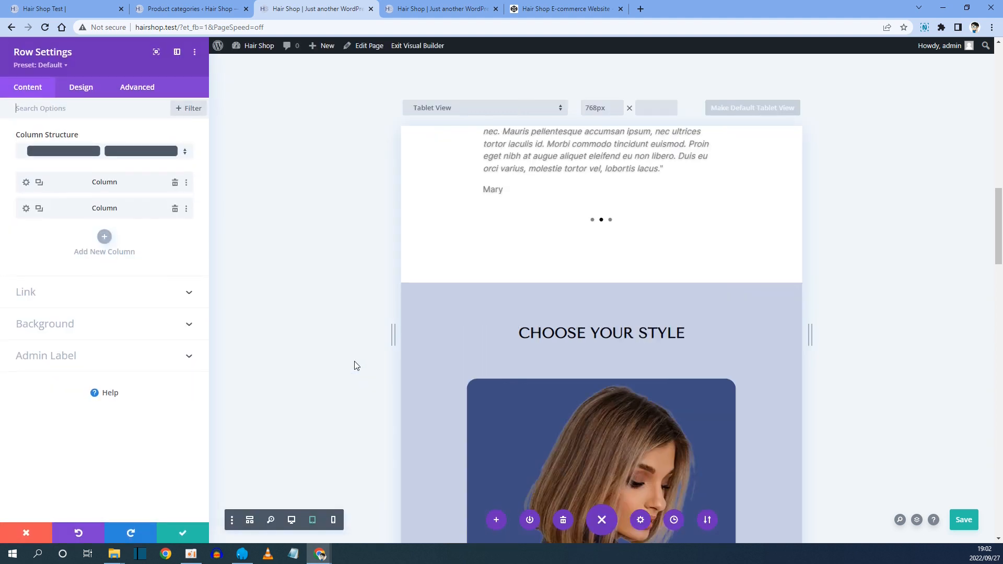
pyautogui.click(146, 90)
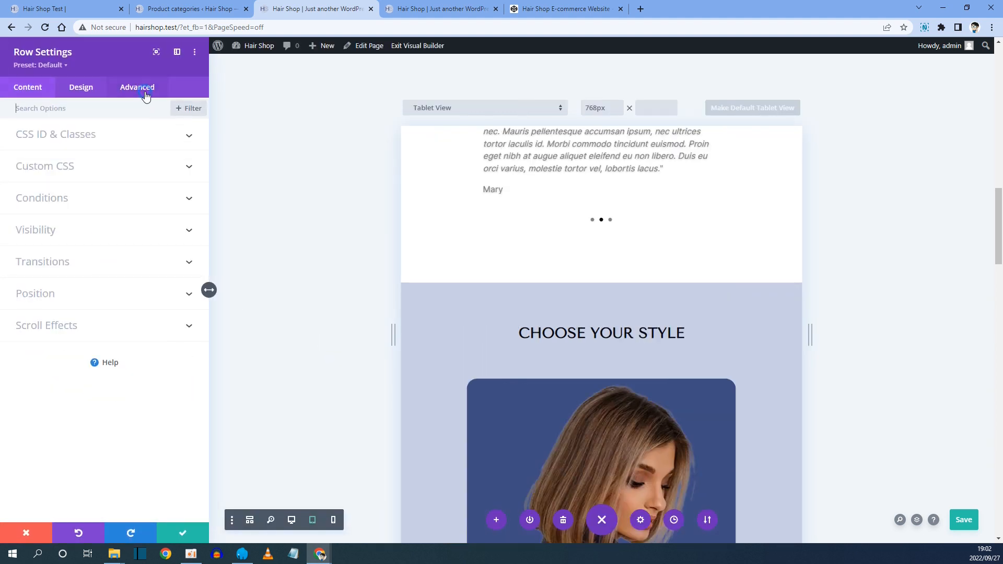
pyautogui.click(59, 172)
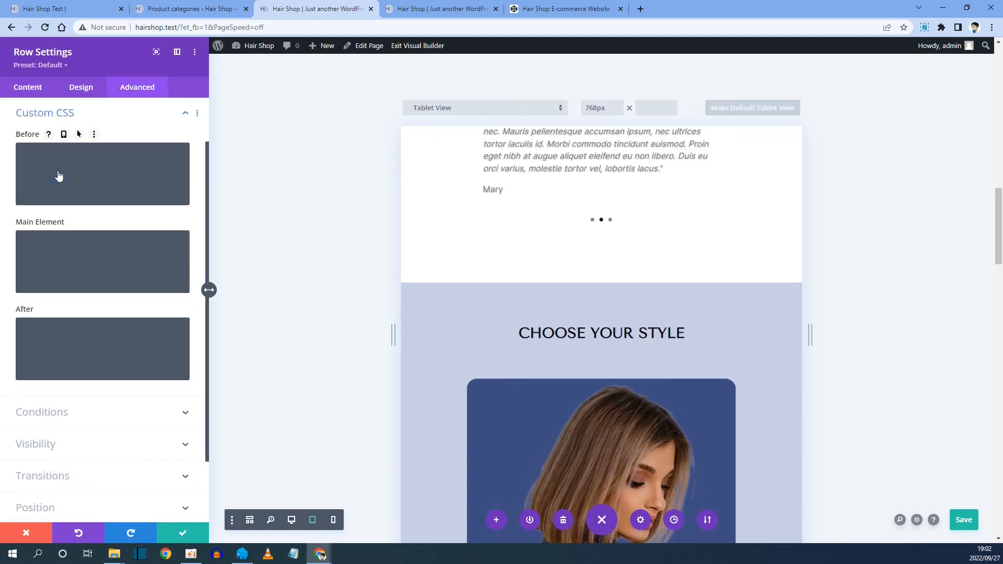
pyautogui.click(542, 14)
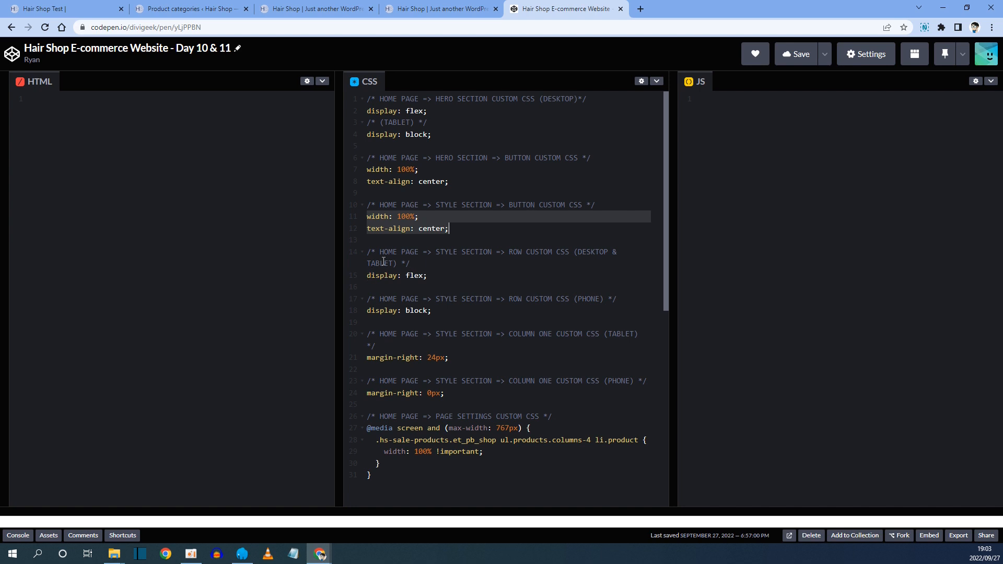
pyautogui.moveTo(381, 253); pyautogui.dragTo(564, 254)
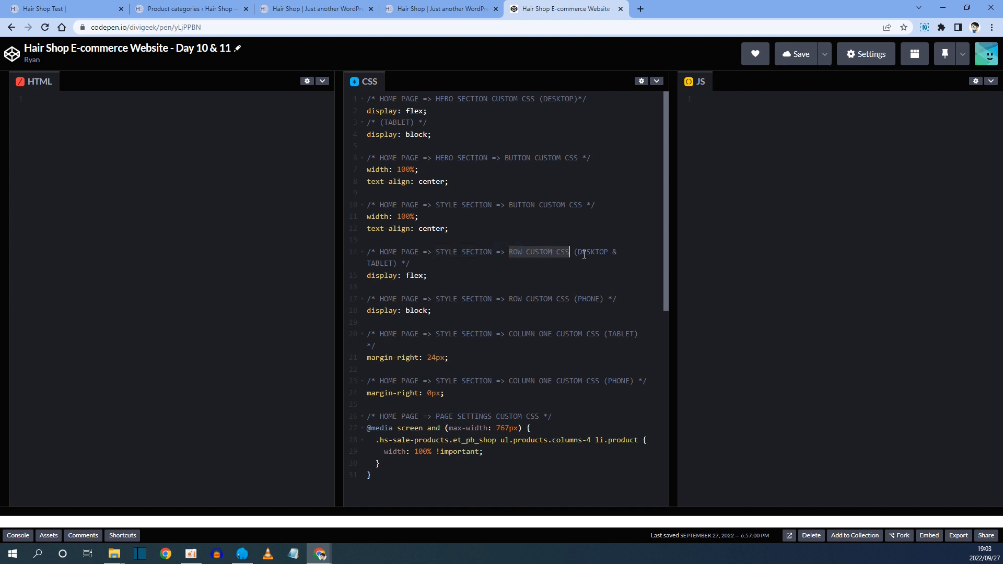
pyautogui.moveTo(578, 253); pyautogui.dragTo(599, 252)
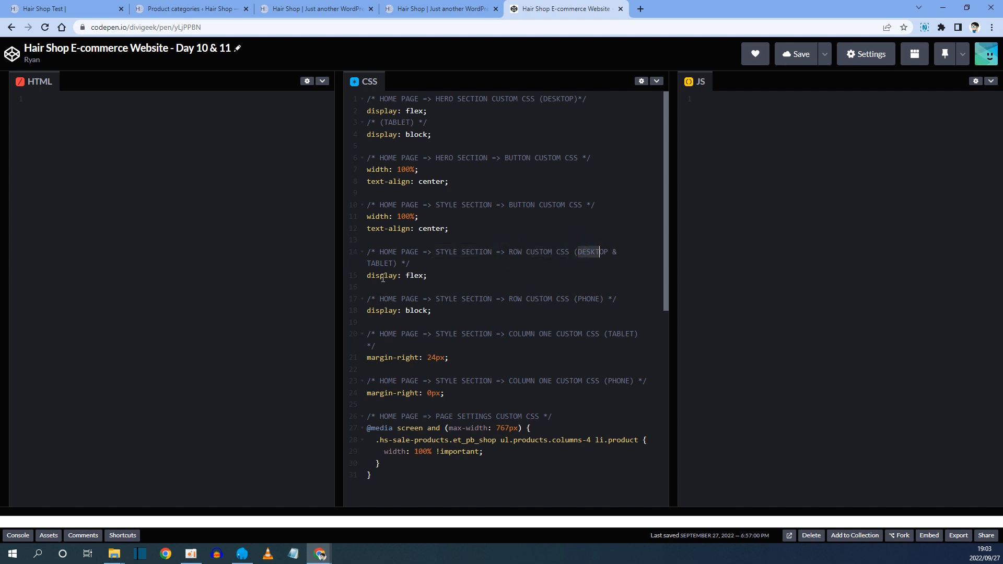
pyautogui.moveTo(368, 277); pyautogui.dragTo(428, 275)
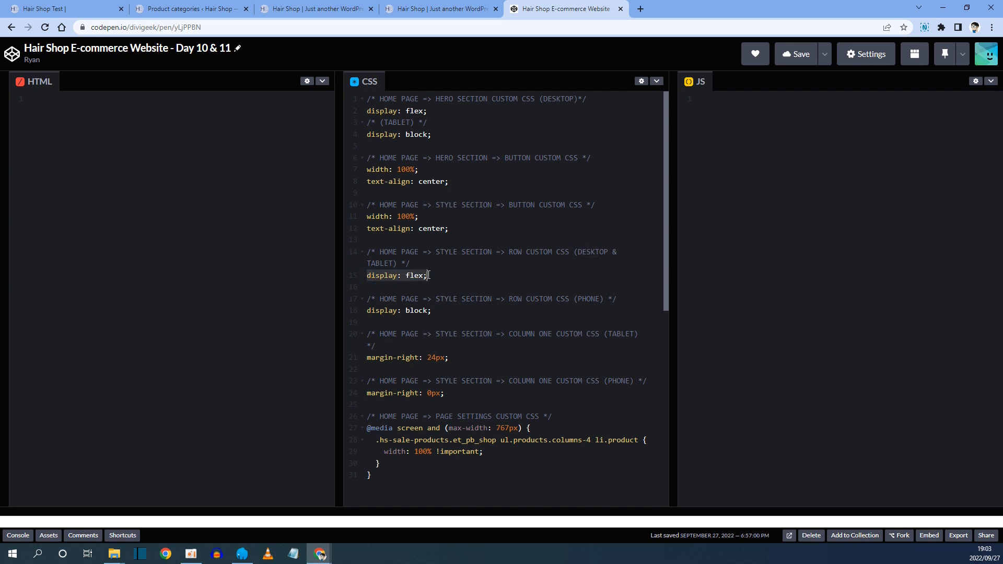
pyautogui.rightClick(420, 276)
pyautogui.click(449, 312)
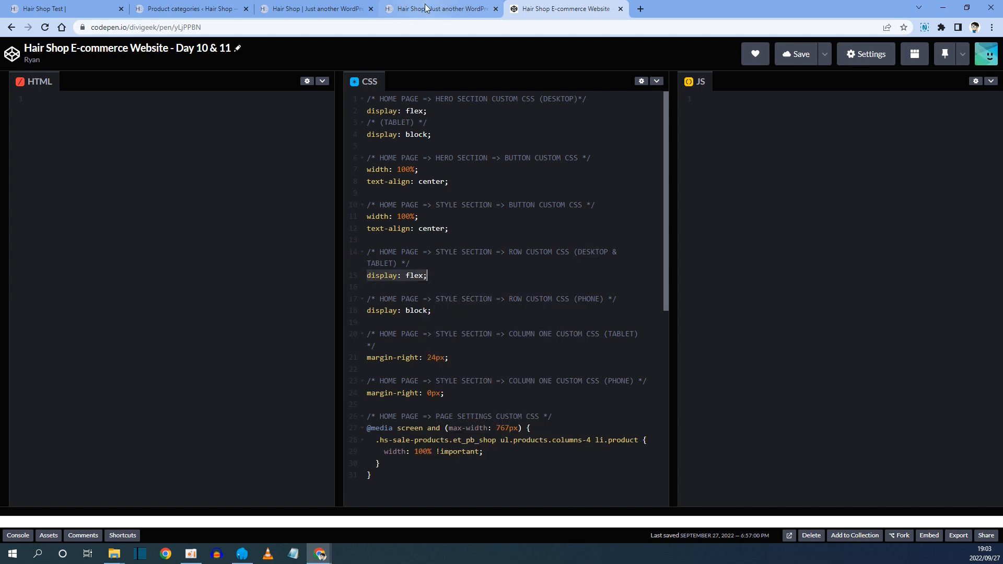
# Paste display: flex; into the row's Main Element custom CSS.
pyautogui.click(324, 8)
pyautogui.click(50, 236)
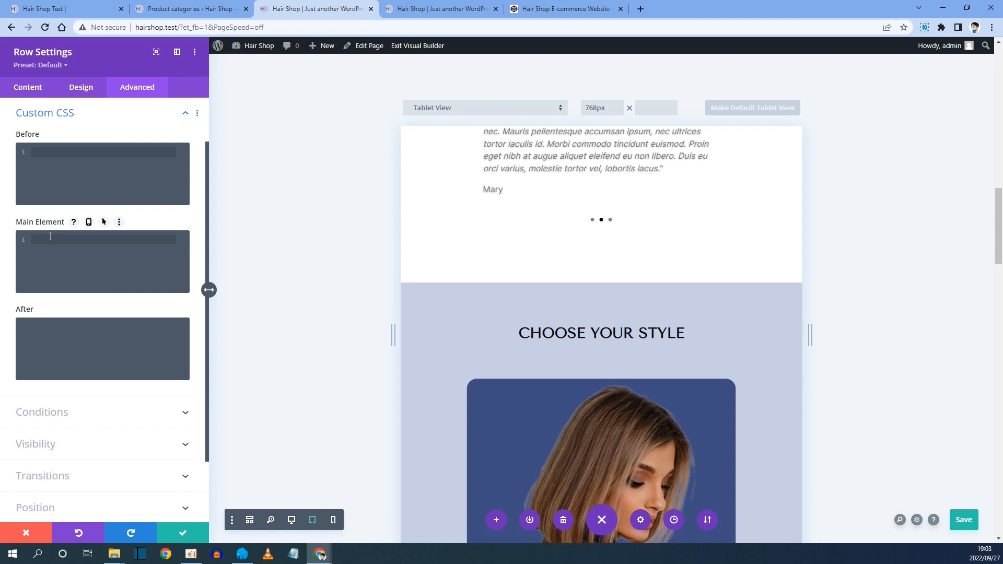
pyautogui.rightClick(46, 240)
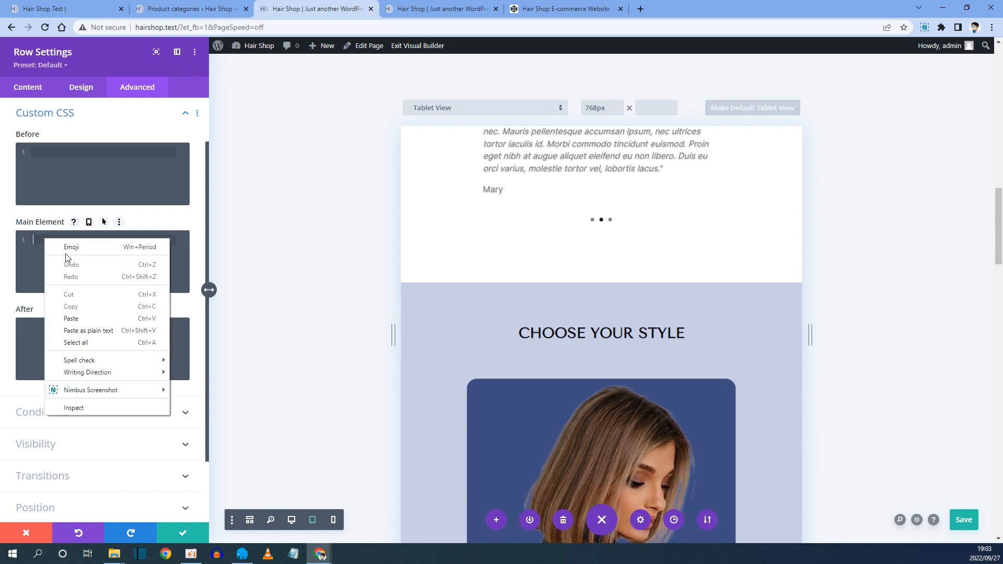
pyautogui.click(73, 318)
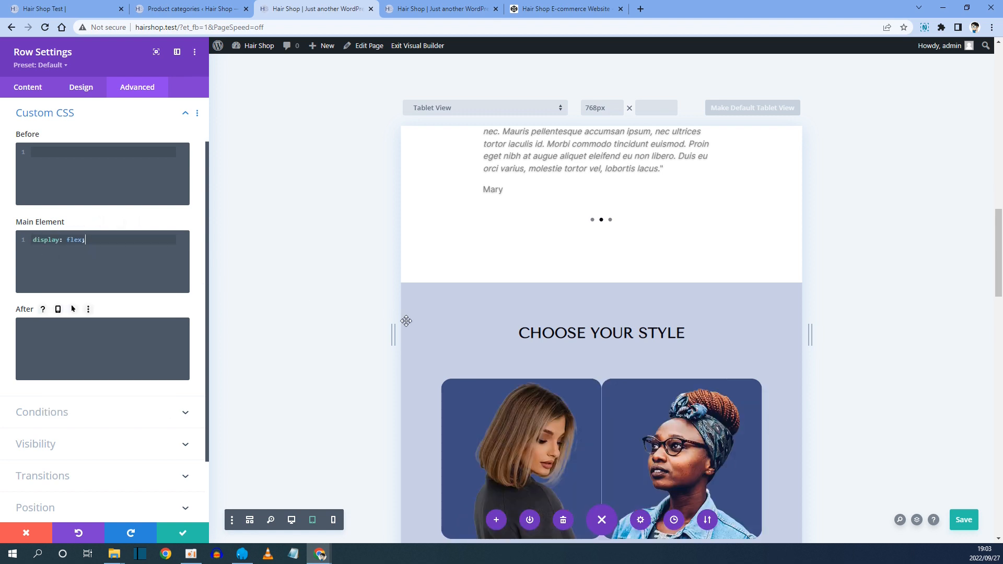
pyautogui.scroll(-3, 406, 321)
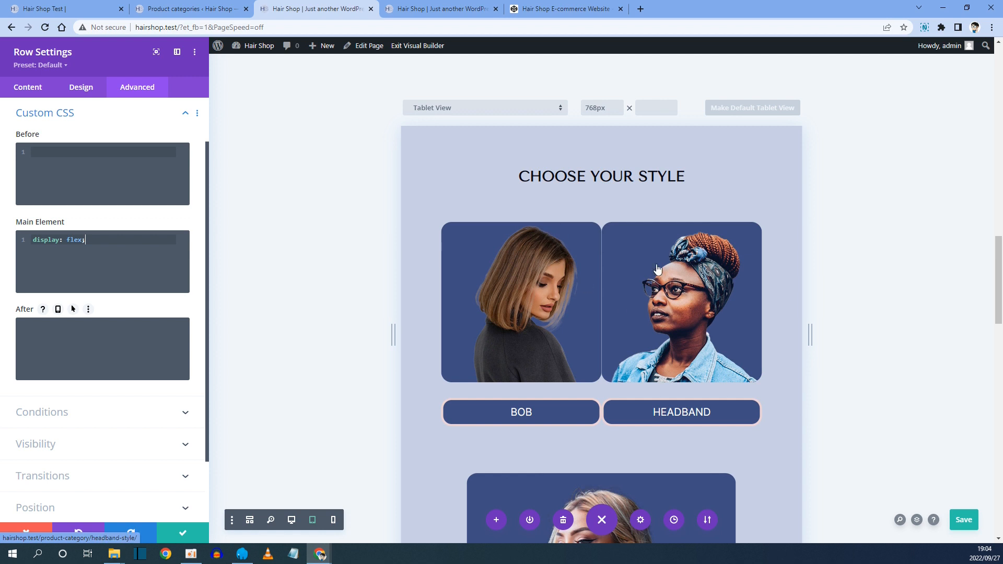
pyautogui.scroll(-4, 600, 318)
pyautogui.scroll(-7, 600, 340)
pyautogui.scroll(11, 605, 347)
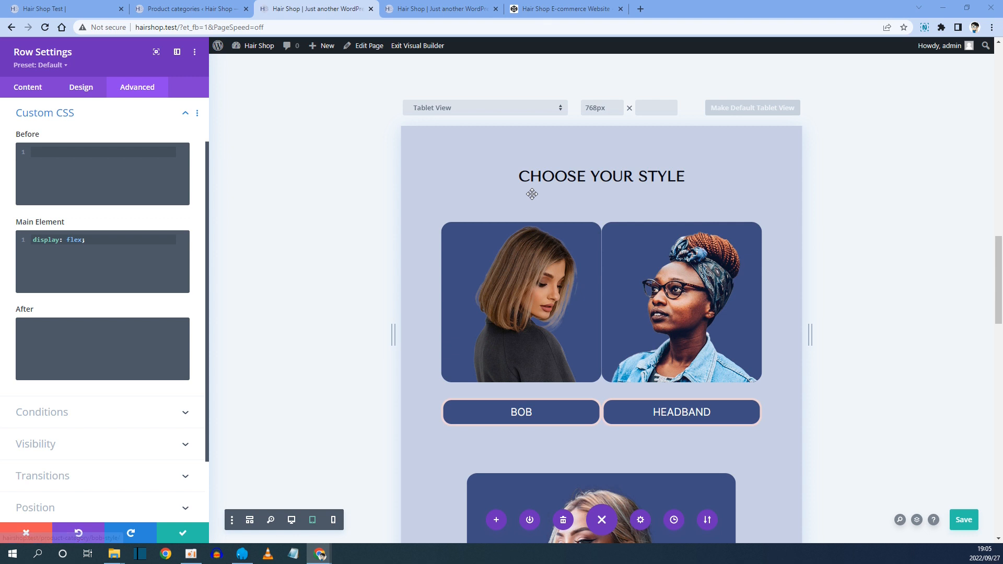
# Copy the column one margin-right: 24px; rule from the CodePen notes.
pyautogui.click(547, 9)
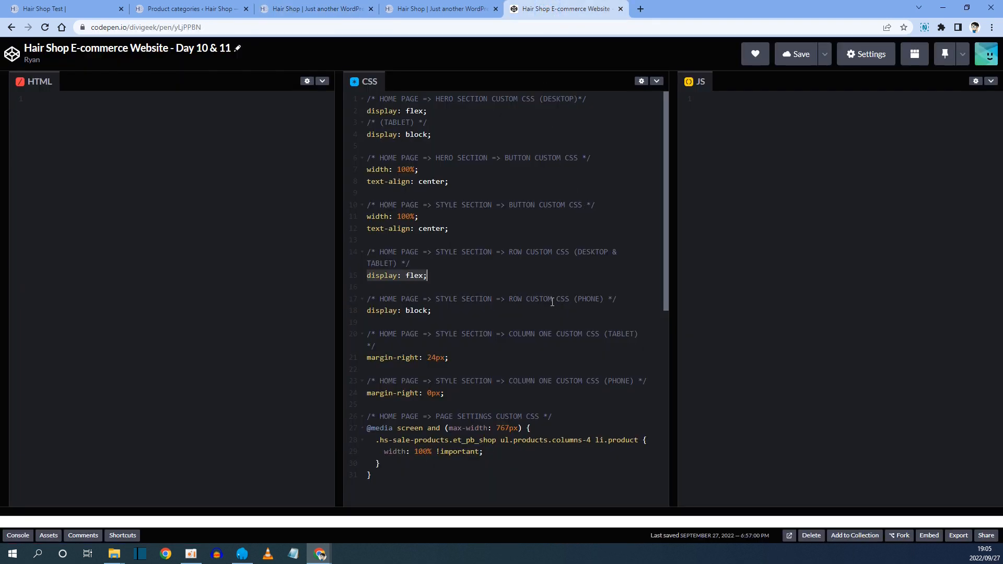
pyautogui.moveTo(371, 298); pyautogui.dragTo(420, 311)
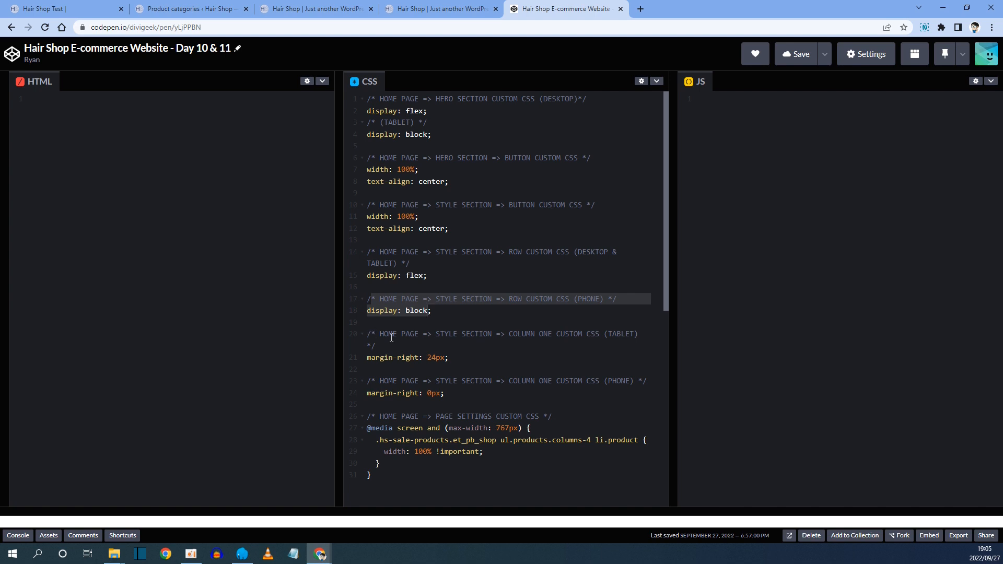
pyautogui.moveTo(380, 335); pyautogui.dragTo(595, 334)
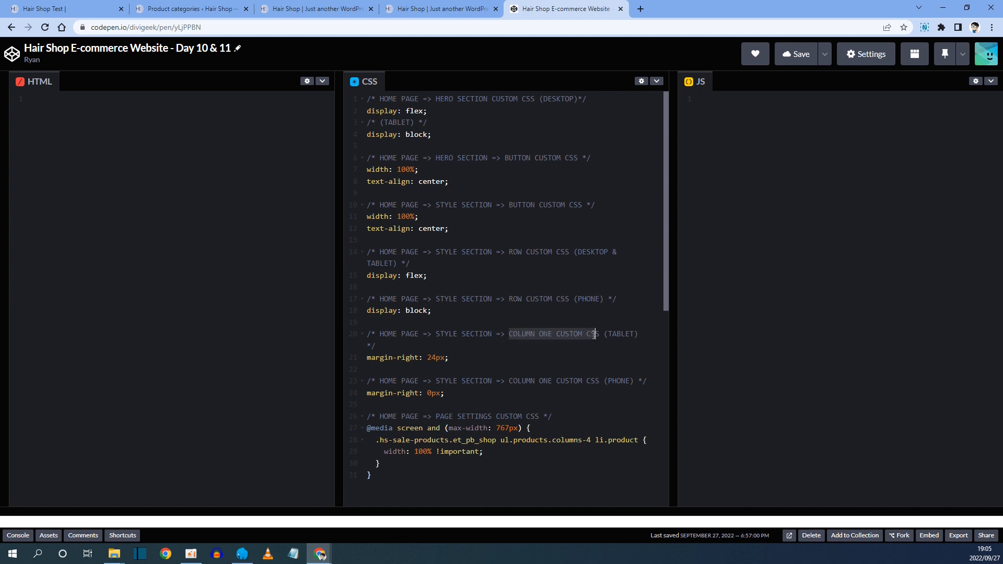
pyautogui.doubleClick(617, 335)
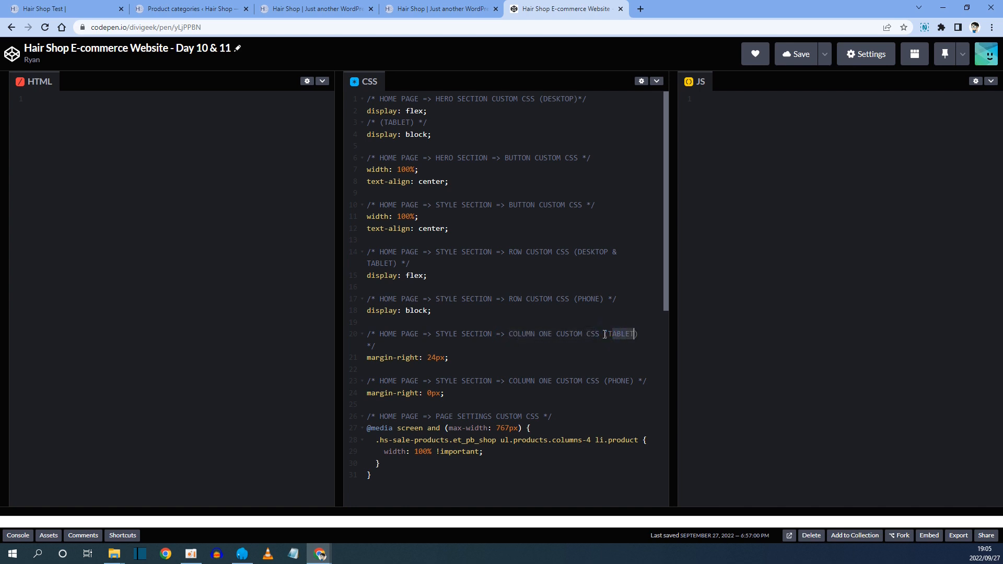
pyautogui.moveTo(368, 359); pyautogui.dragTo(445, 359)
pyautogui.rightClick(433, 361)
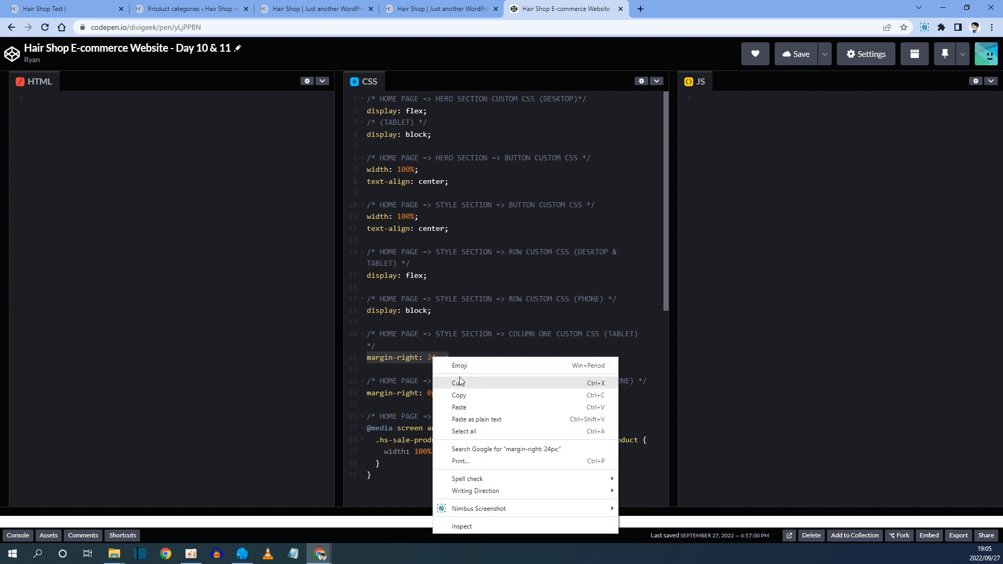
pyautogui.click(460, 394)
# Paste margin-right: 24px; into the row's first column Main Element custom CSS.
pyautogui.click(347, 6)
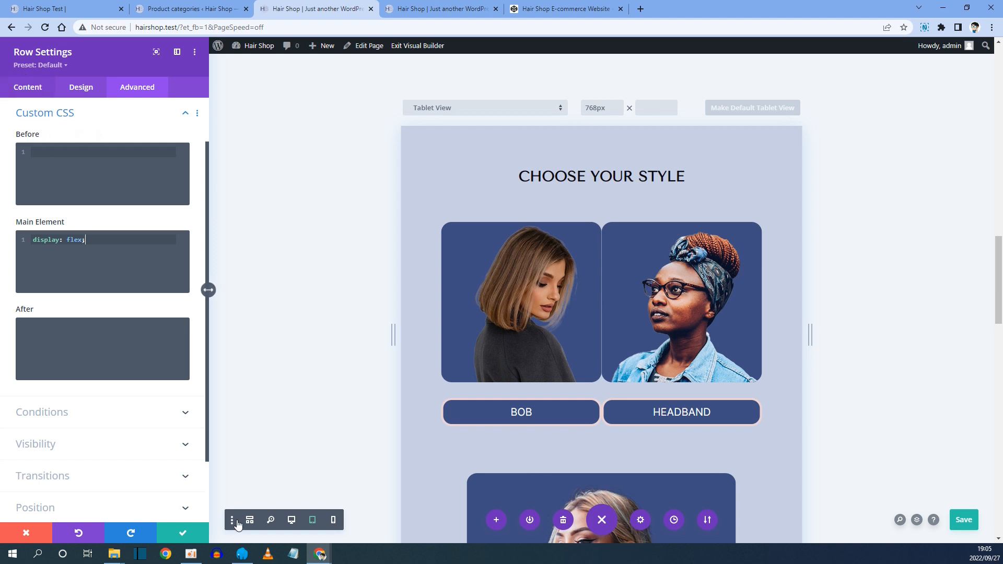
pyautogui.click(32, 87)
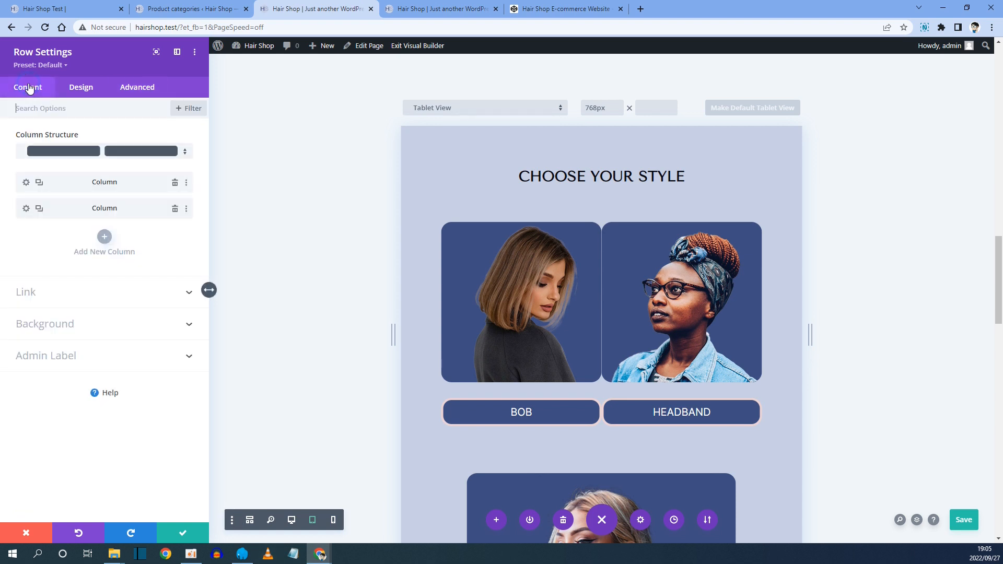
pyautogui.click(26, 182)
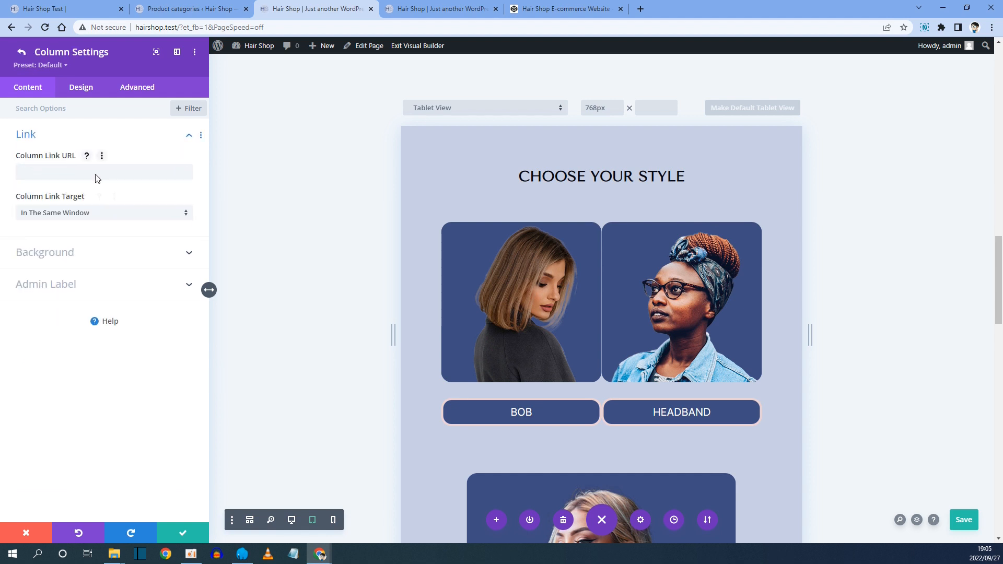
pyautogui.click(135, 87)
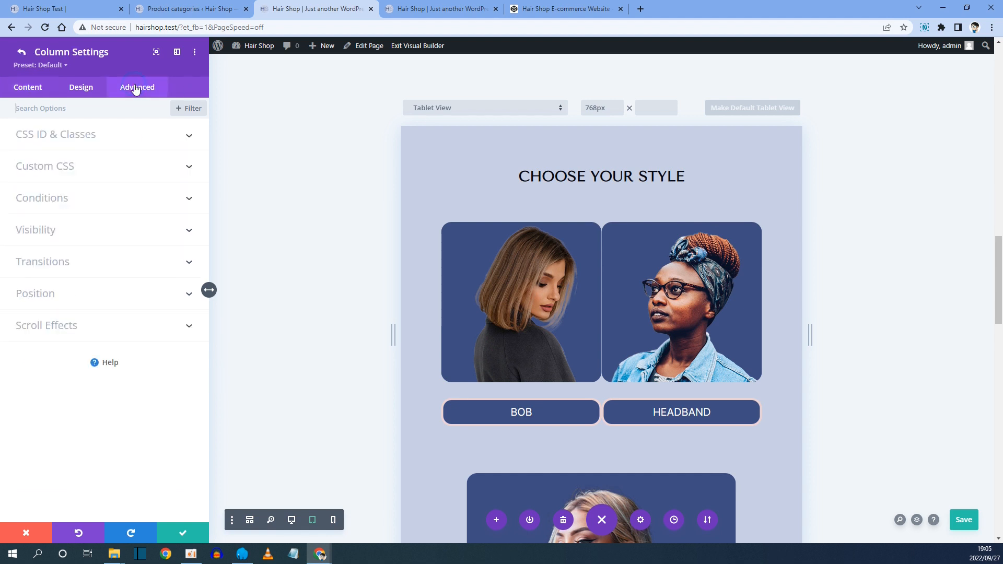
pyautogui.click(51, 167)
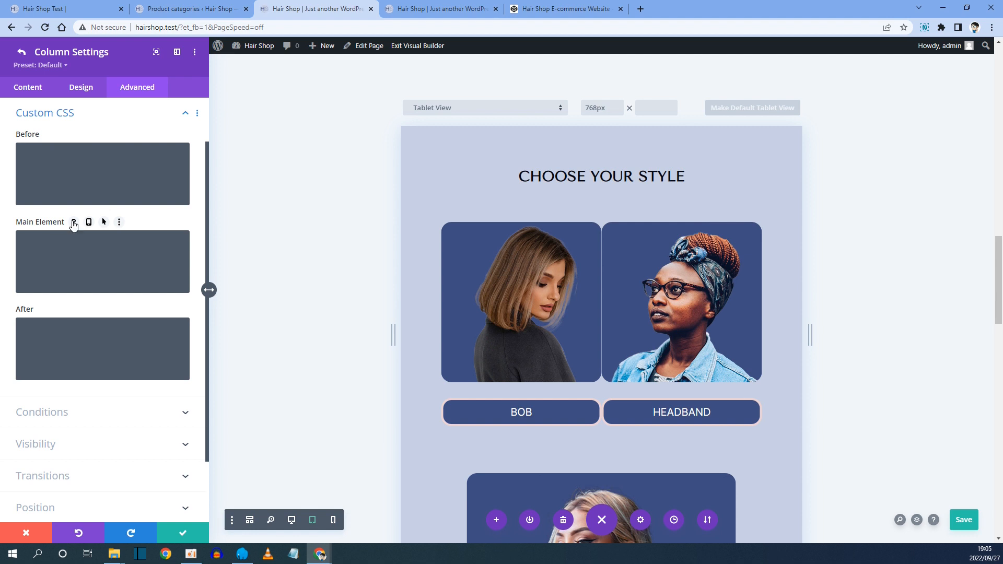
pyautogui.click(48, 242)
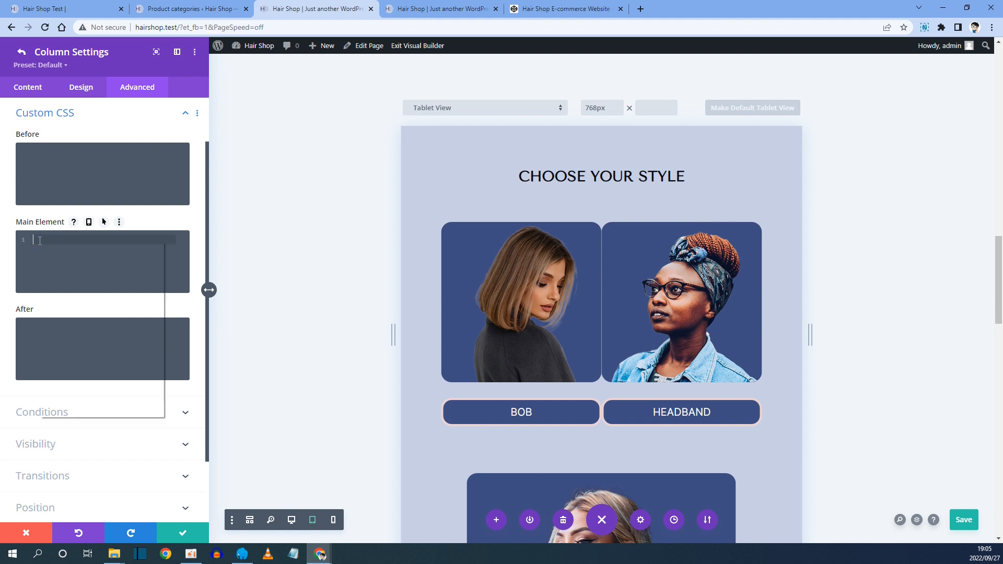
pyautogui.rightClick(40, 240)
pyautogui.click(74, 322)
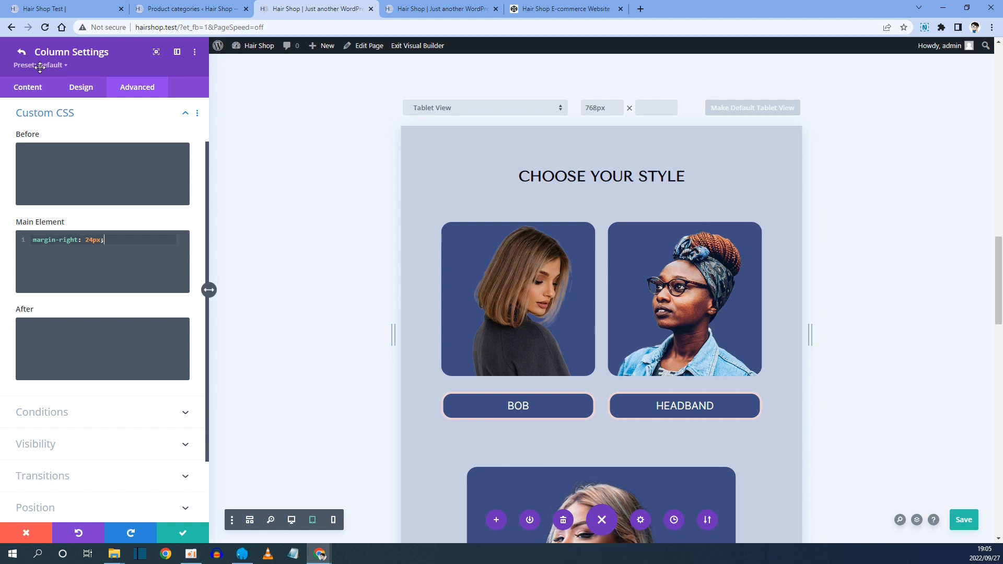
# Return to the row's settings, enable phone-specific Main Element custom CSS, and copy the display: block; phone rule from the CodePen notes.
pyautogui.click(22, 53)
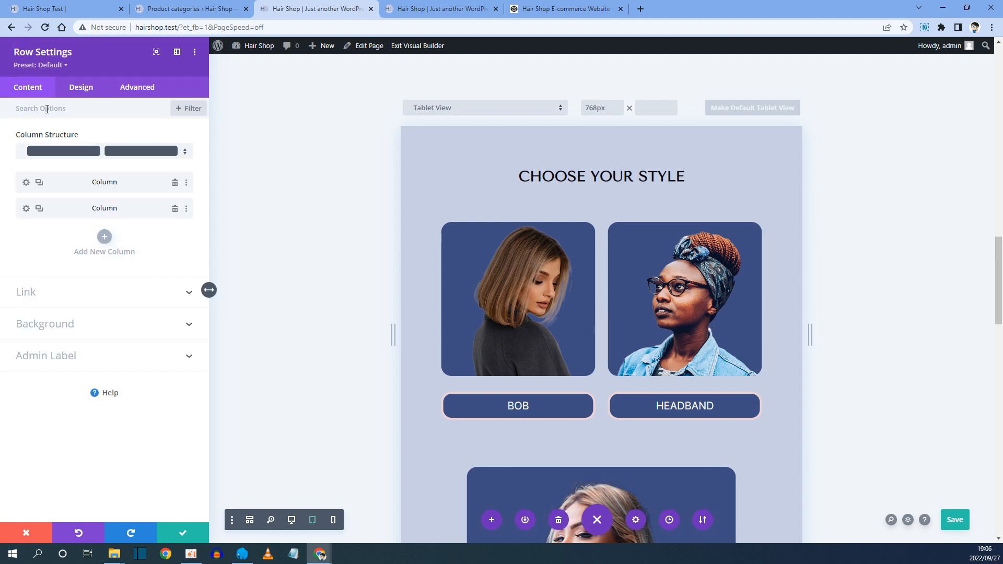
pyautogui.click(126, 85)
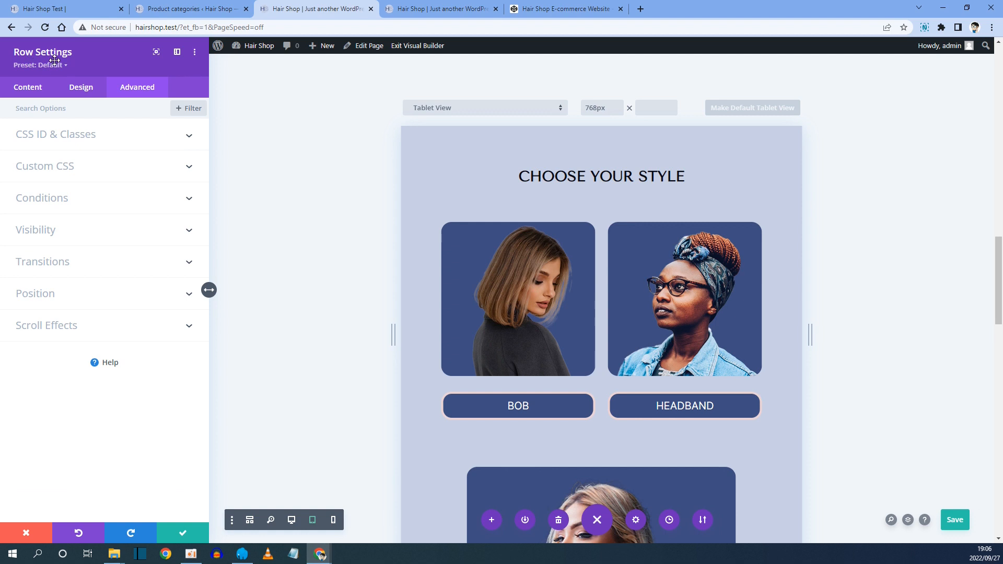
pyautogui.click(58, 167)
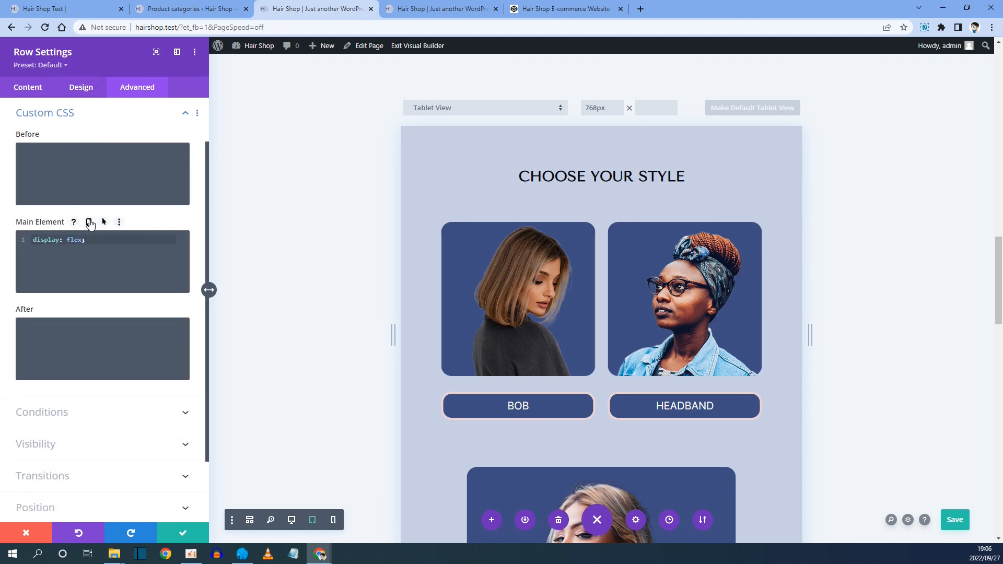
pyautogui.click(89, 223)
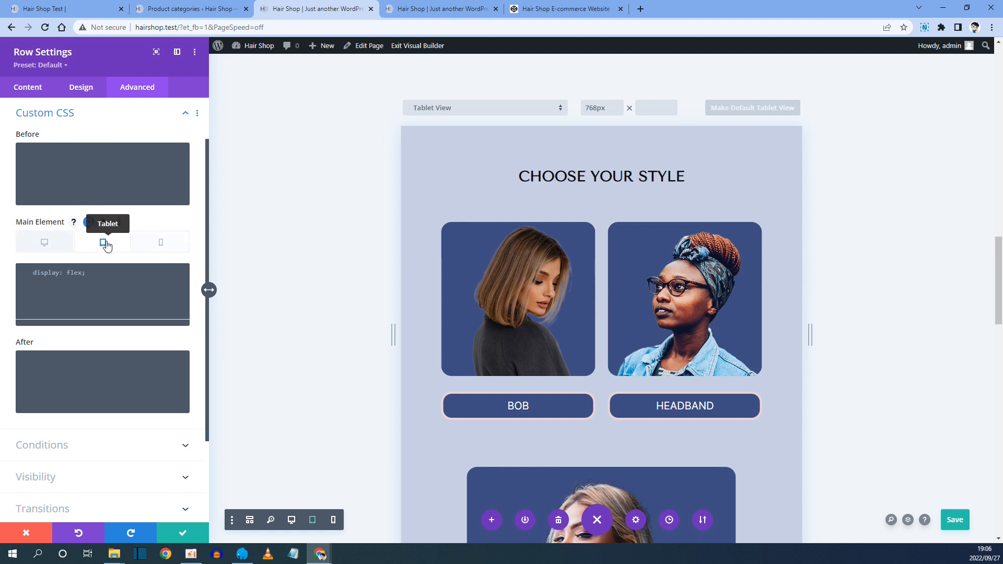
pyautogui.click(162, 244)
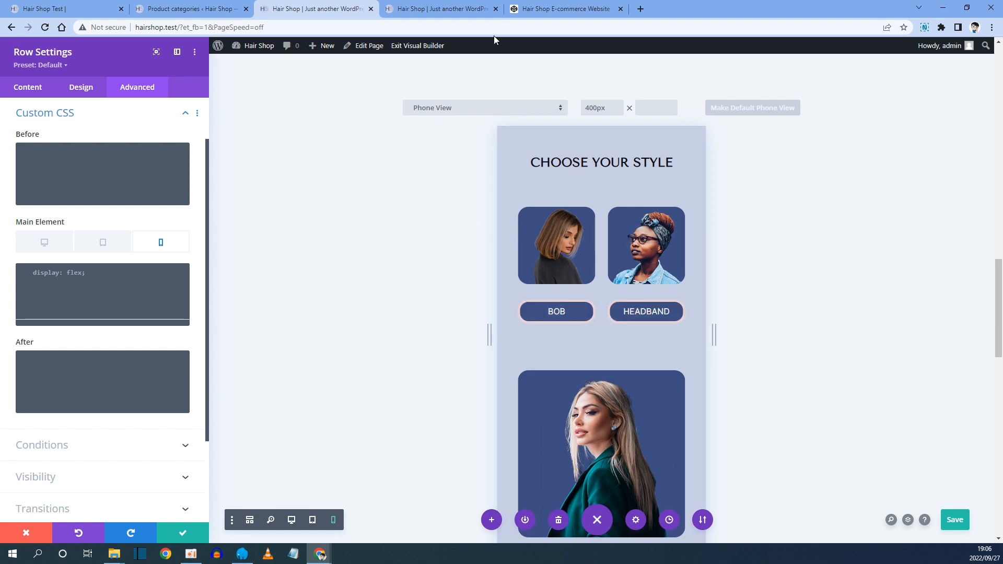
pyautogui.click(539, 10)
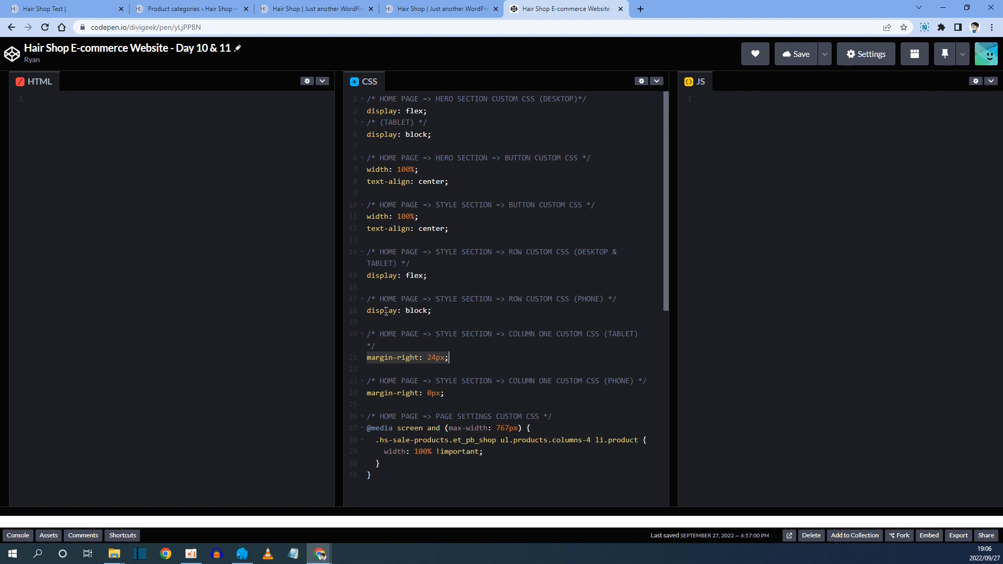
pyautogui.moveTo(379, 299); pyautogui.dragTo(587, 301)
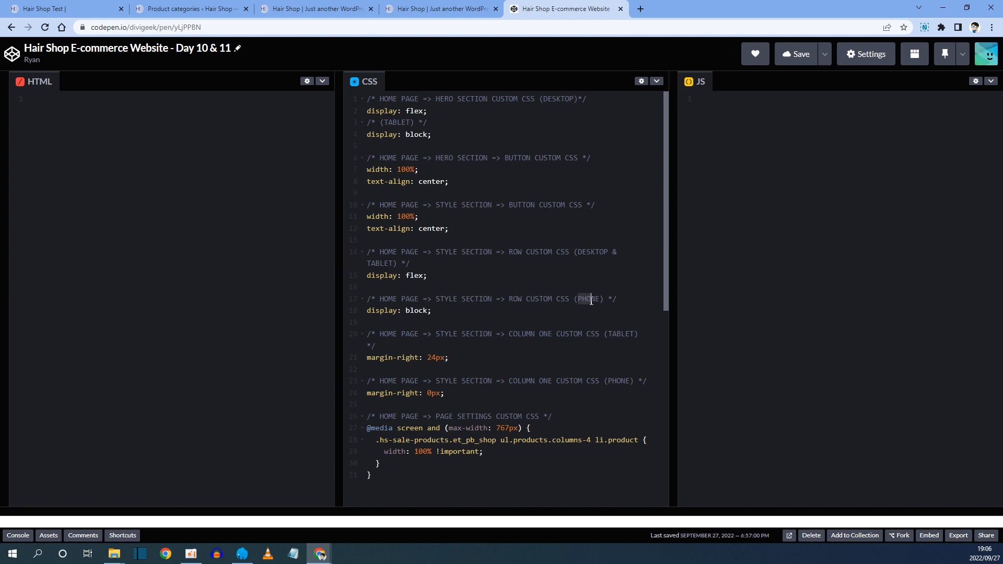
pyautogui.moveTo(368, 311); pyautogui.dragTo(432, 310)
pyautogui.rightClick(418, 315)
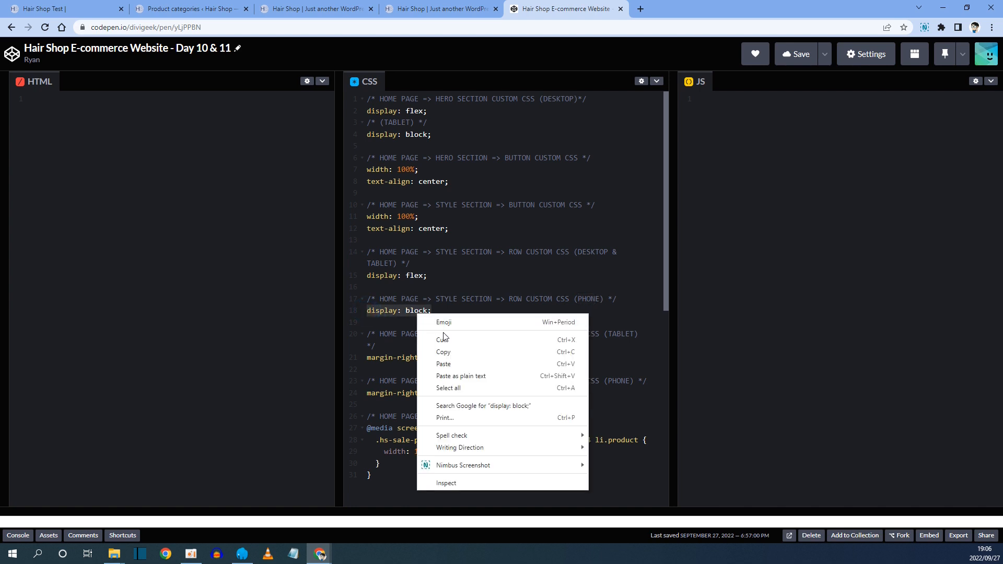
pyautogui.click(443, 347)
# Paste display: block; into the row's phone Main Element custom CSS.
pyautogui.click(315, 7)
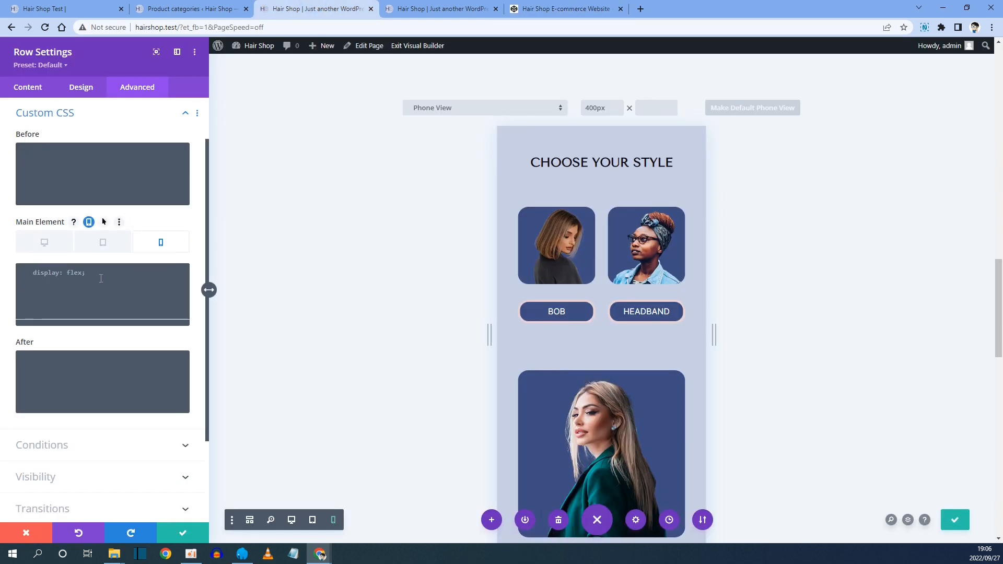
pyautogui.click(80, 271)
pyautogui.rightClick(71, 273)
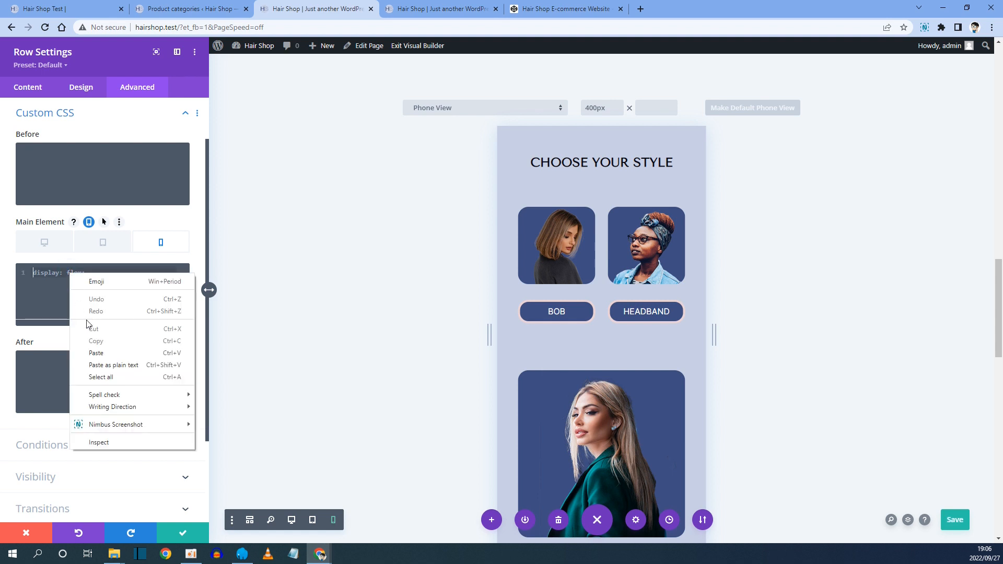
pyautogui.click(97, 352)
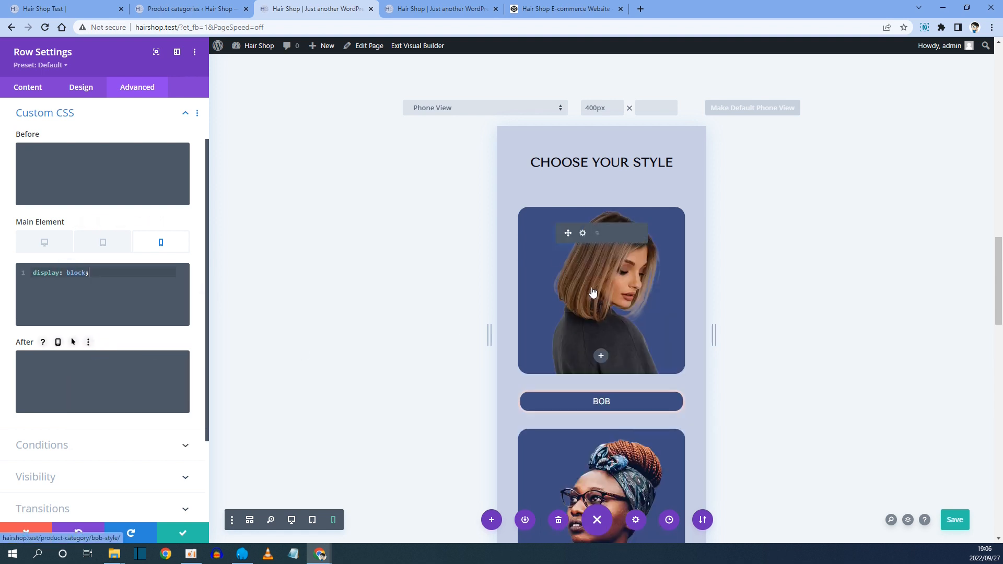
pyautogui.scroll(-7, 614, 281)
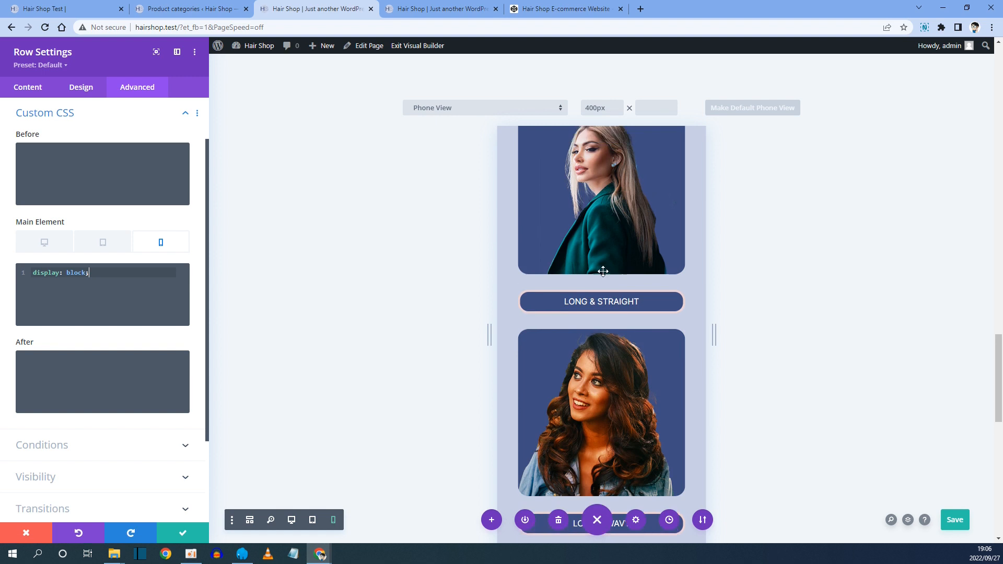
pyautogui.scroll(8, 573, 273)
pyautogui.scroll(2, 573, 273)
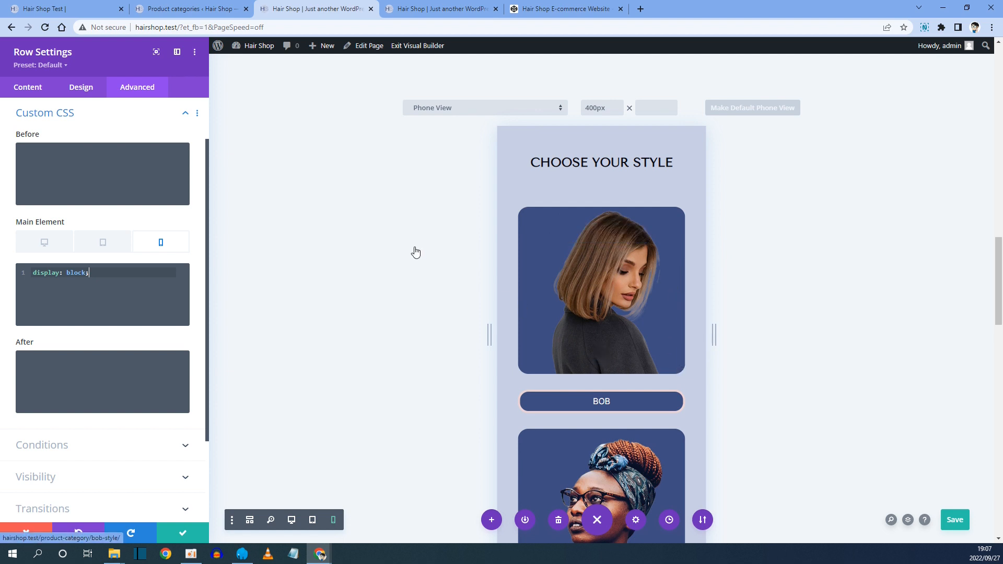
# Open the first column's Custom CSS and delete the margin-right: 24px; rule from its default Main Element.
pyautogui.click(28, 89)
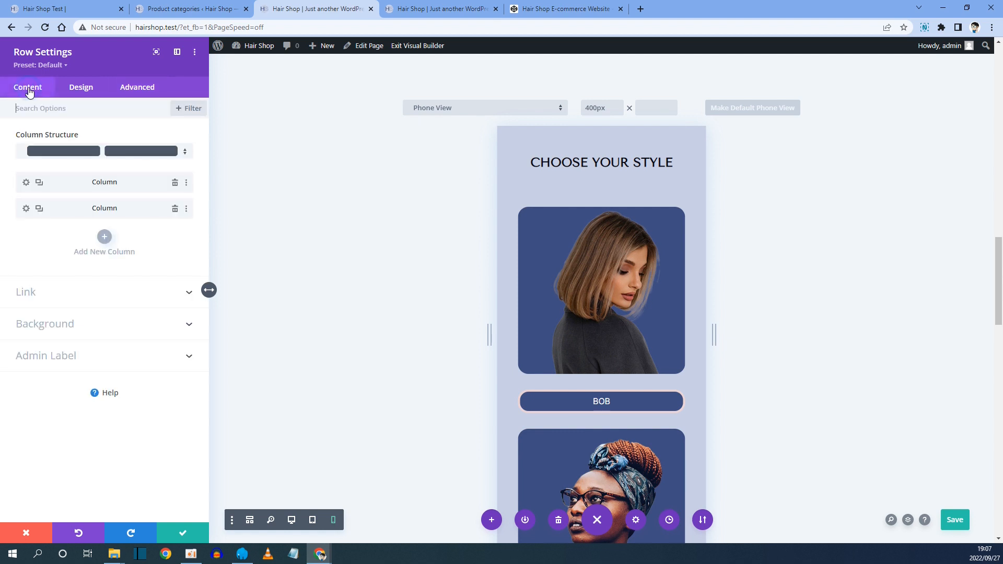
pyautogui.click(26, 184)
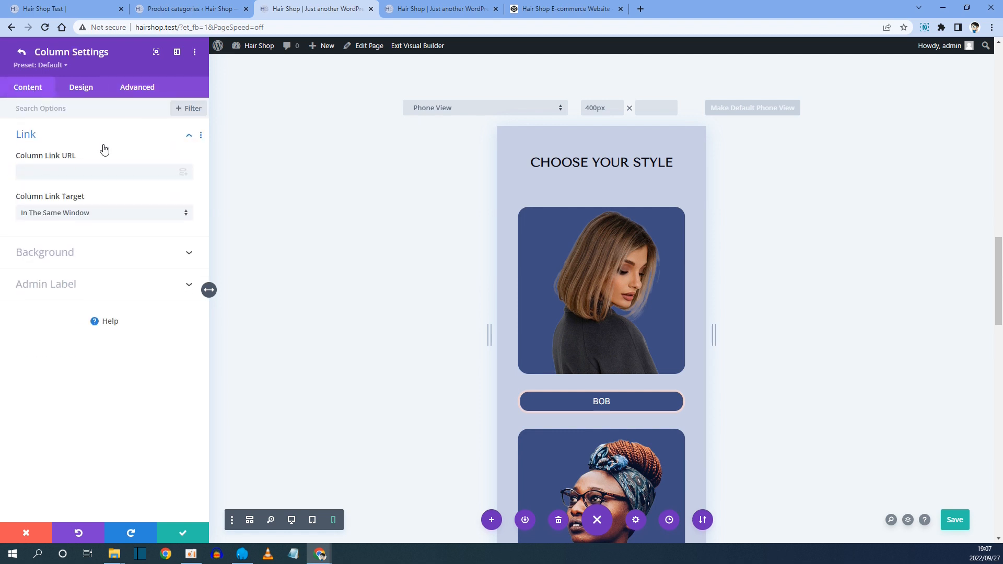
pyautogui.click(135, 89)
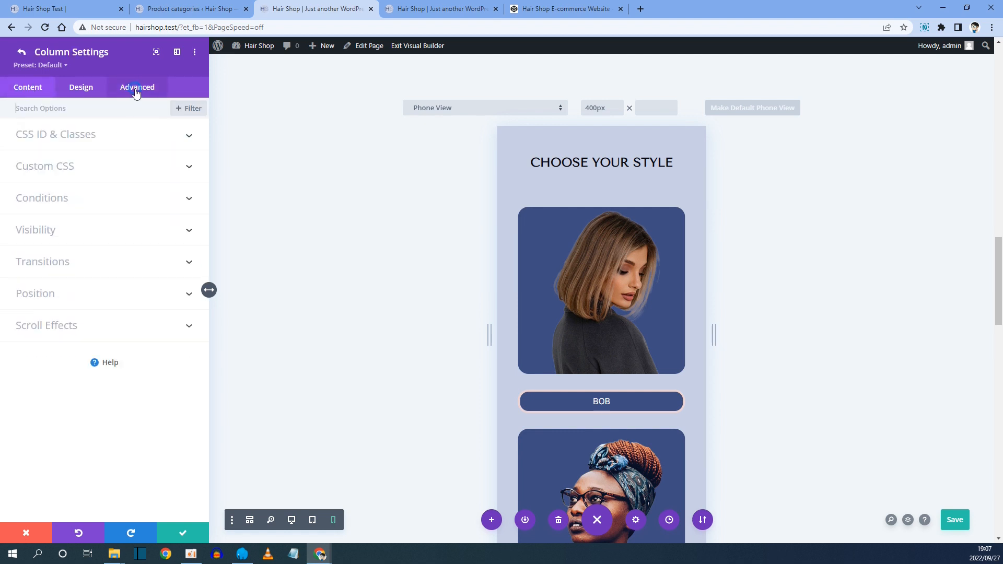
pyautogui.click(55, 166)
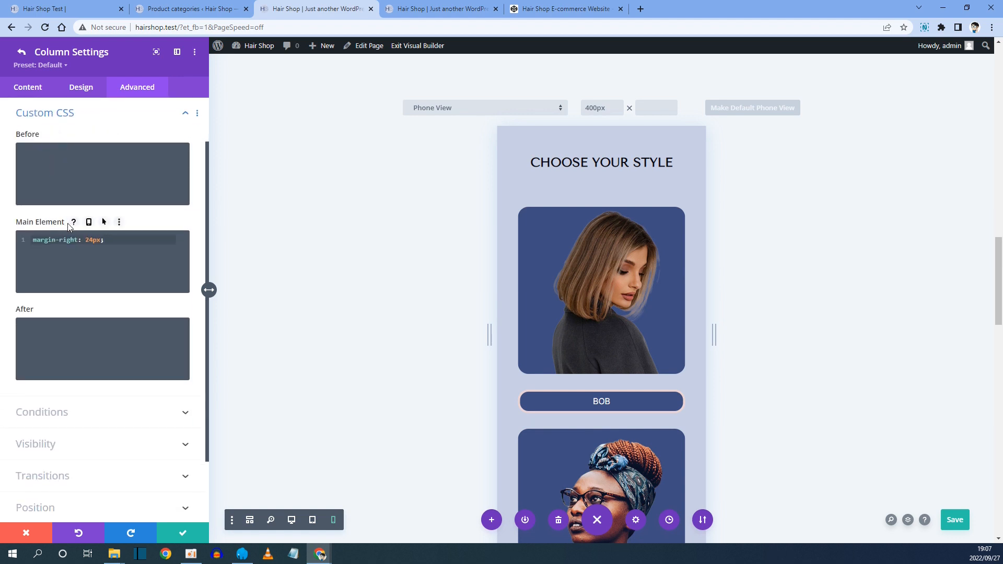
pyautogui.click(88, 222)
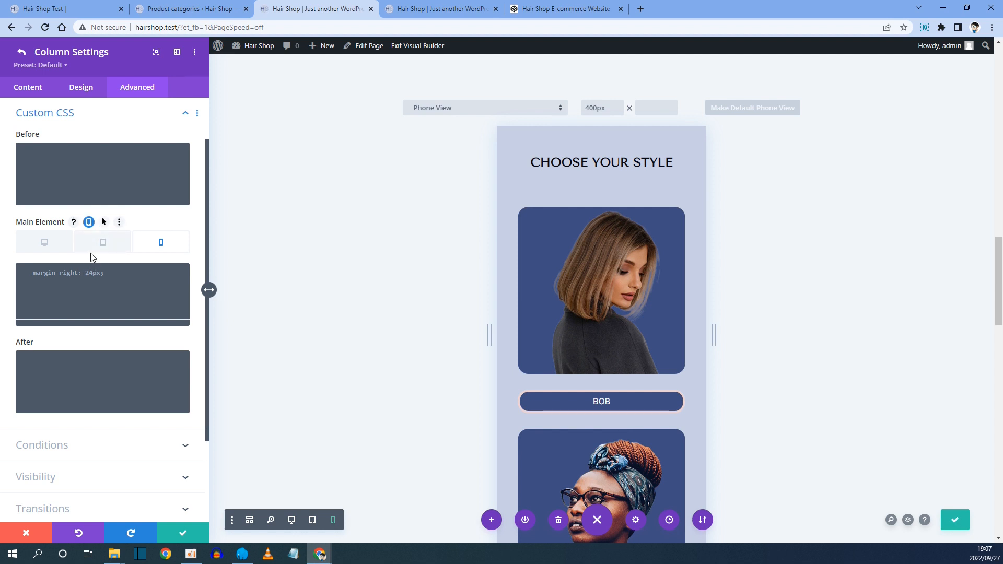
pyautogui.click(89, 222)
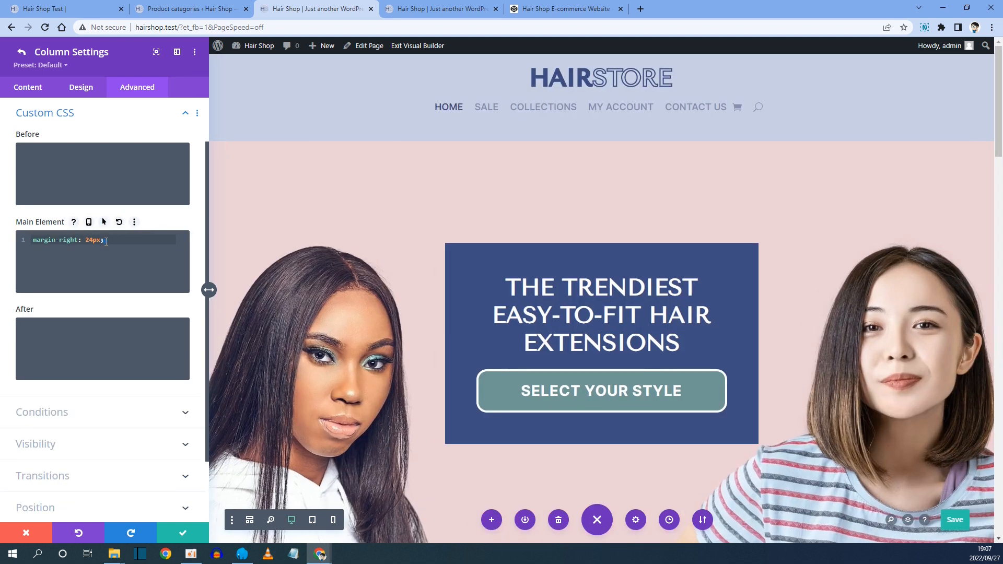
pyautogui.moveTo(106, 241); pyautogui.dragTo(17, 243)
pyautogui.hotkey('ctrl', 'c')
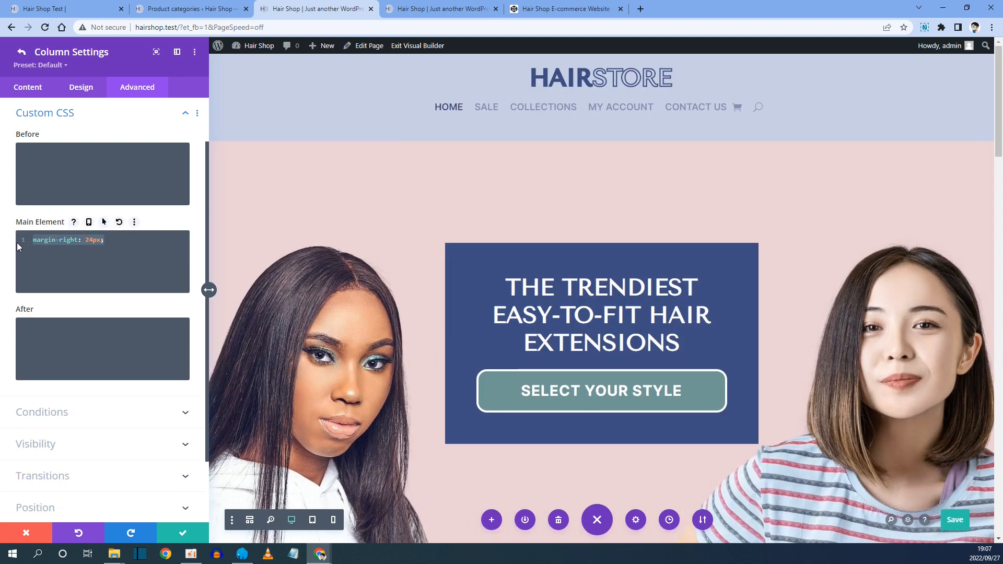
pyautogui.press('BackSpace')
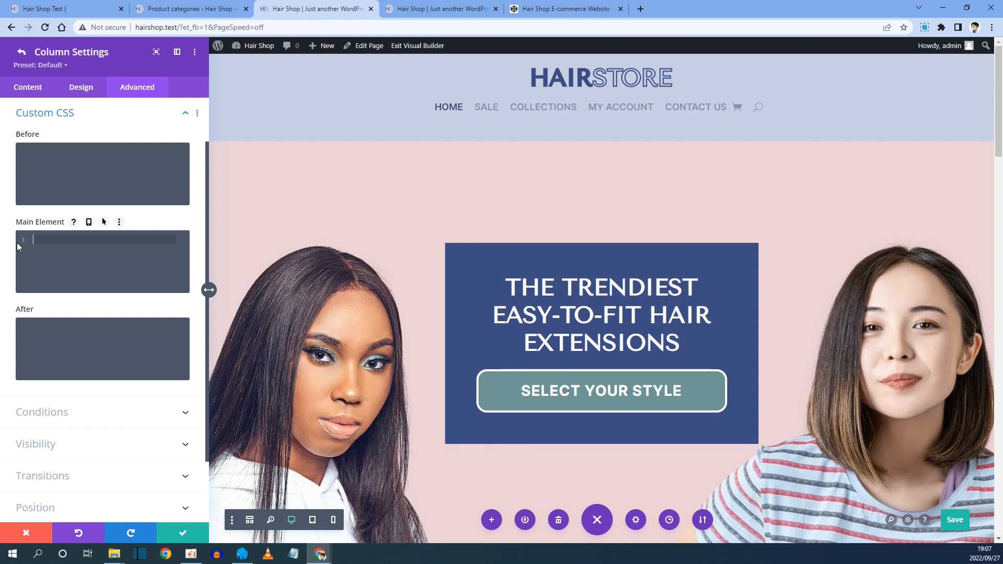
# Paste margin-right: 24px; into the first column's tablet Main Element custom CSS.
pyautogui.click(561, 9)
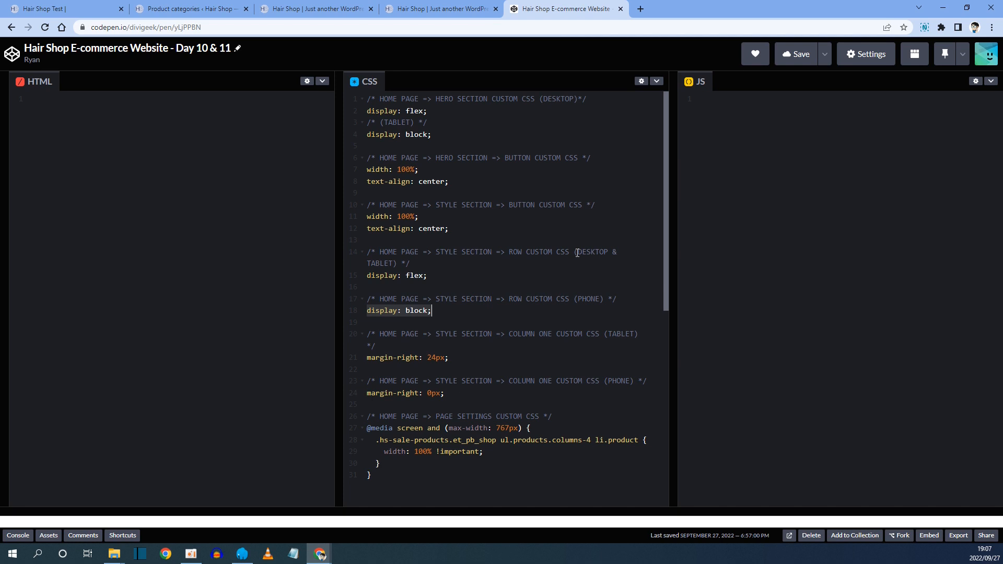
pyautogui.moveTo(609, 333); pyautogui.dragTo(631, 332)
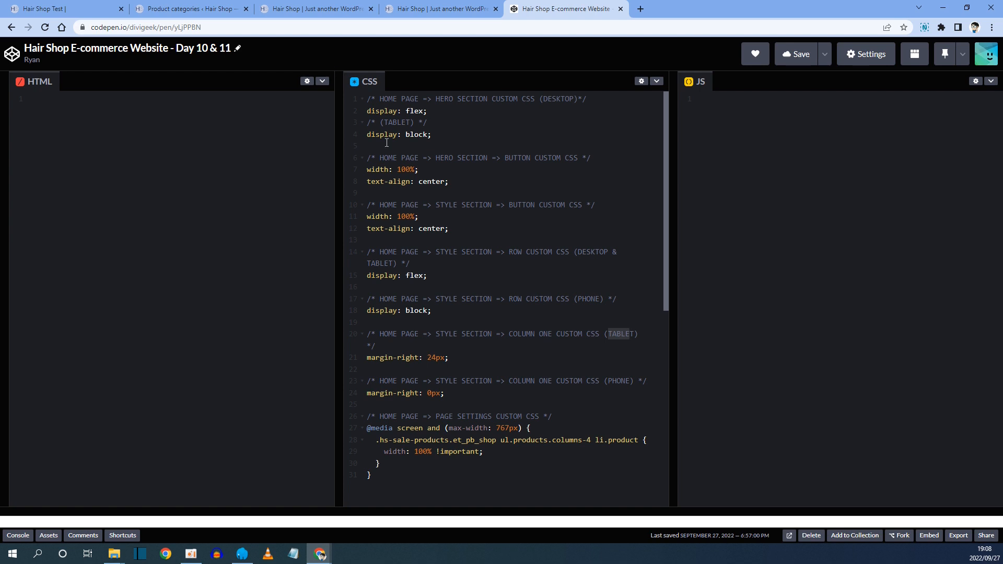
pyautogui.click(327, 5)
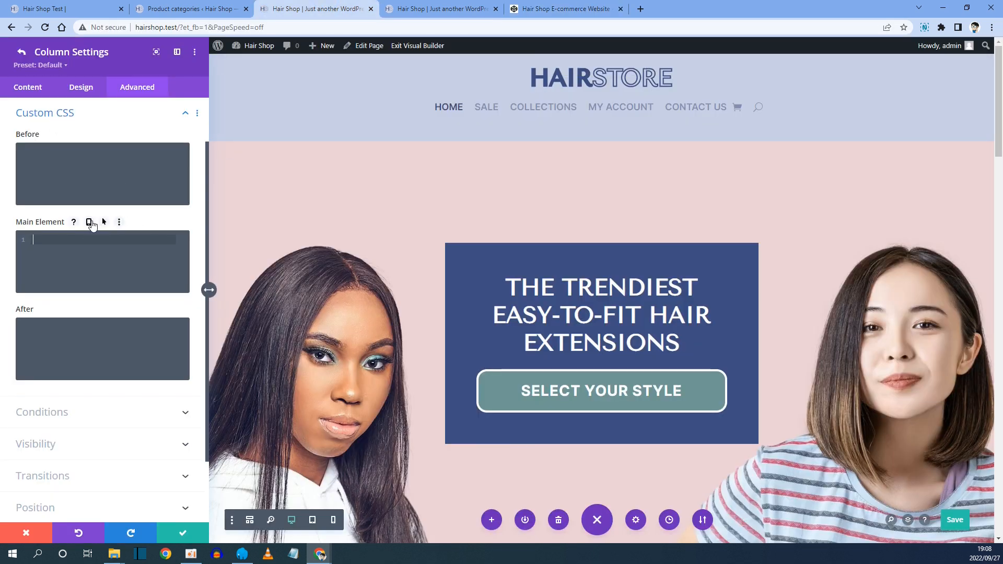
pyautogui.click(89, 222)
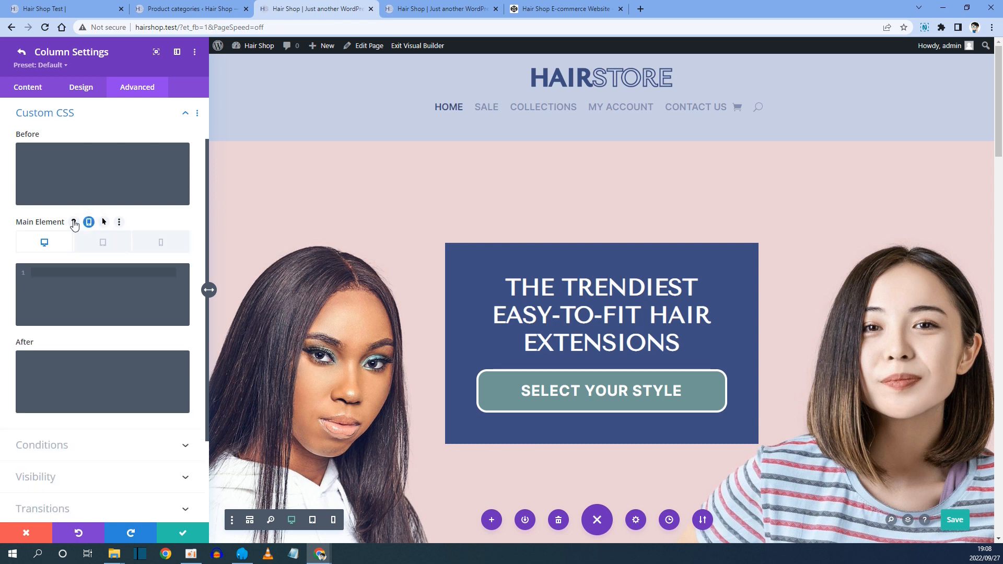
pyautogui.click(101, 243)
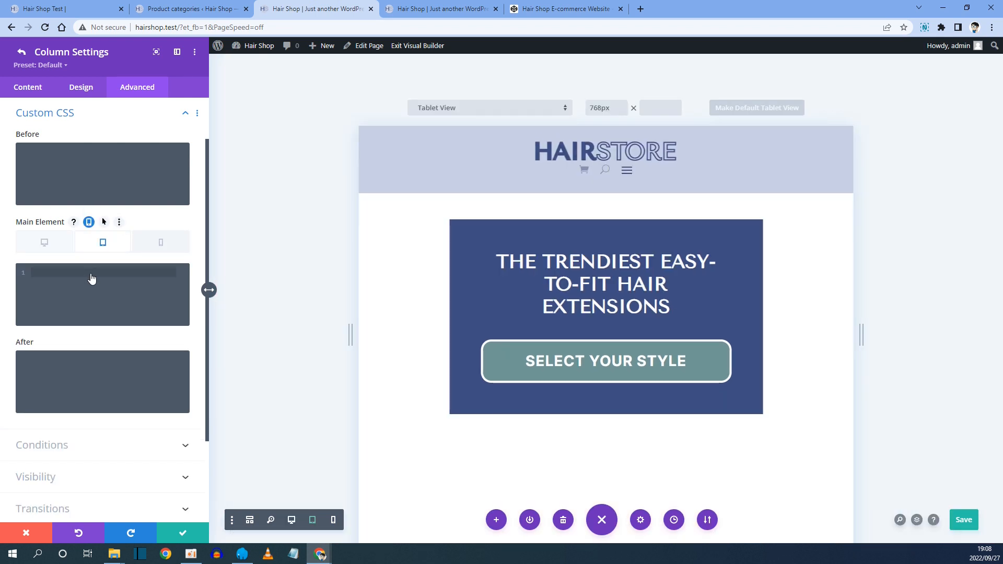
pyautogui.scroll(-11, 713, 405)
pyautogui.scroll(-11, 713, 405)
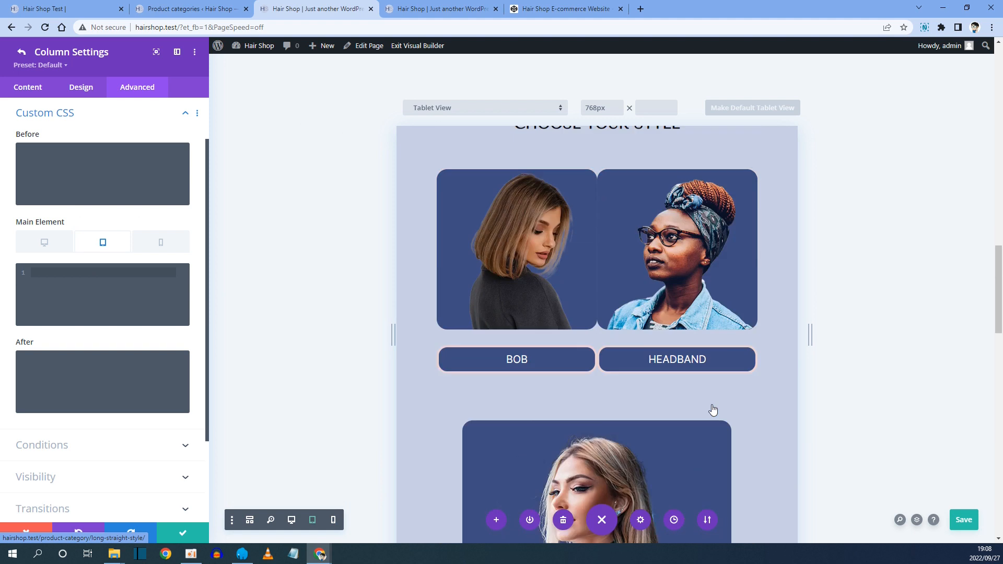
pyautogui.scroll(2, 712, 409)
pyautogui.click(55, 285)
pyautogui.hotkey('ctrl', 'v')
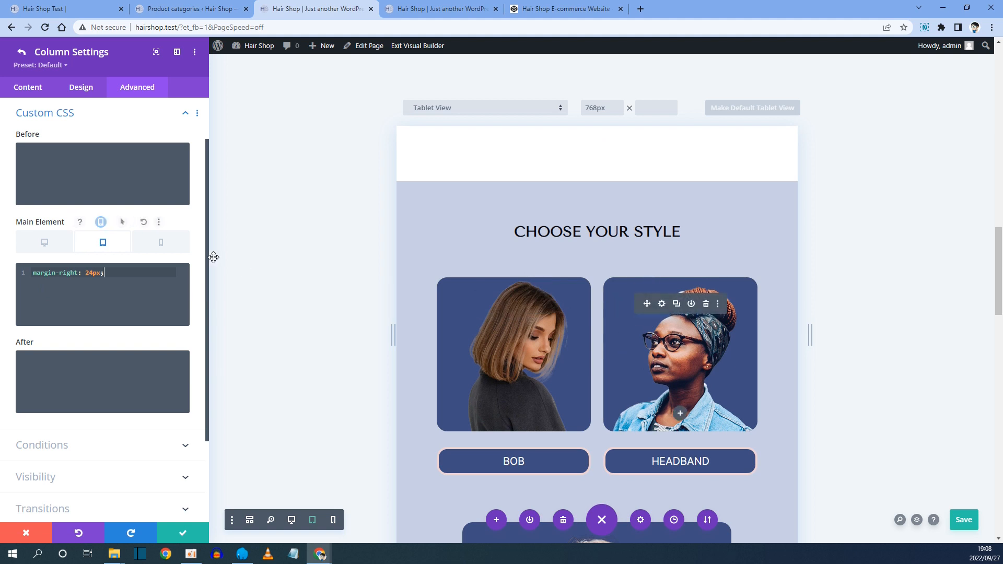
# Switch the column's Main Element to phone and copy the margin-right: 0px; phone rule from the CodePen notes.
pyautogui.click(162, 245)
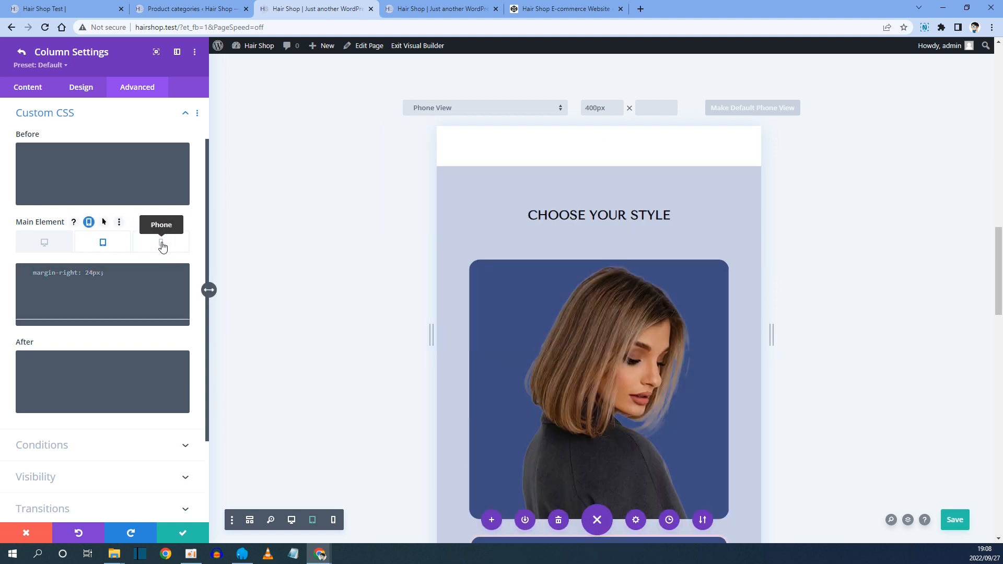
pyautogui.click(526, 11)
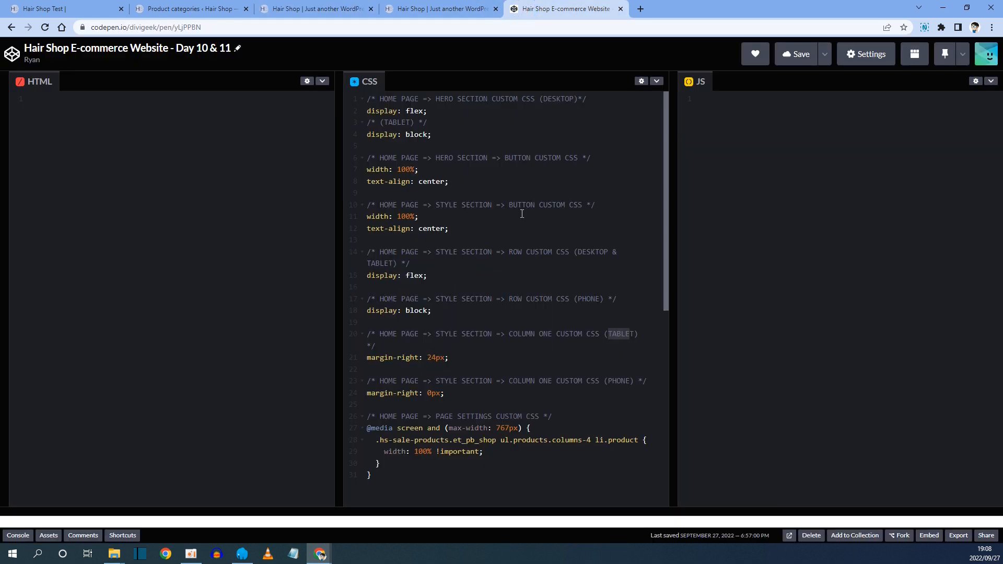
pyautogui.moveTo(387, 383); pyautogui.dragTo(627, 381)
pyautogui.moveTo(368, 393); pyautogui.dragTo(441, 395)
pyautogui.rightClick(425, 396)
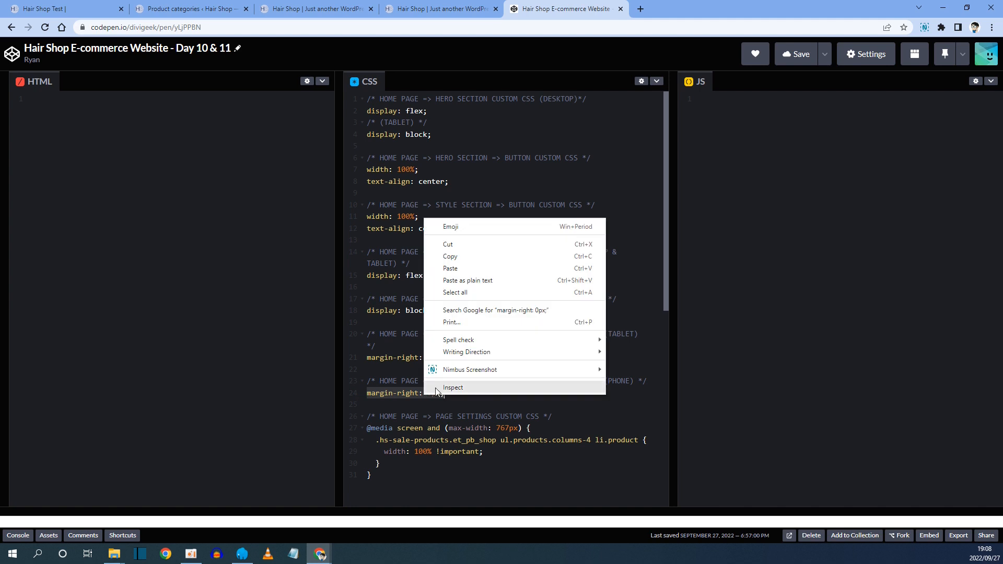
pyautogui.click(464, 258)
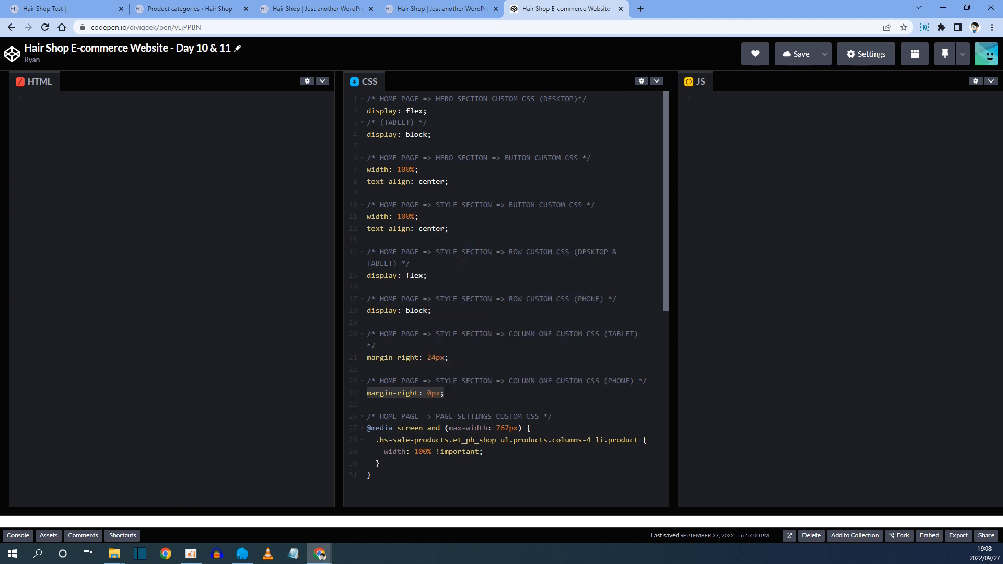
# Paste margin-right: 0px; into the first column's phone Main Element custom CSS.
pyautogui.click(343, 11)
pyautogui.click(53, 272)
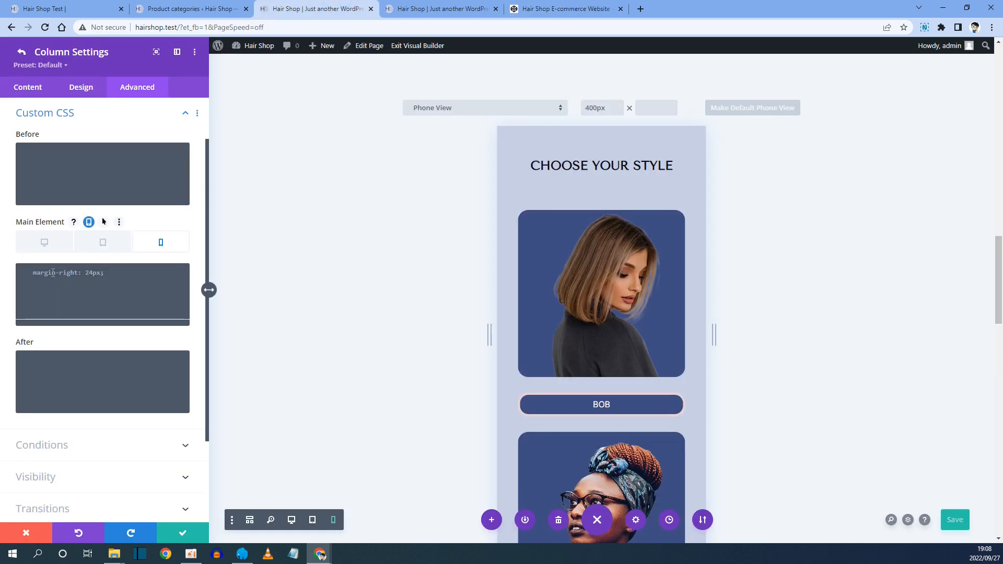
pyautogui.rightClick(53, 273)
pyautogui.click(85, 353)
pyautogui.scroll(-5, 565, 310)
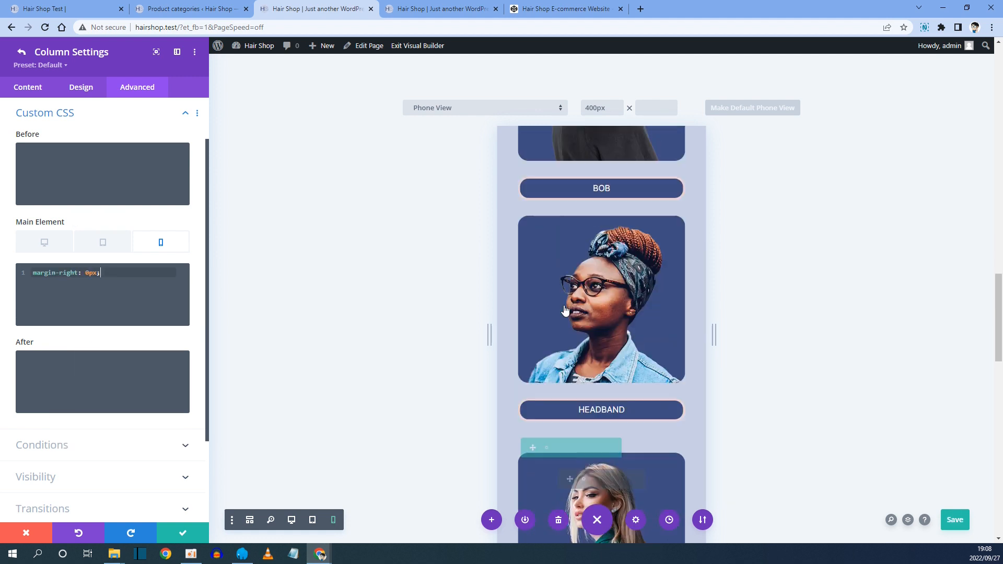
pyautogui.scroll(7, 565, 310)
pyautogui.scroll(-6, 565, 310)
pyautogui.click(54, 243)
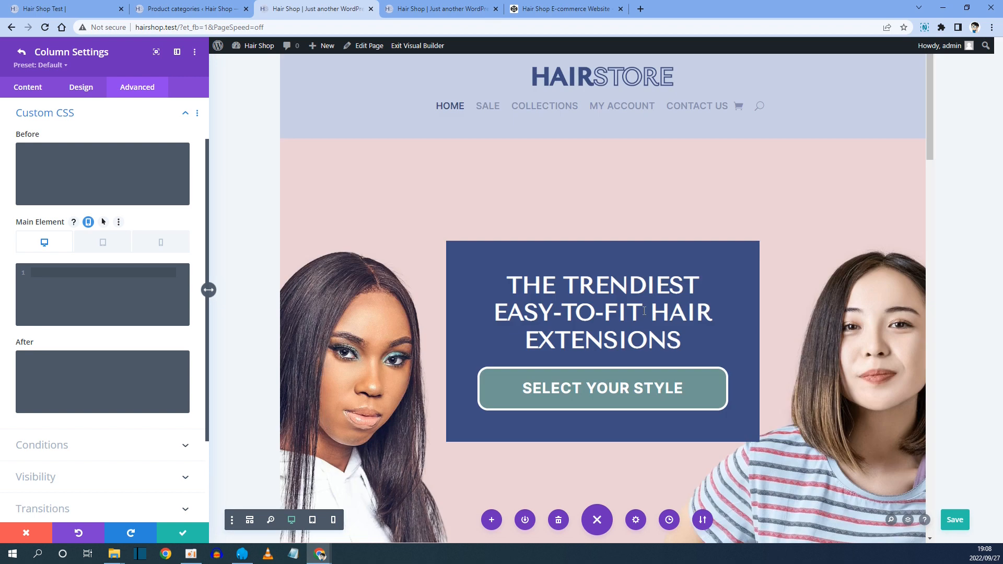
# Save the column and row settings and review the Choose Your Style section in tablet view.
pyautogui.click(184, 533)
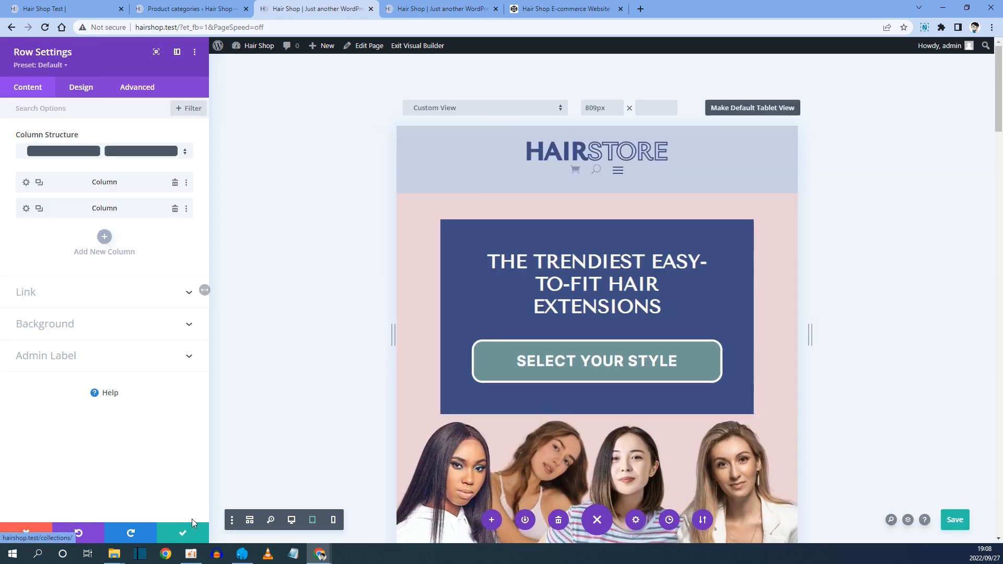
pyautogui.click(192, 526)
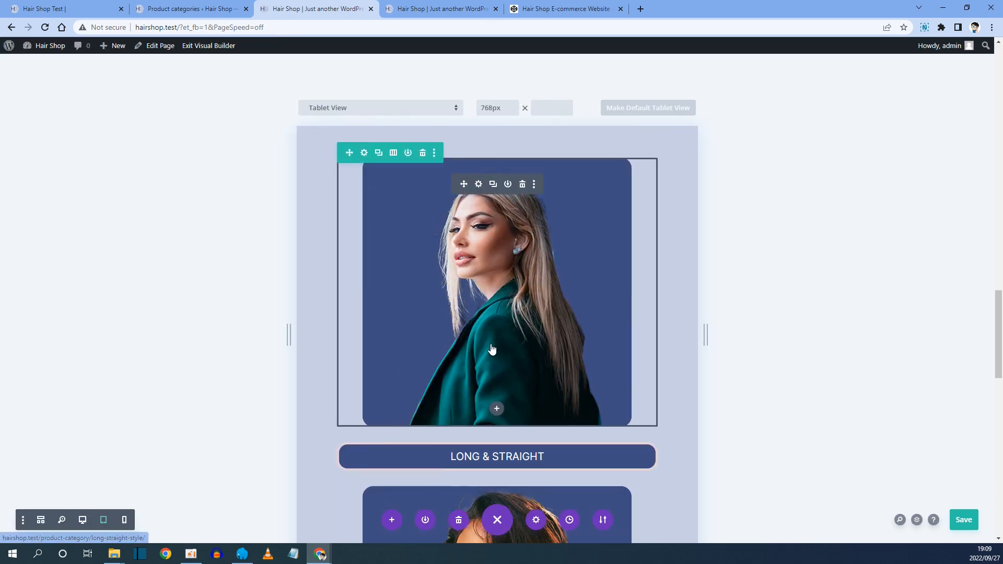
pyautogui.scroll(7, 491, 339)
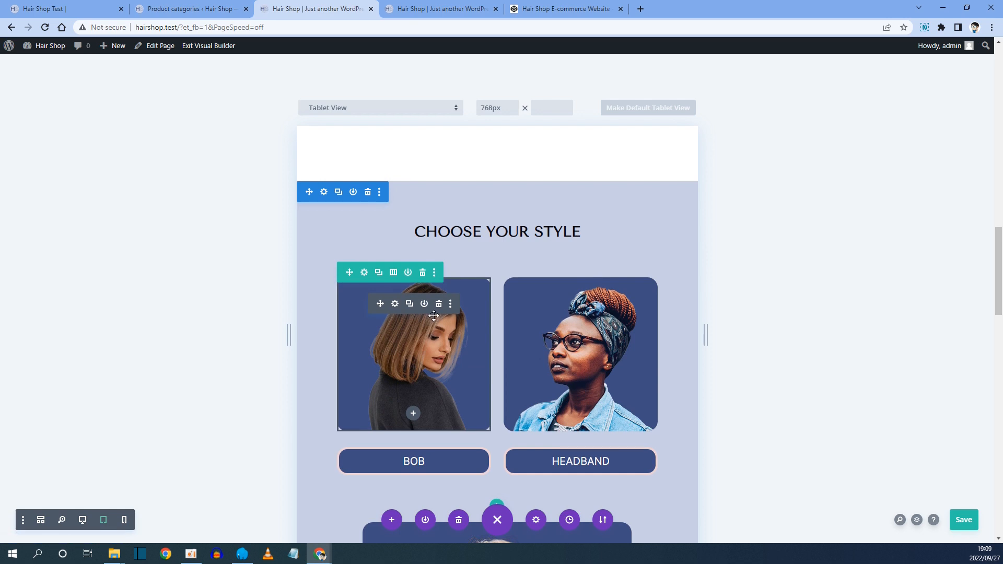
pyautogui.scroll(-1, 473, 341)
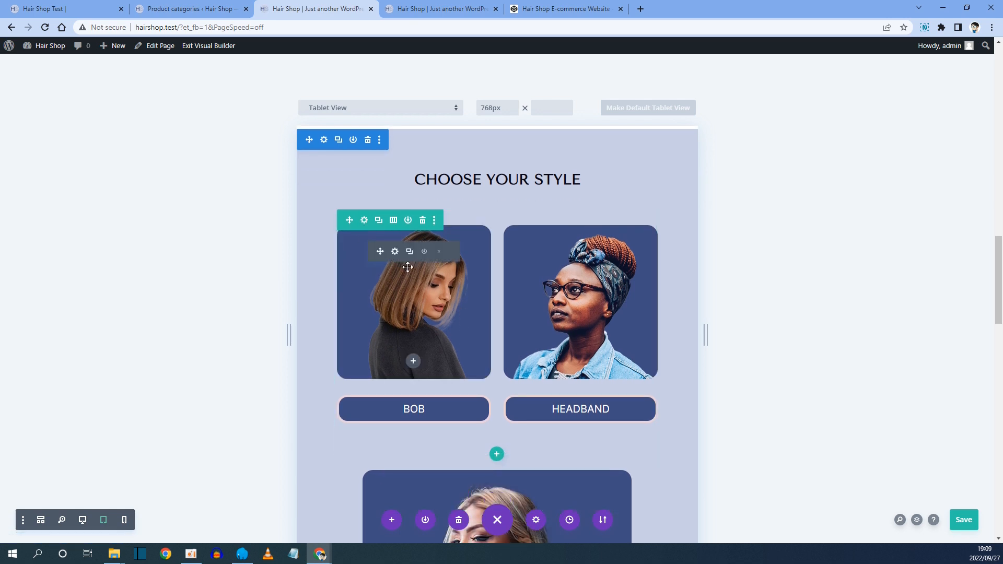
pyautogui.scroll(-3, 547, 228)
pyautogui.scroll(-3, 496, 420)
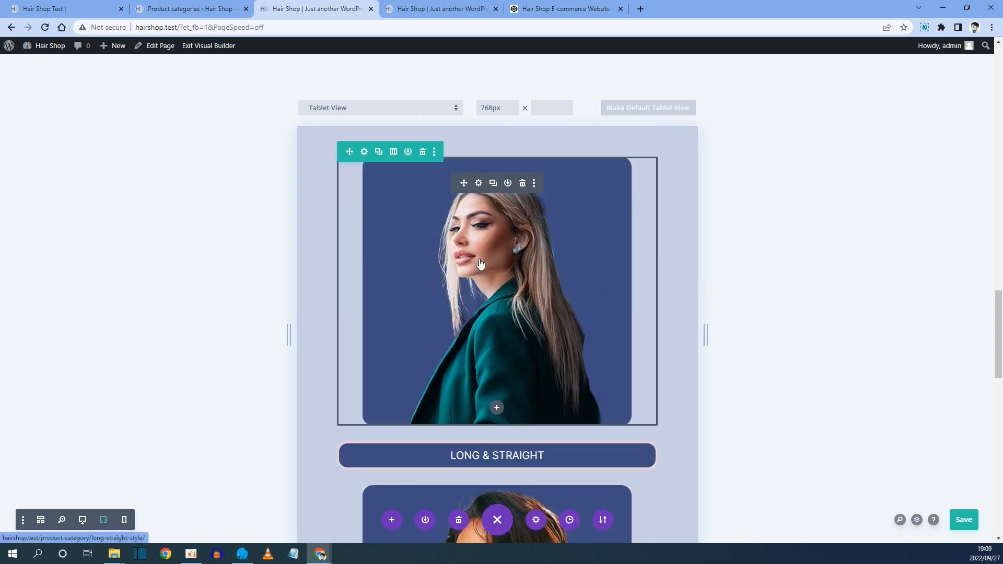
pyautogui.scroll(3, 437, 287)
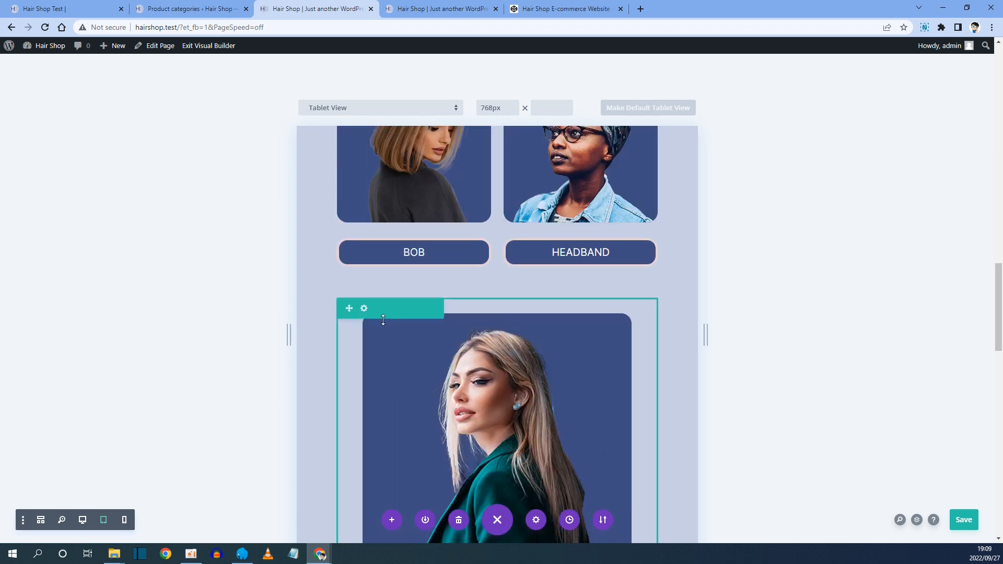
# Open the second style row's Custom CSS and copy the display: flex; row rule from the CodePen notes.
pyautogui.click(364, 308)
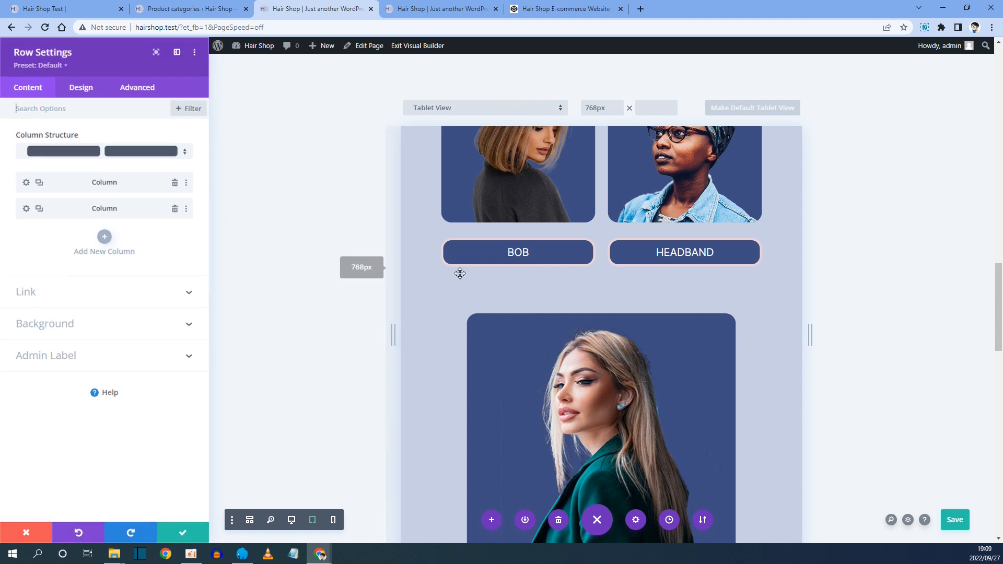
pyautogui.click(139, 88)
pyautogui.click(56, 166)
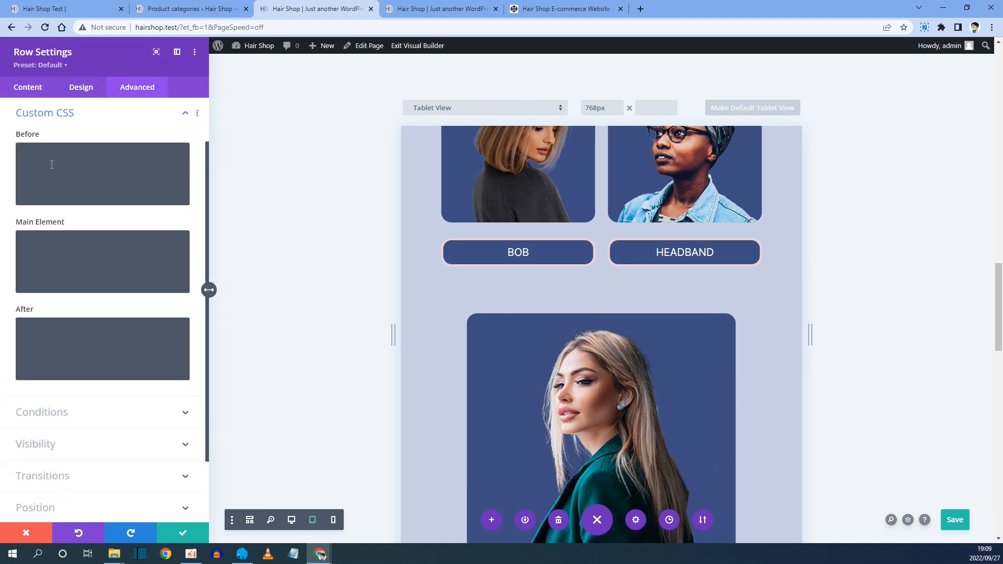
pyautogui.click(554, 10)
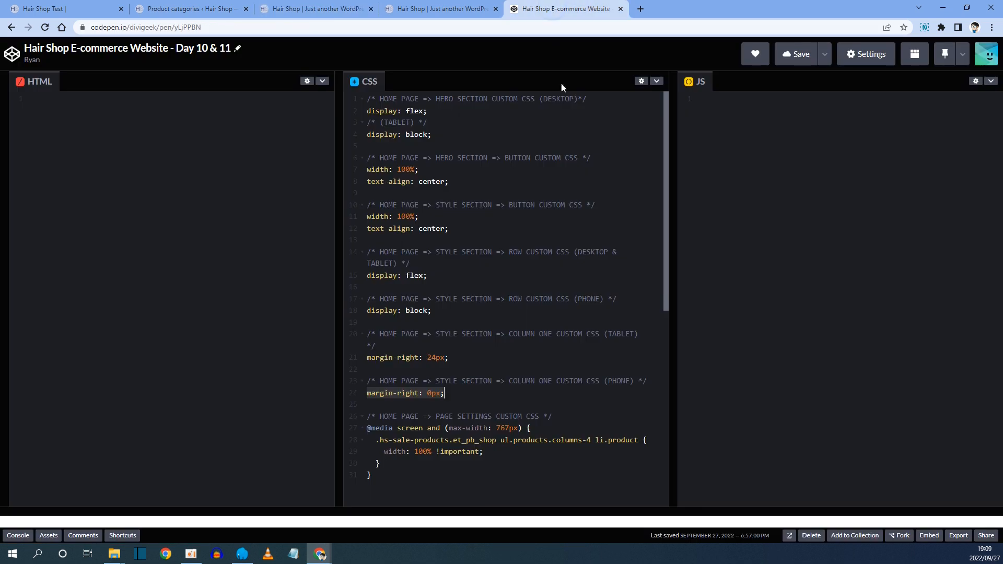
pyautogui.click(391, 252)
pyautogui.moveTo(436, 252); pyautogui.dragTo(498, 259)
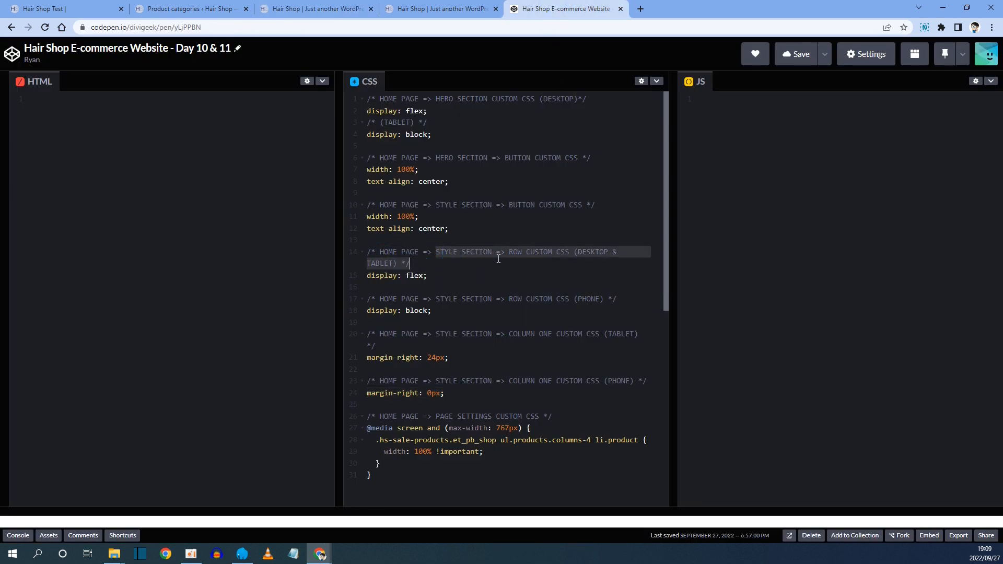
pyautogui.click(509, 253)
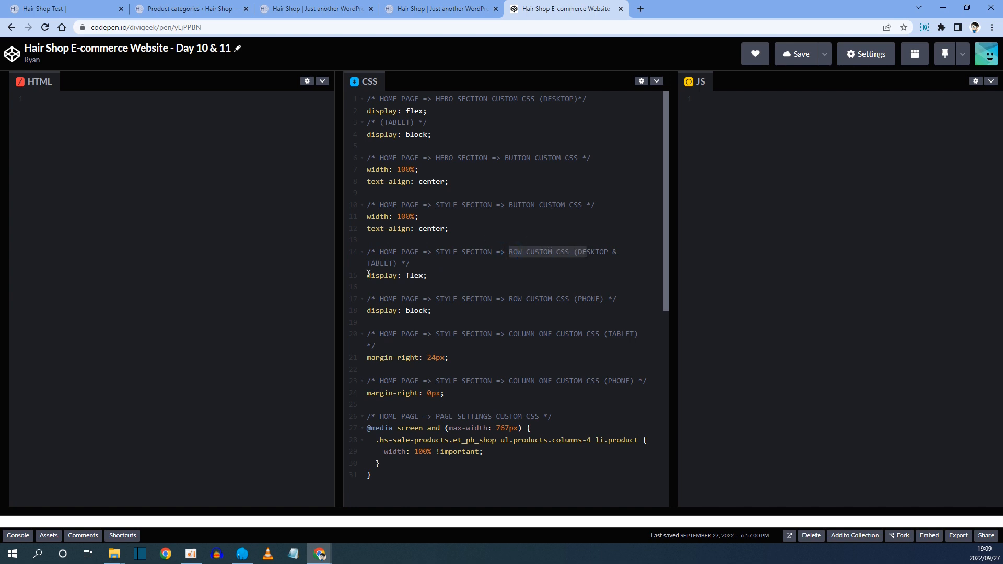
pyautogui.moveTo(368, 274); pyautogui.dragTo(417, 275)
pyautogui.rightClick(428, 275)
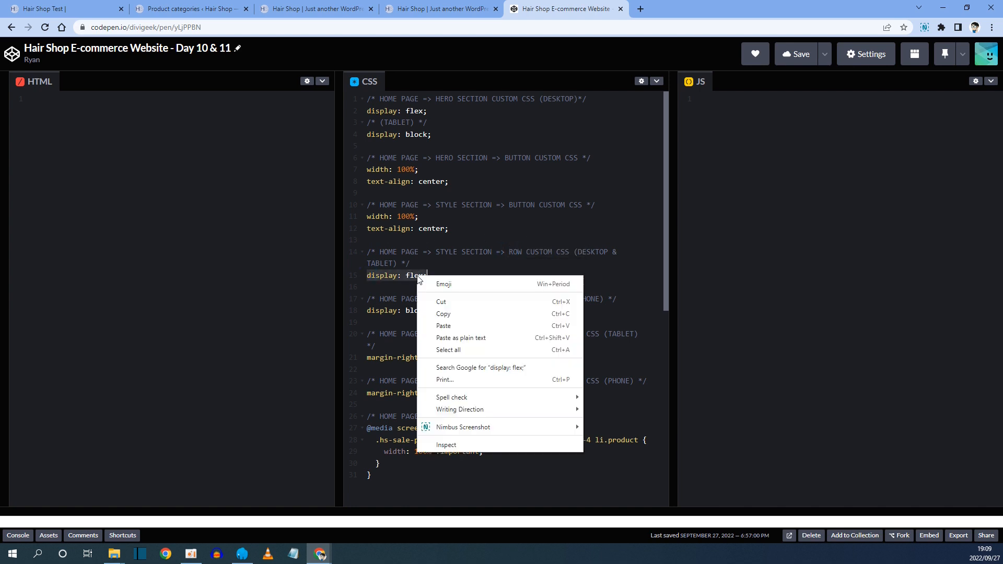
pyautogui.click(447, 314)
# Paste display: flex; into the second row's default Main Element custom CSS.
pyautogui.click(348, 13)
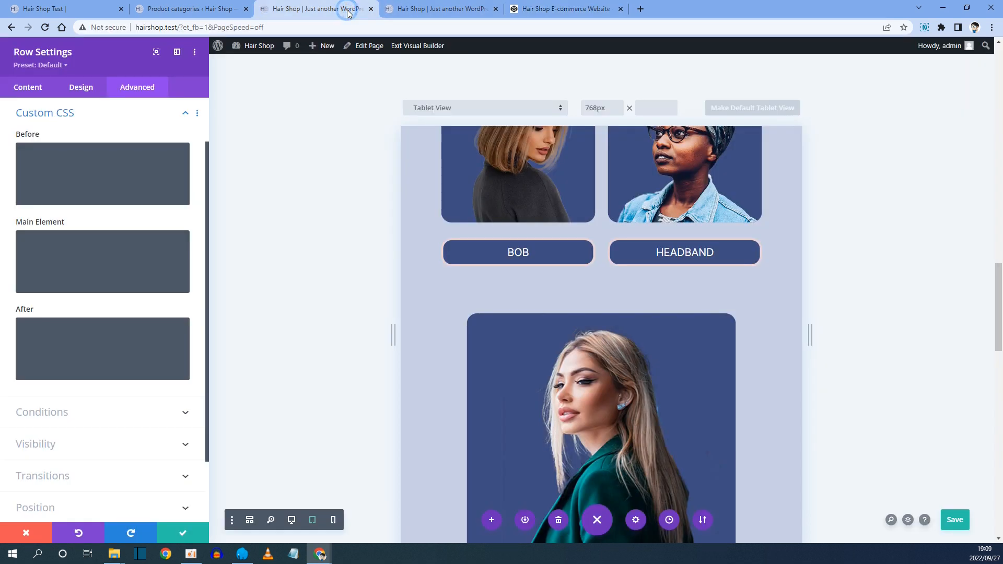
pyautogui.rightClick(52, 239)
pyautogui.click(45, 239)
pyautogui.rightClick(38, 239)
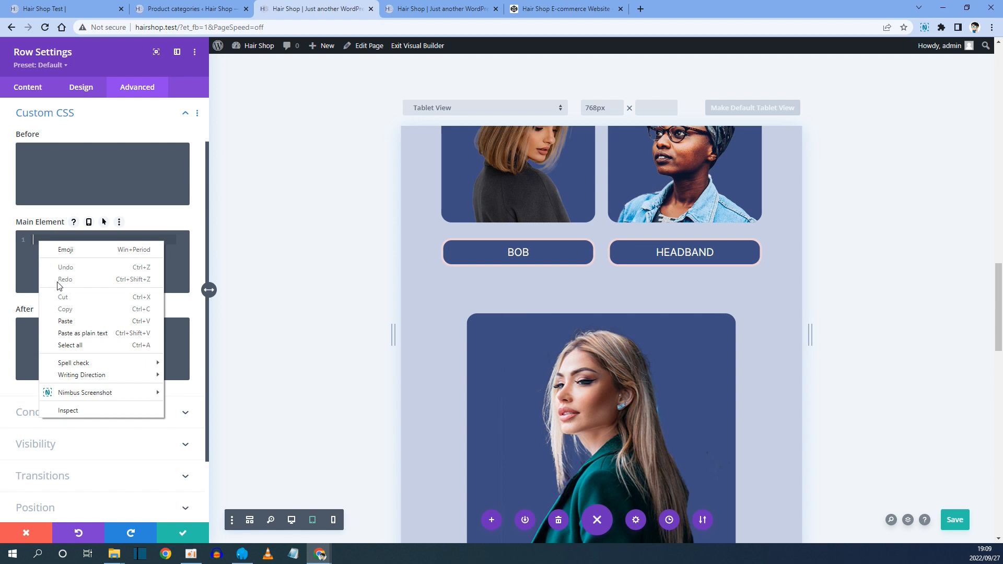
pyautogui.click(74, 334)
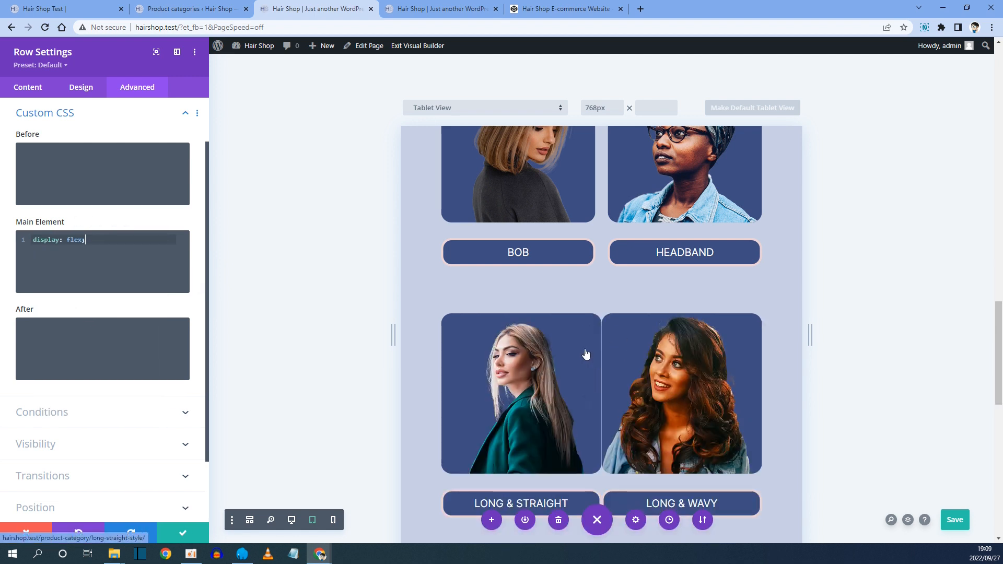
# Copy the display: block; phone row rule from the CodePen notes.
pyautogui.click(554, 13)
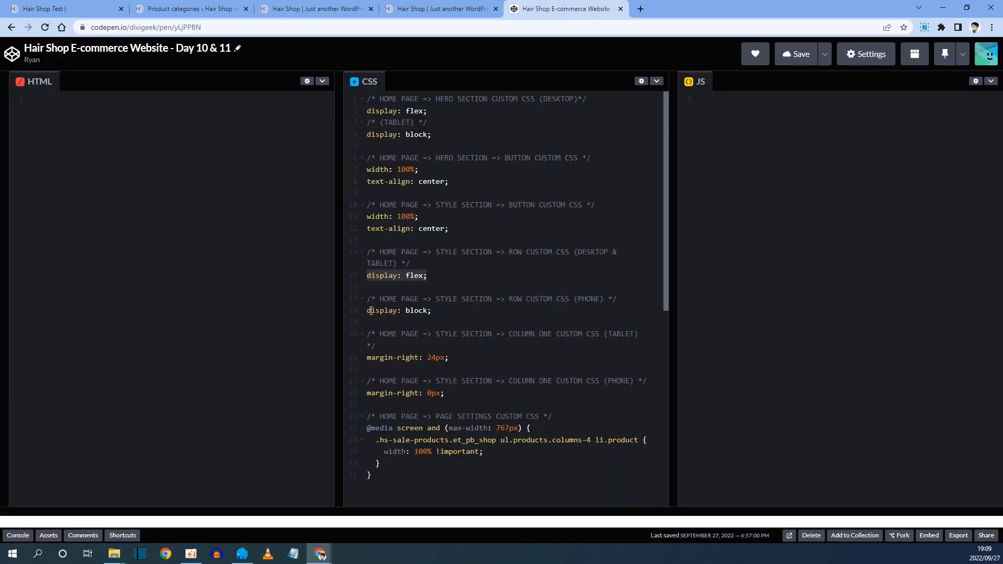
pyautogui.moveTo(368, 310); pyautogui.dragTo(406, 310)
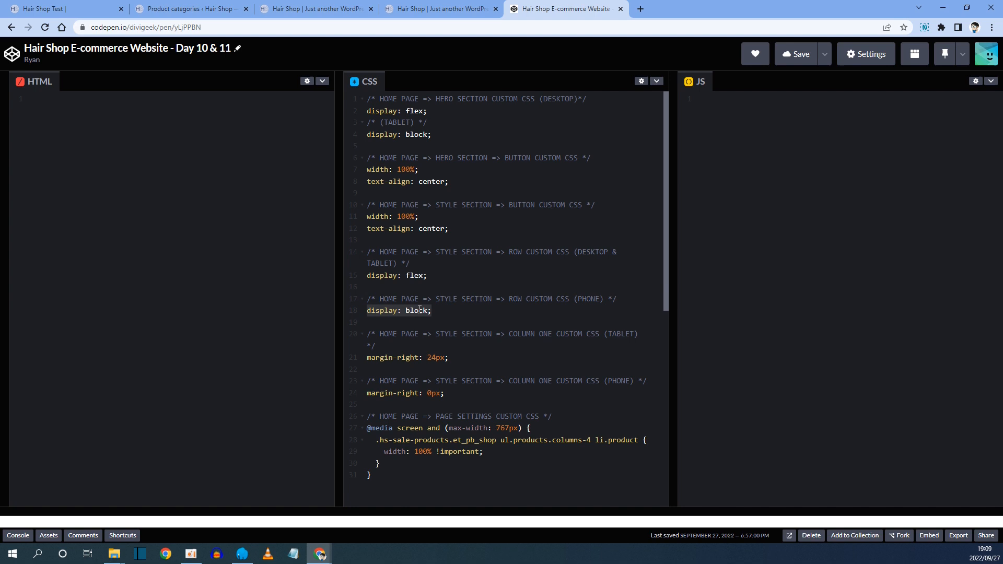
pyautogui.rightClick(420, 310)
pyautogui.click(462, 347)
# Paste display: block; into the second row's phone Main Element custom CSS.
pyautogui.click(313, 9)
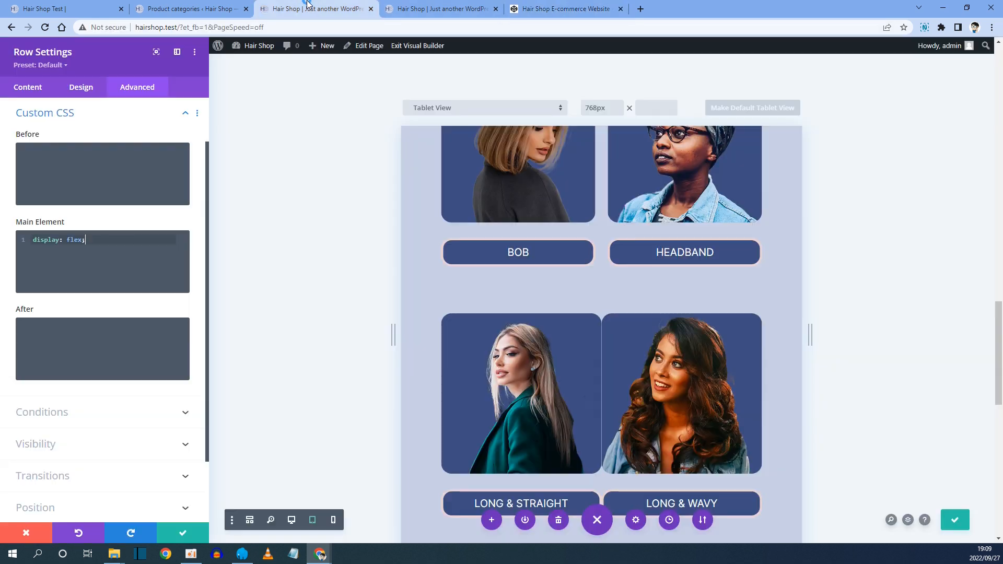
pyautogui.click(90, 224)
pyautogui.click(159, 245)
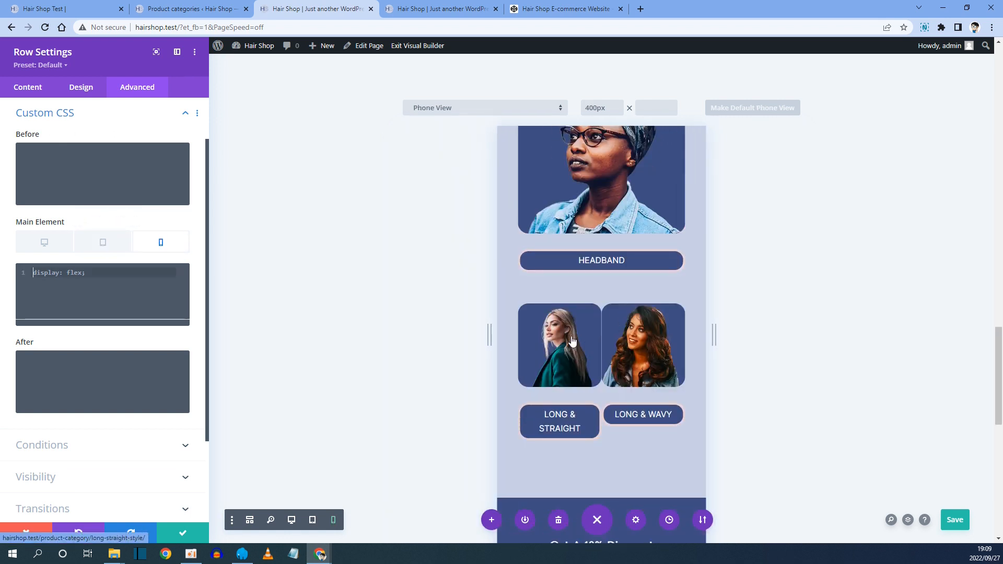
pyautogui.rightClick(51, 272)
pyautogui.click(85, 354)
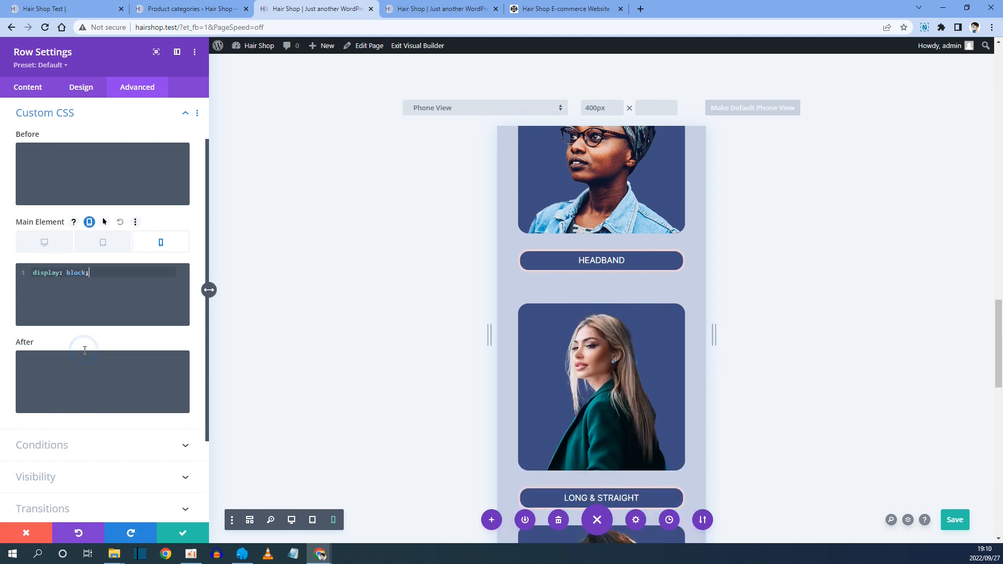
pyautogui.scroll(-5, 597, 324)
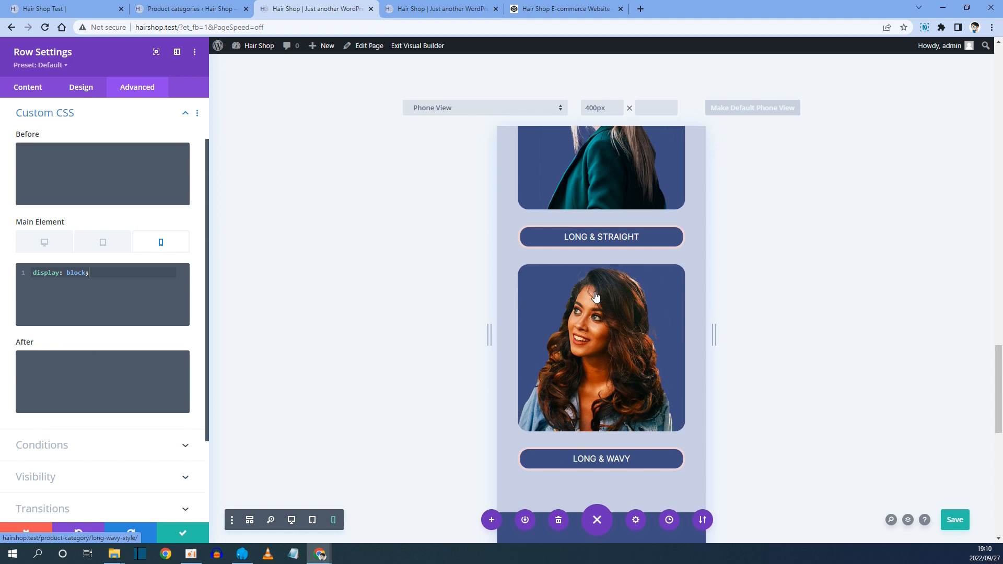
pyautogui.scroll(1, 597, 324)
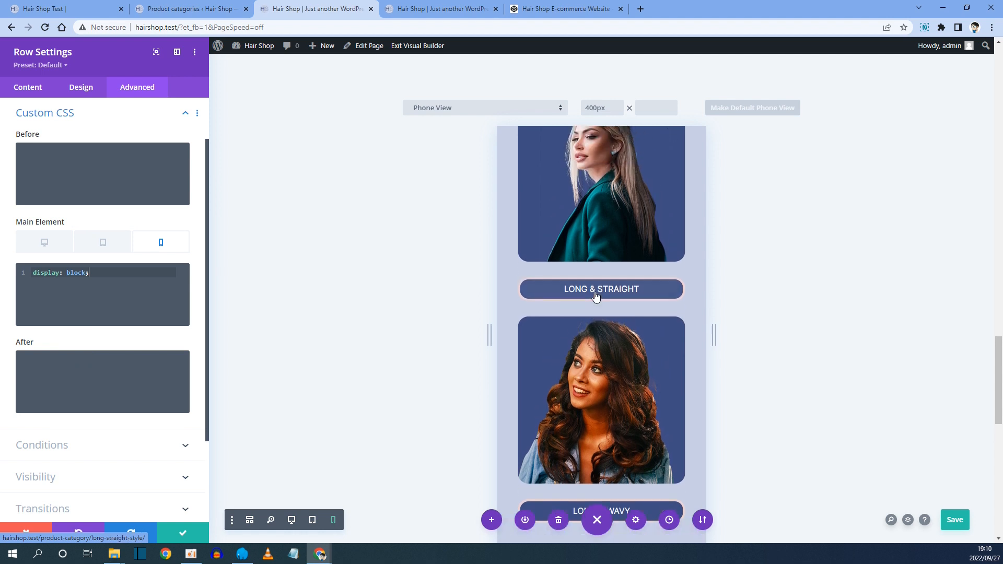
# Open the second row's first column Custom CSS and copy margin-right: 24px; from the CodePen notes.
pyautogui.click(28, 87)
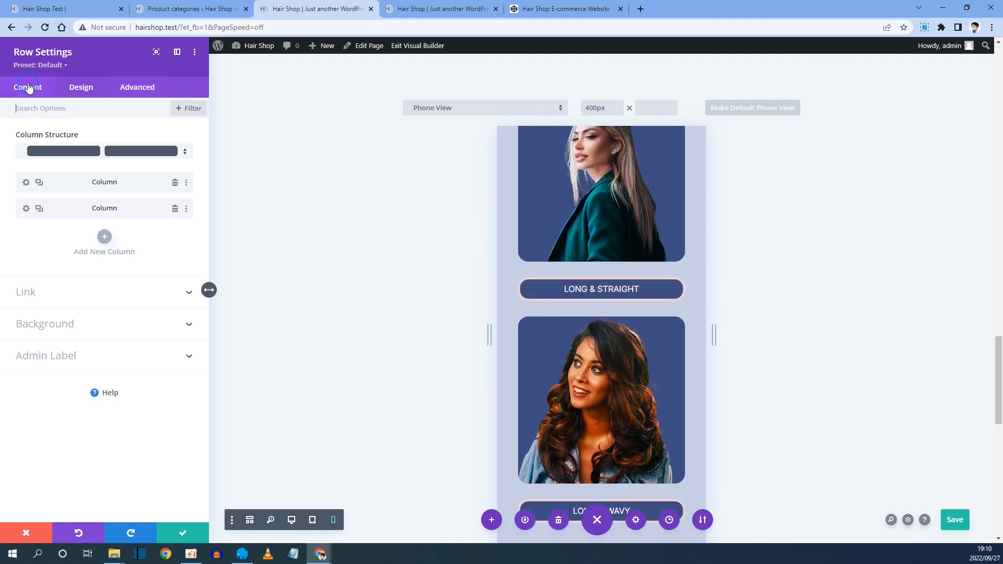
pyautogui.click(25, 182)
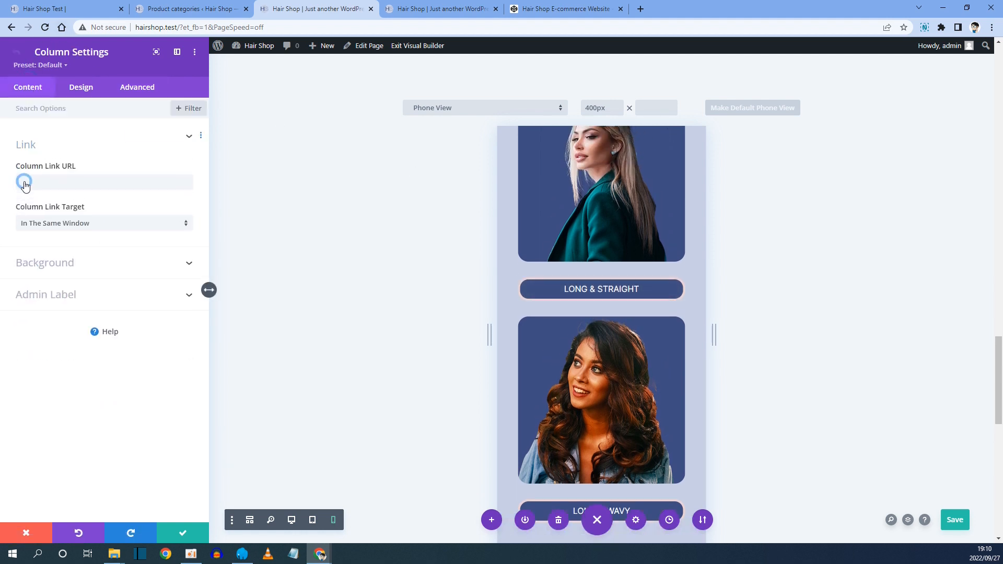
pyautogui.click(133, 93)
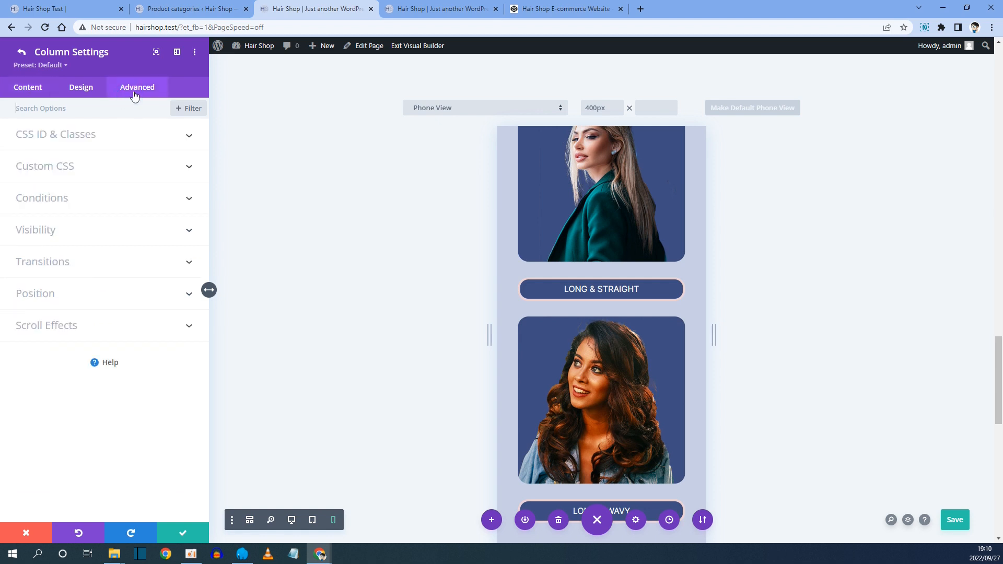
pyautogui.click(54, 167)
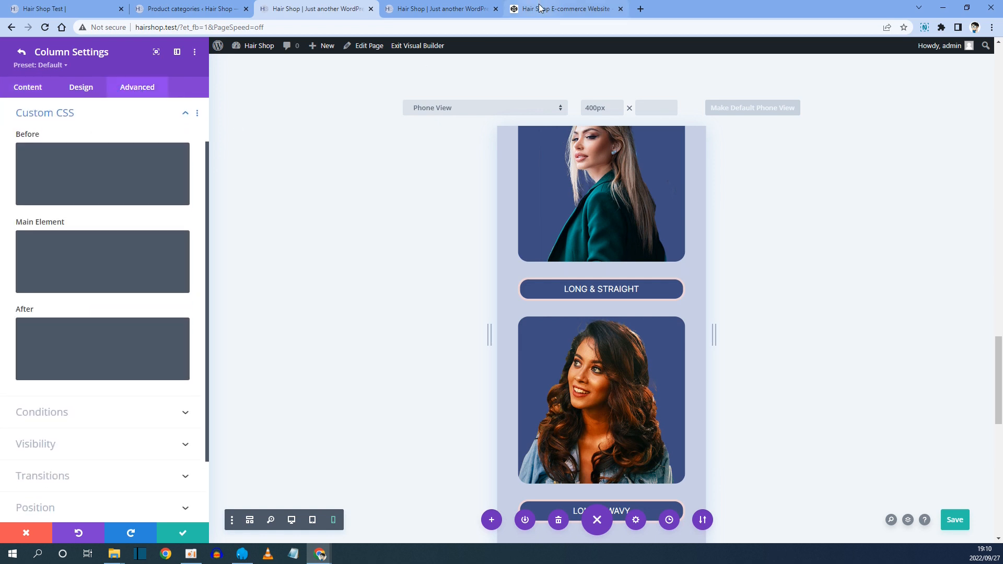
pyautogui.click(540, 9)
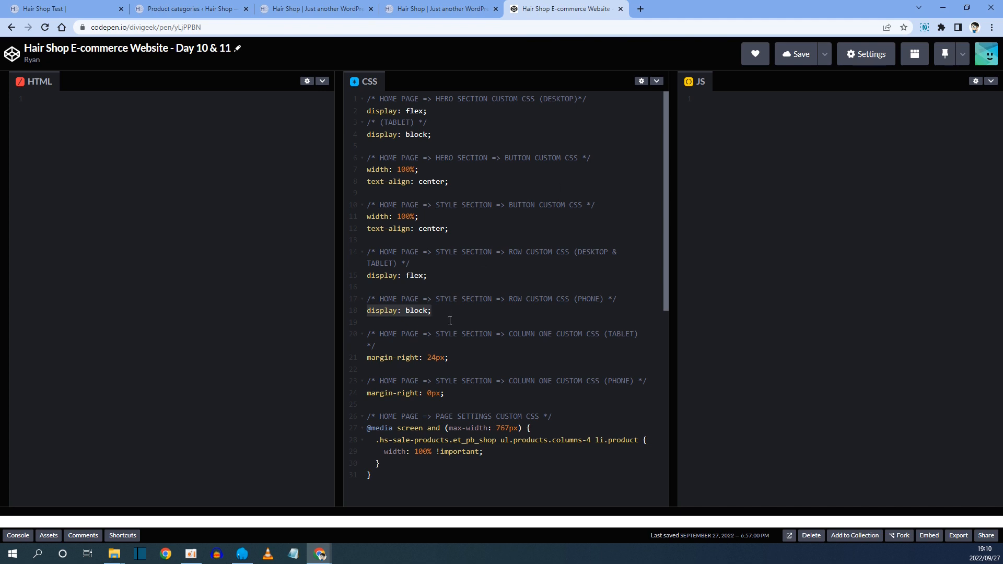
pyautogui.moveTo(367, 357); pyautogui.dragTo(434, 355)
pyautogui.rightClick(439, 362)
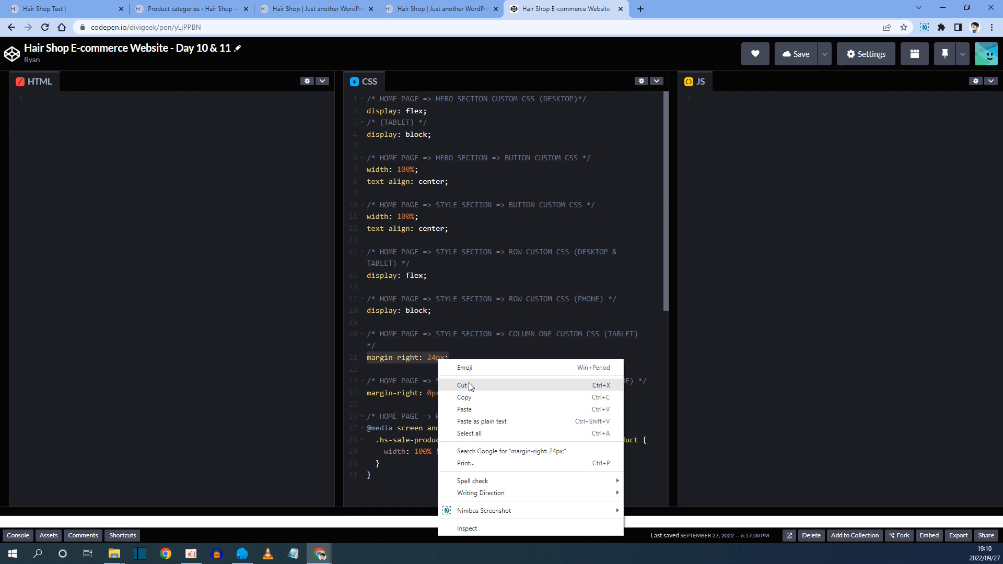
pyautogui.click(472, 397)
# Paste margin-right: 24px; into the first column's tablet Main Element custom CSS.
pyautogui.click(313, 4)
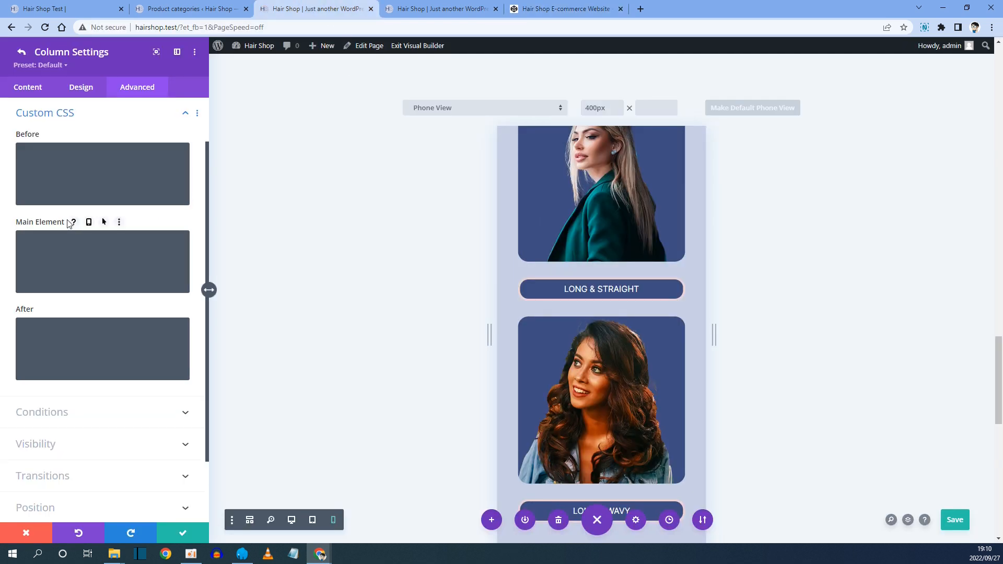
pyautogui.click(90, 222)
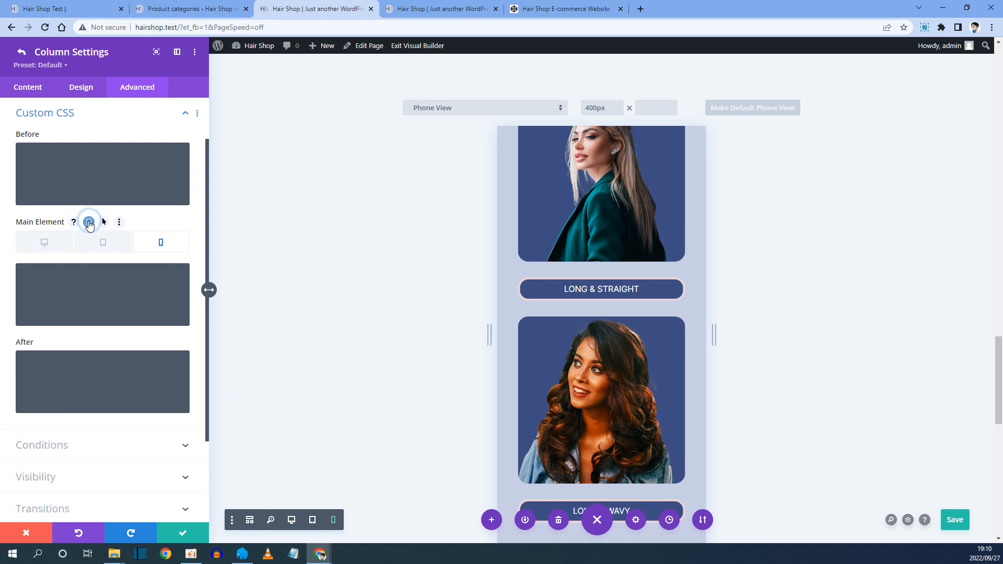
pyautogui.click(103, 243)
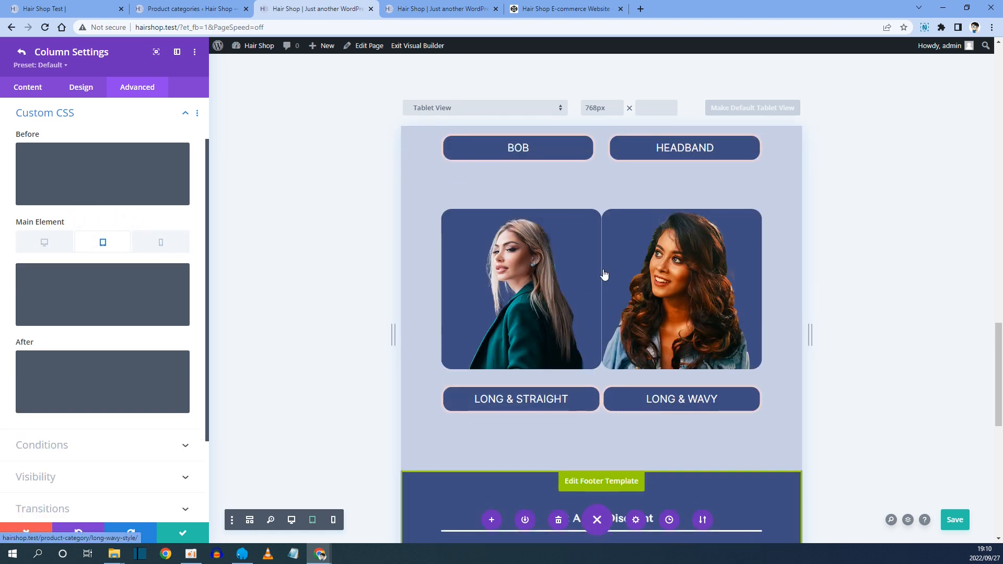
pyautogui.scroll(2, 602, 278)
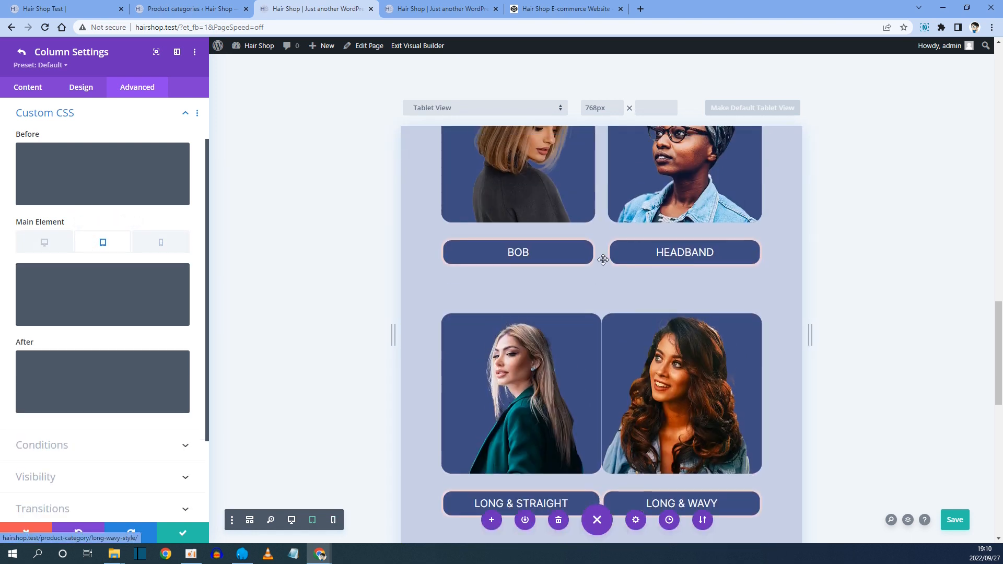
pyautogui.click(43, 281)
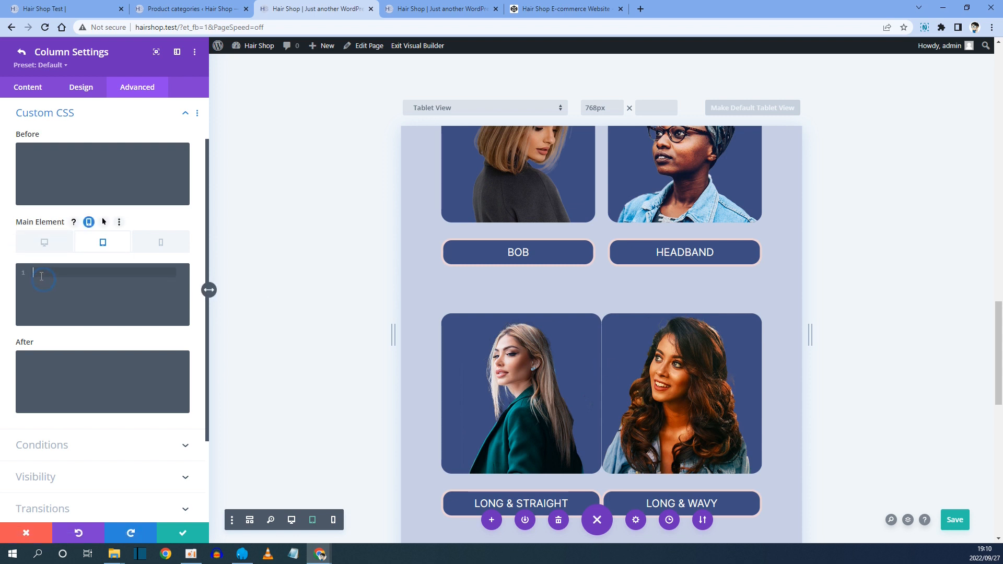
pyautogui.click(103, 246)
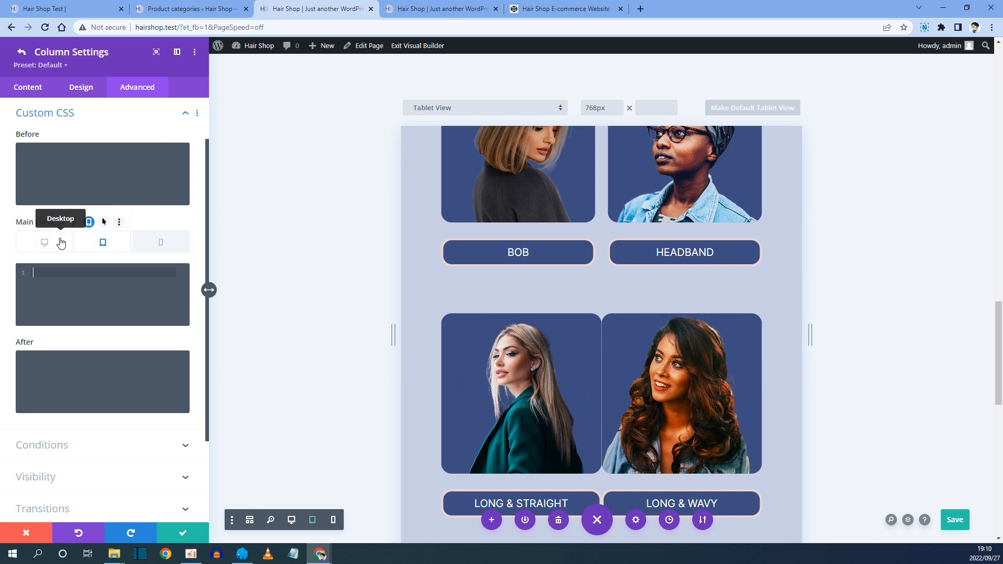
pyautogui.rightClick(40, 273)
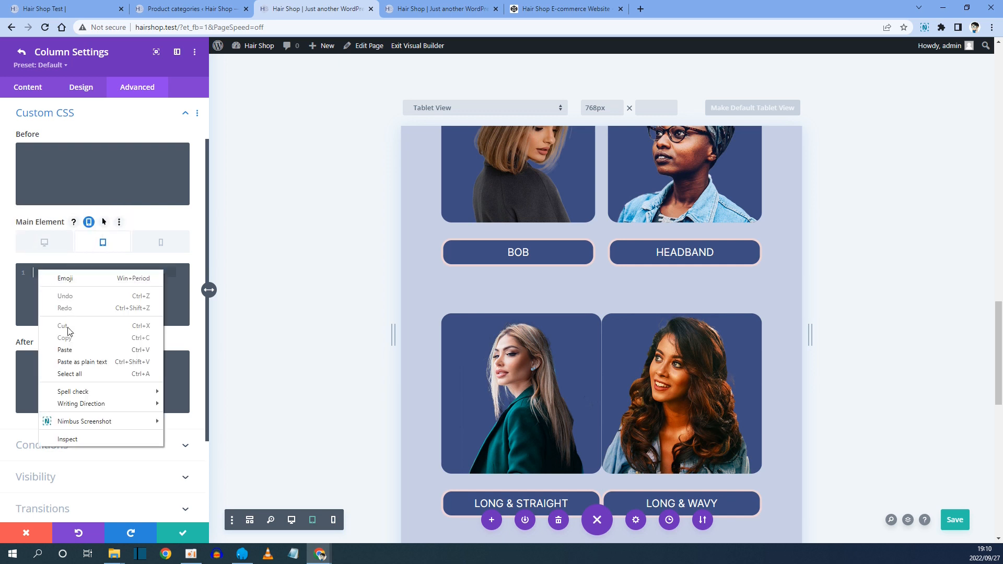
pyautogui.click(73, 350)
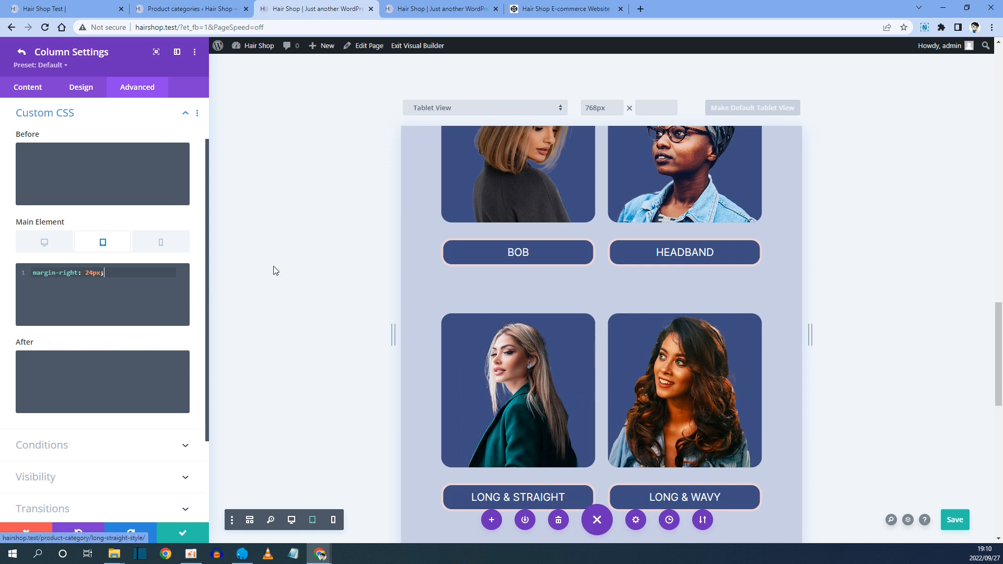
pyautogui.click(166, 244)
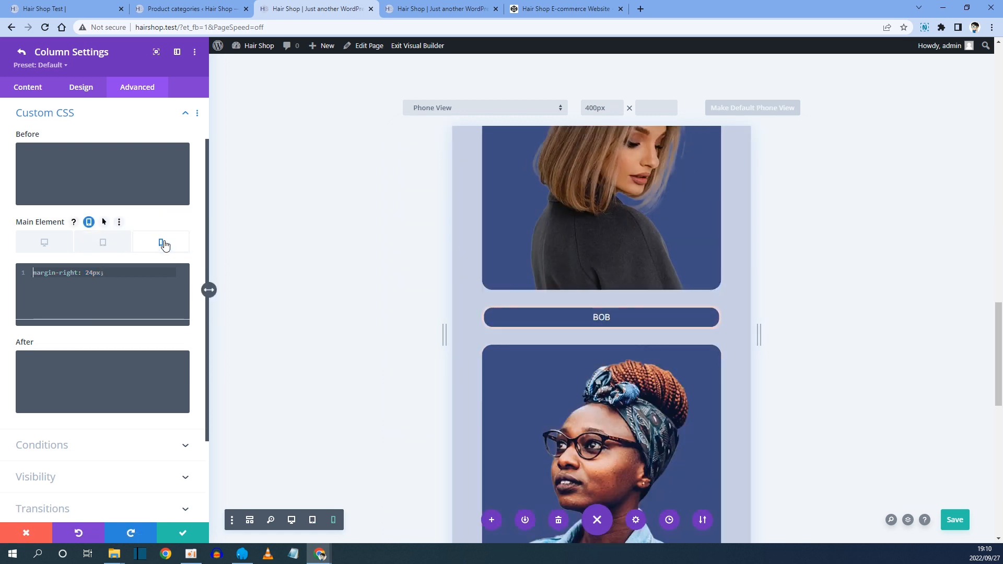
pyautogui.click(81, 274)
pyautogui.rightClick(69, 271)
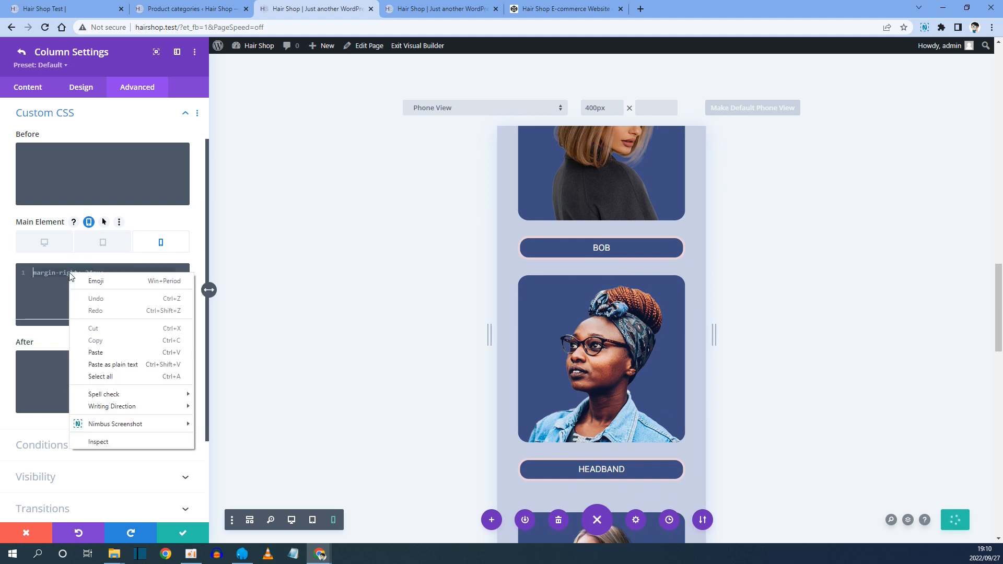
pyautogui.click(98, 352)
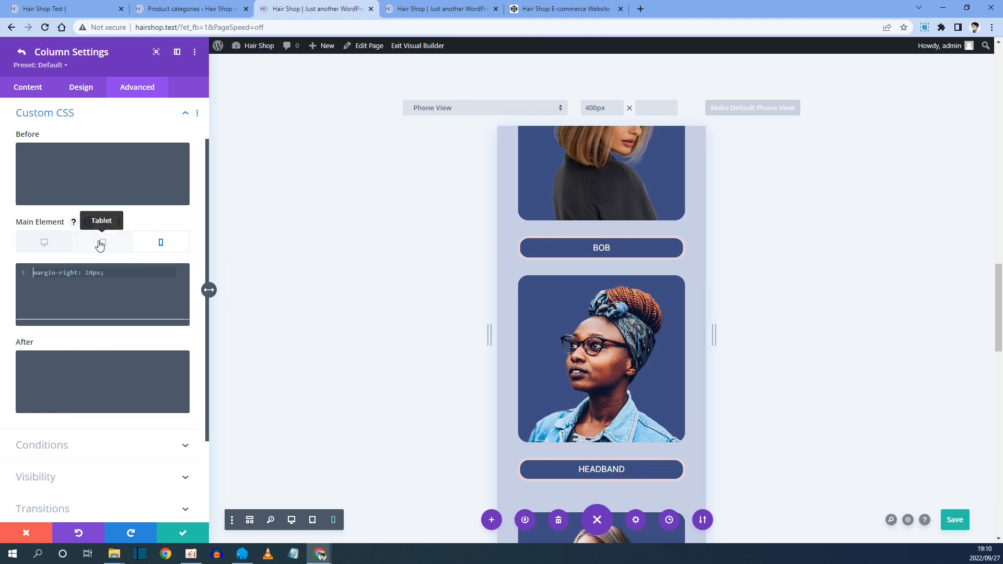
# Copy the margin-right: 0px; phone column rule from the CodePen notes.
pyautogui.click(573, 4)
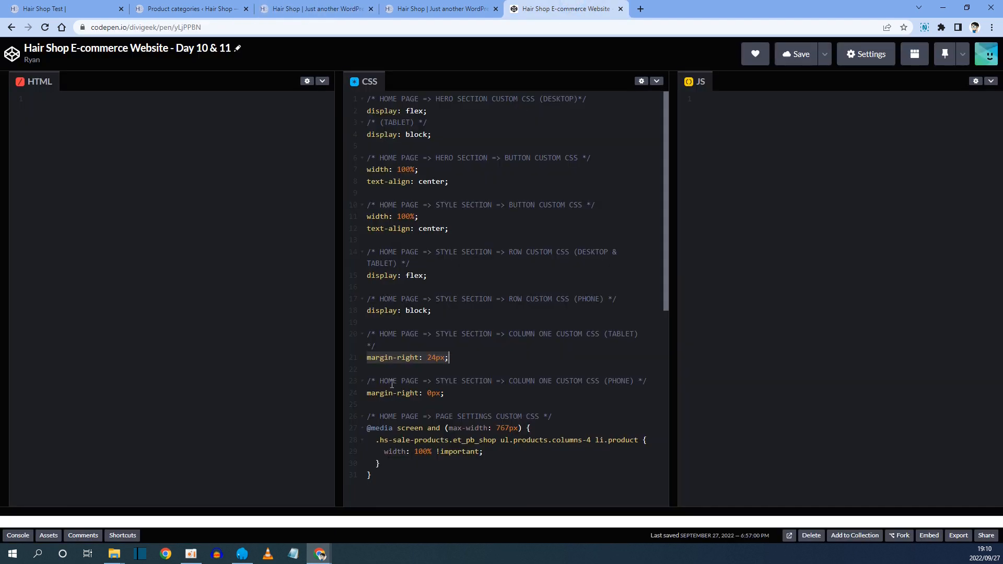
pyautogui.moveTo(390, 381); pyautogui.dragTo(580, 376)
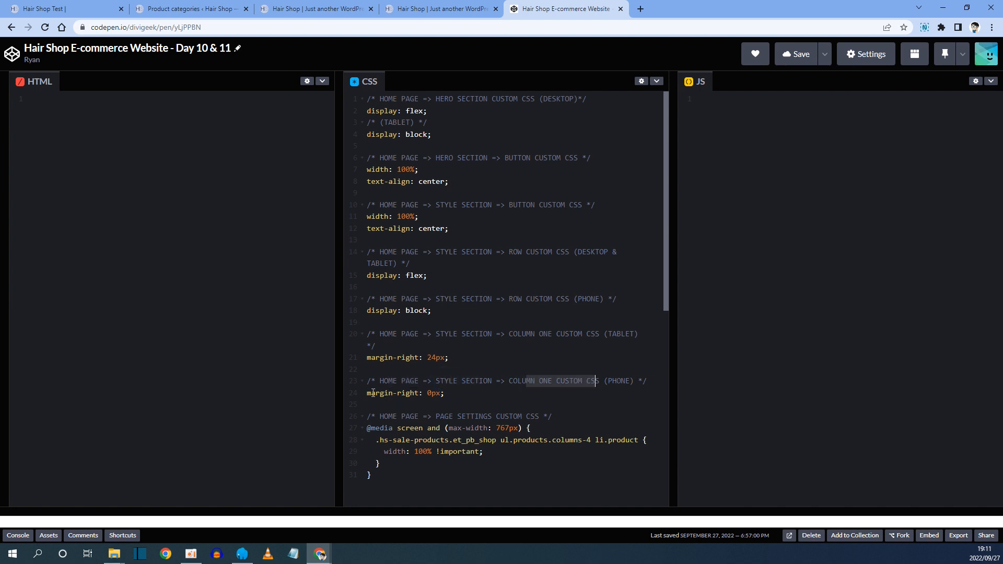
pyautogui.moveTo(369, 392); pyautogui.dragTo(447, 389)
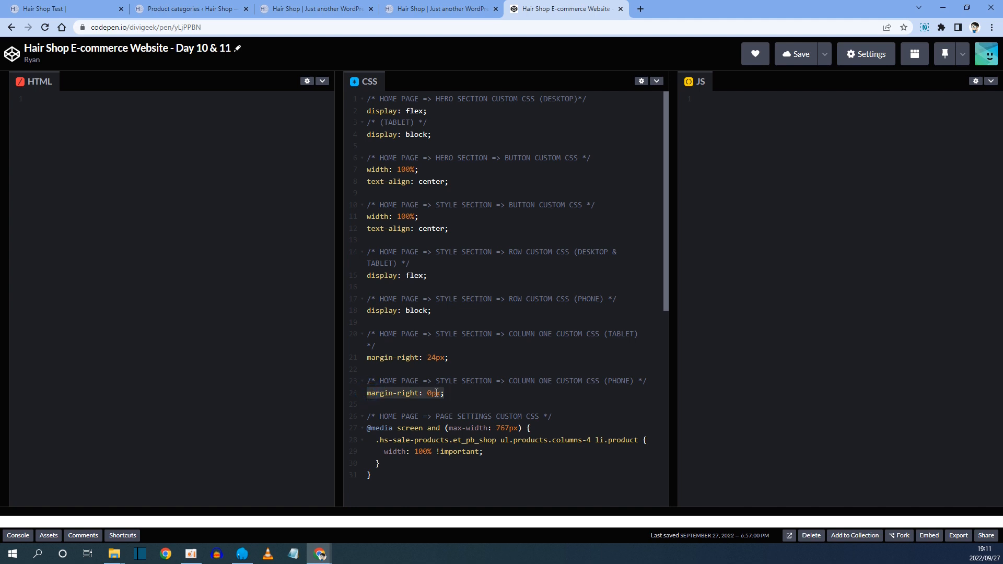
pyautogui.rightClick(436, 393)
pyautogui.click(481, 256)
# Paste margin-right: 0px; into the first column's phone Main Element custom CSS.
pyautogui.click(313, 9)
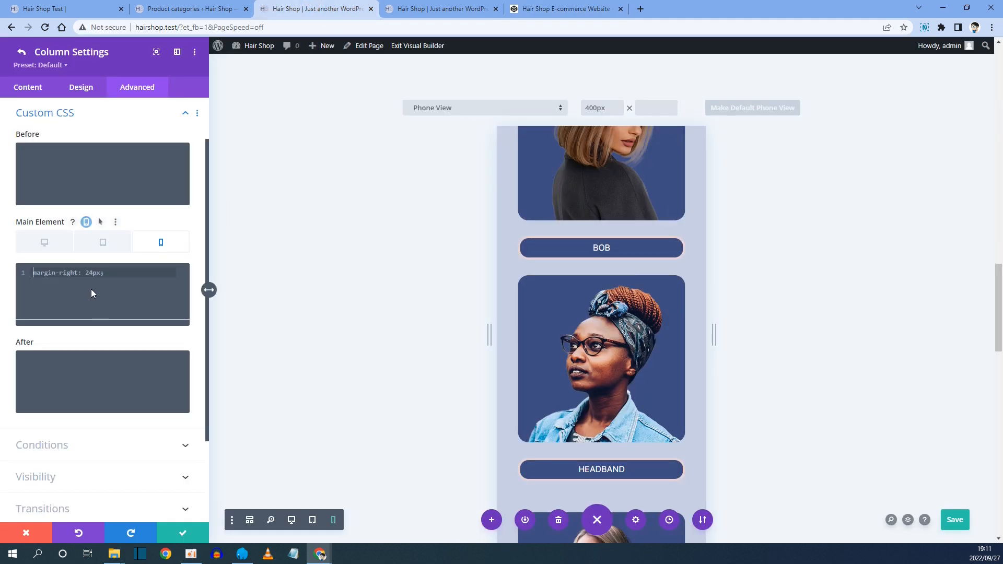
pyautogui.rightClick(61, 275)
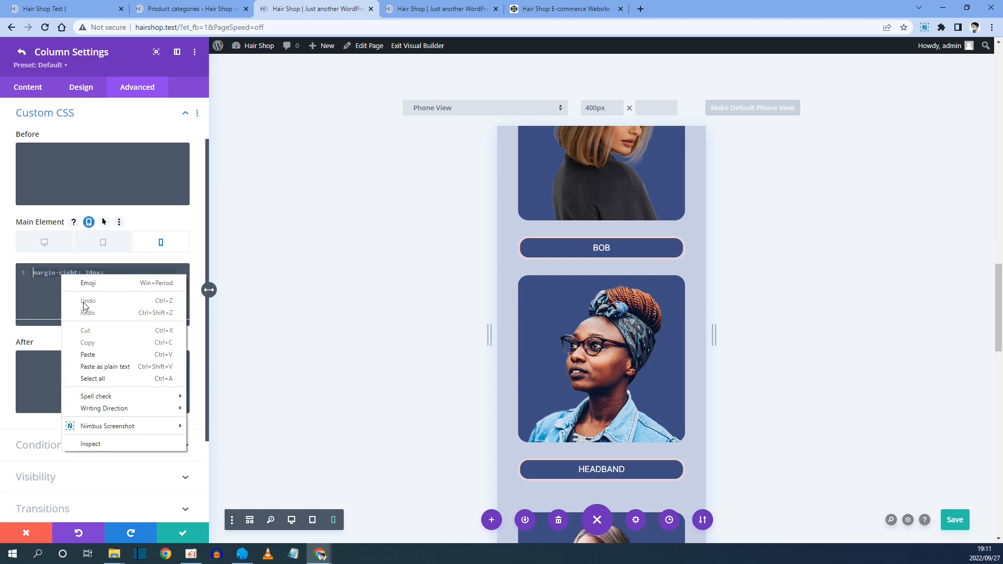
pyautogui.click(88, 355)
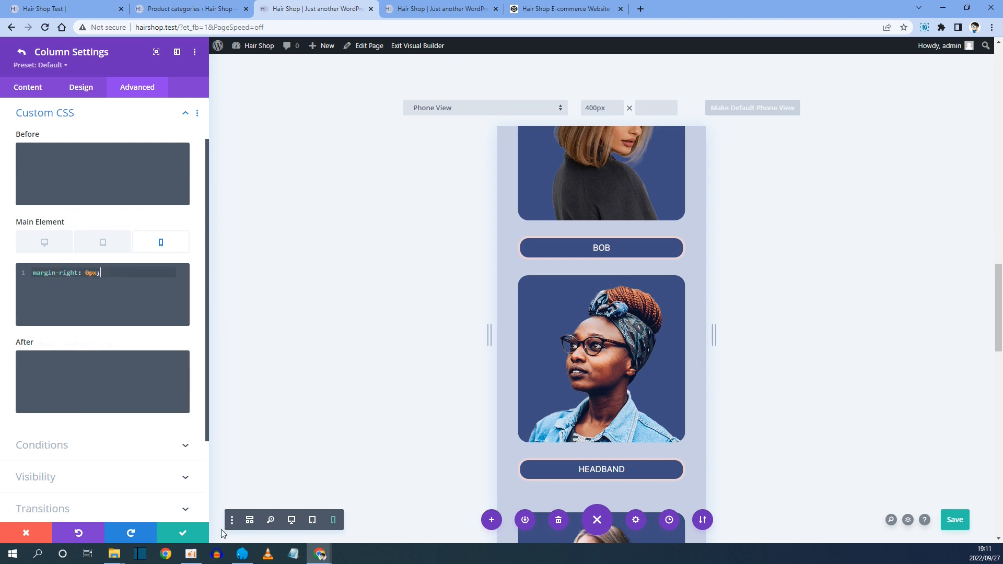
# Save the column and row settings and switch the builder back to desktop view.
pyautogui.click(183, 533)
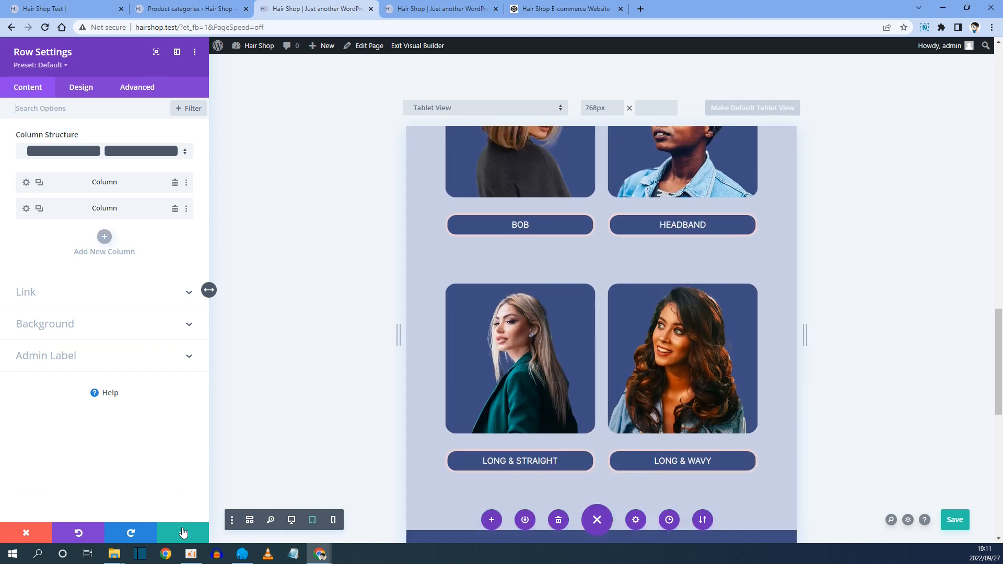
pyautogui.click(183, 533)
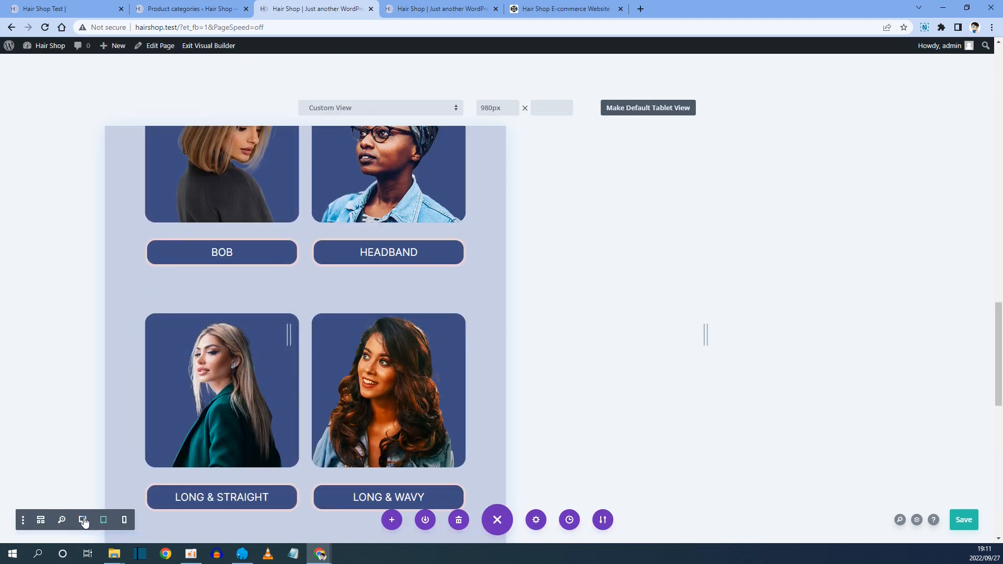
pyautogui.click(83, 520)
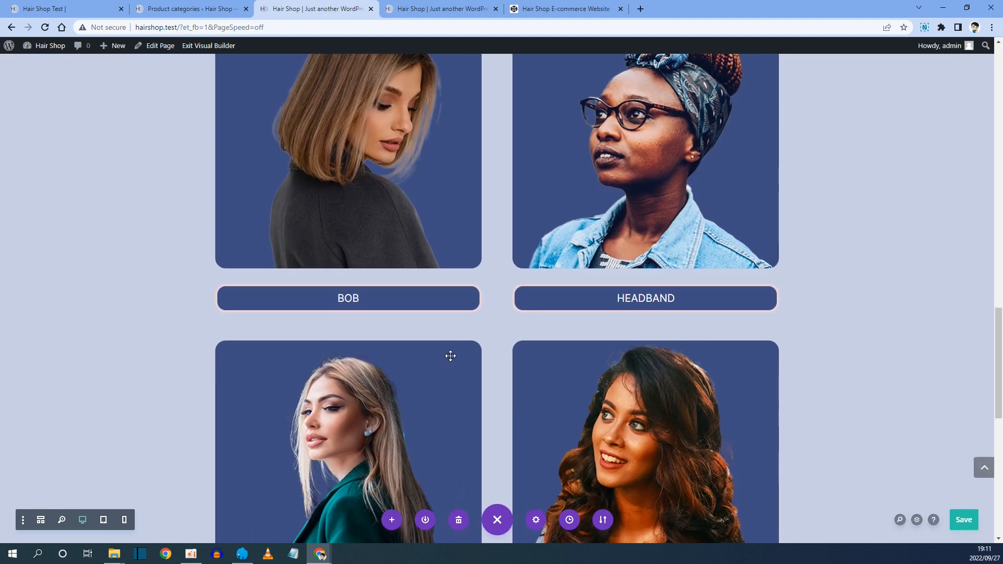
# Inspect the Choose Your Style section's layout in desktop view.
pyautogui.scroll(-4, 451, 356)
pyautogui.scroll(11, 450, 356)
pyautogui.scroll(-12, 450, 356)
pyautogui.scroll(11, 450, 356)
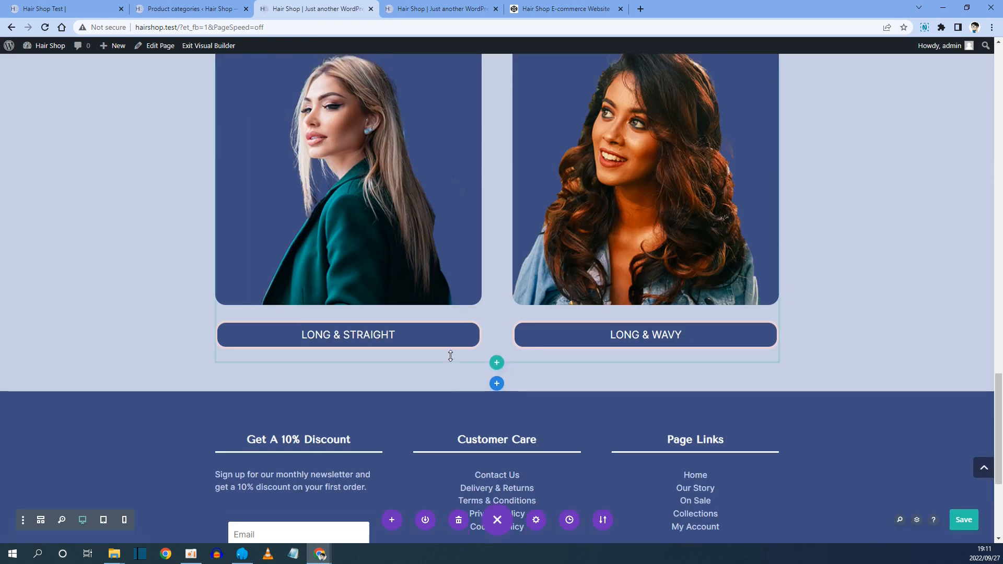
pyautogui.scroll(5, 450, 356)
pyautogui.scroll(-7, 450, 356)
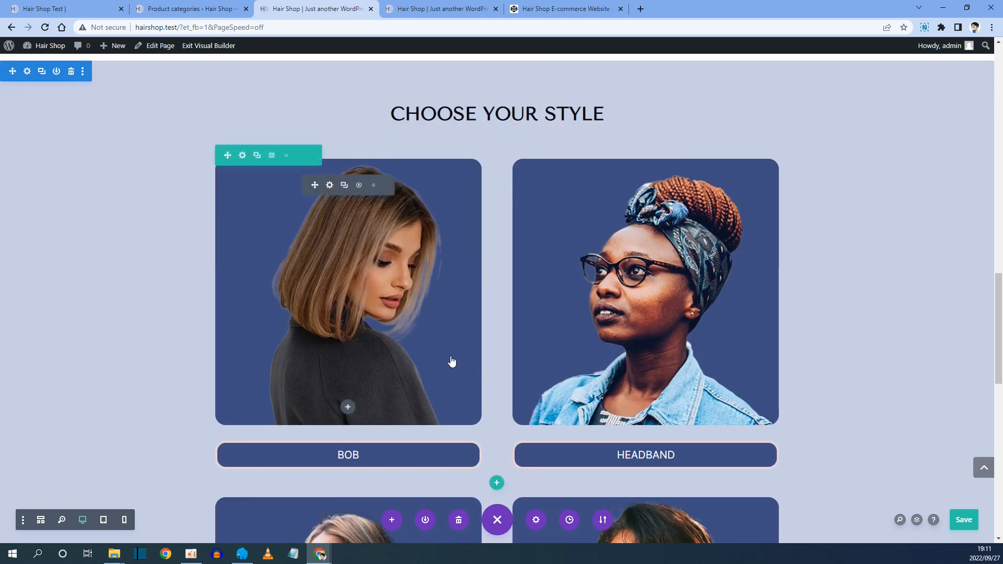
pyautogui.scroll(-3, 450, 355)
pyautogui.scroll(-4, 450, 356)
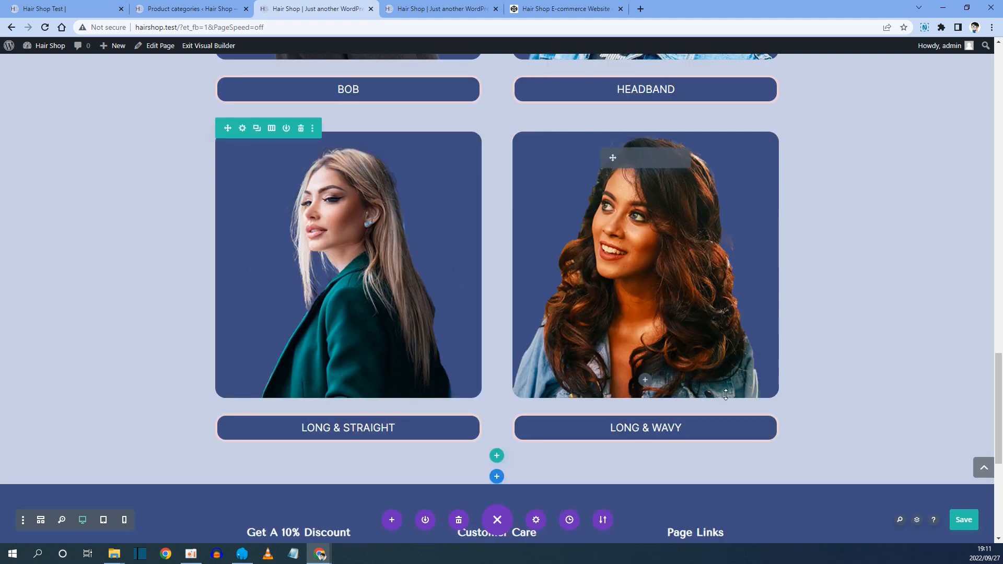
pyautogui.scroll(-2, 383, 263)
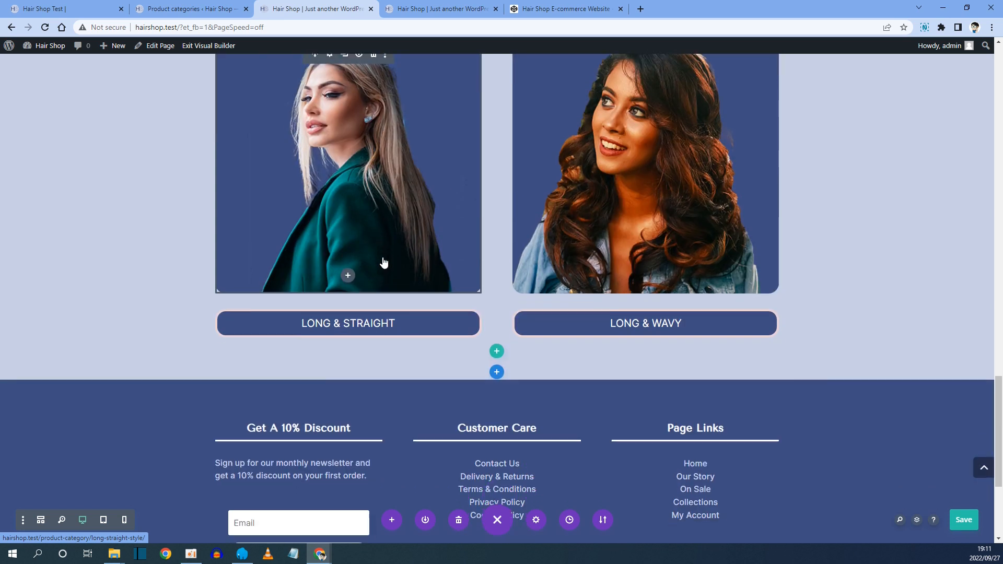
pyautogui.scroll(12, 383, 262)
pyautogui.scroll(-7, 418, 294)
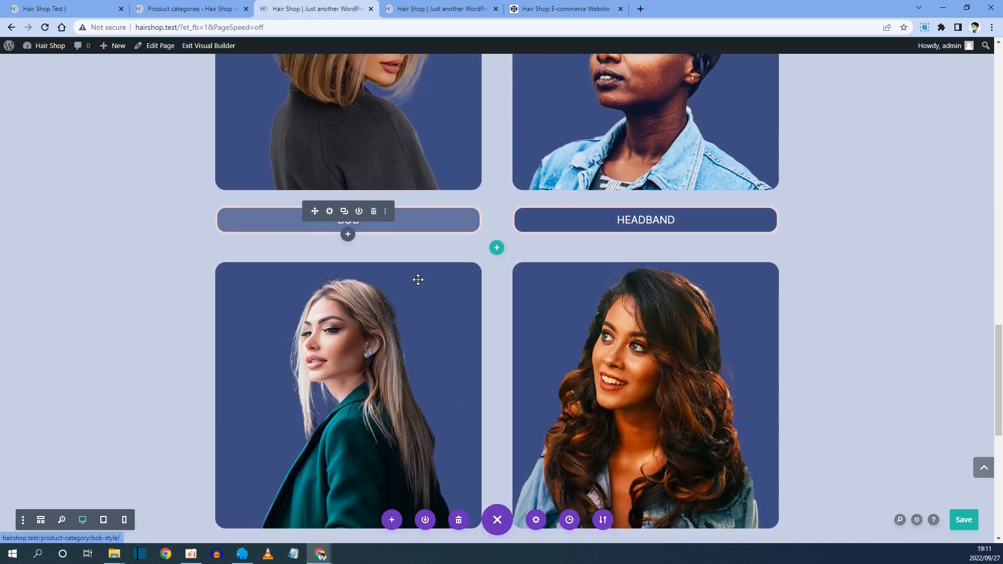
# Compare against the Choose Your Style and following sections on the reference homepage.
pyautogui.hotkey('ctrl', '1')
pyautogui.scroll(-14, 418, 224)
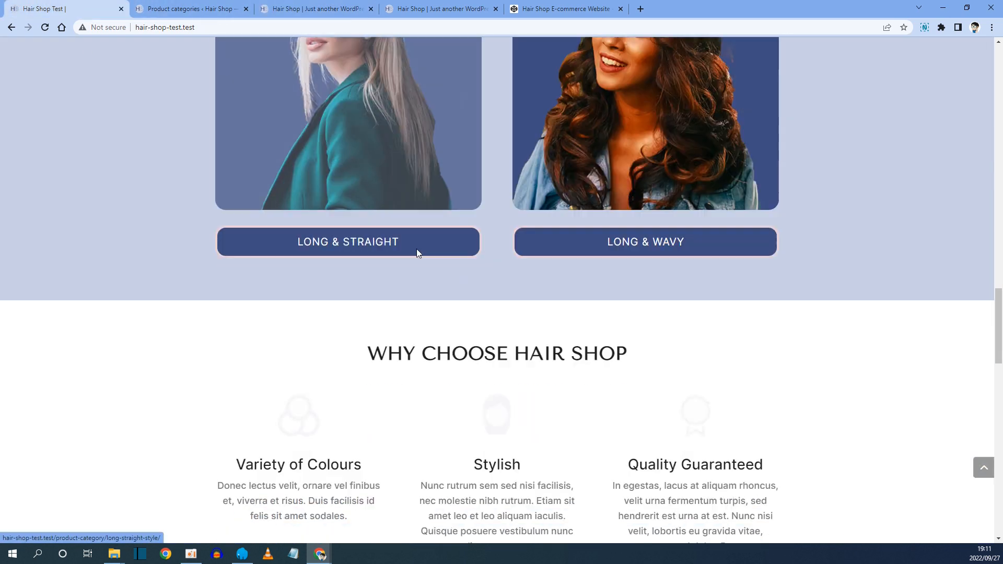
pyautogui.scroll(-5, 552, 224)
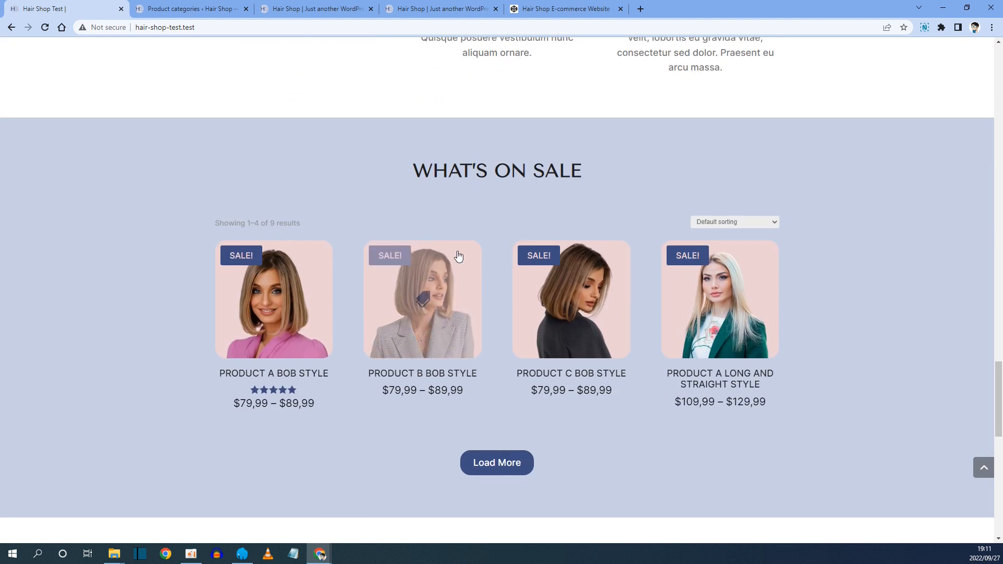
pyautogui.scroll(-5, 460, 134)
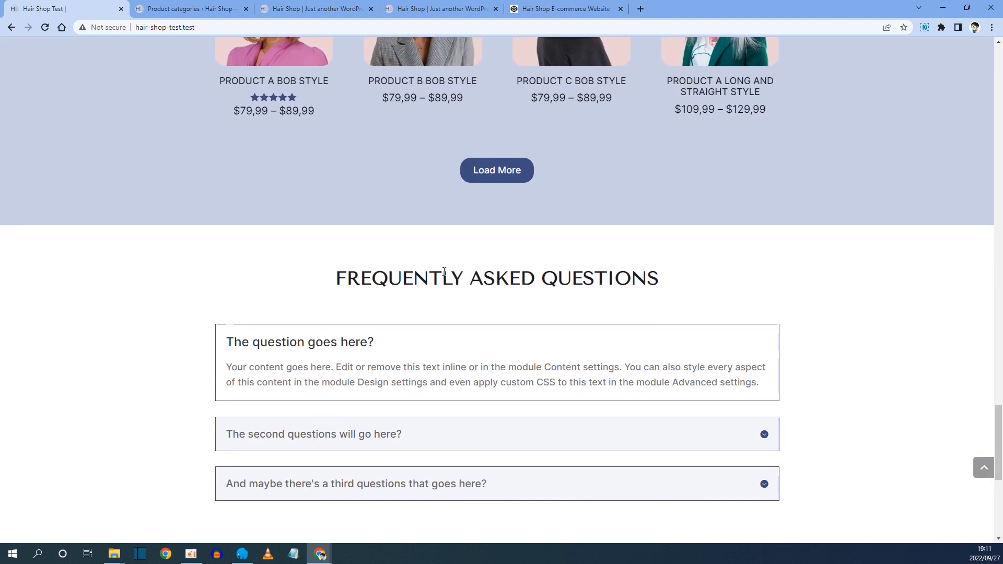
pyautogui.scroll(-4, 528, 296)
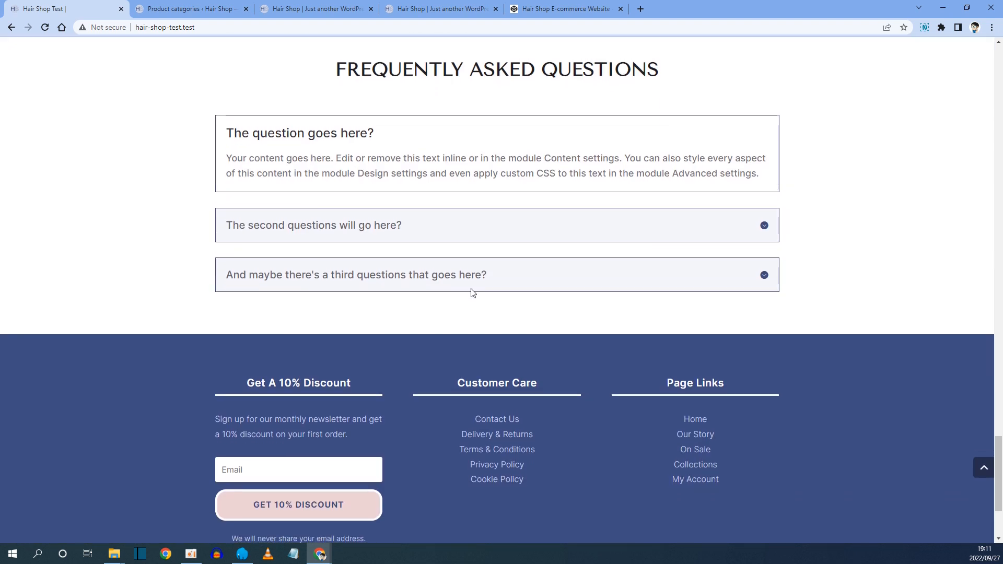
pyautogui.scroll(10, 471, 292)
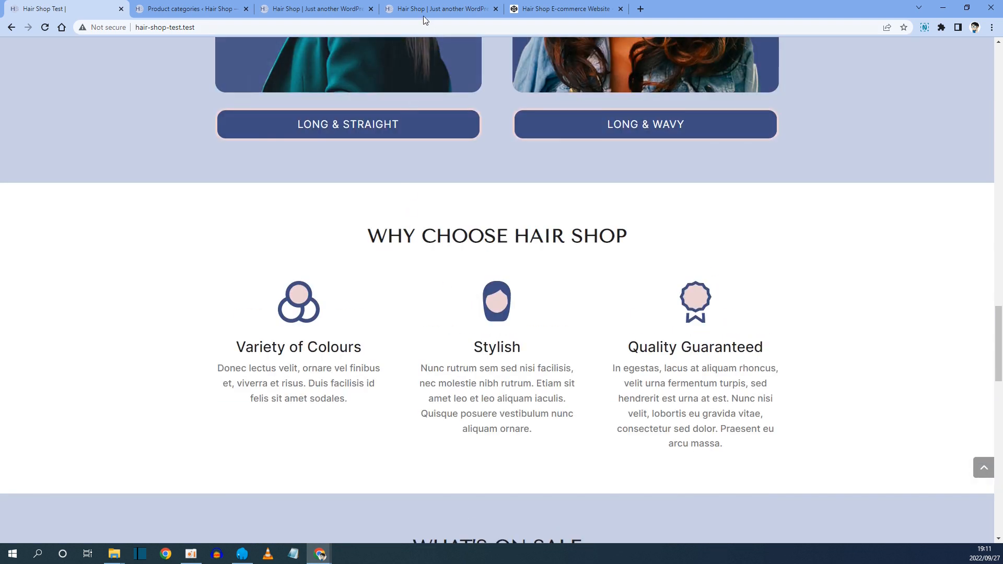
# Save the page in the Visual Builder.
pyautogui.click(306, 10)
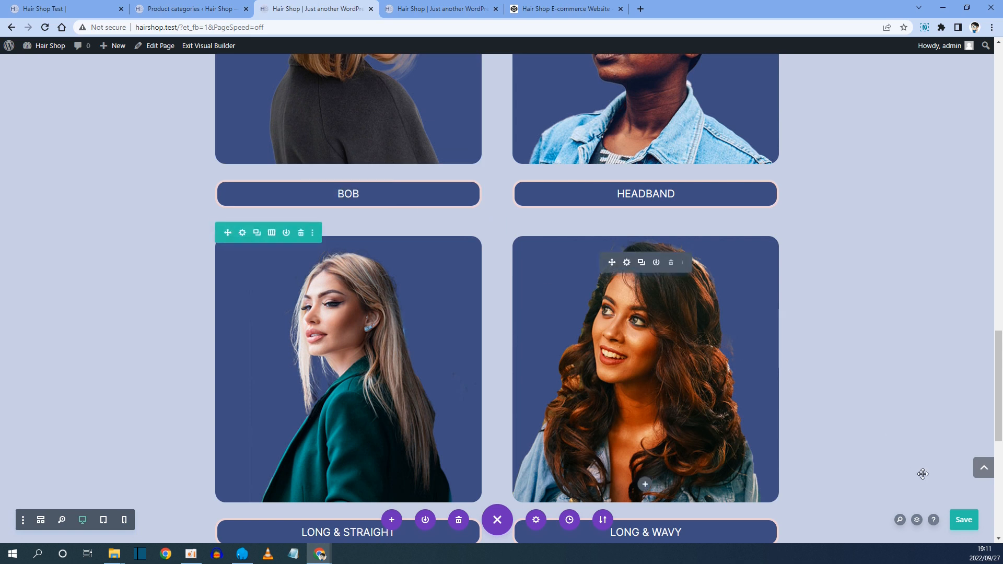
pyautogui.click(964, 519)
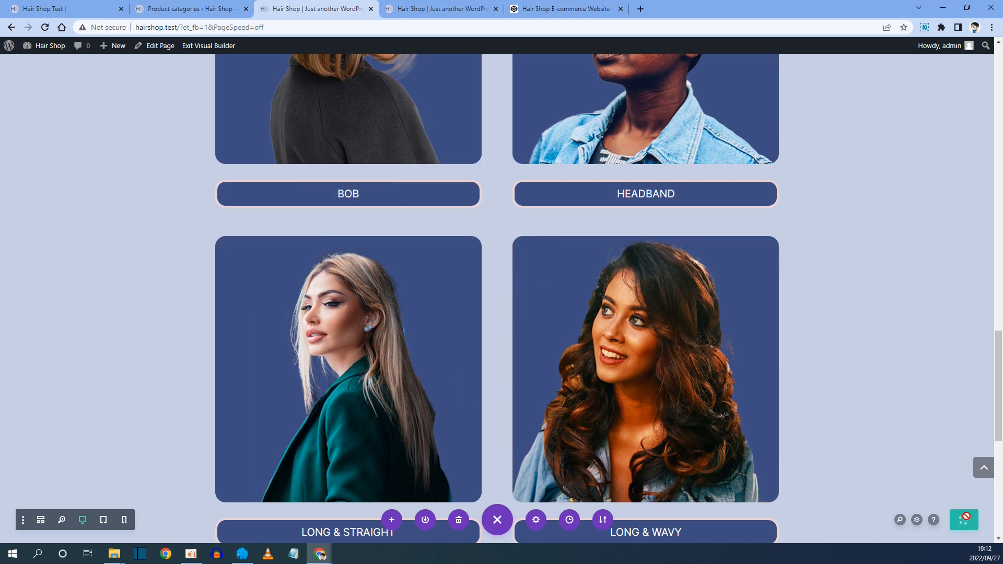
# Review the live working homepage from the top through the Customer Reviews section.
pyautogui.click(433, 10)
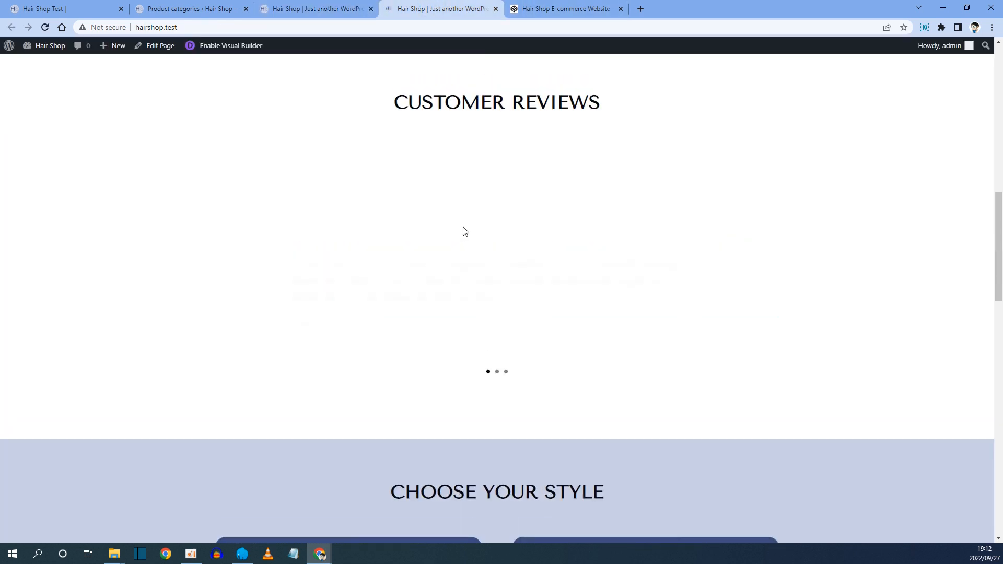
pyautogui.scroll(-3, 510, 176)
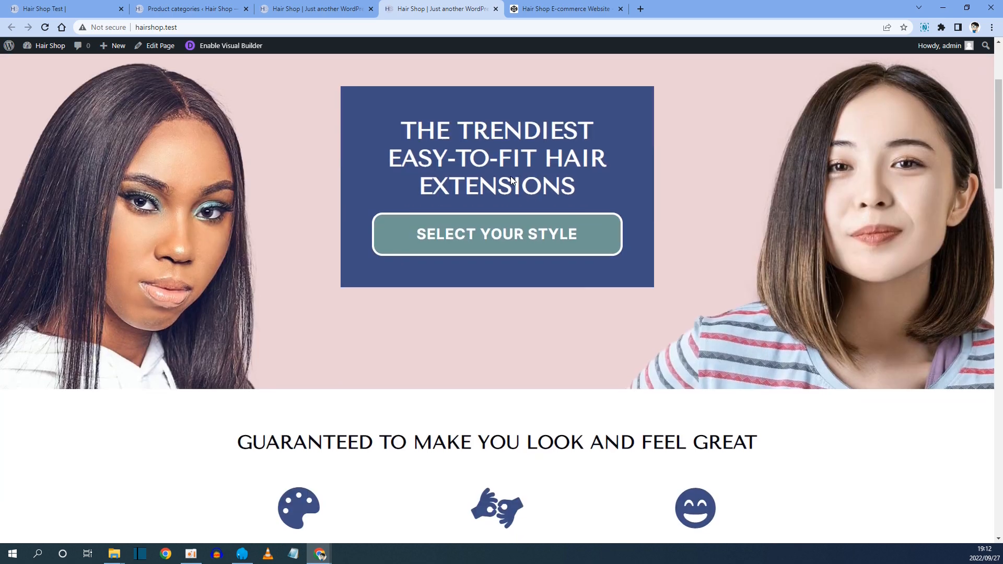
pyautogui.scroll(-2, 519, 163)
pyautogui.scroll(5, 519, 163)
pyautogui.scroll(-5, 366, 246)
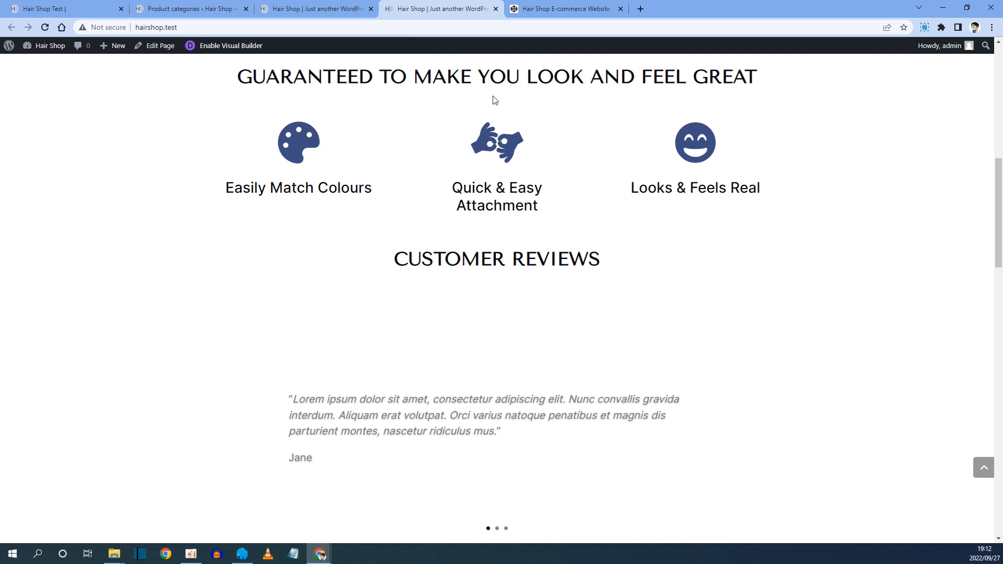
# Scroll through the live homepage's Choose Your Style section at desktop width.
pyautogui.scroll(-3, 395, 134)
pyautogui.scroll(-7, 514, 187)
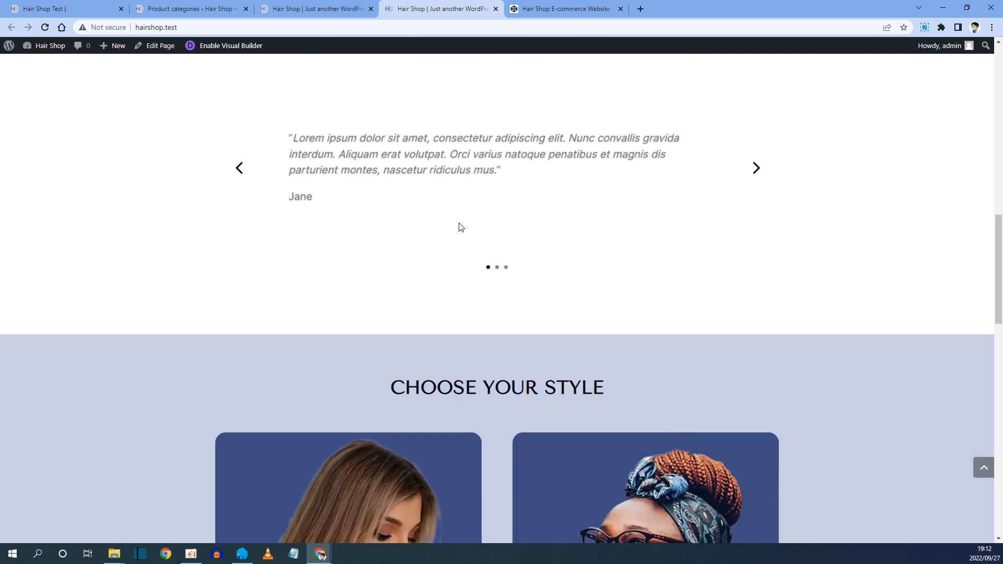
pyautogui.scroll(-3, 422, 376)
pyautogui.scroll(-3, 422, 376)
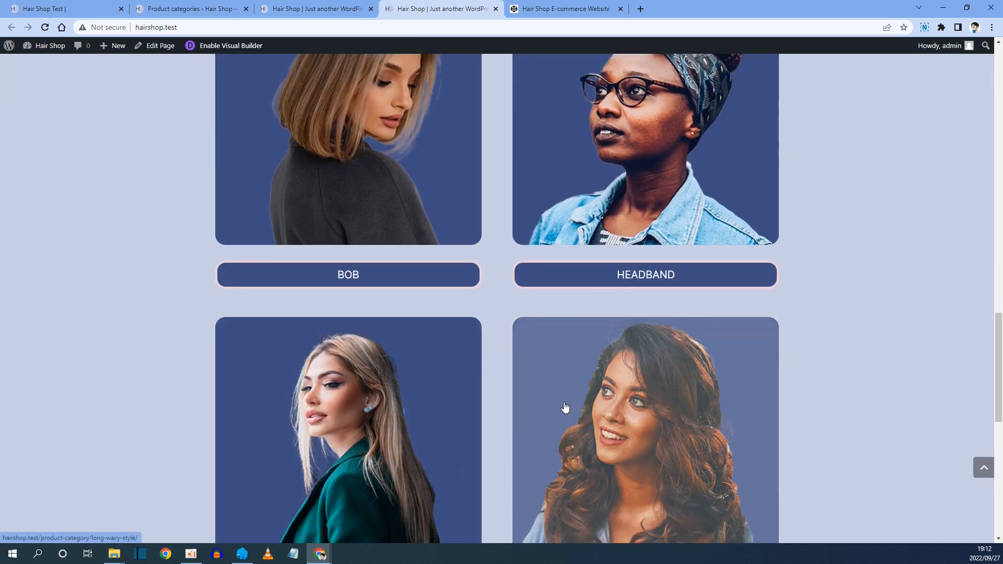
pyautogui.scroll(-3, 606, 470)
pyautogui.scroll(20, 616, 309)
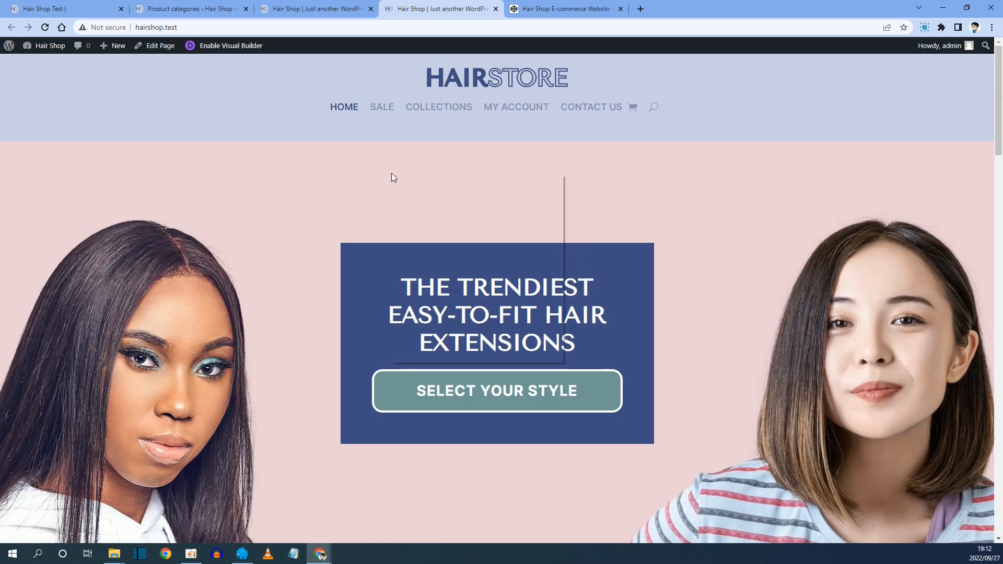
# Inspect the live homepage in device emulation at iPad Mini size and scroll through its sections.
pyautogui.rightClick(391, 173)
pyautogui.click(426, 355)
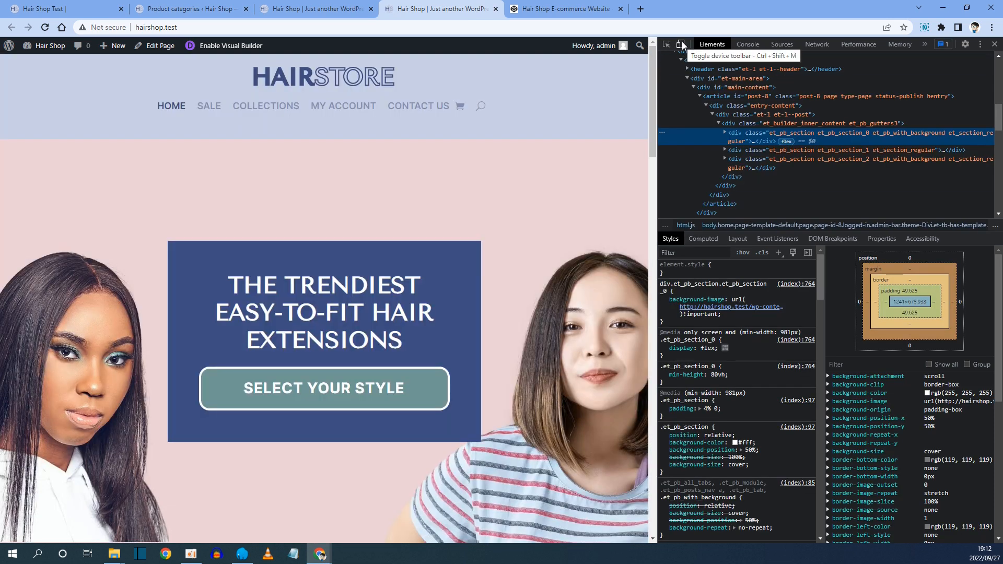
pyautogui.click(681, 45)
pyautogui.click(287, 45)
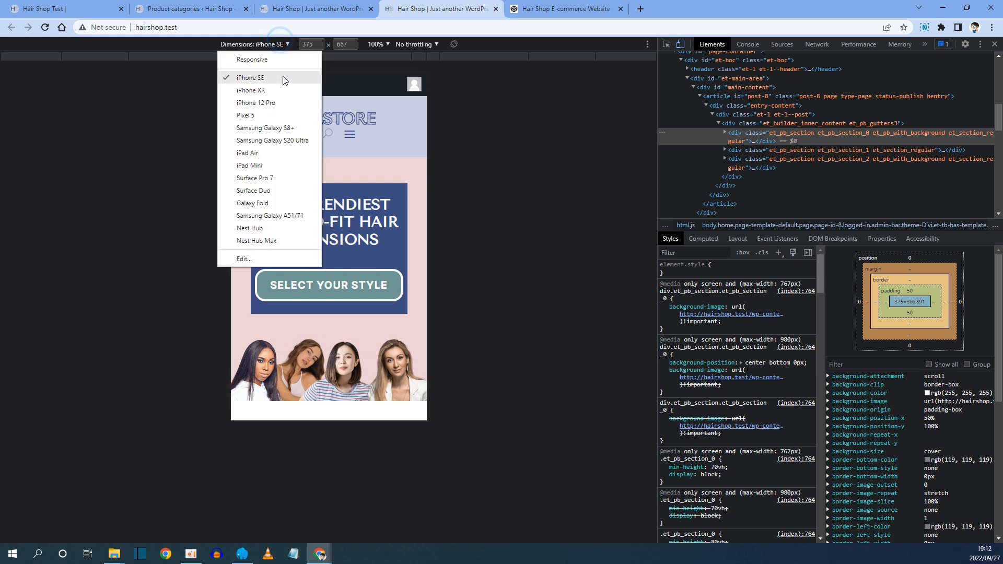
pyautogui.click(265, 165)
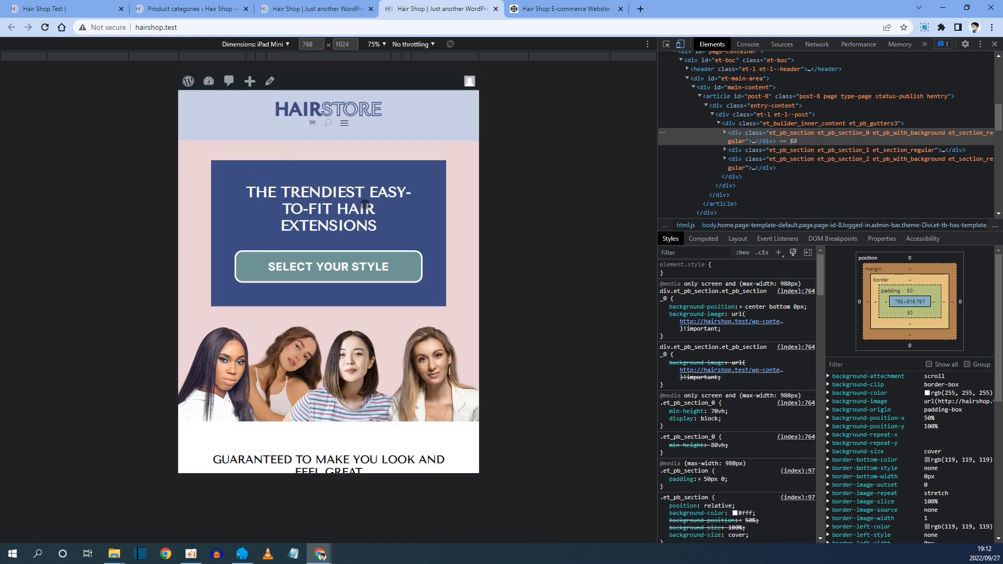
pyautogui.scroll(-1, 328, 261)
pyautogui.scroll(-5, 328, 282)
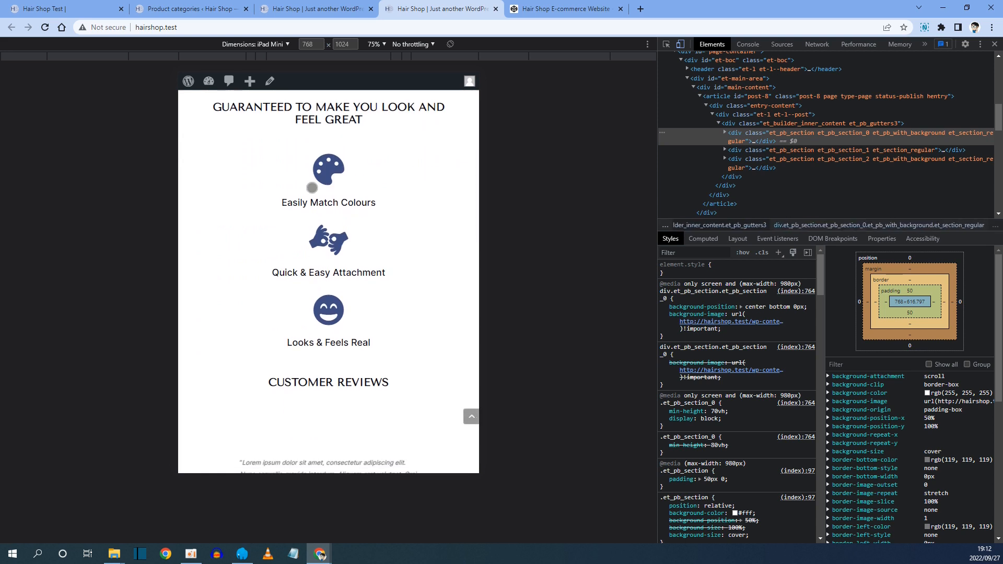
pyautogui.scroll(-7, 312, 188)
pyautogui.scroll(-4, 333, 242)
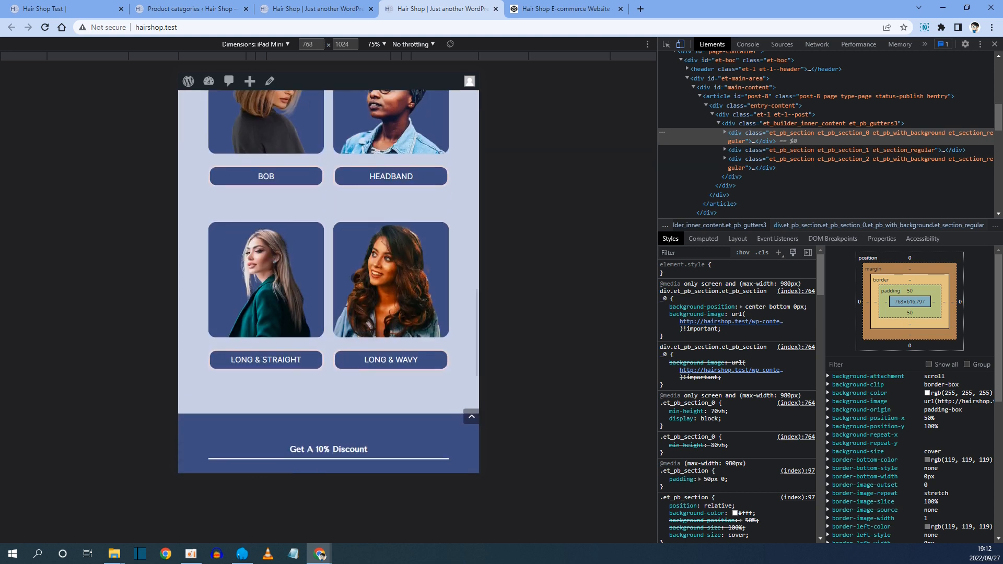
pyautogui.scroll(-2, 355, 277)
pyautogui.scroll(20, 355, 278)
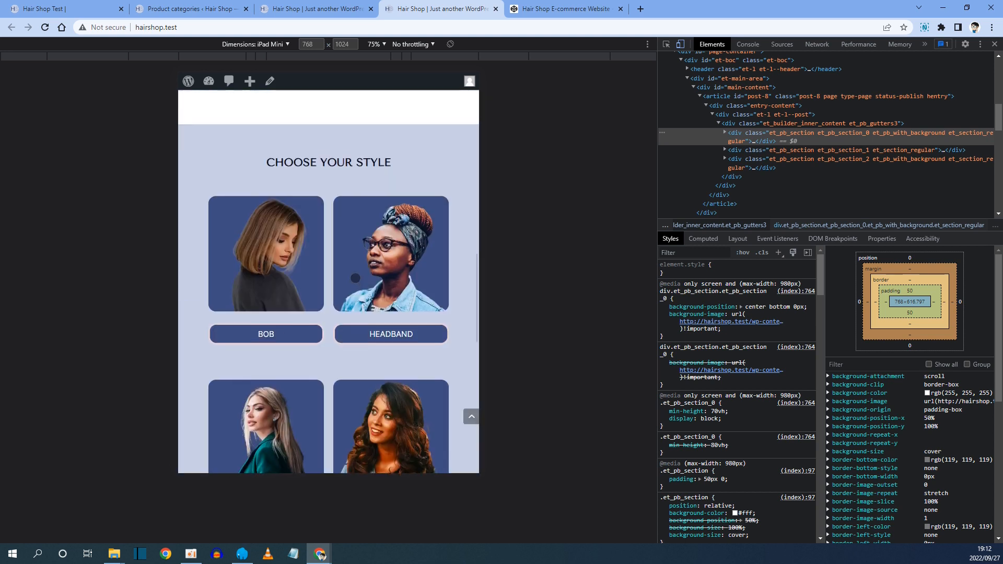
# Switch the device emulation to iPhone SE and scroll through the homepage's mobile layout.
pyautogui.click(254, 44)
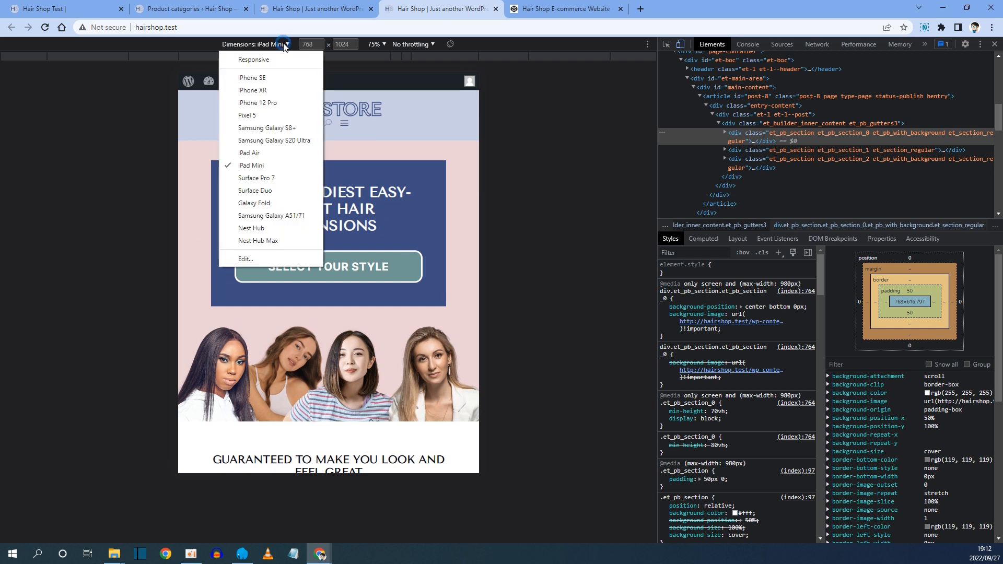
pyautogui.click(261, 76)
pyautogui.scroll(-1, 328, 246)
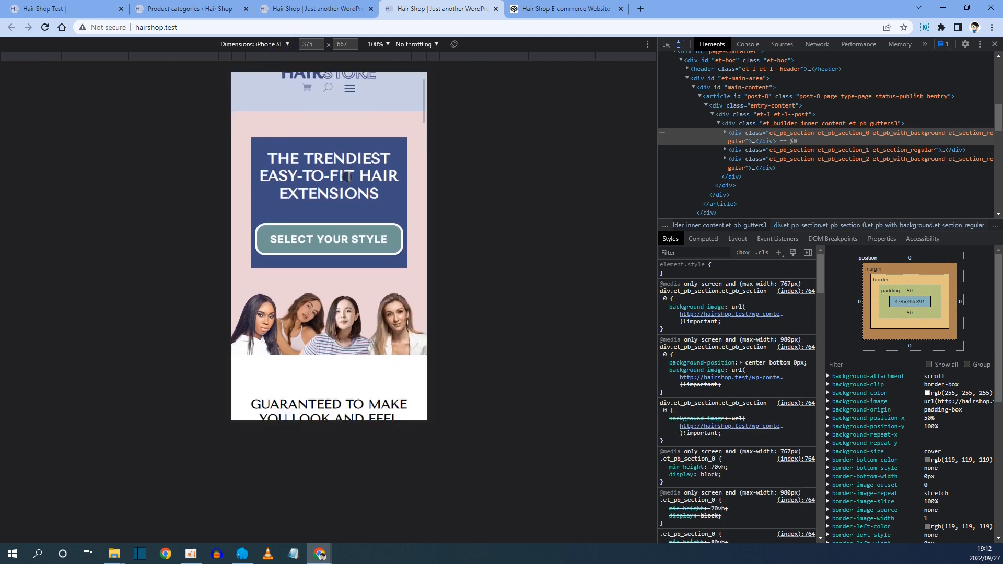
pyautogui.scroll(-4, 340, 159)
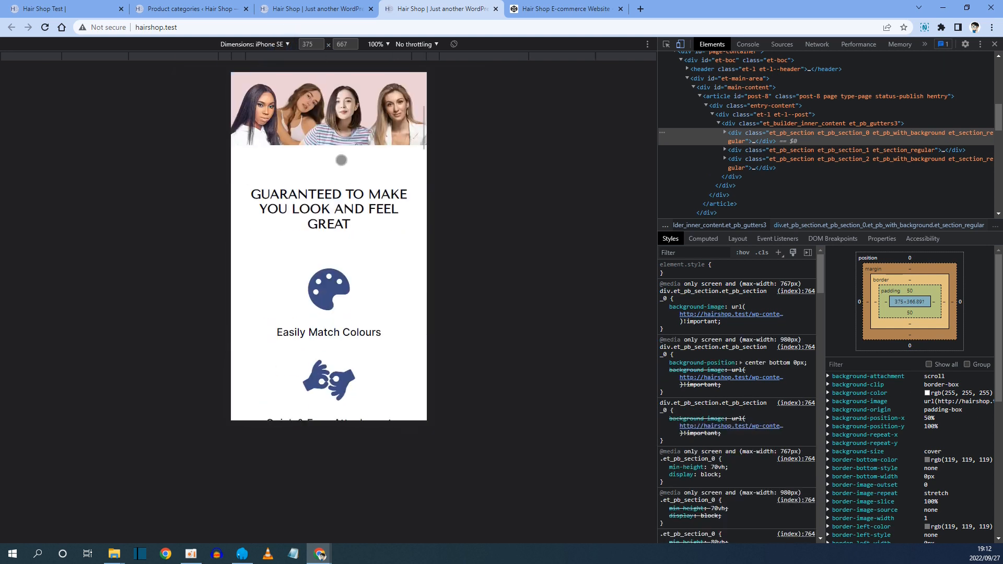
pyautogui.scroll(-4, 330, 197)
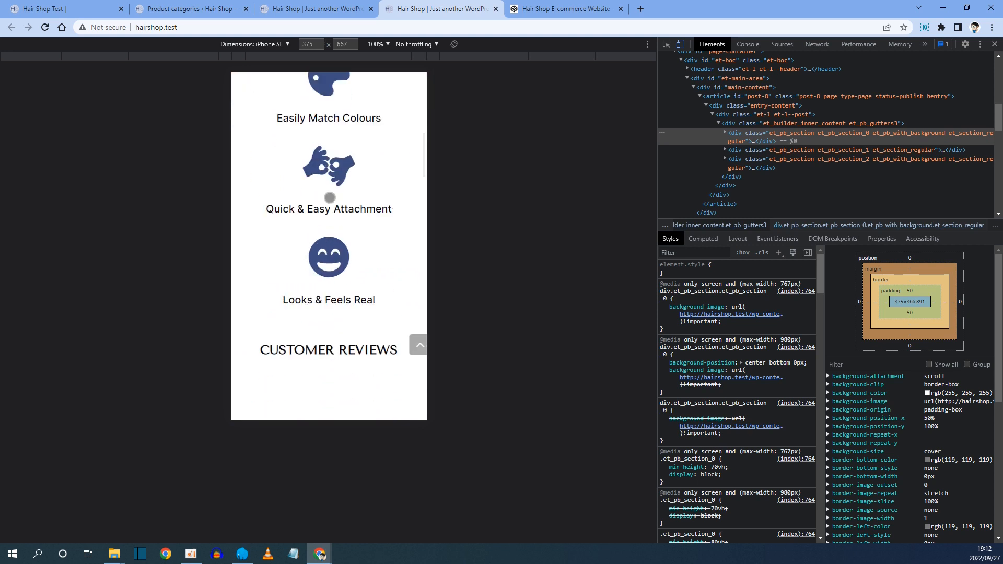
pyautogui.scroll(-10, 327, 298)
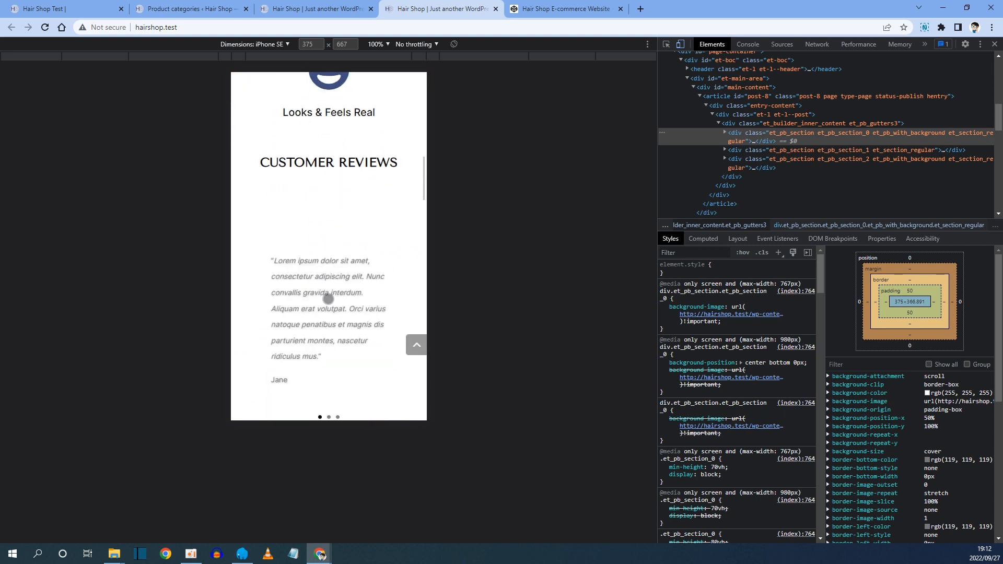
pyautogui.scroll(-17, 367, 285)
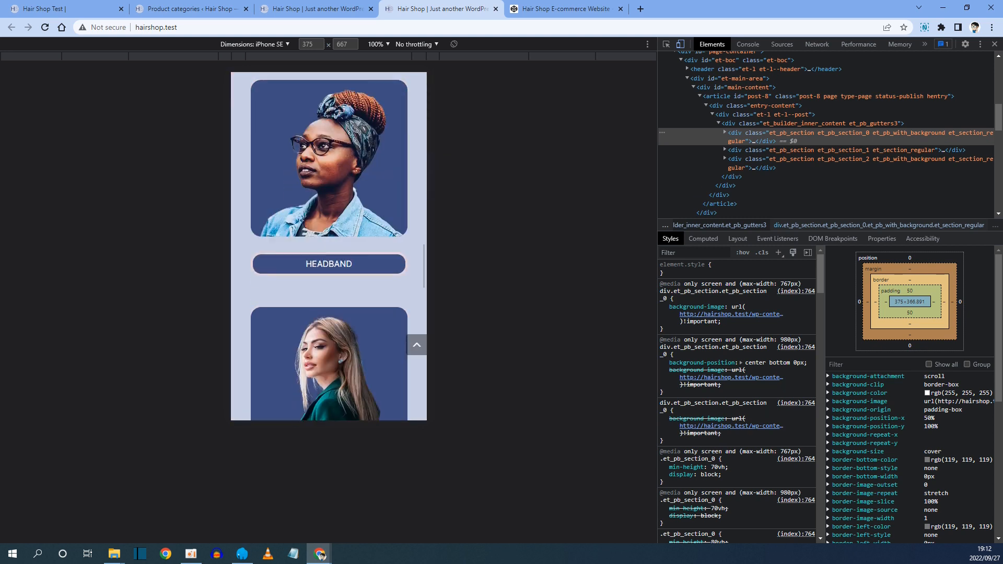
pyautogui.scroll(20, 339, 231)
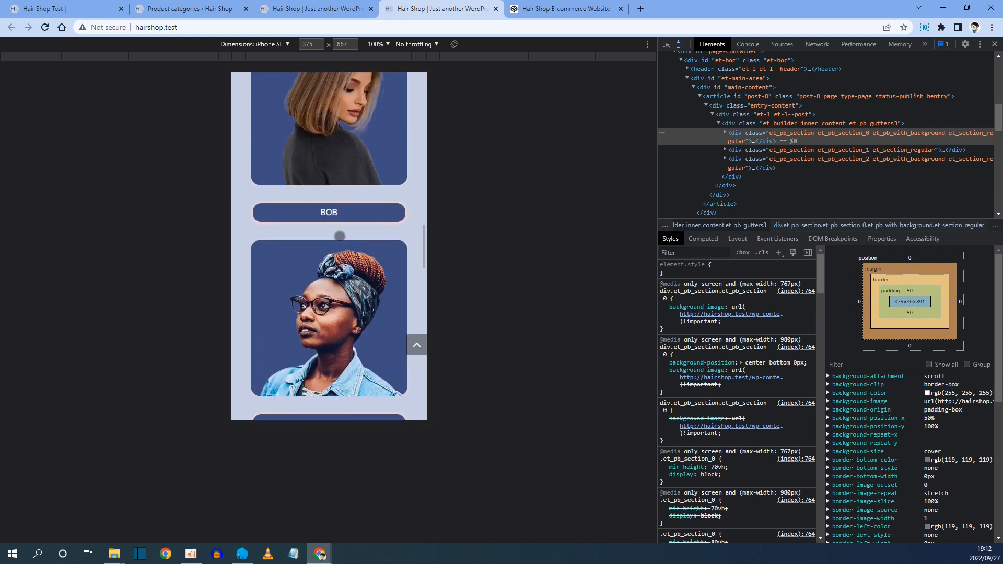